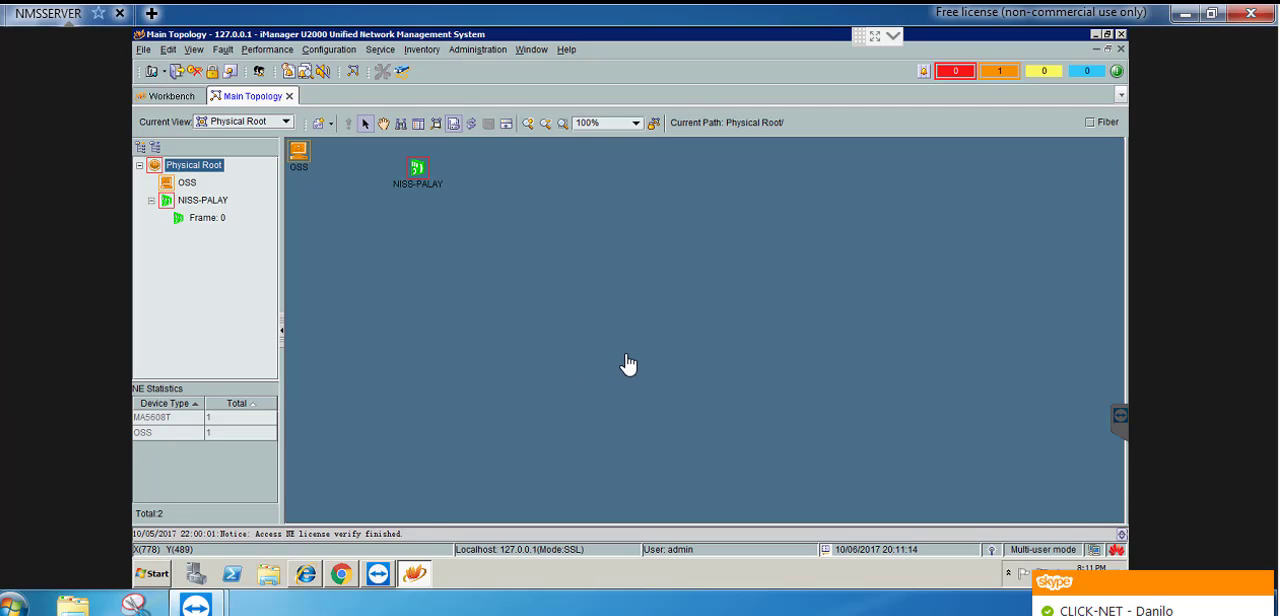
Dismiss the chat notification and open the DBA profile list of the GPON profiles in Access Profile Management
left_click(1262, 584)
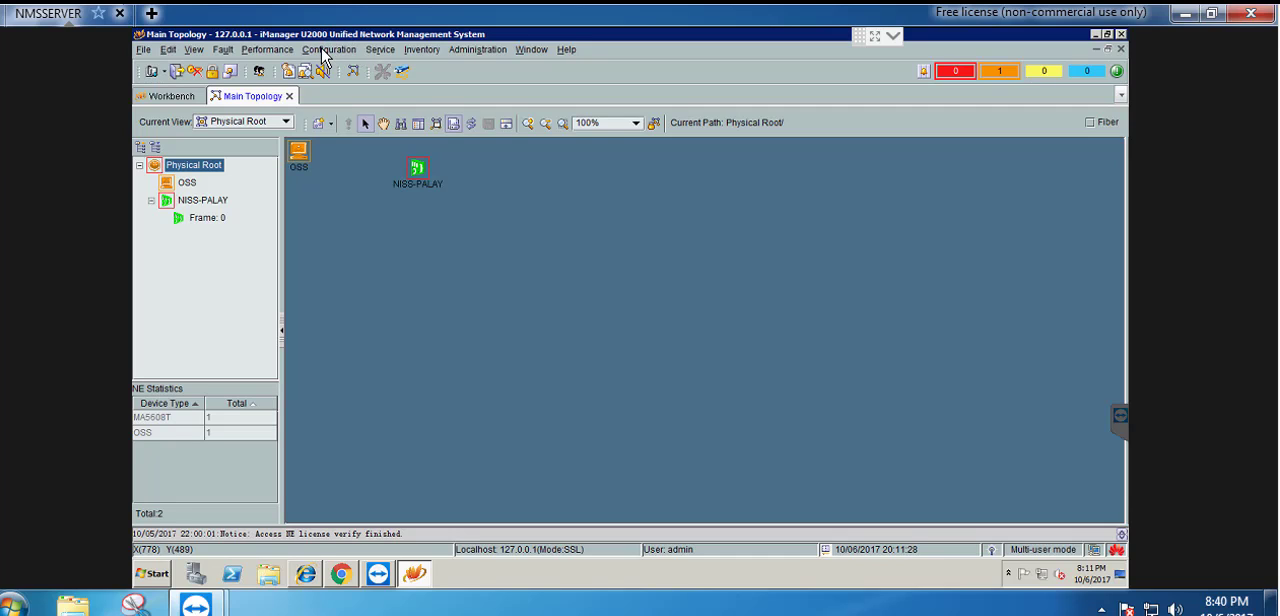
left_click(324, 50)
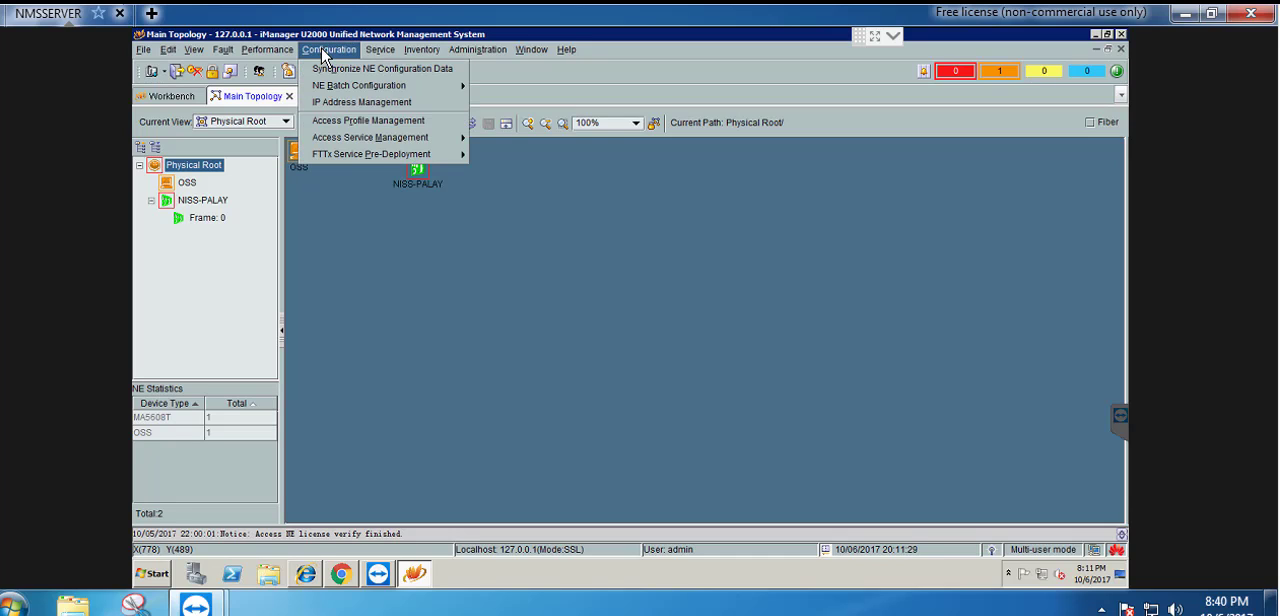
left_click(343, 121)
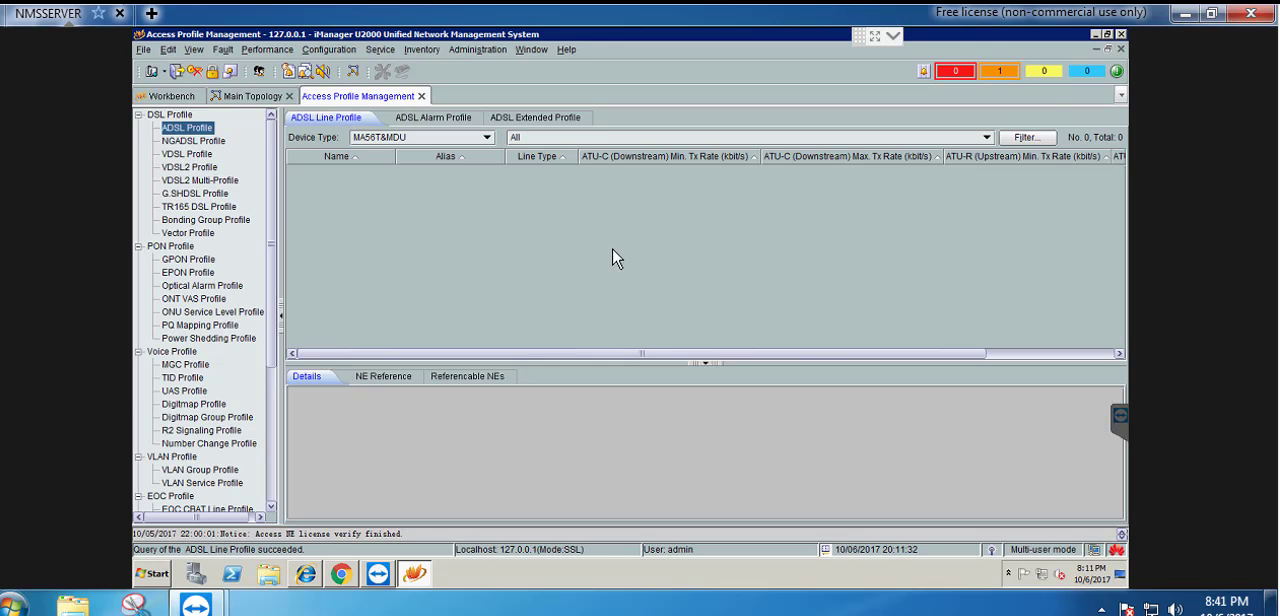
left_click(190, 260)
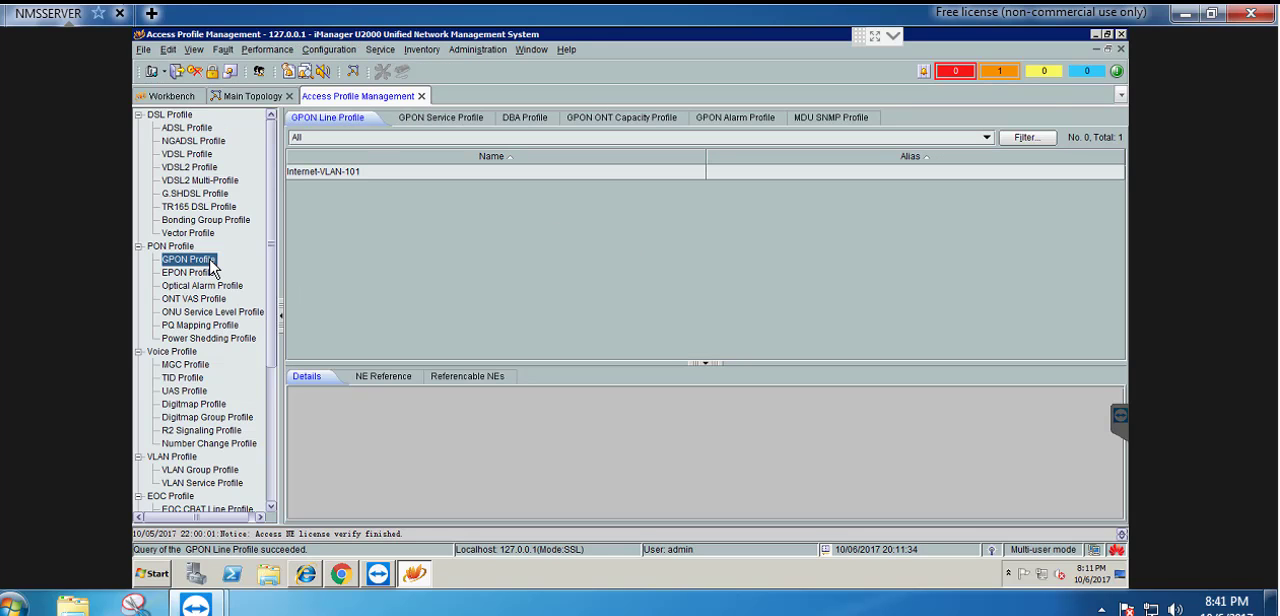
left_click(522, 122)
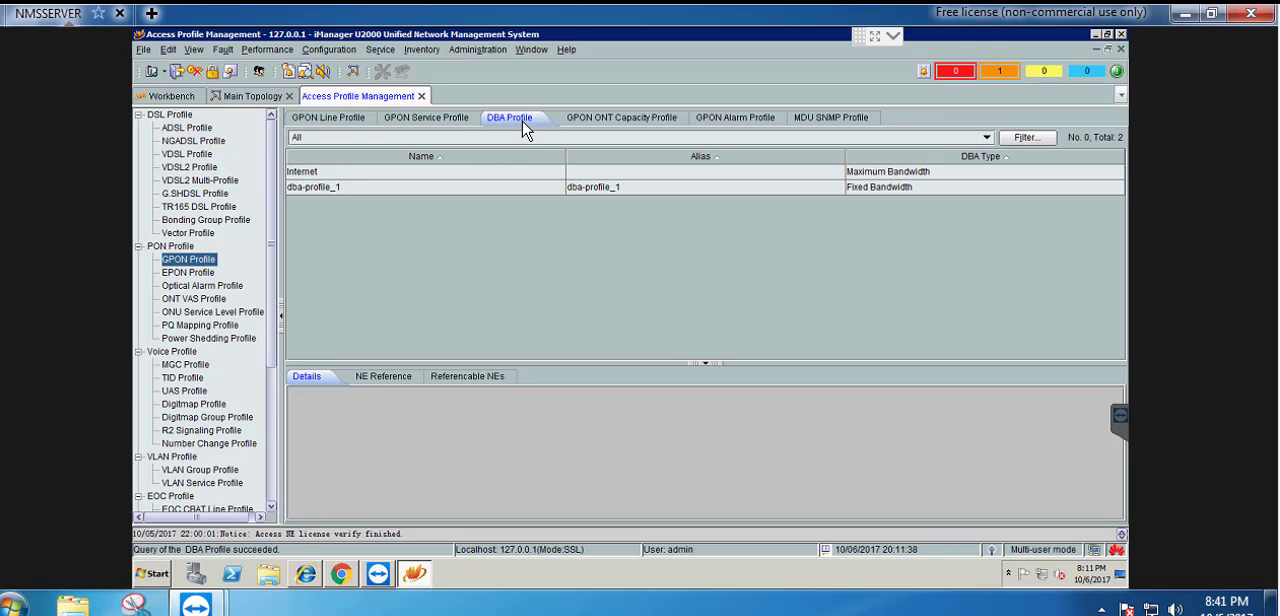
Add a global DBA profile named Internet-DBA with type Maximum Bandwidth and a maximum bandwidth of 1024000 kbit/s, accepting the duplicate parameters
right_click(424, 236)
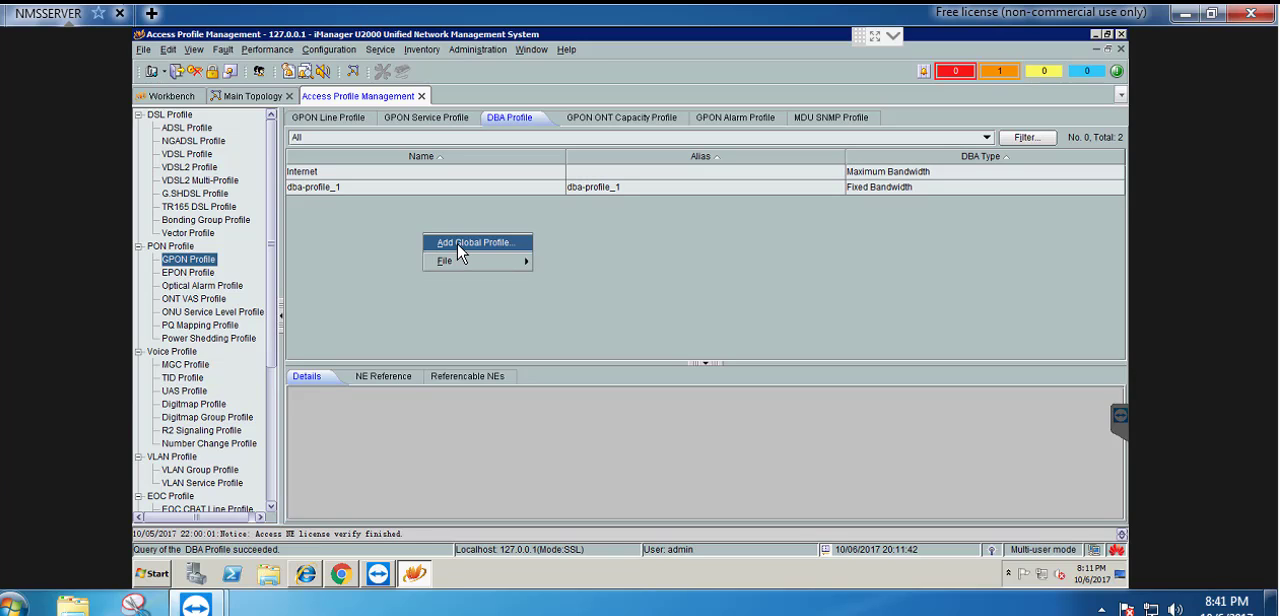
left_click(461, 244)
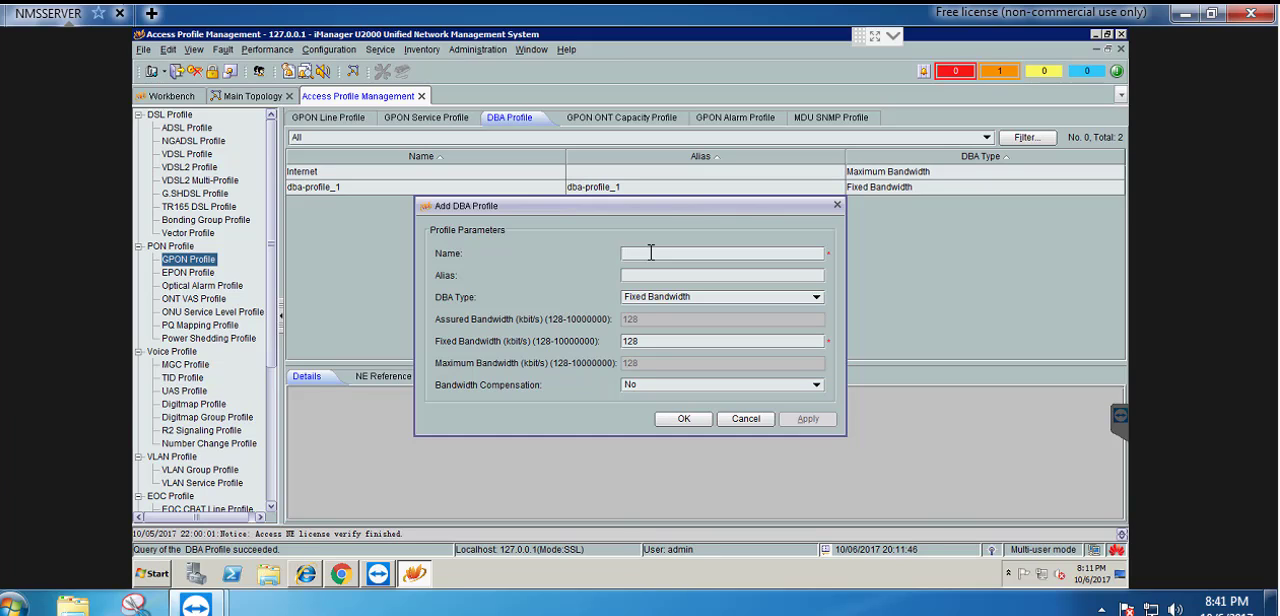
type("Internet-DBA")
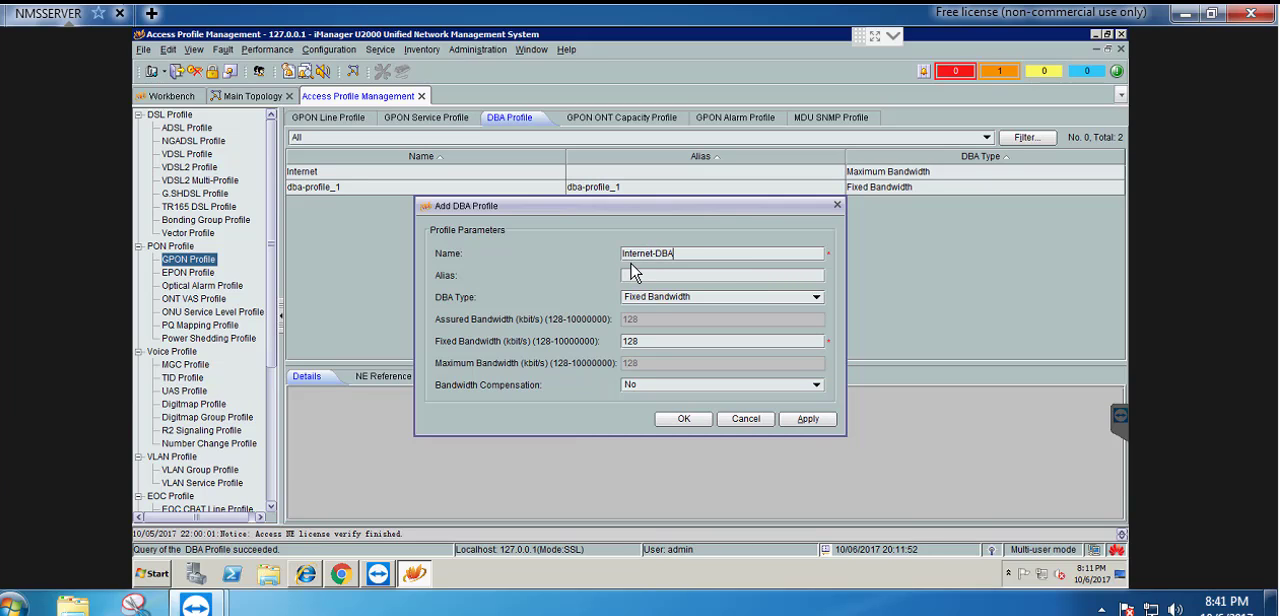
left_click(699, 298)
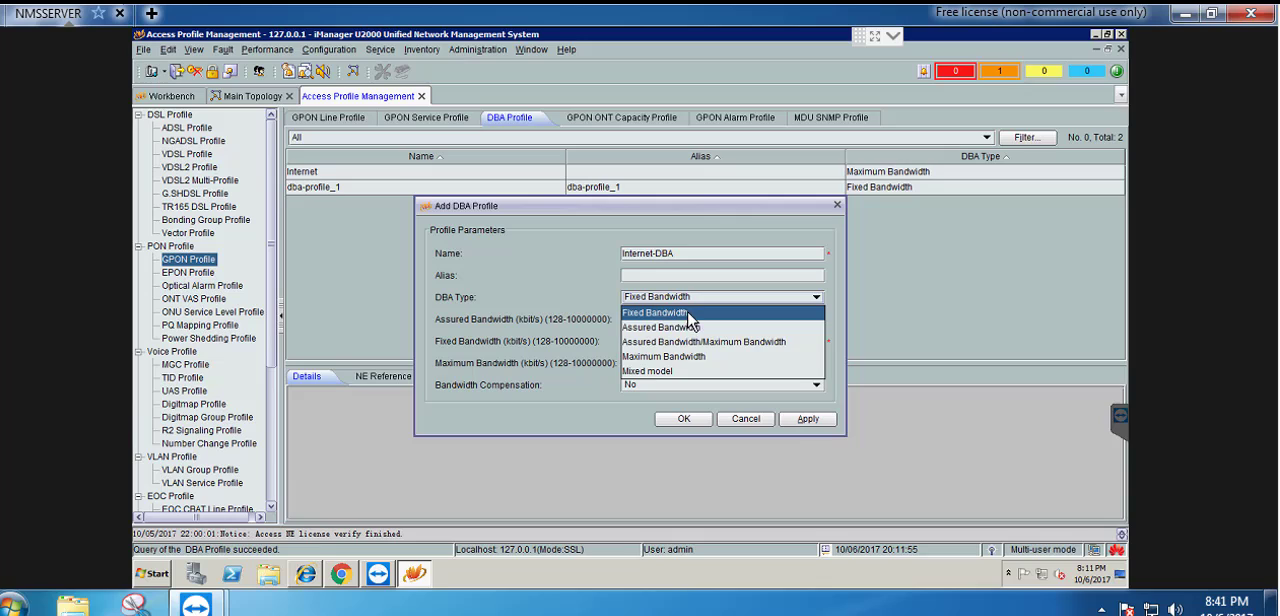
left_click(653, 357)
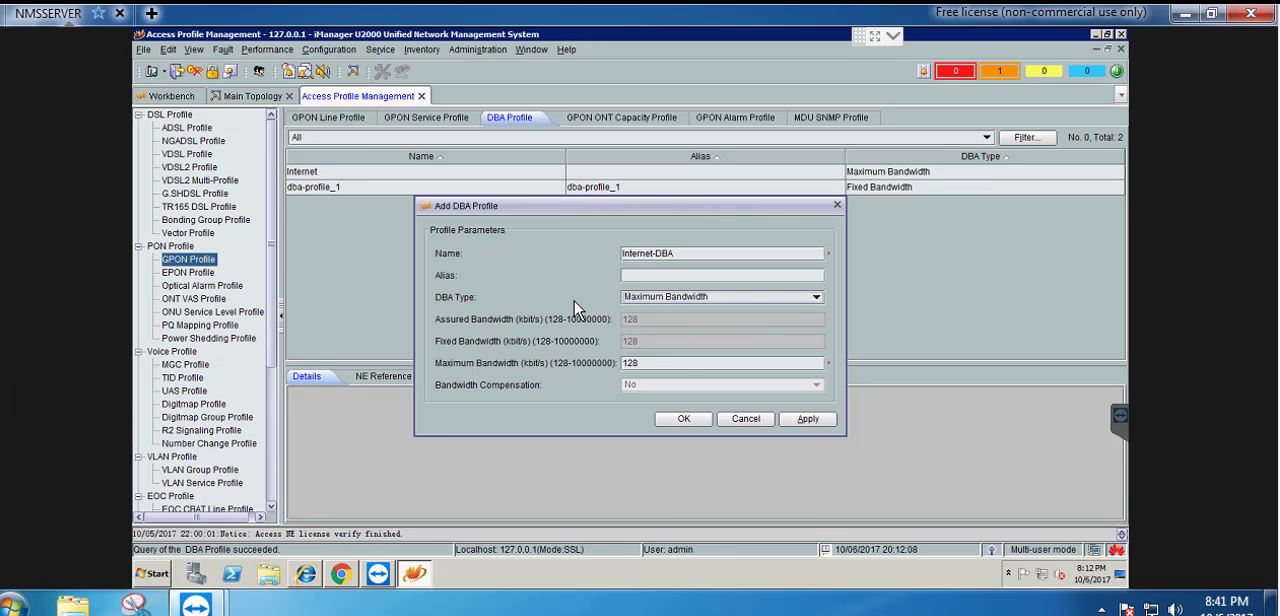
double_click(660, 366)
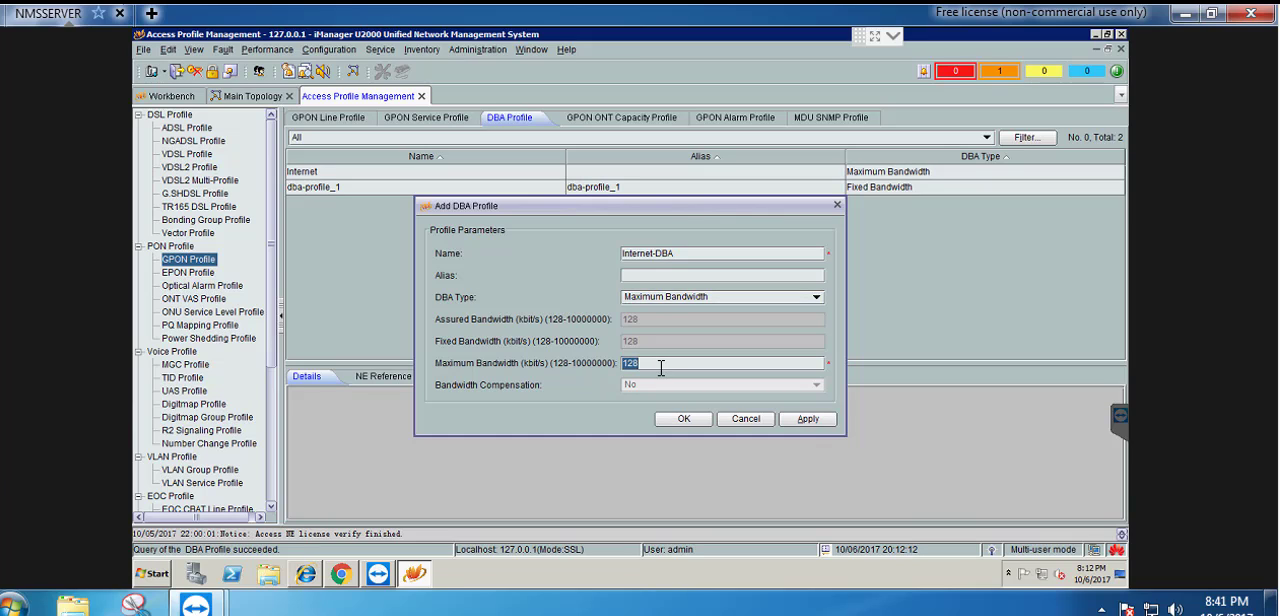
type("1")
left_click(698, 424)
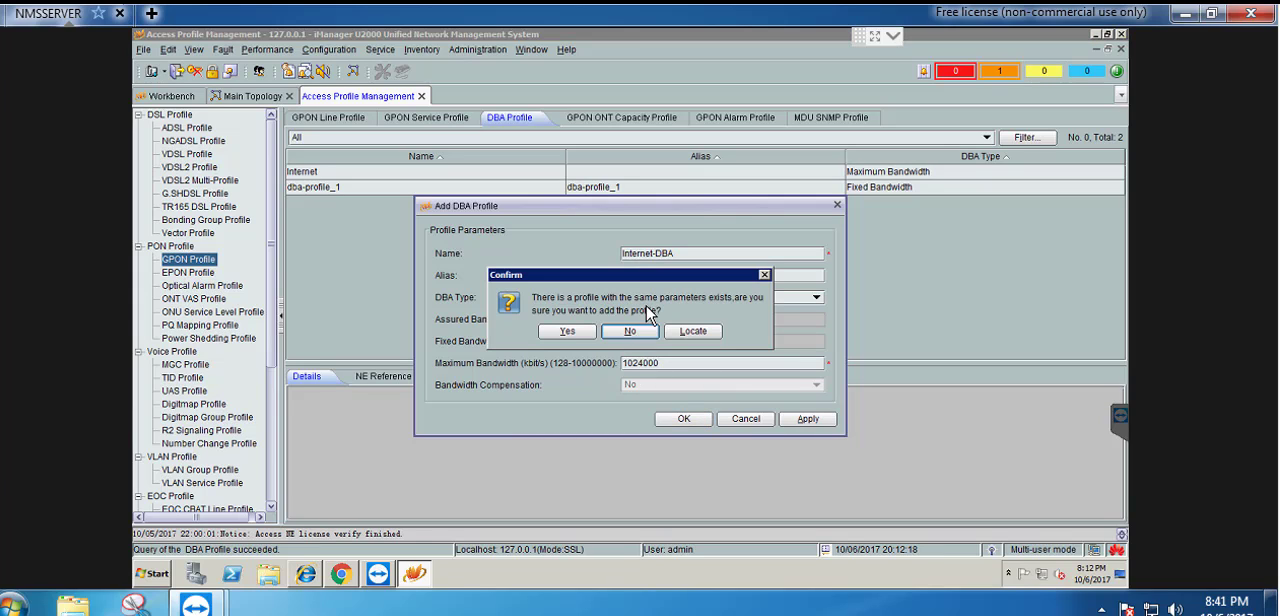
left_click(567, 332)
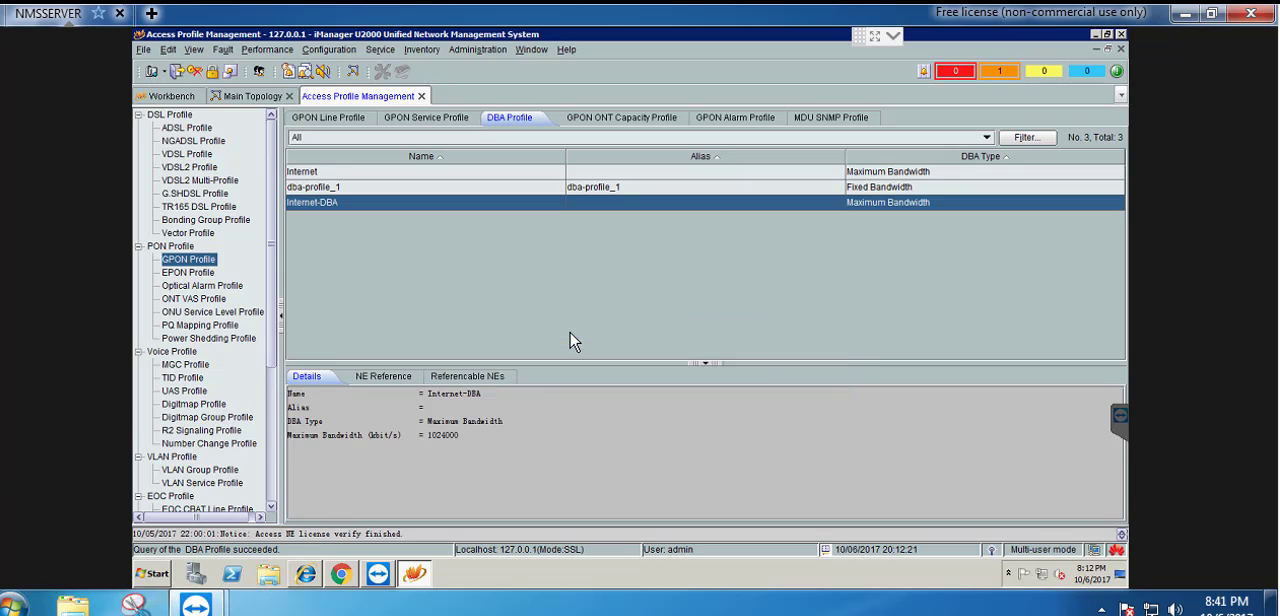
Download the Internet-DBA profile to the NISS-PALAY device and close the task progress
right_click(322, 204)
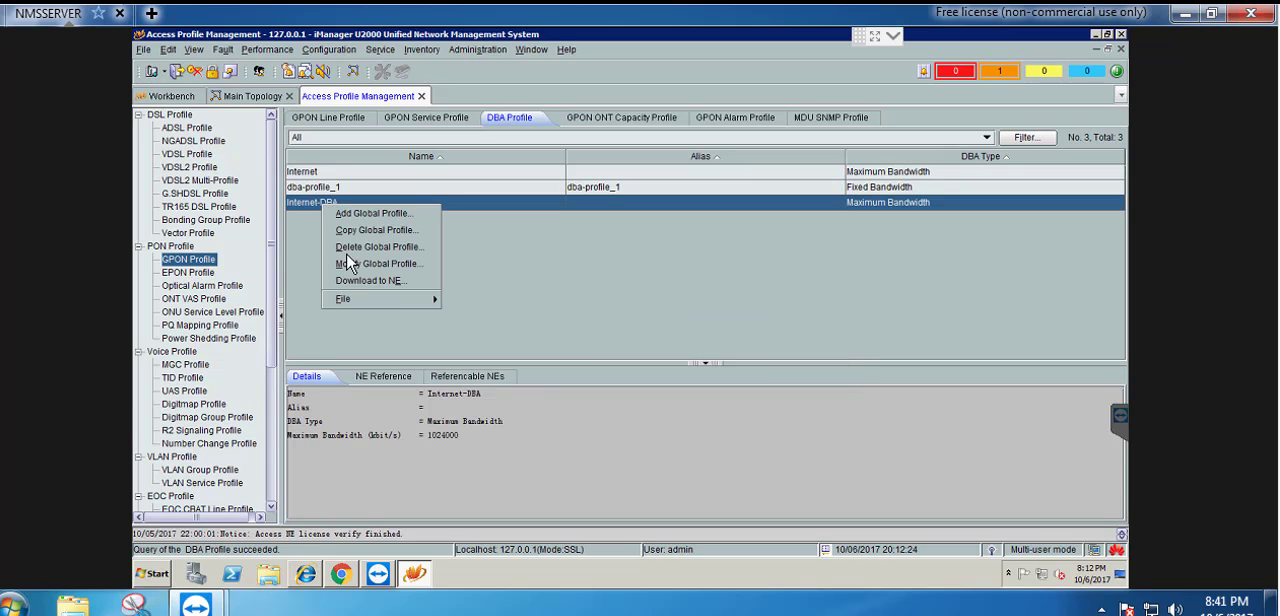
left_click(364, 281)
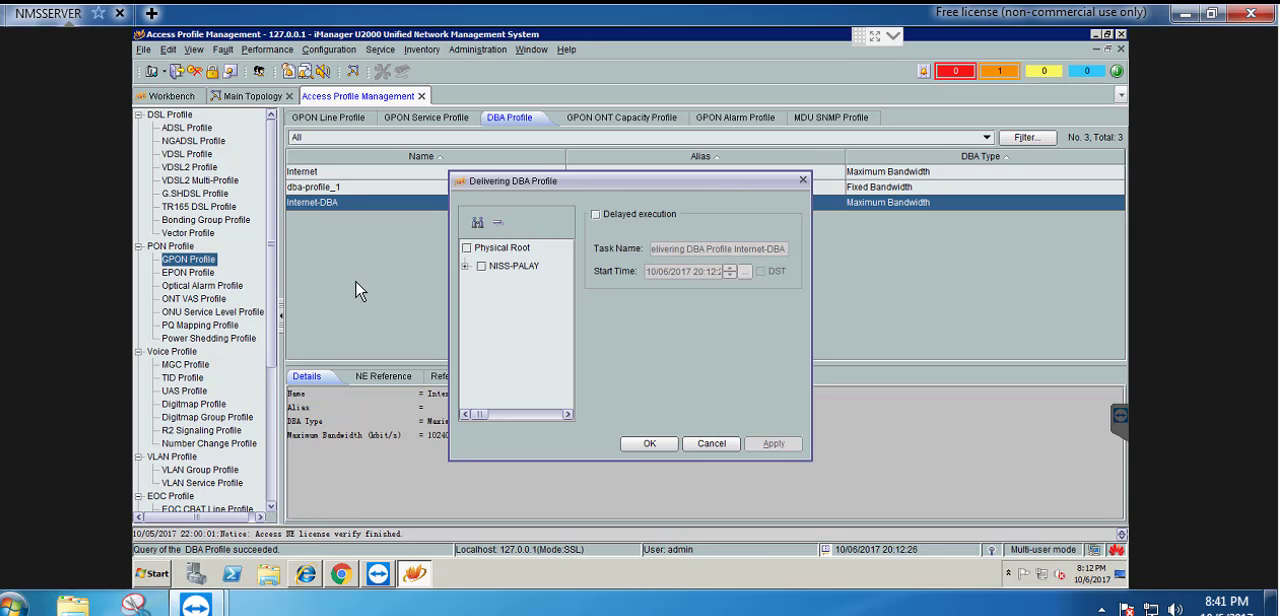
left_click(483, 269)
left_click(650, 444)
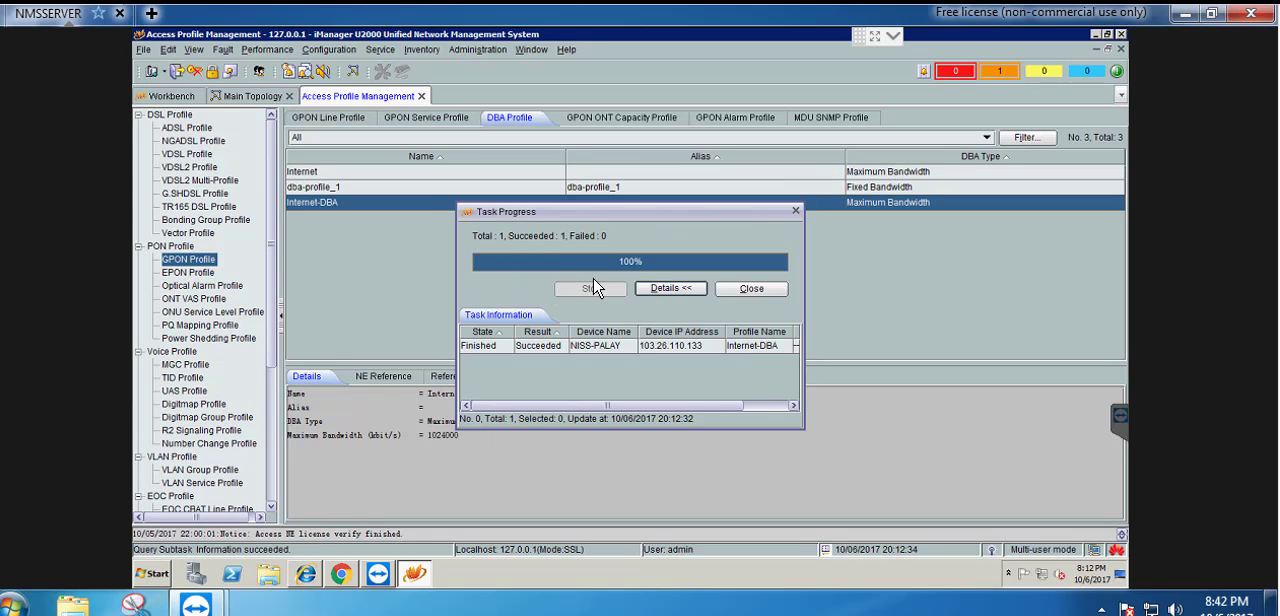
left_click(751, 289)
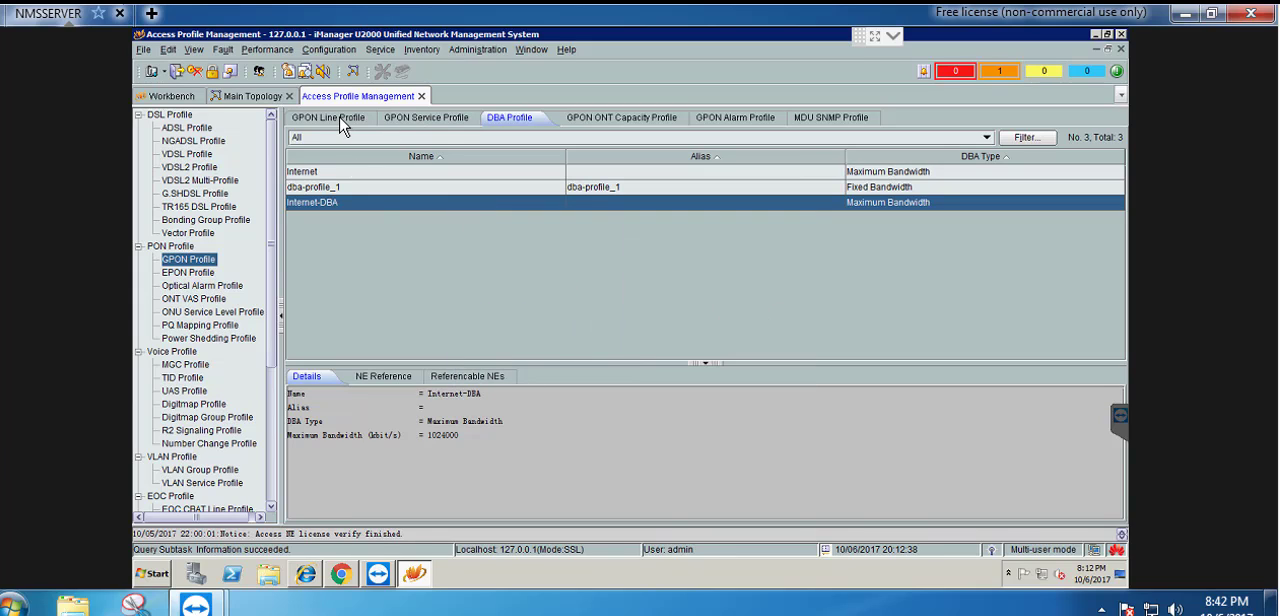
Start a new global GPON service profile with Internet-Voice-VLAN-101 as both name and alias
left_click(418, 122)
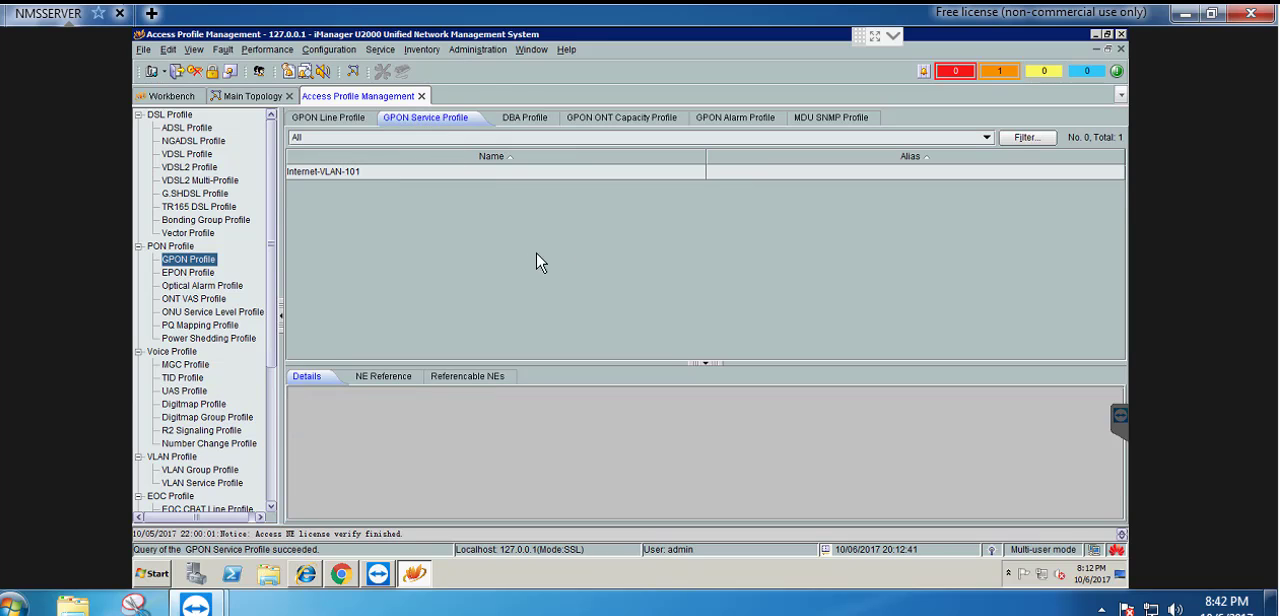
right_click(406, 218)
left_click(457, 228)
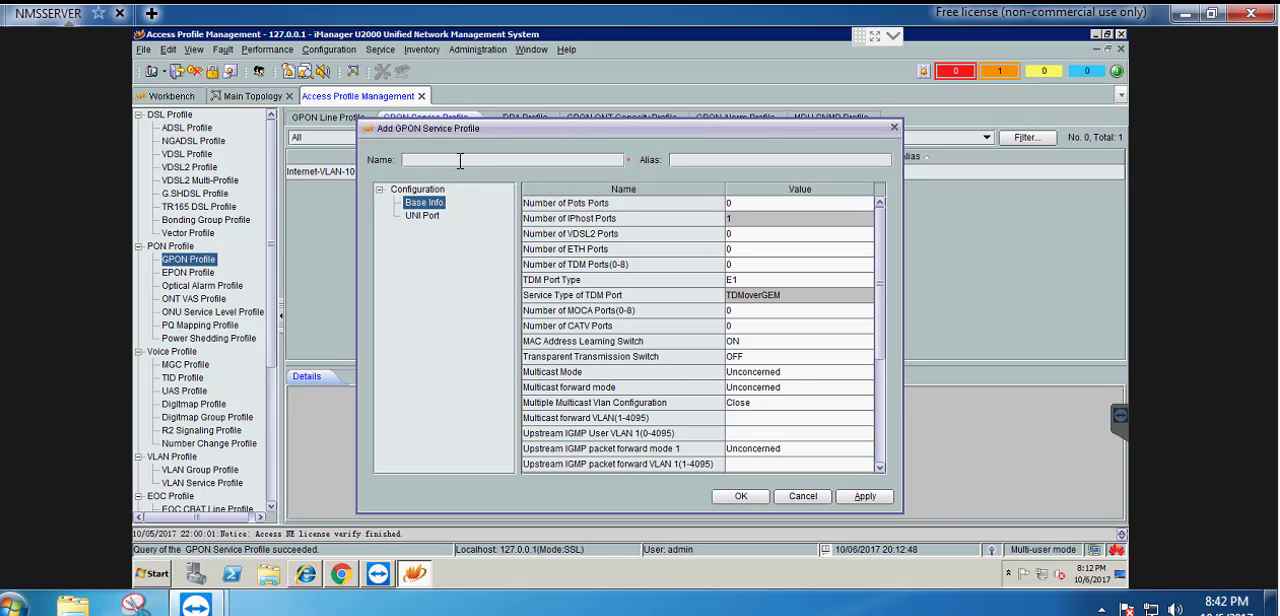
type("Internet-Voice-V")
type("LAN-101")
left_click_drag(389, 162, 371, 160)
key("ctrl+c")
left_click(692, 160)
key("ctrl+v")
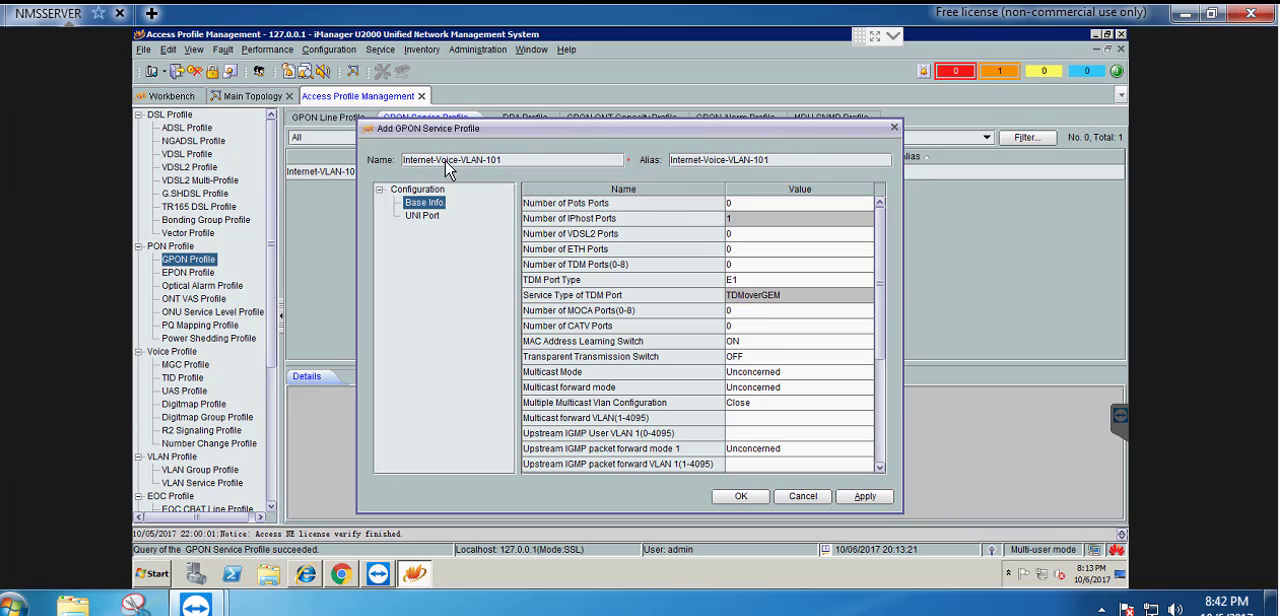
Set the number of POTS ports and the number of ETH ports to Adaptive in the service profile's base info
left_click(758, 207)
scroll(760, 235, "up", 1)
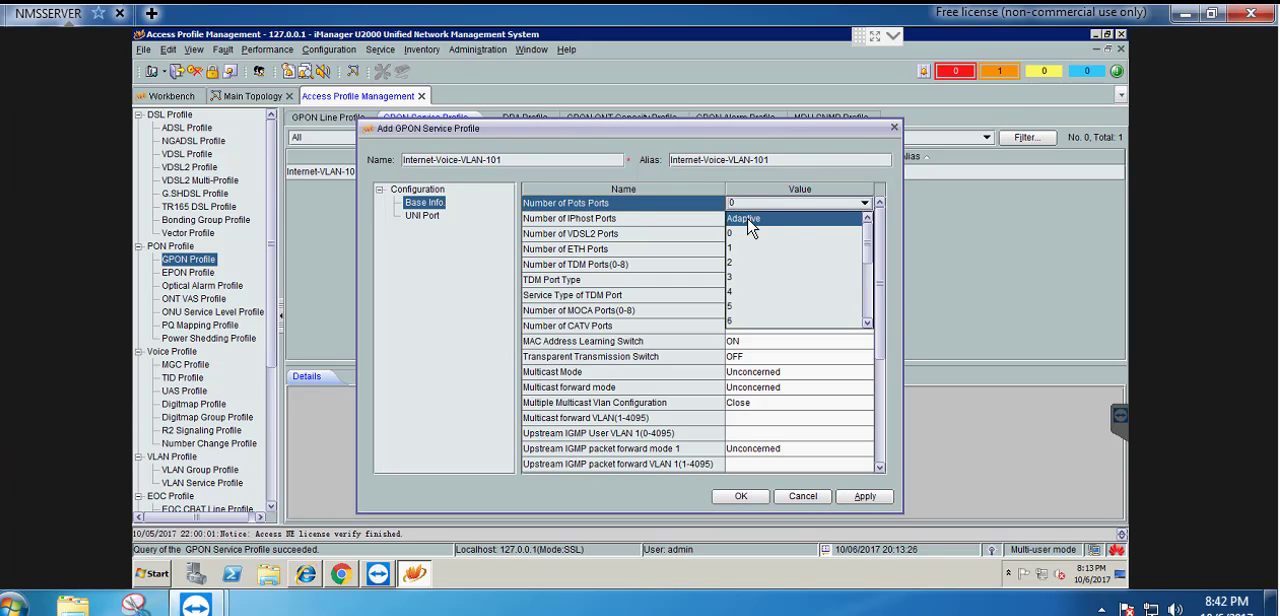
left_click(750, 222)
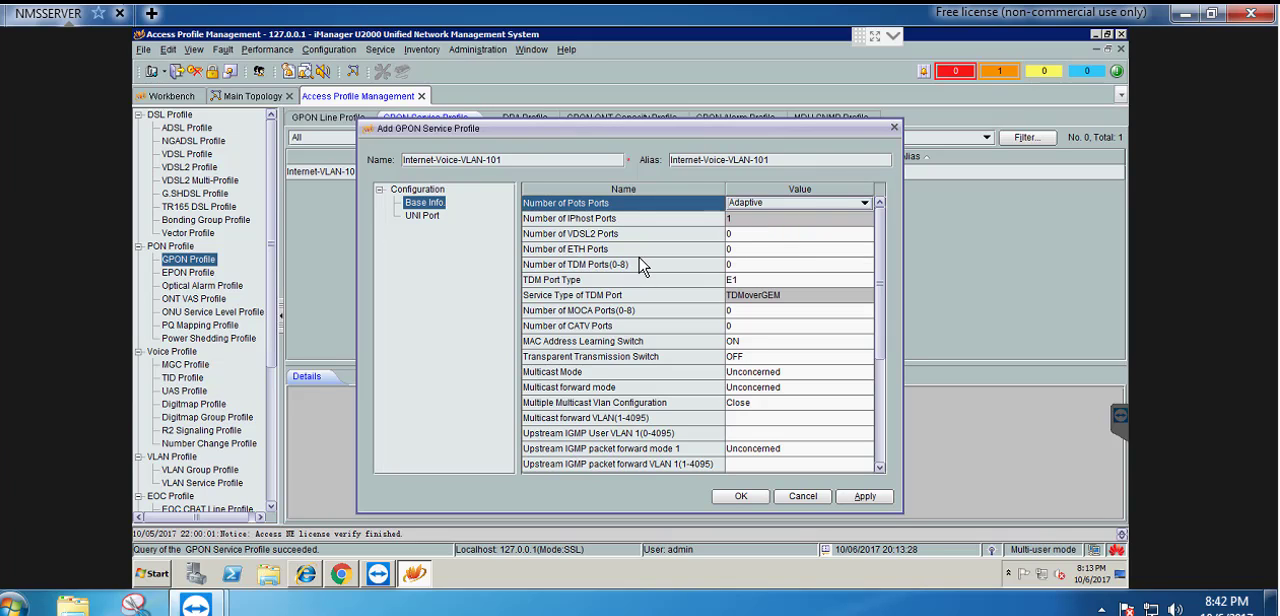
left_click(774, 252)
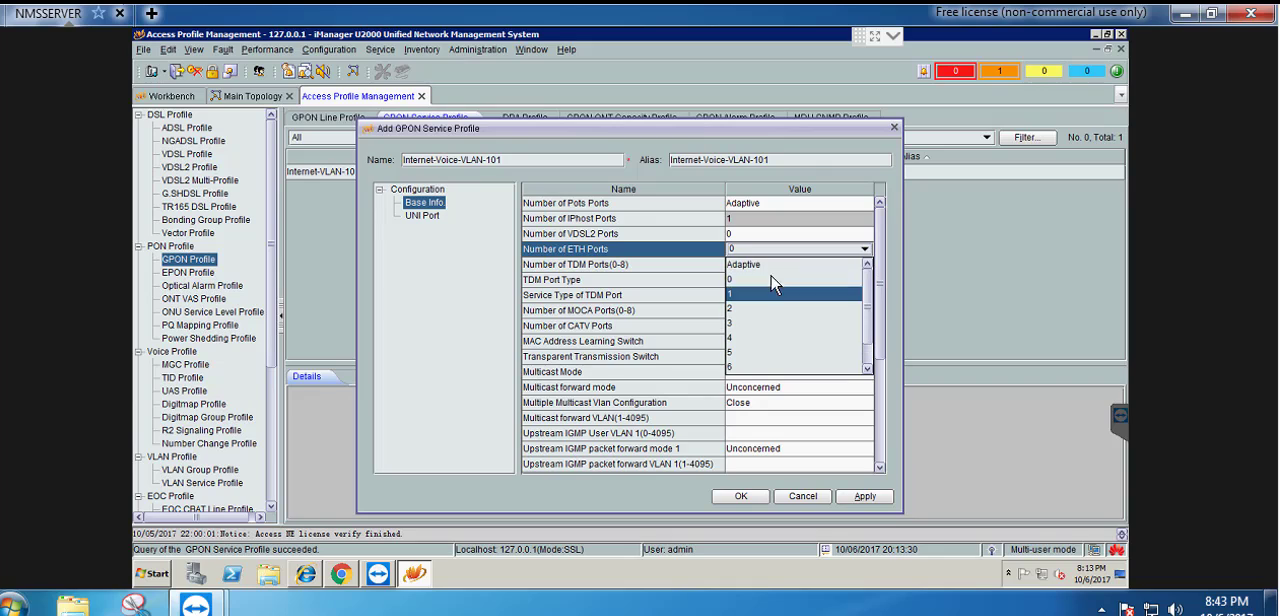
left_click(760, 265)
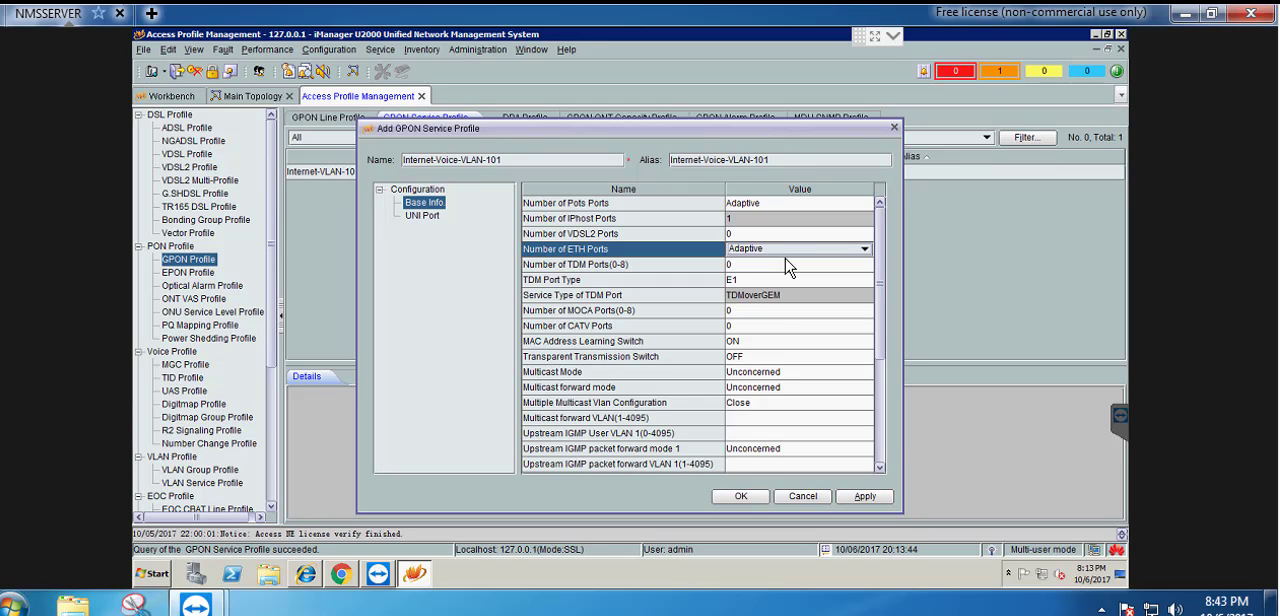
left_click(788, 250)
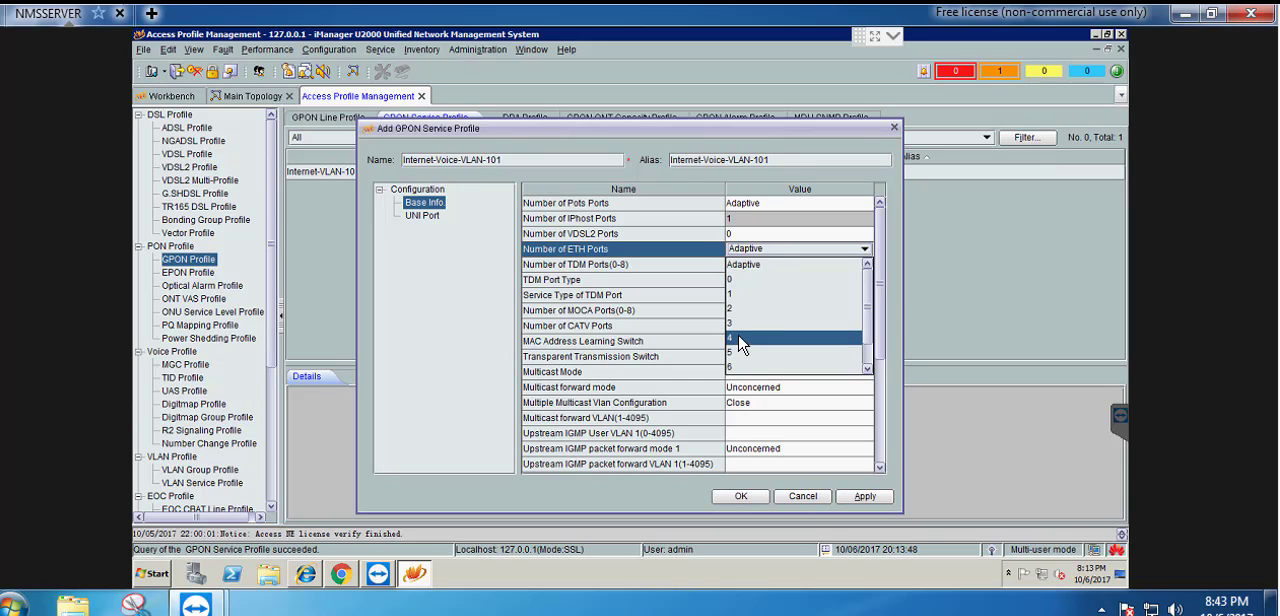
left_click(777, 250)
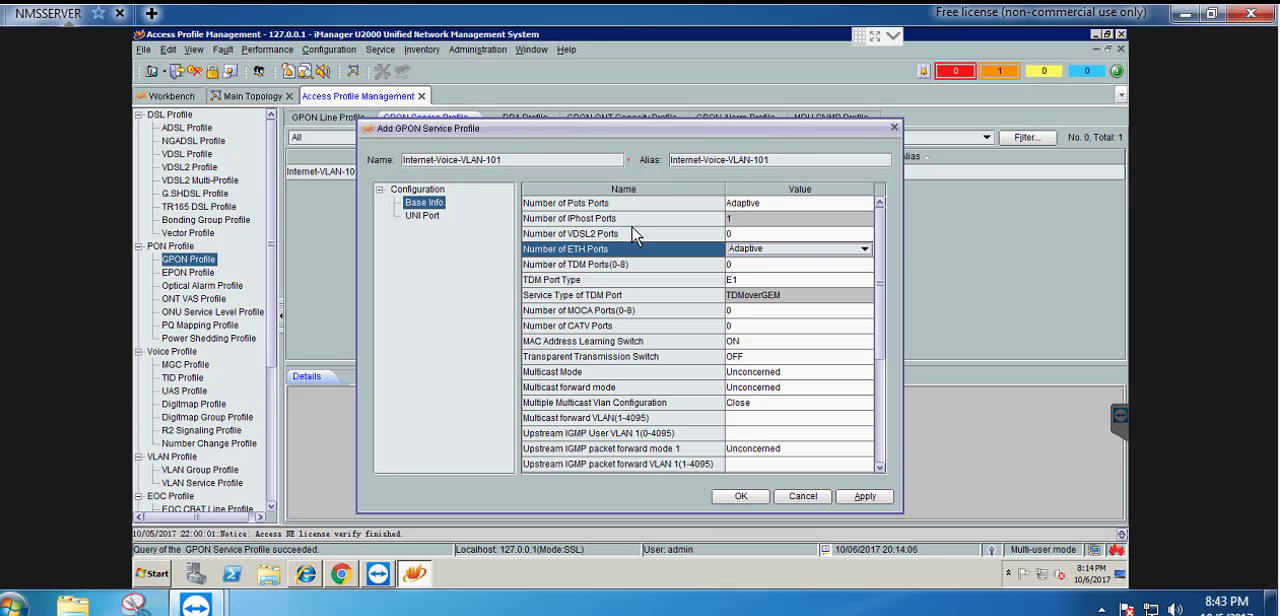
Add a Translation VLAN switch to UNI ETH port 1 with S-VLAN 101 and C-VLAN 101
left_click(425, 220)
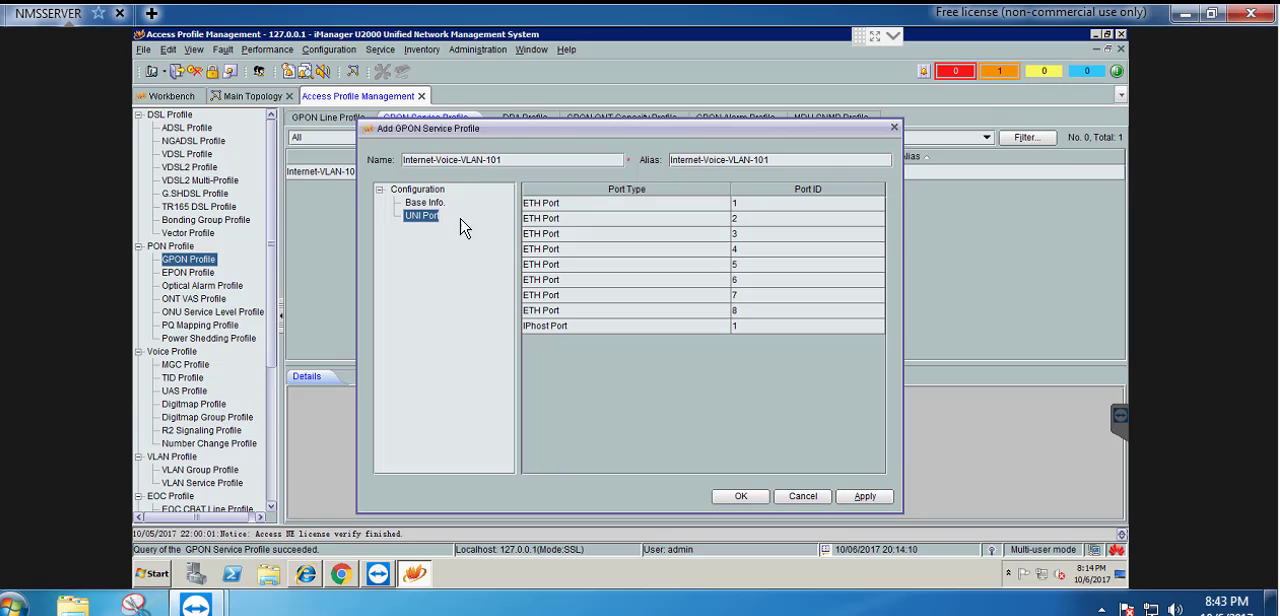
left_click(766, 206)
right_click(768, 213)
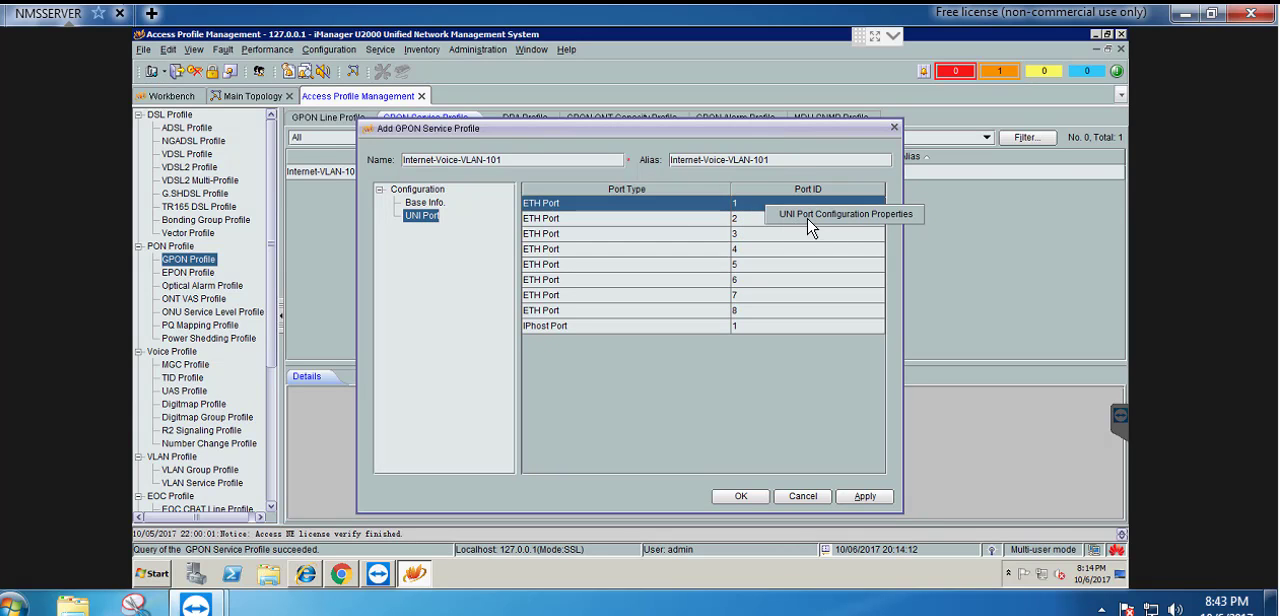
left_click(816, 223)
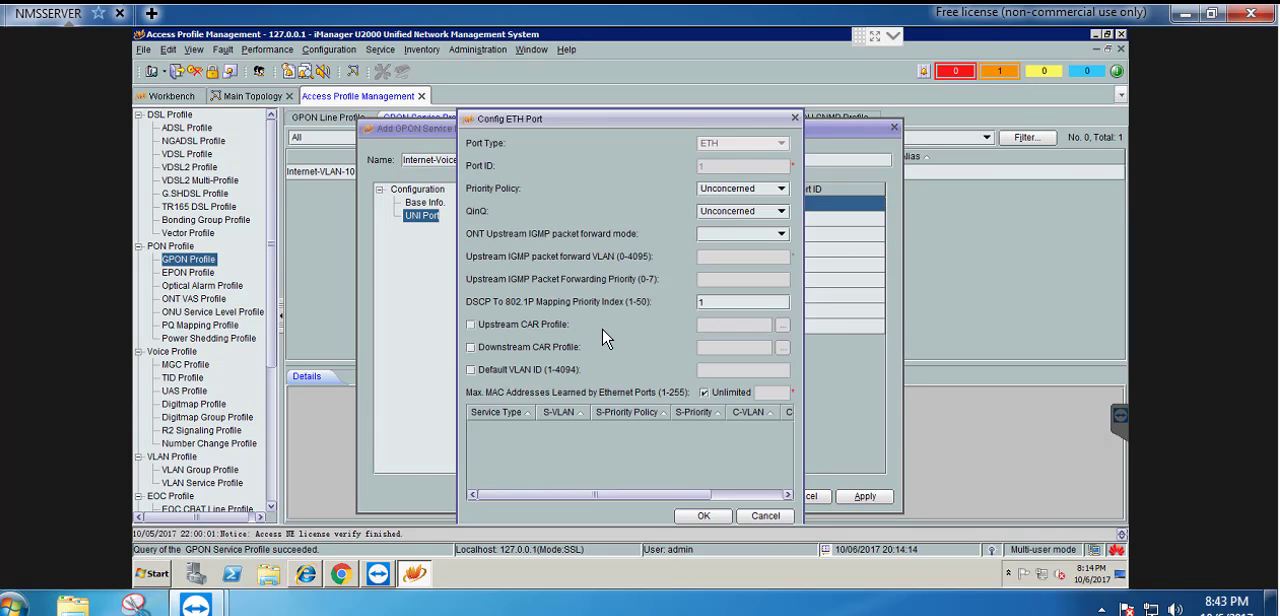
right_click(534, 450)
left_click(556, 460)
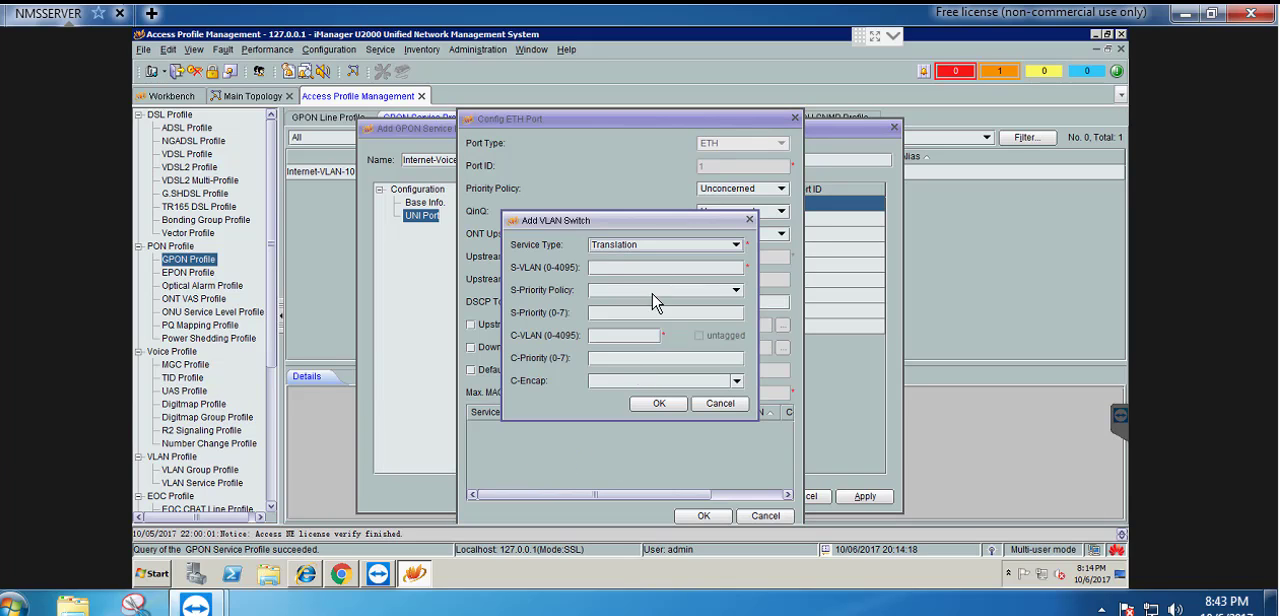
left_click(604, 267)
type("1010")
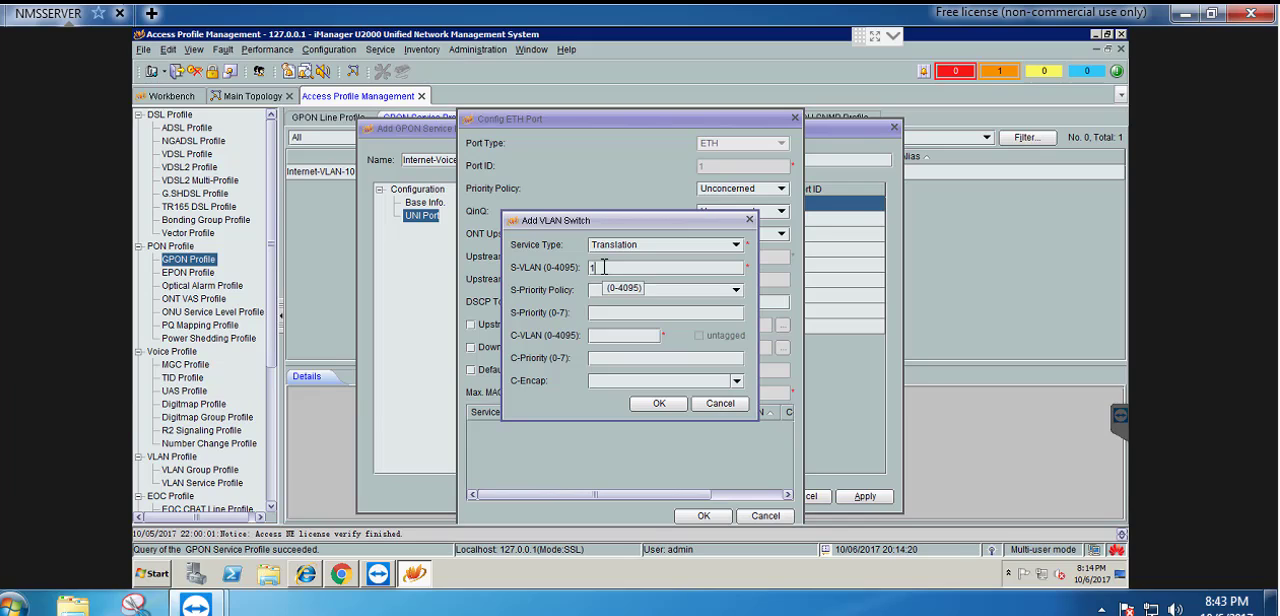
left_click(603, 330)
type("101")
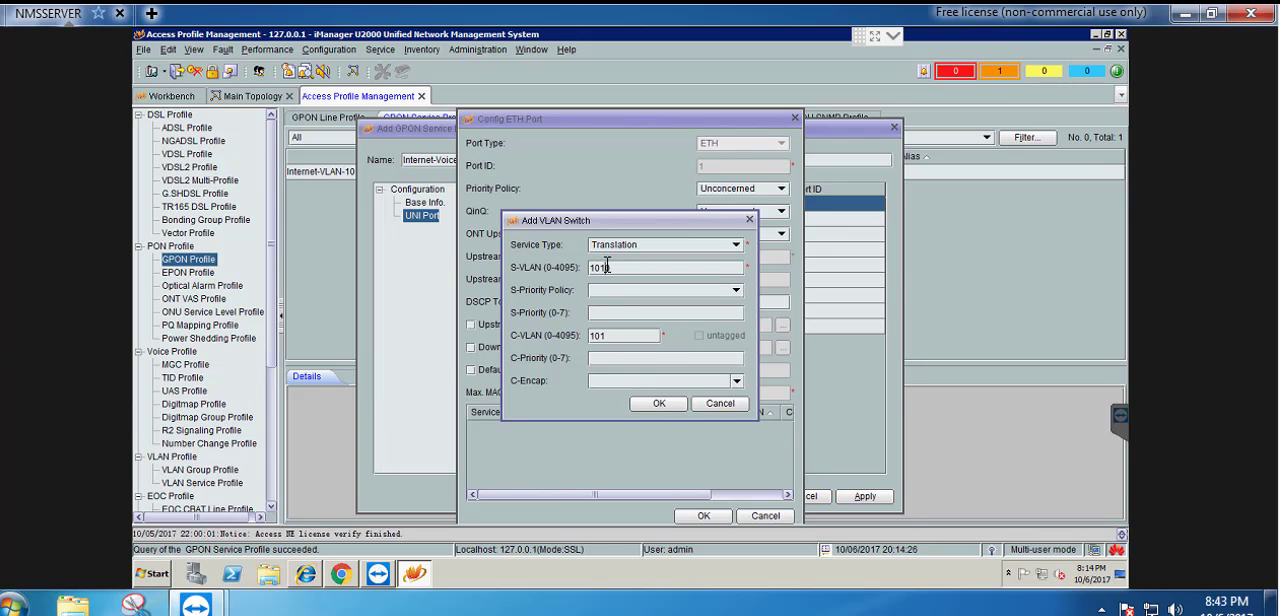
left_click(657, 404)
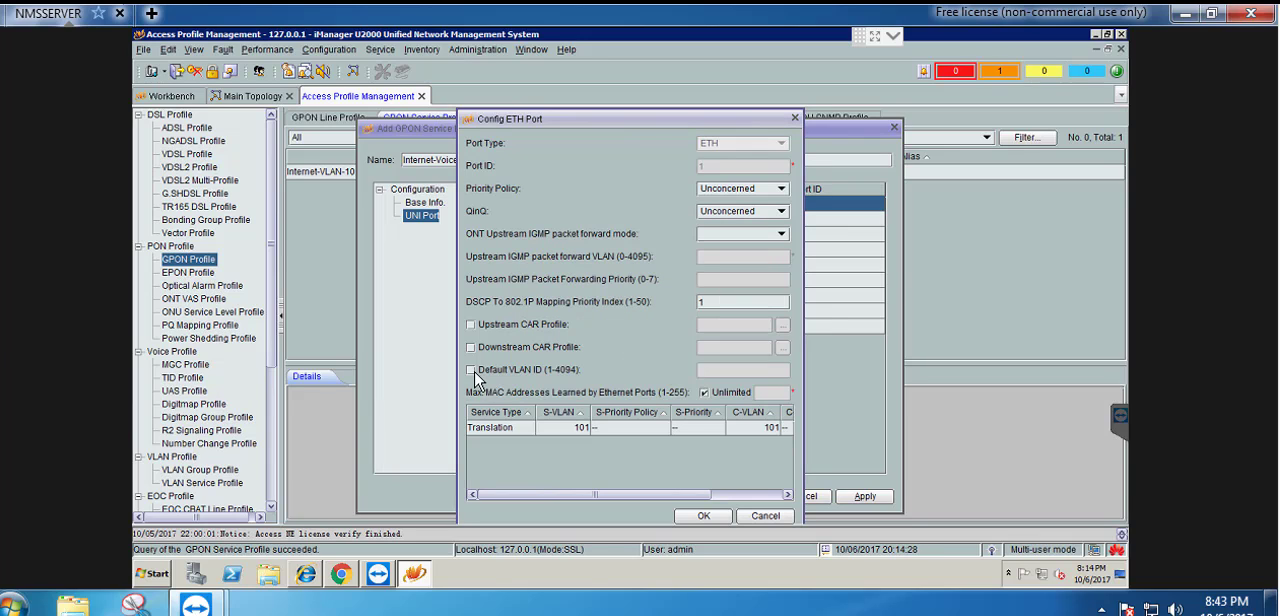
Enable the default VLAN ID for ETH port 1, set it to 101 and confirm the port configuration
left_click(506, 372)
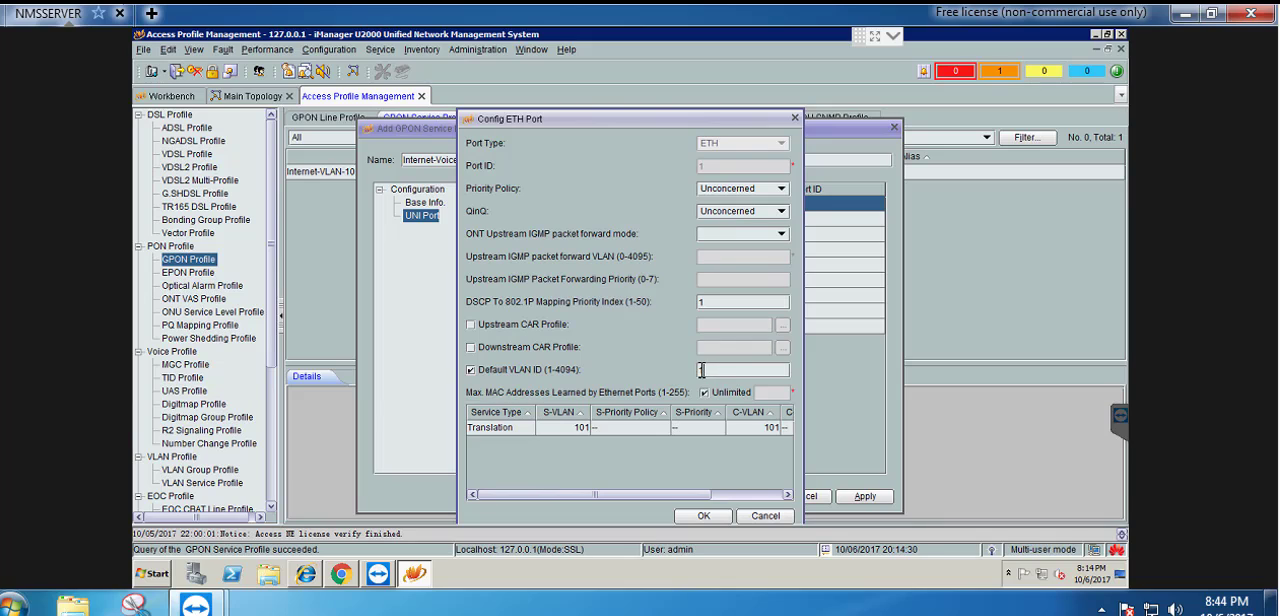
type("101")
left_click(713, 516)
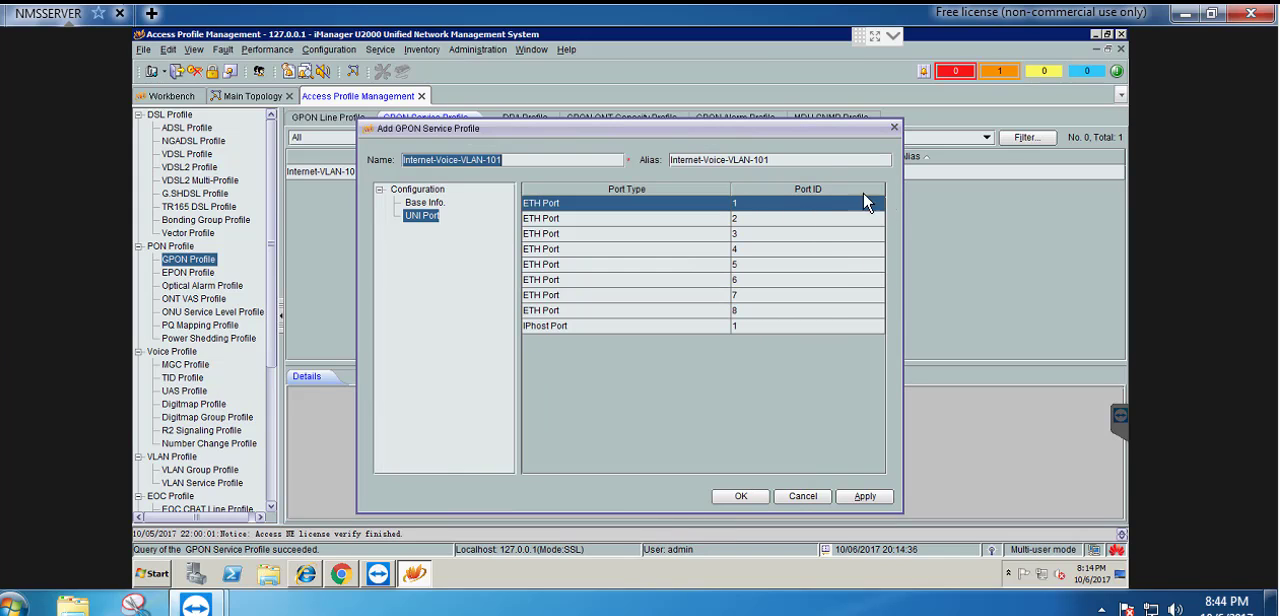
Add a Translation VLAN switch to UNI ETH port 2 with S-VLAN 101 and C-VLAN 101
left_click(759, 222)
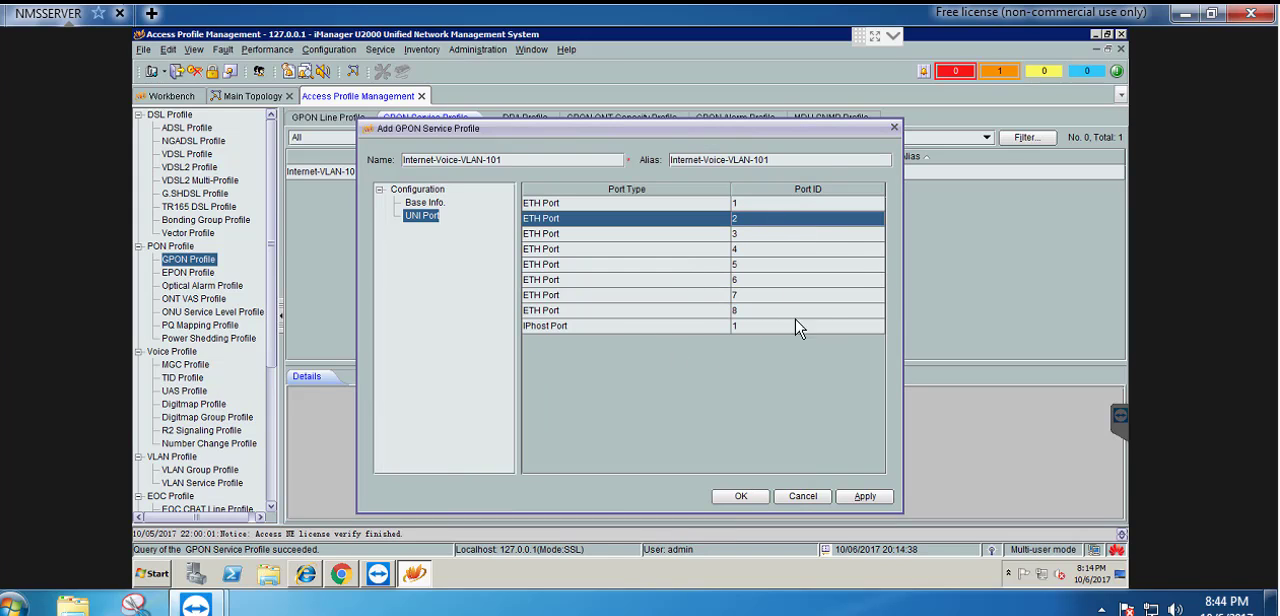
right_click(779, 227)
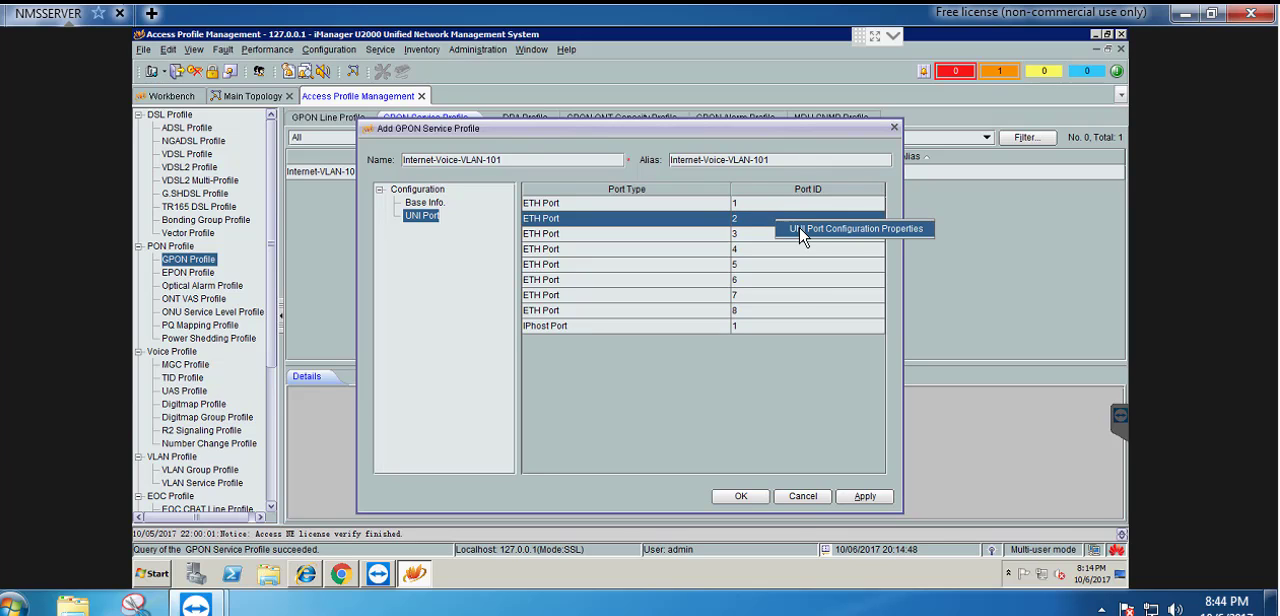
left_click(802, 232)
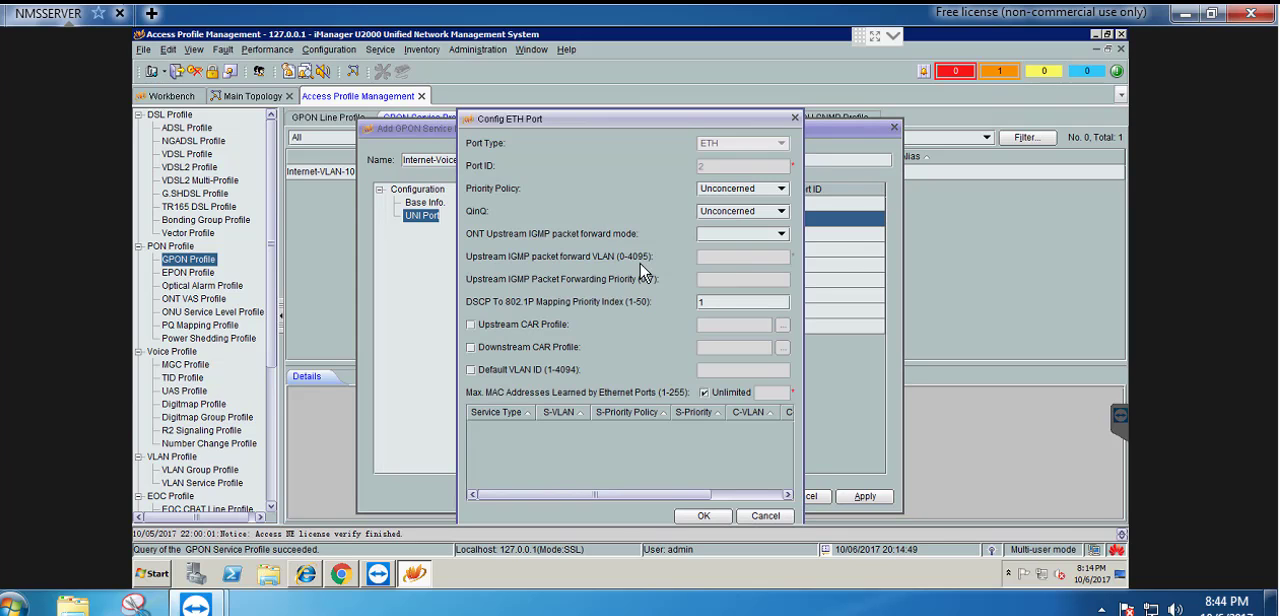
right_click(605, 459)
left_click(614, 462)
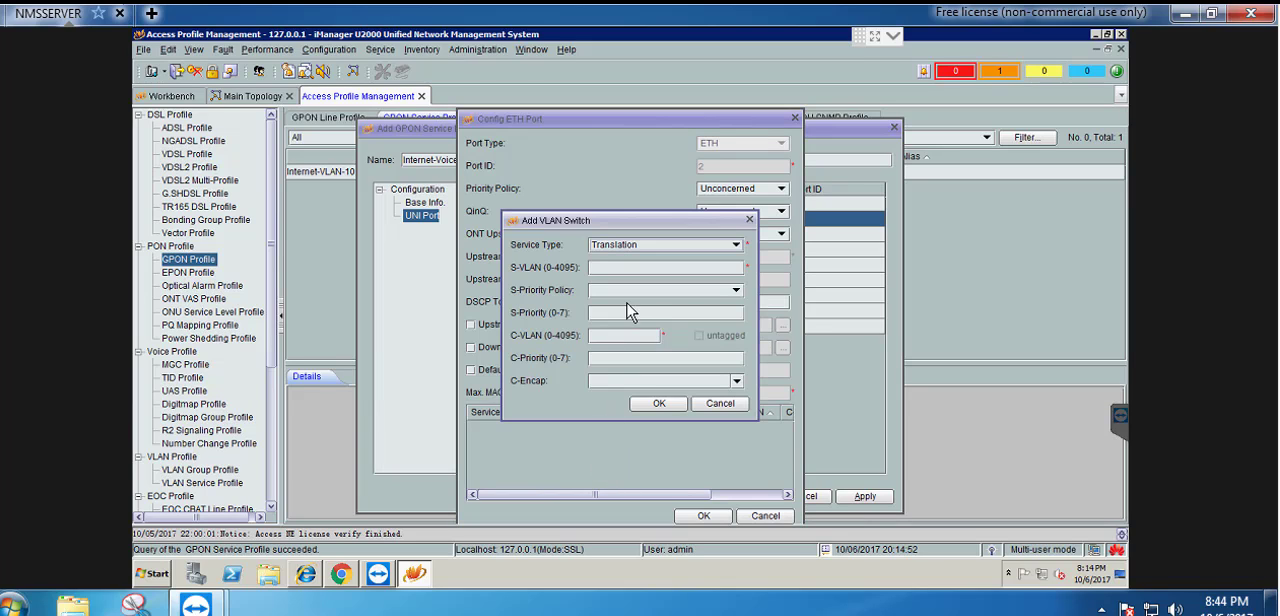
left_click(617, 268)
type("101")
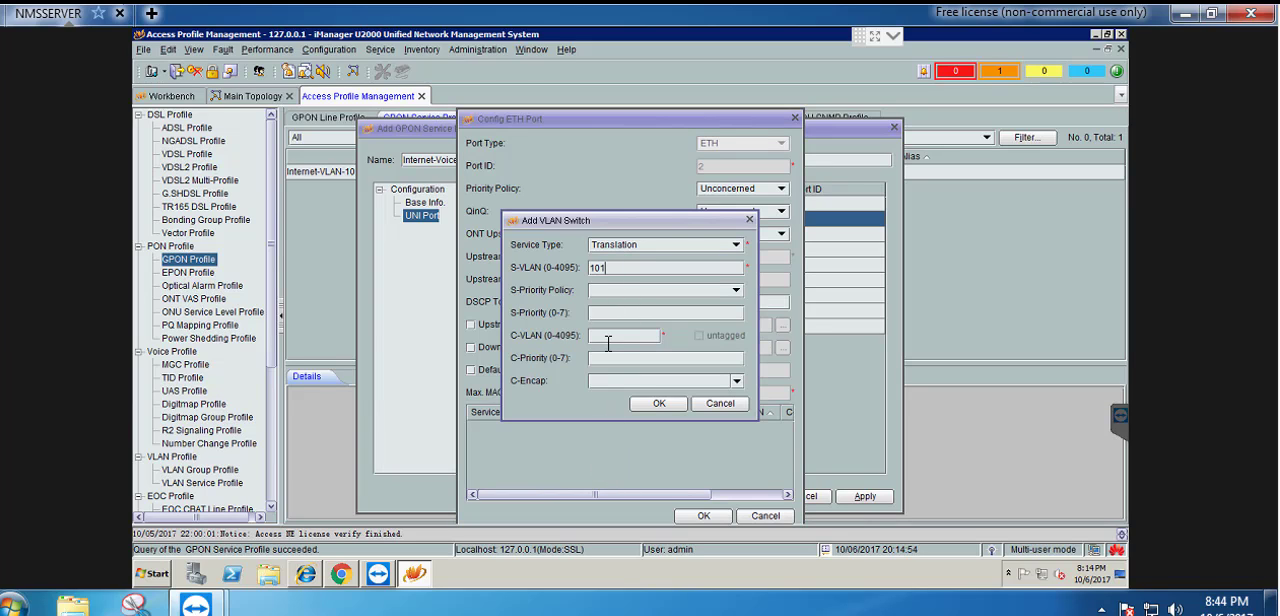
left_click(608, 336)
type("101")
left_click(659, 403)
Enable the default VLAN ID for ETH port 2, set it to 101 and confirm the port configuration
left_click(470, 369)
left_click(720, 369)
type("101")
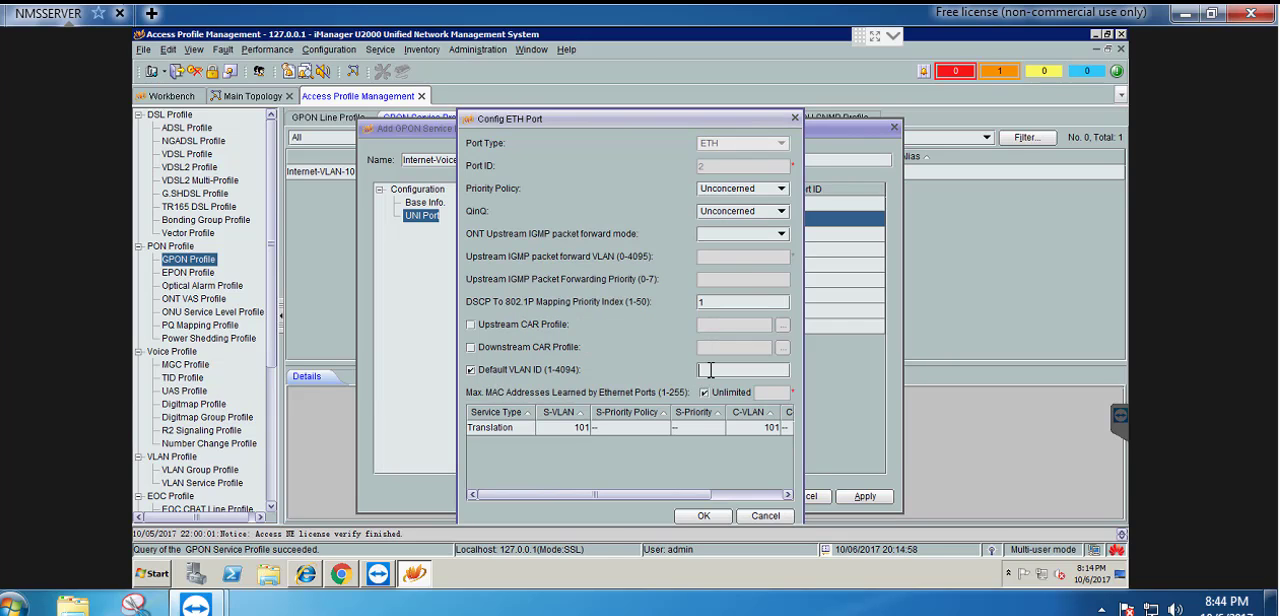
left_click(711, 516)
Add a Translation VLAN switch to UNI ETH port 3 with S-VLAN 101 and C-VLAN 101
left_click(752, 240)
right_click(755, 243)
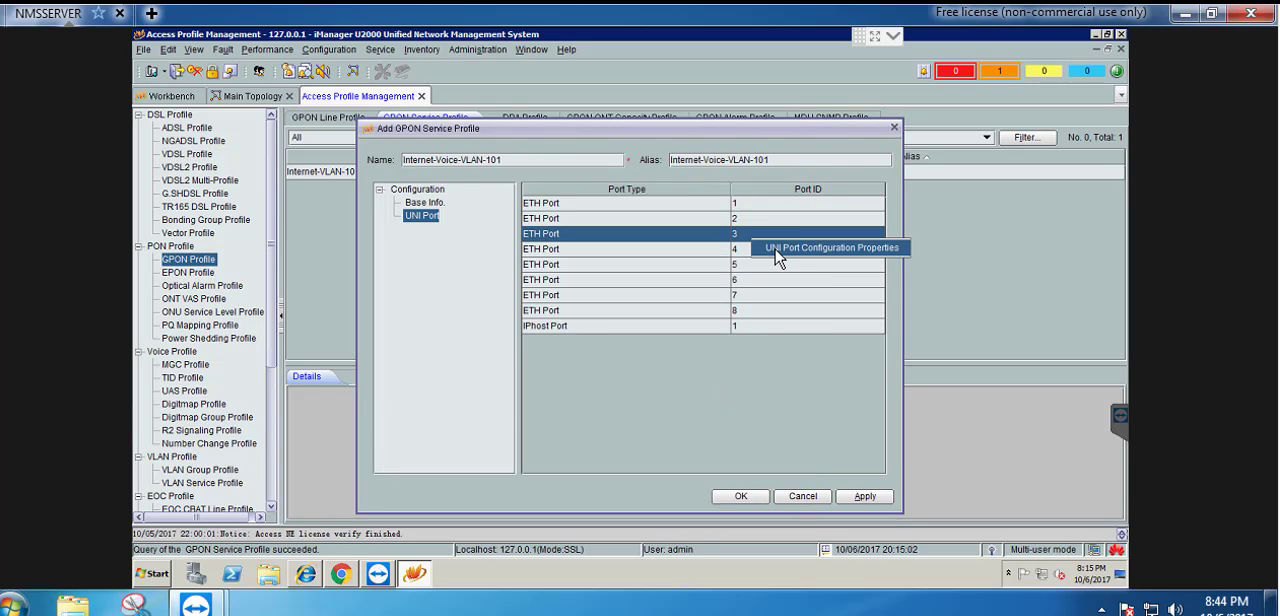
left_click(782, 255)
right_click(606, 448)
left_click(618, 447)
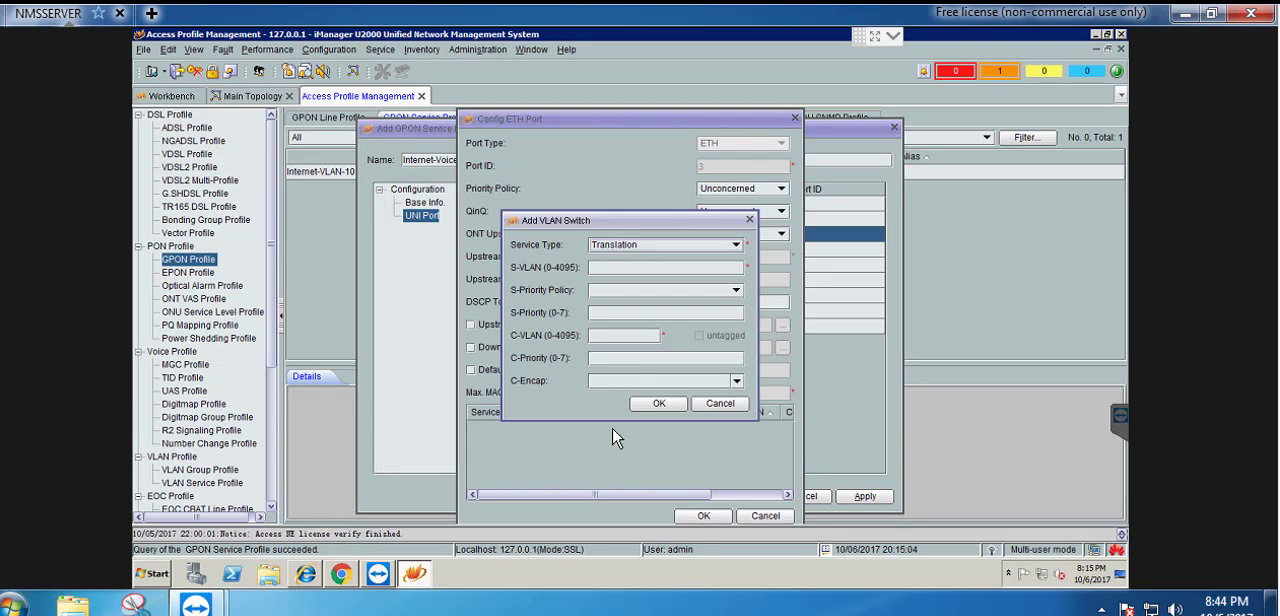
left_click(606, 268)
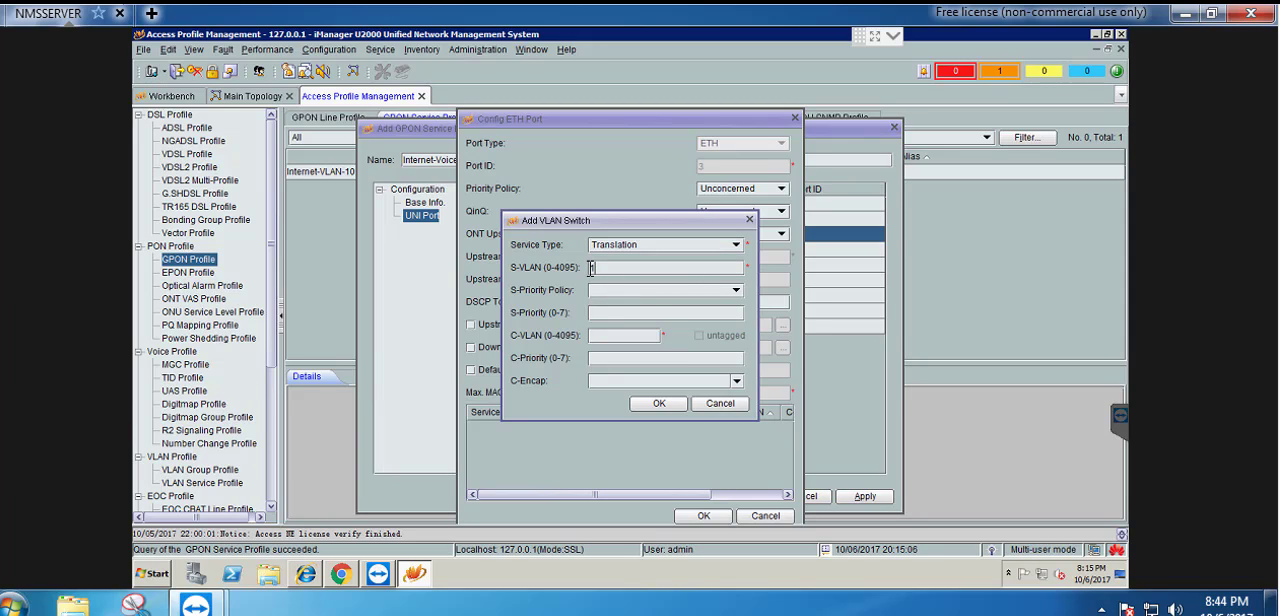
type("101")
left_click(604, 342)
type("101")
left_click(659, 403)
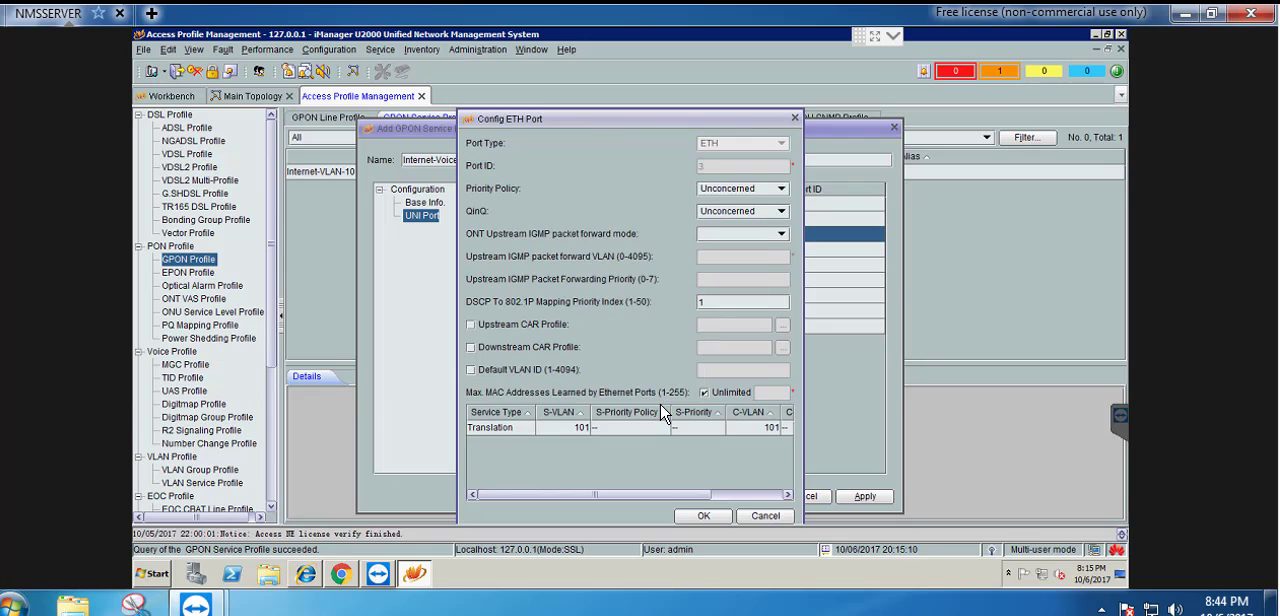
Enable the default VLAN ID for ETH port 3, set it to 101 and confirm the port configuration
left_click(470, 369)
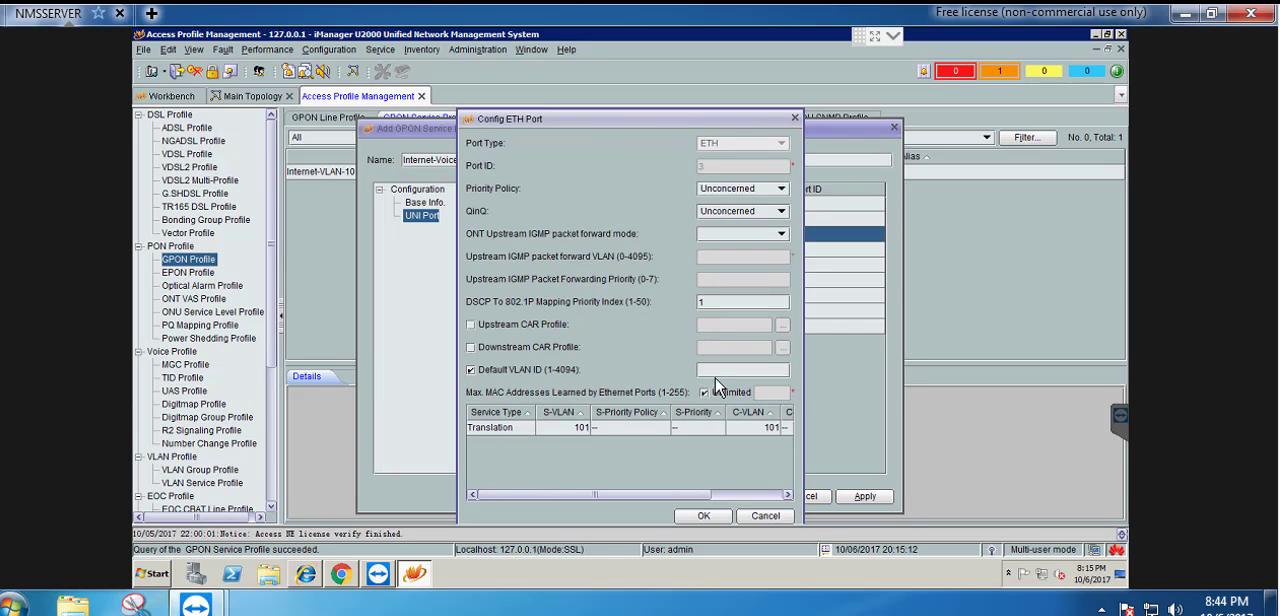
type("101")
left_click(708, 518)
Add a Translation VLAN switch to UNI ETH port 4 with S-VLAN 101 and C-VLAN 101
left_click(773, 250)
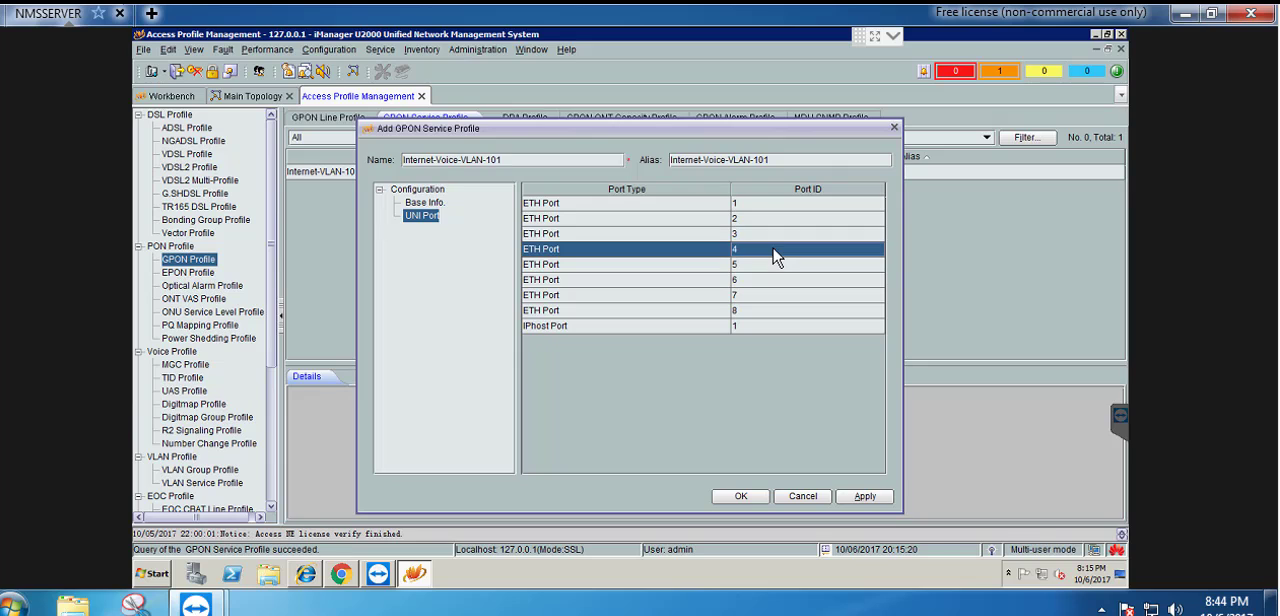
right_click(773, 251)
left_click(806, 265)
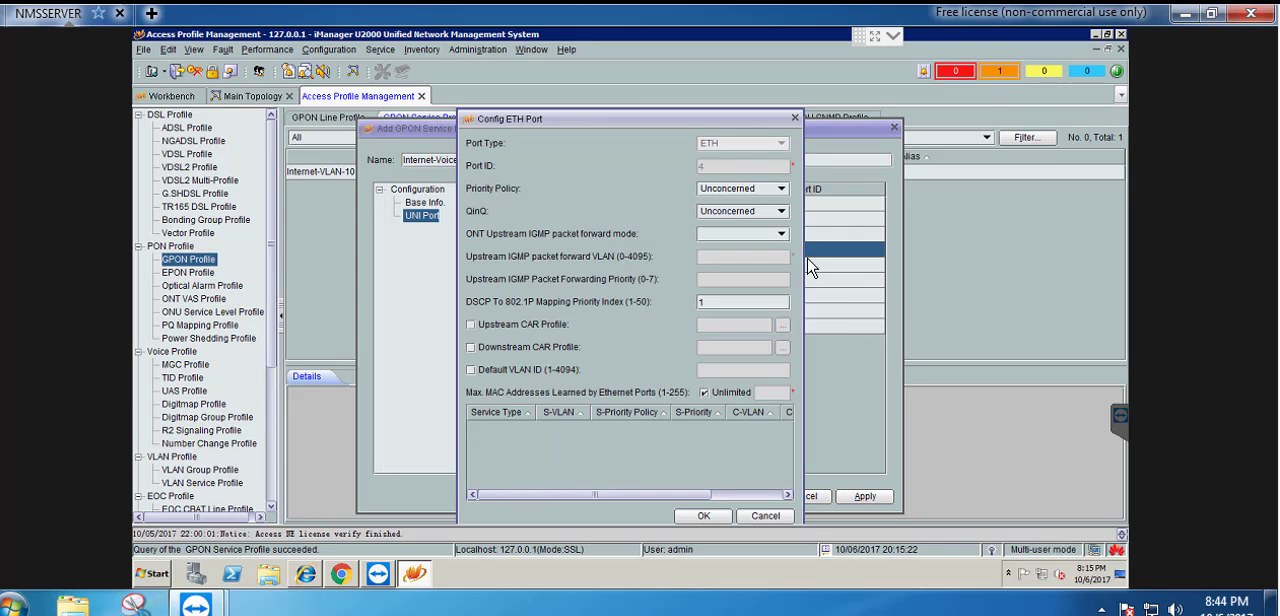
right_click(645, 460)
left_click(638, 463)
left_click(614, 268)
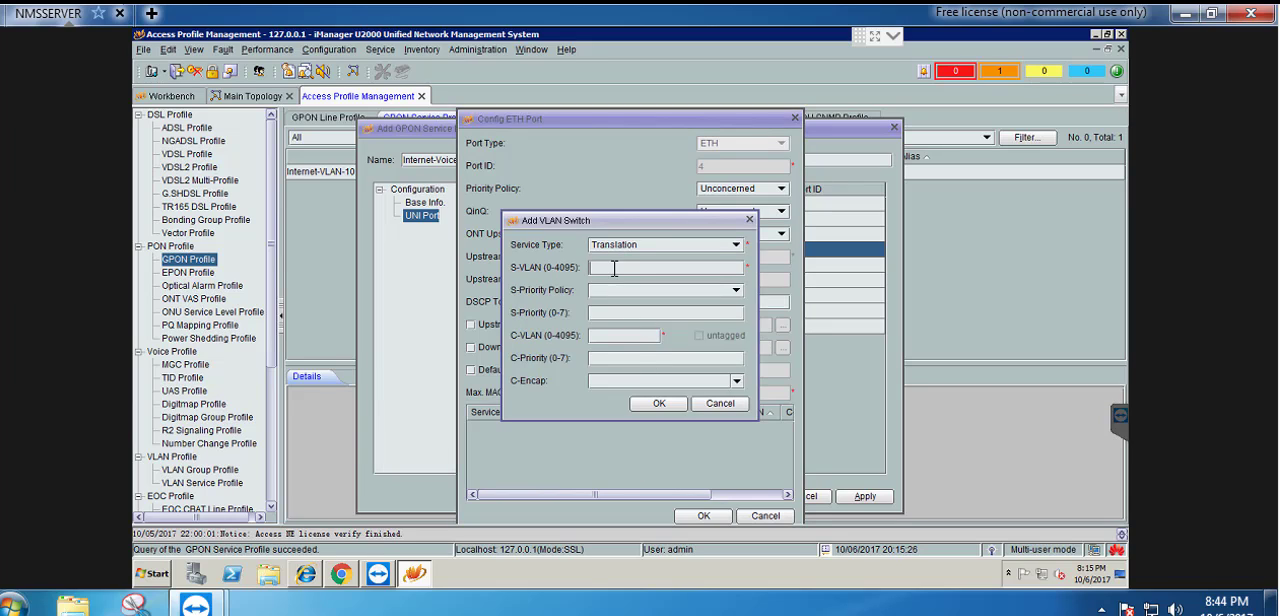
type("101")
left_click(600, 336)
type("101")
left_click(659, 403)
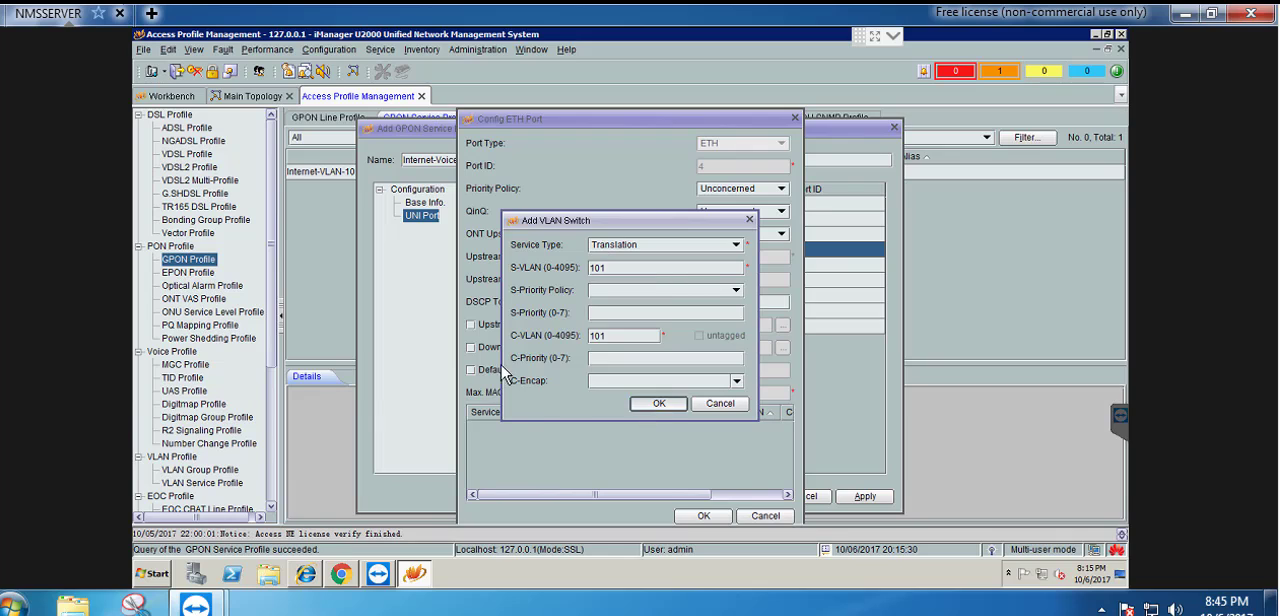
Enable the default VLAN ID for ETH port 4, set it to the same VLAN as the other ports and confirm the port configuration
left_click(472, 370)
left_click(724, 369)
type("101")
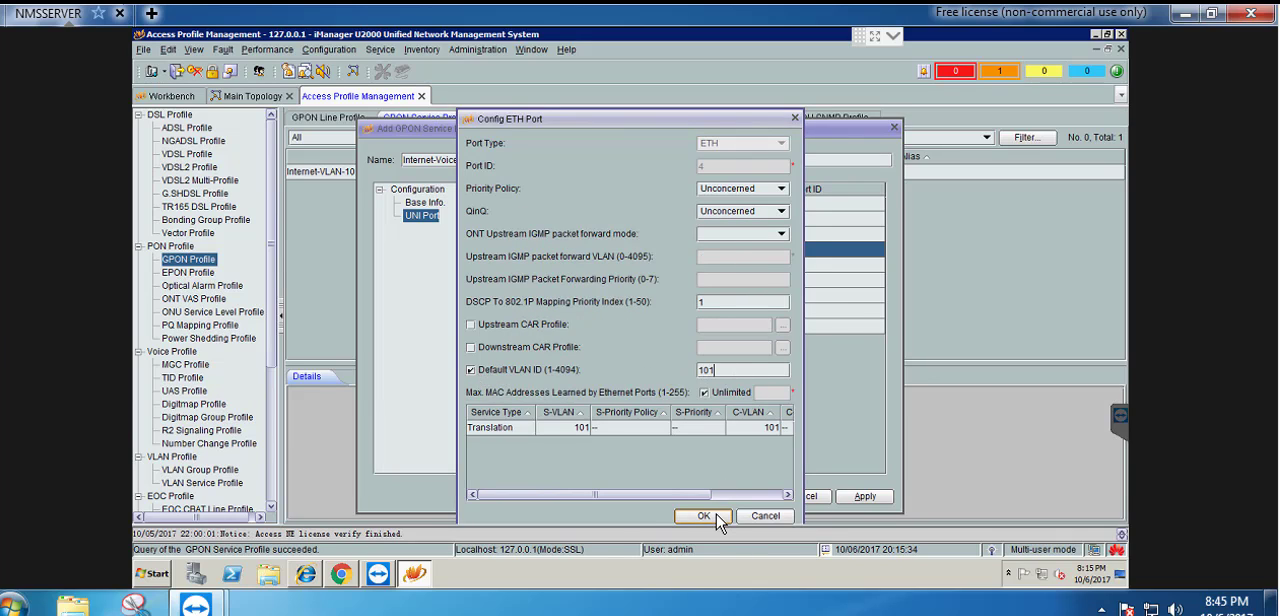
left_click(706, 516)
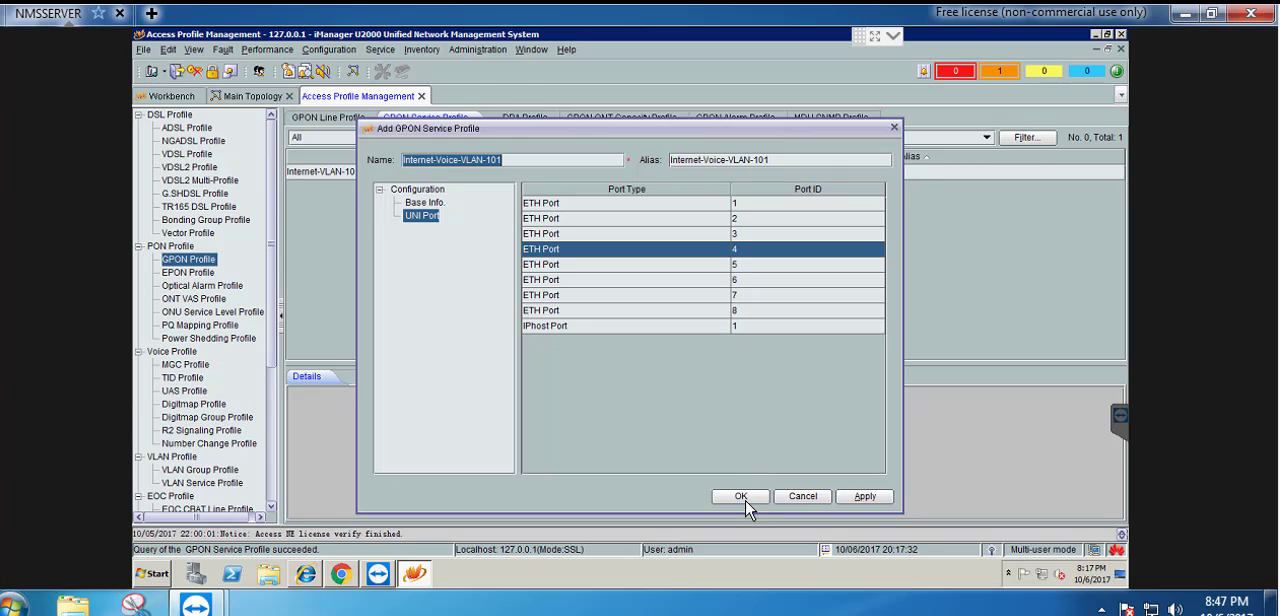
Save the Internet-Voice-VLAN-101 service profile and download it to the NISS-PALAY device
left_click(746, 501)
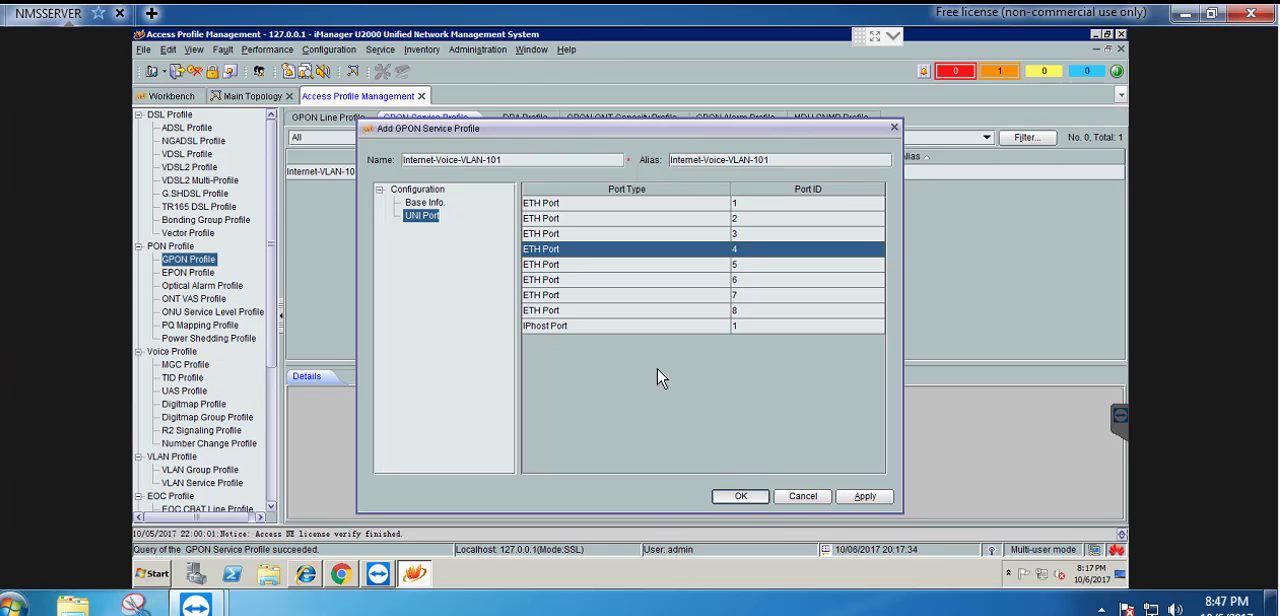
left_click(738, 498)
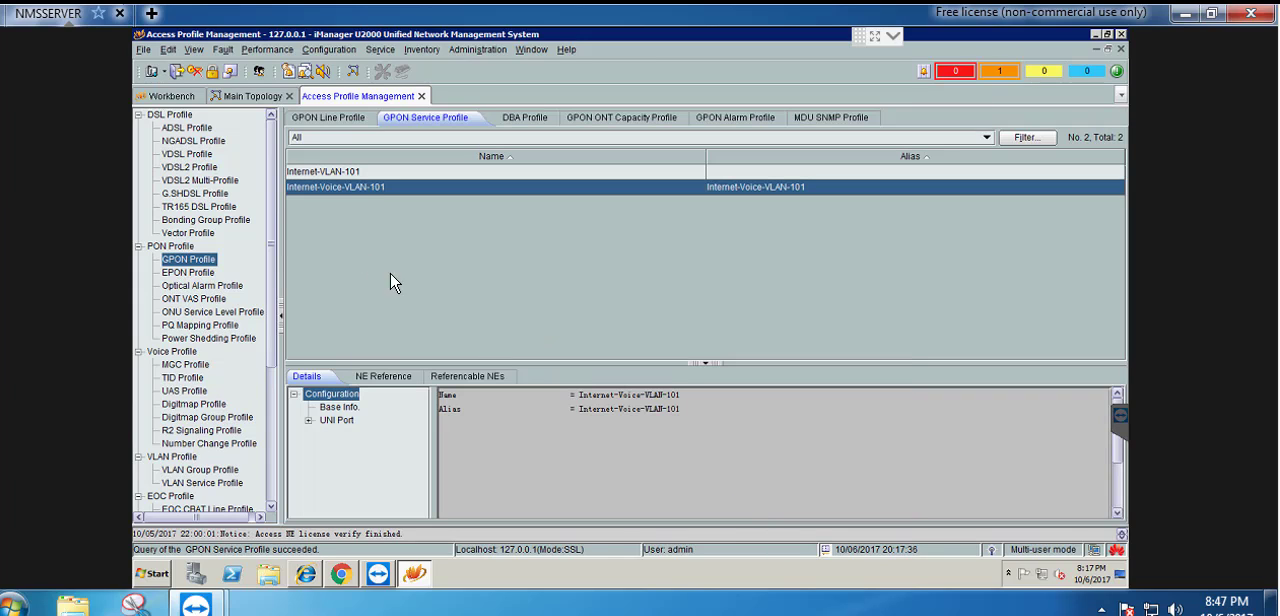
right_click(350, 190)
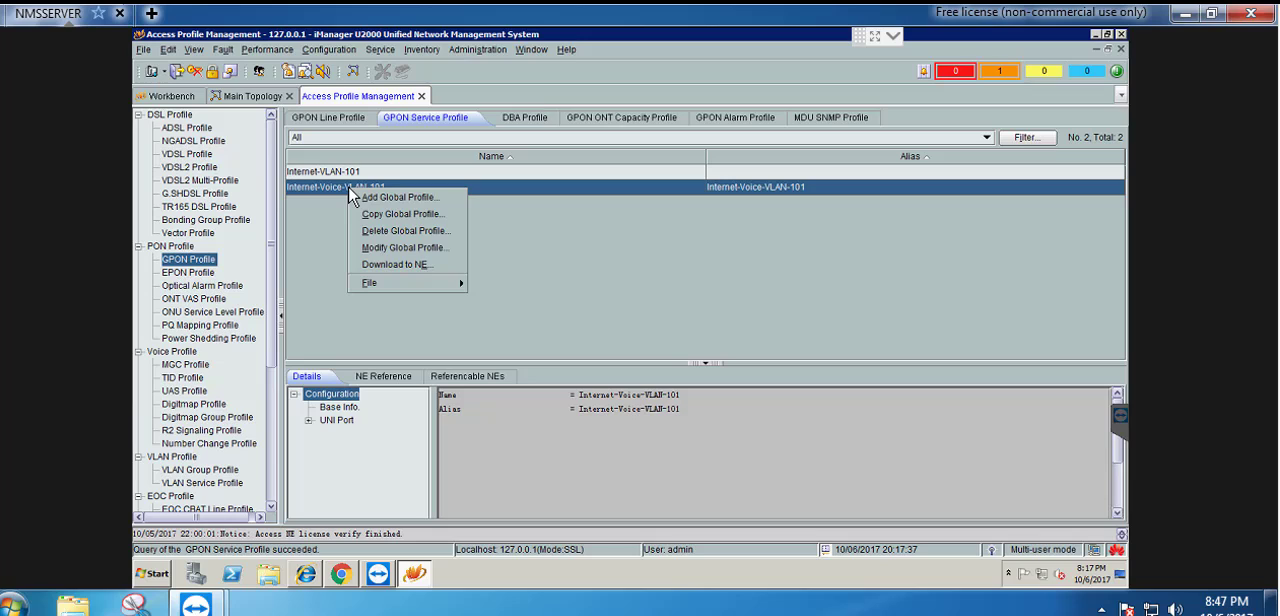
left_click(384, 266)
left_click(481, 266)
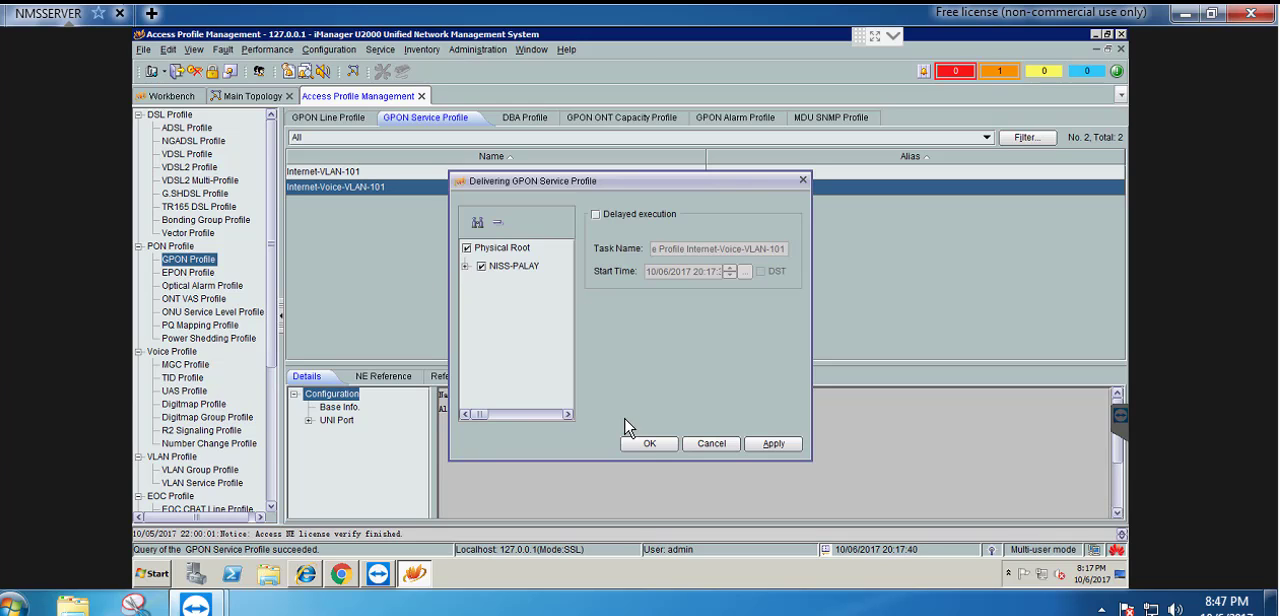
left_click(649, 443)
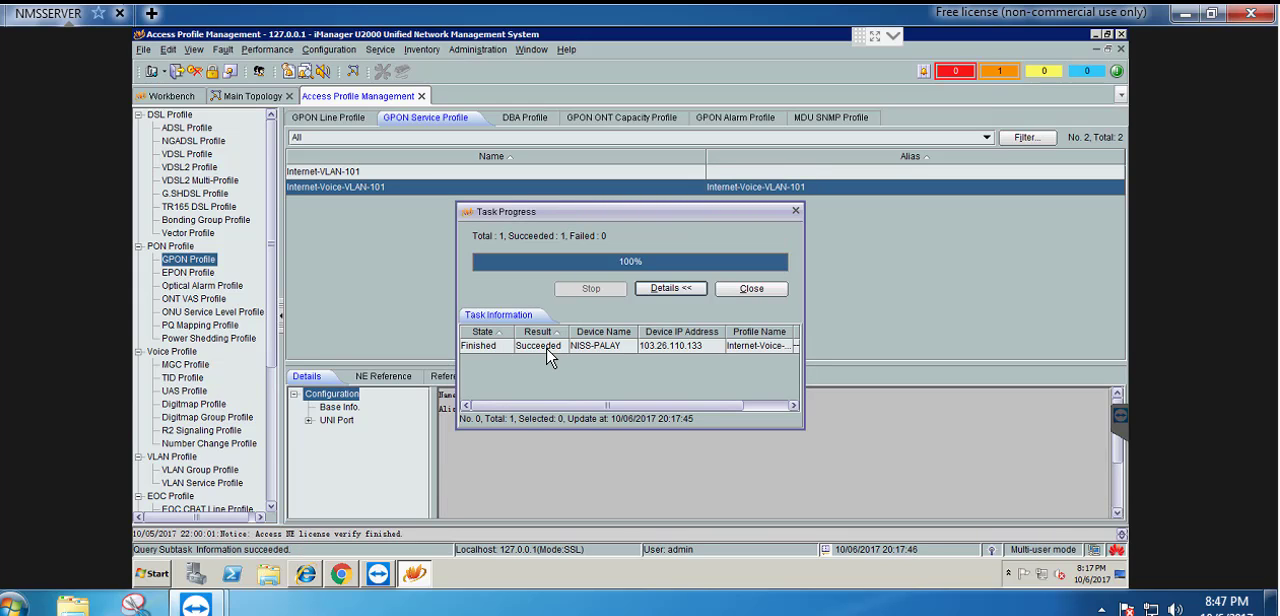
left_click(754, 290)
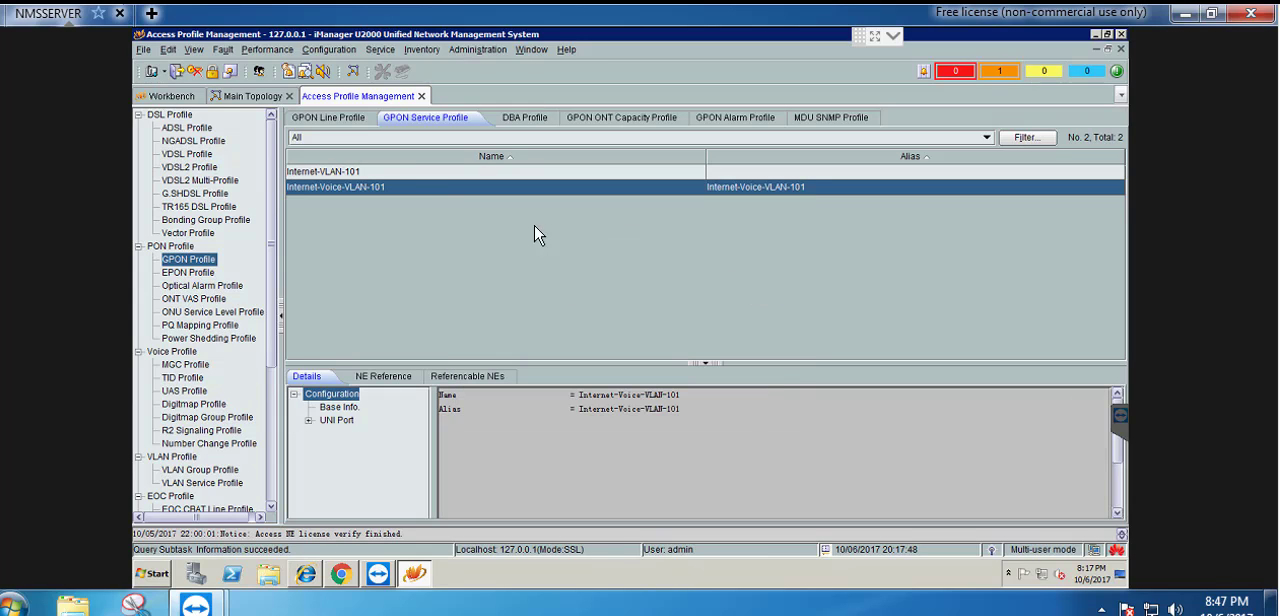
Start a new global GPON line profile with Internet-Voice-VLAN-101 as both name and alias
left_click(318, 119)
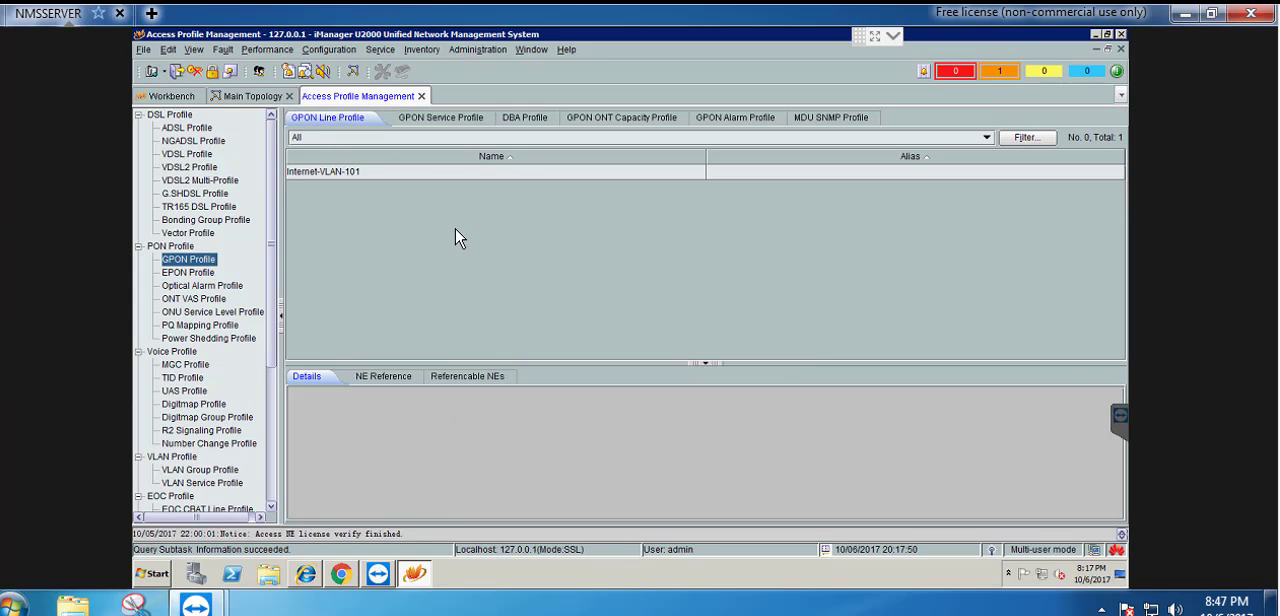
right_click(378, 219)
left_click(406, 226)
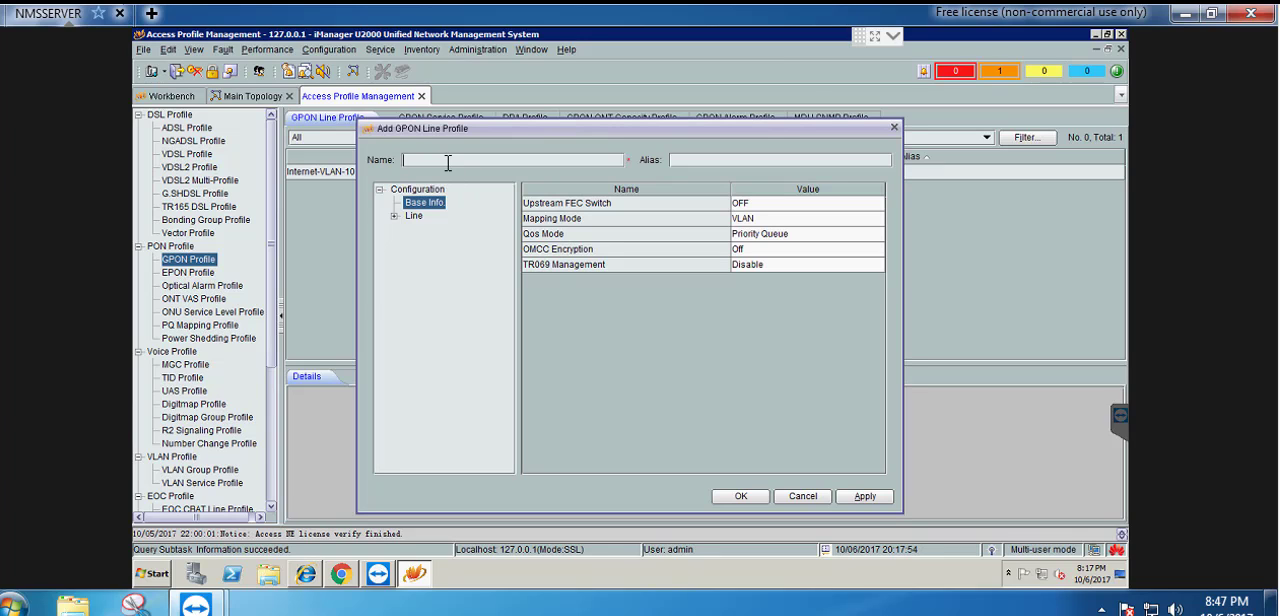
type("Internet-Voice-VLAN-101")
left_click(712, 160)
type("Internet-Voice-VLAN-101")
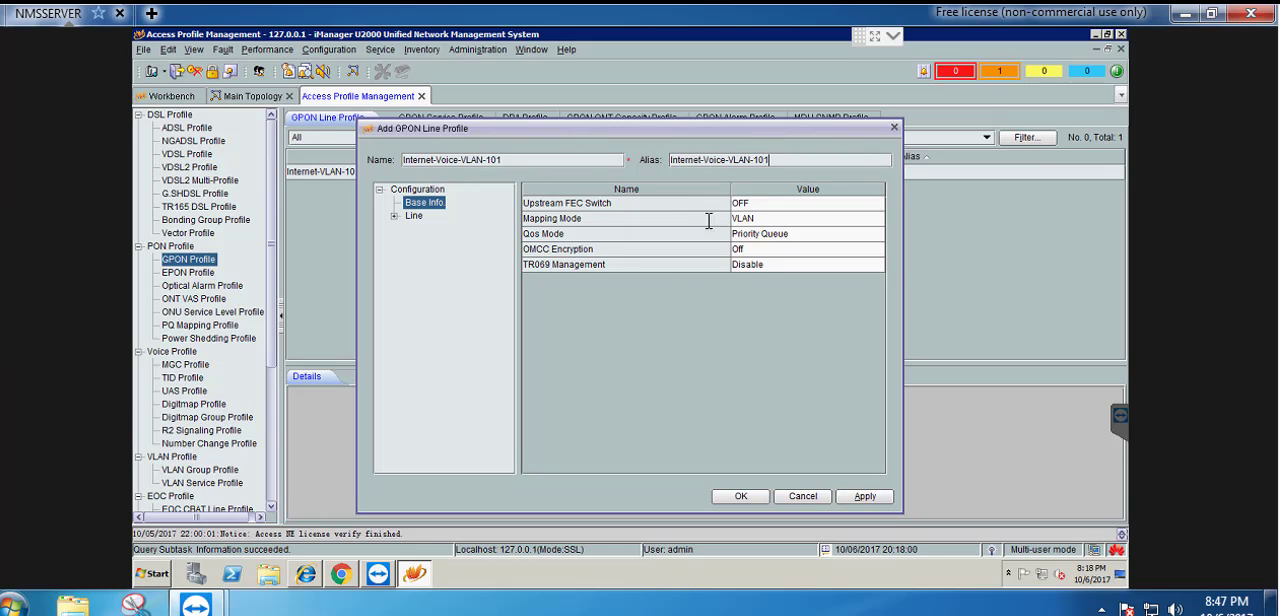
Add a T-CONT with index 4 to the line profile and bind it to the Internet-DBA profile
double_click(414, 217)
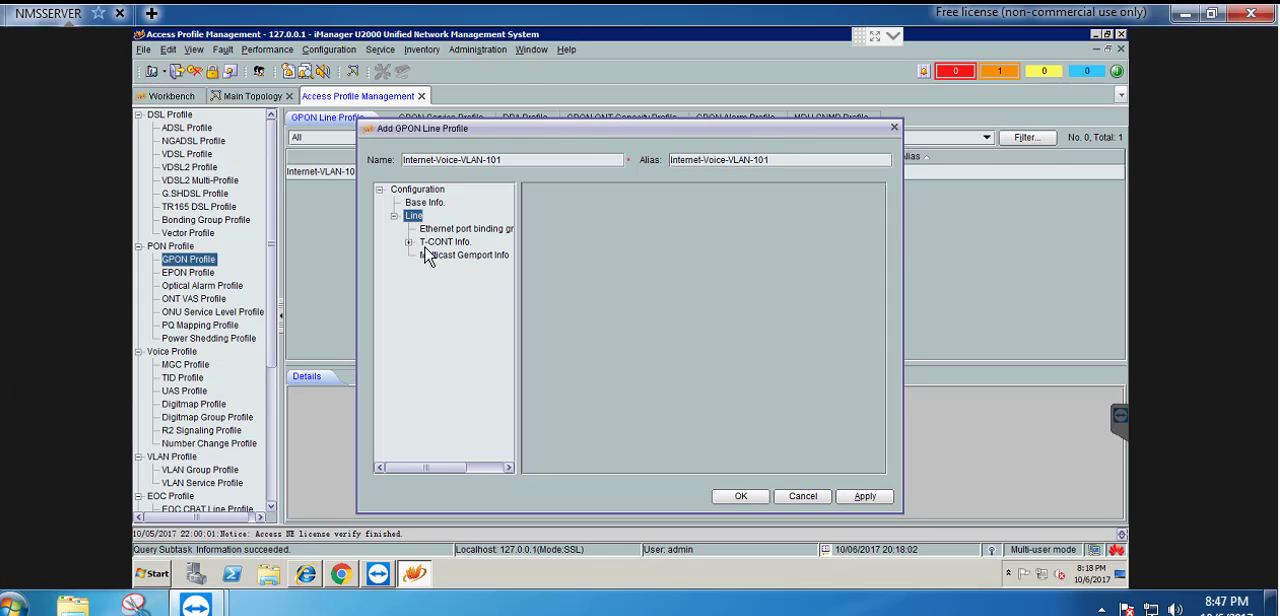
left_click(445, 245)
right_click(447, 251)
left_click(478, 254)
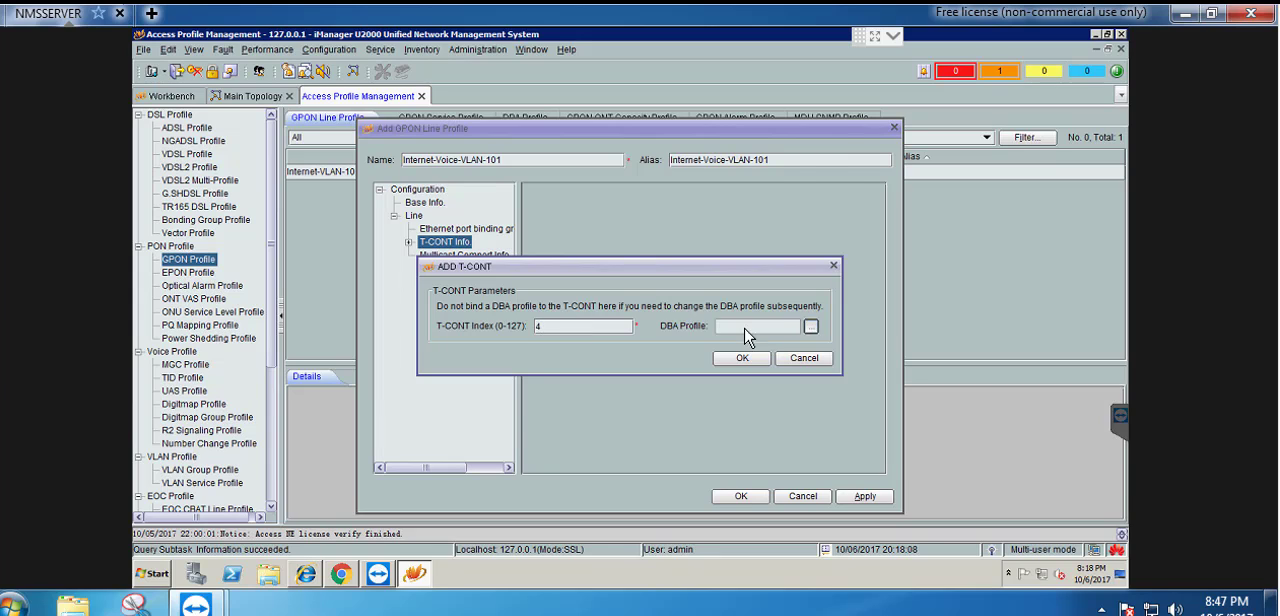
left_click(811, 327)
left_click(484, 210)
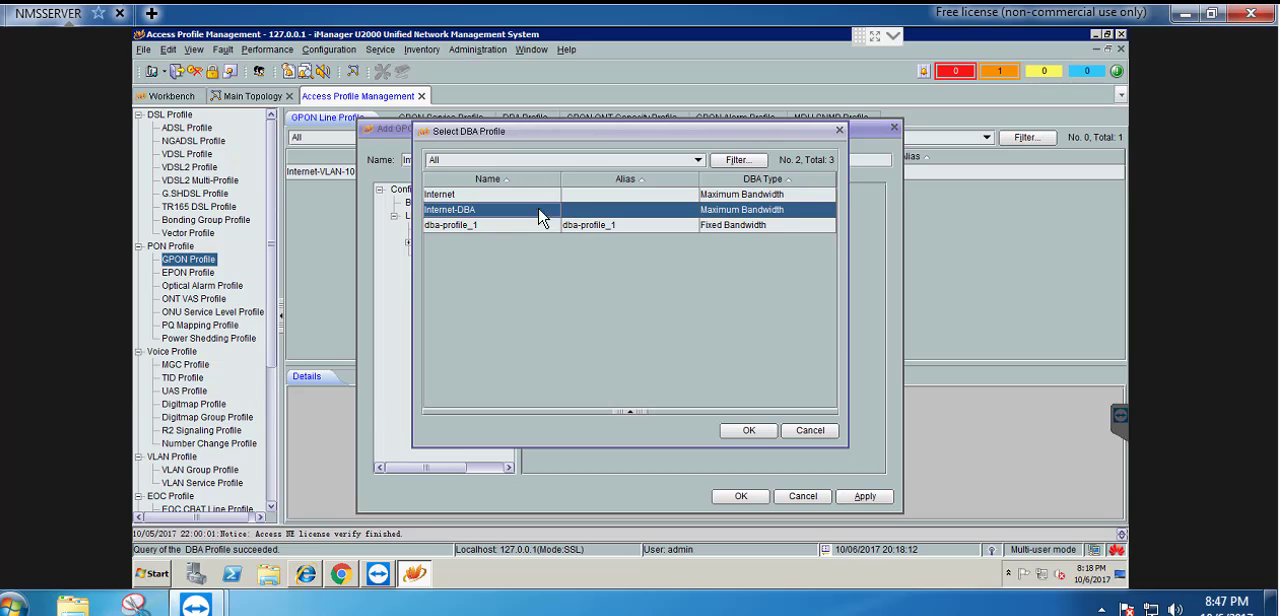
left_click(749, 430)
left_click(742, 358)
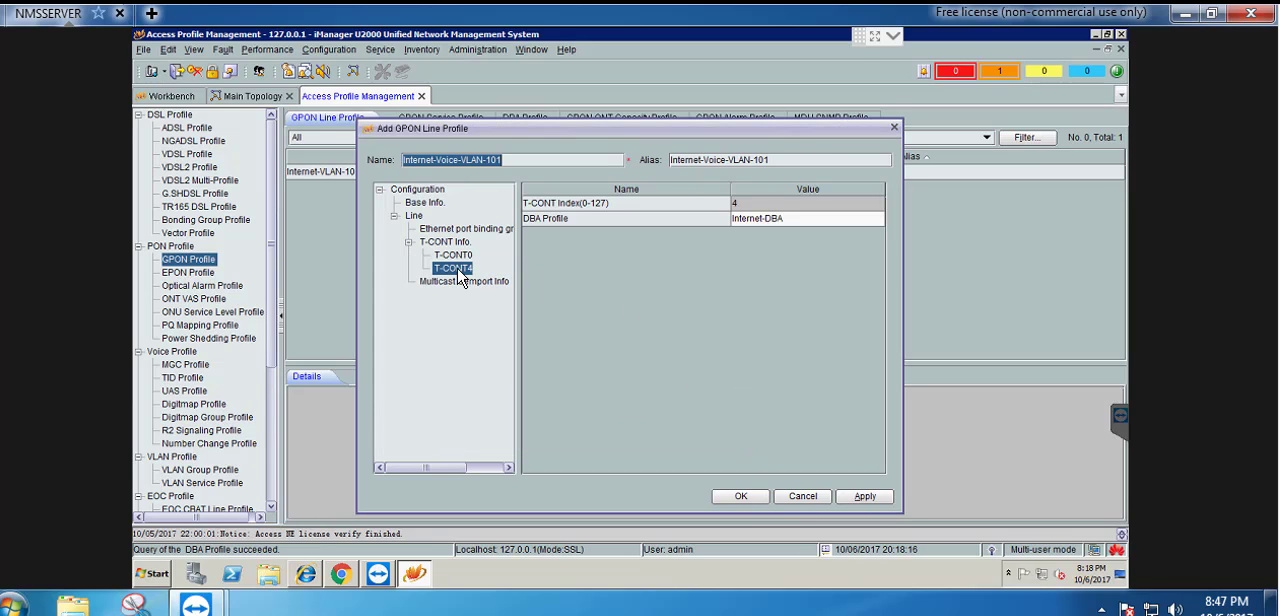
Add a GEM port with index 101 to T-CONT 4, with service type ETH and upstream priority queue 0
right_click(457, 271)
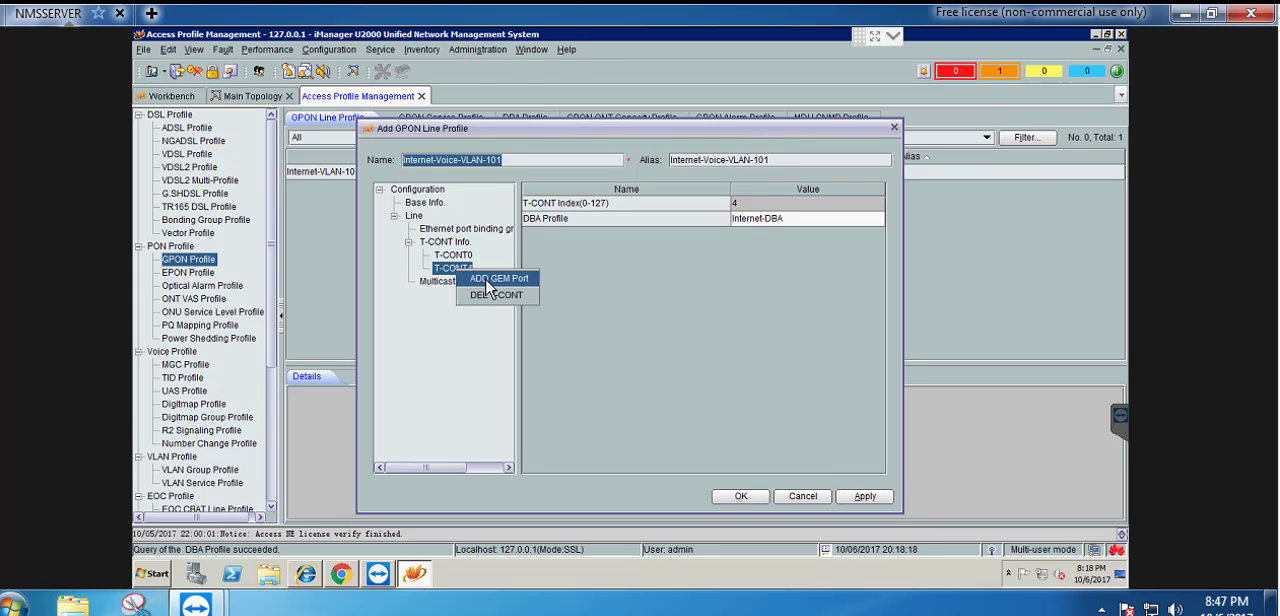
left_click(490, 285)
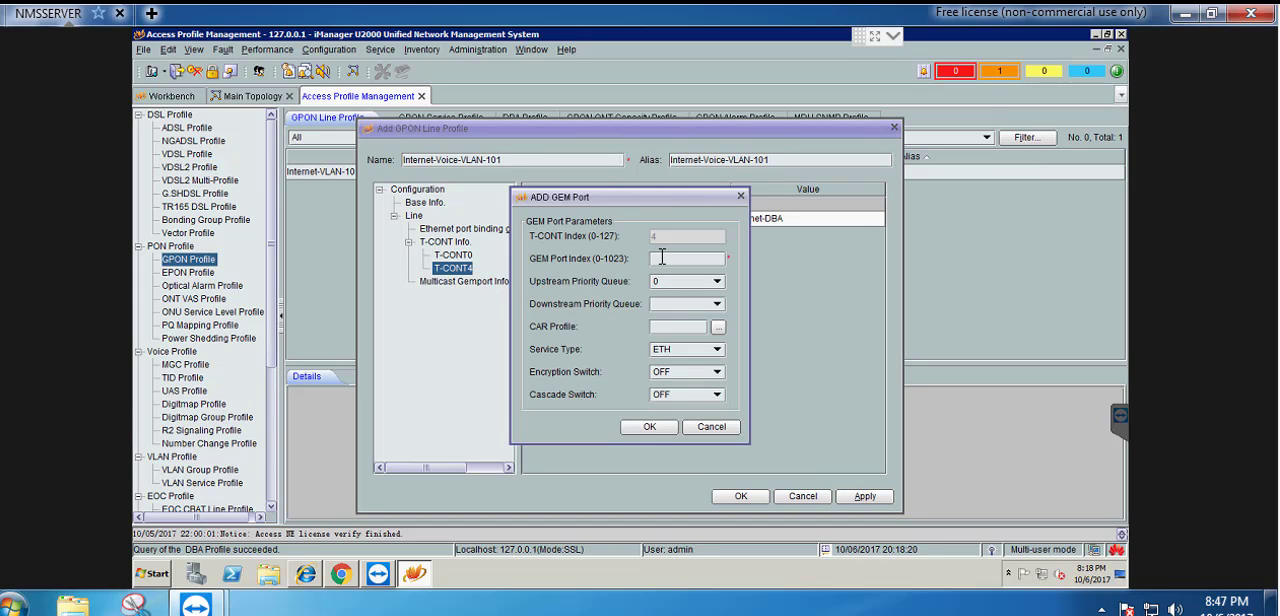
type("101")
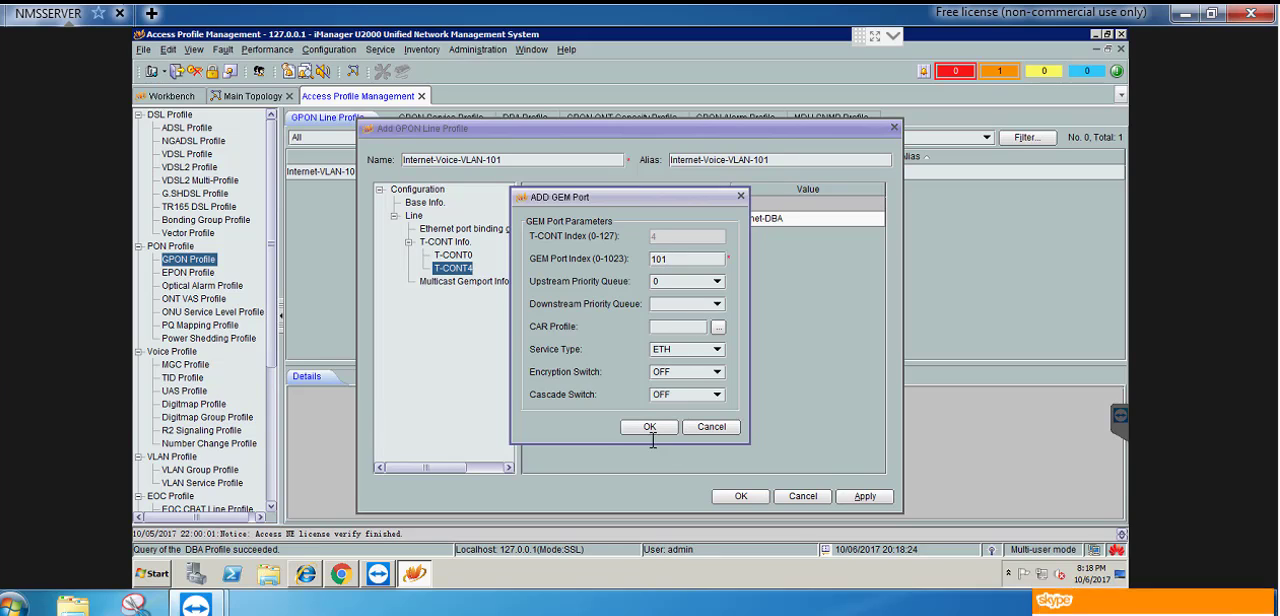
left_click(648, 428)
Add a GEM connection with index 0 and VLAN ID 101 to GEM port 101 under T-CONT 4
right_click(480, 282)
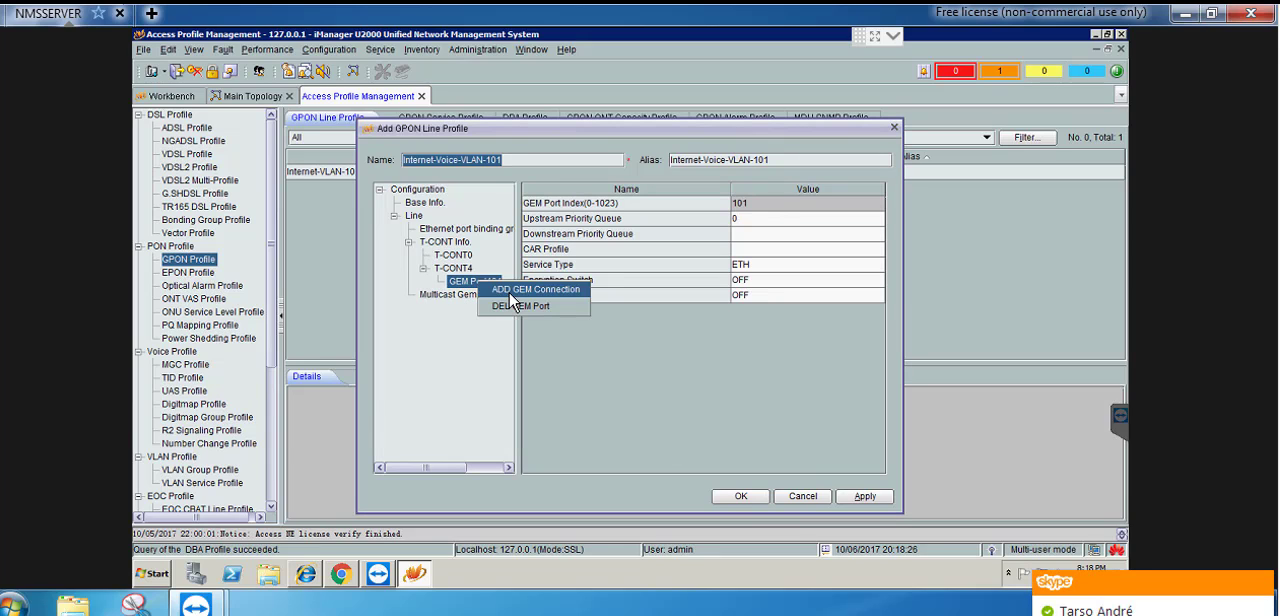
left_click(535, 289)
left_click(668, 271)
type("1")
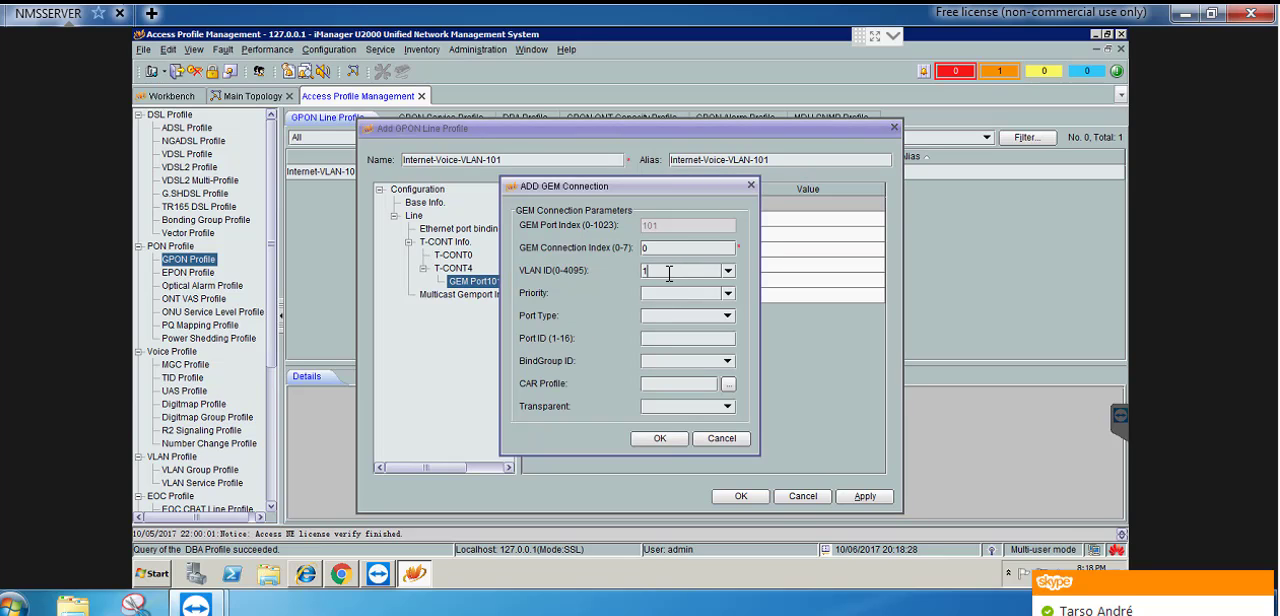
type("01")
left_click(658, 438)
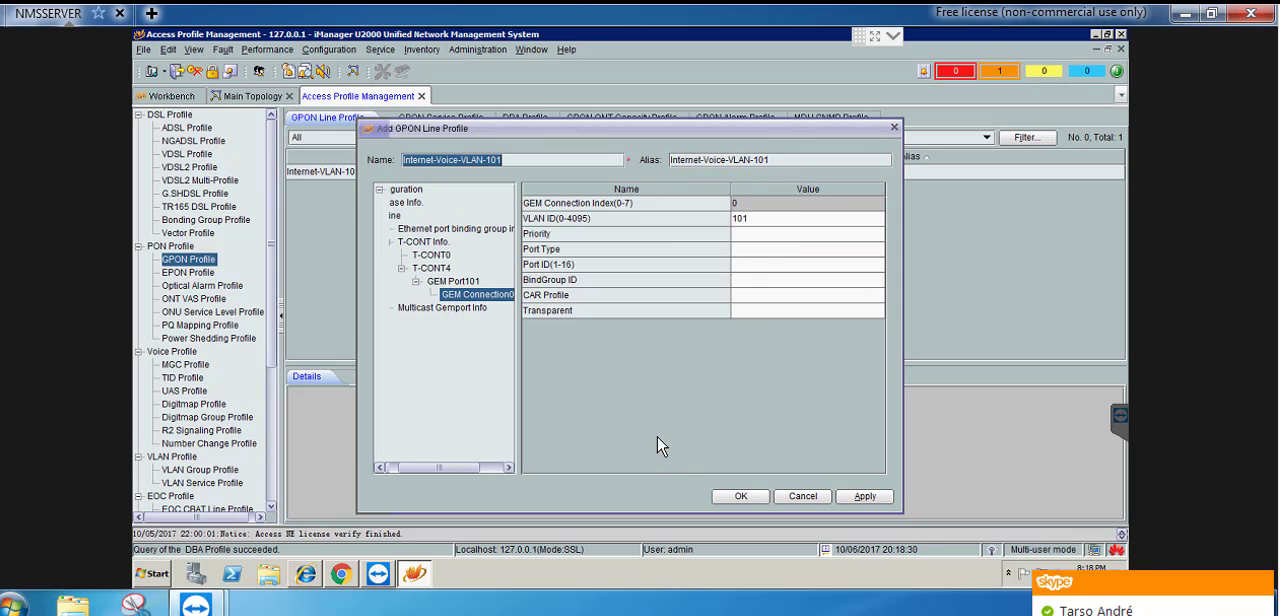
Save the Internet-Voice-VLAN-101 line profile and download it to the NISS-PALAY device
left_click(740, 496)
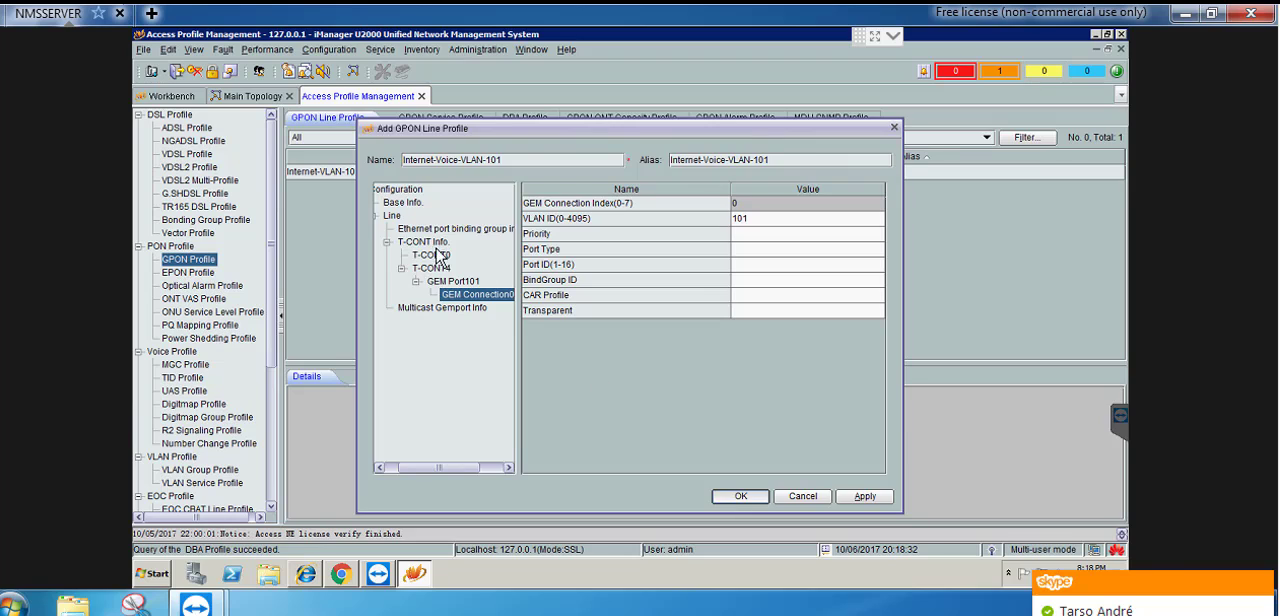
right_click(360, 197)
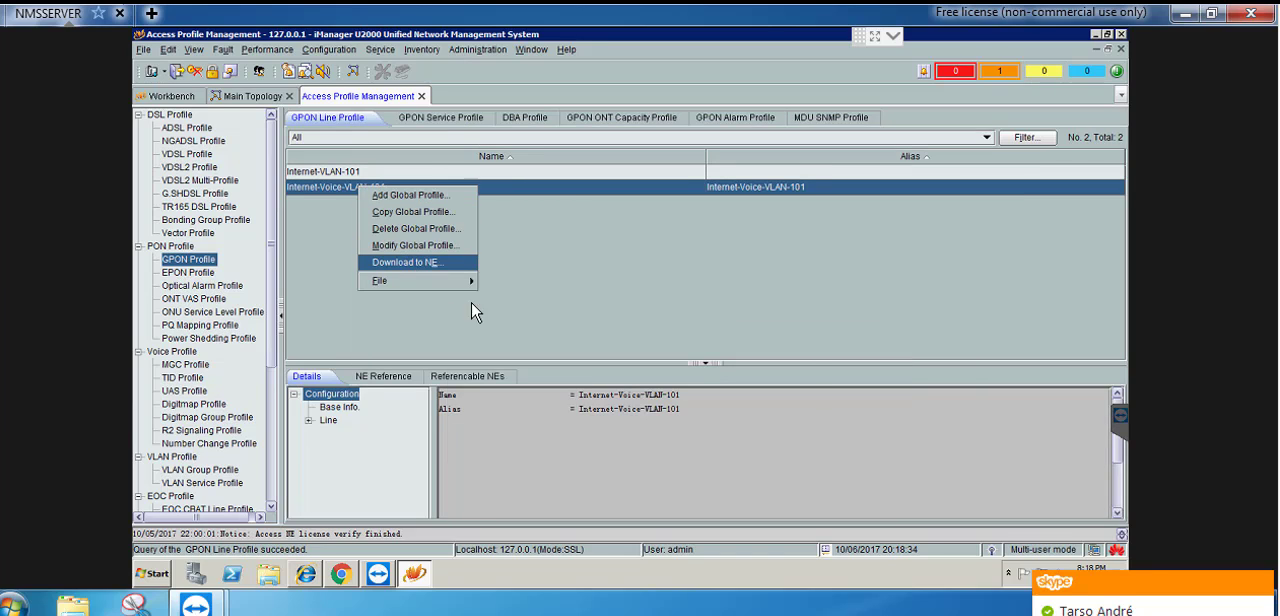
left_click(430, 289)
left_click(481, 266)
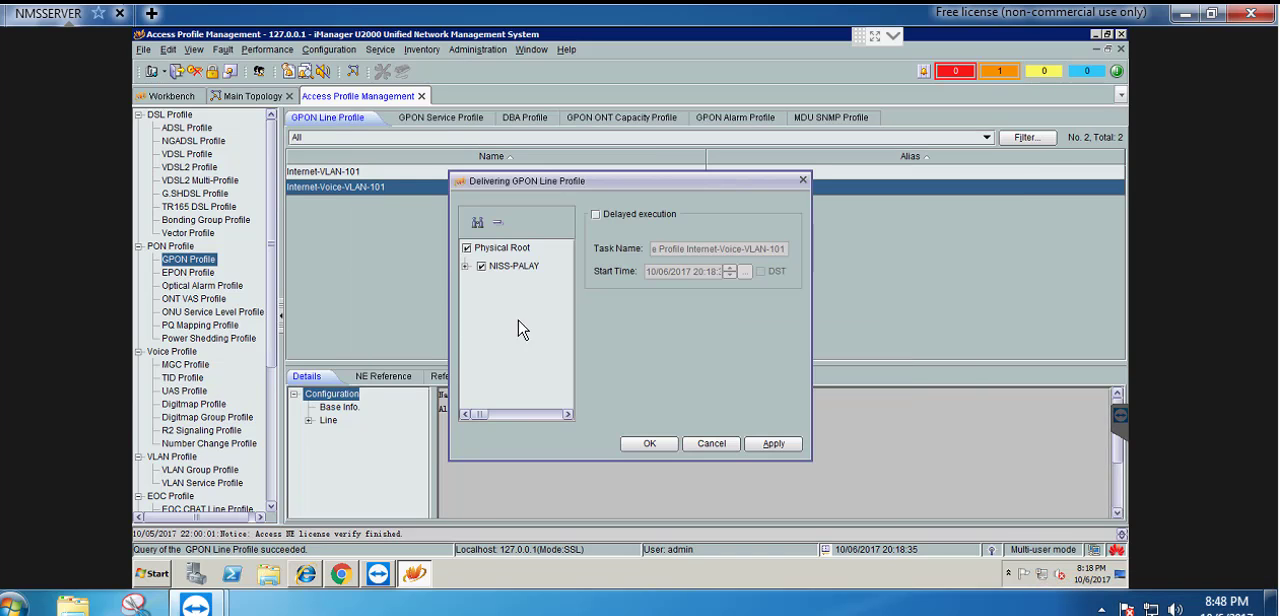
left_click(650, 443)
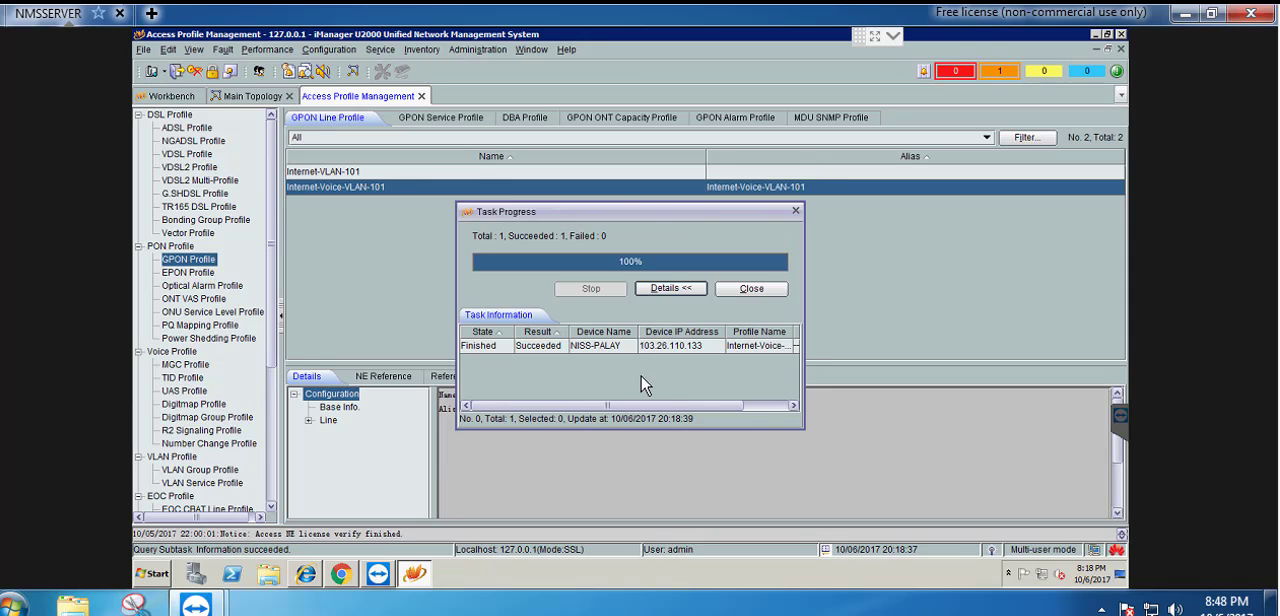
left_click(751, 289)
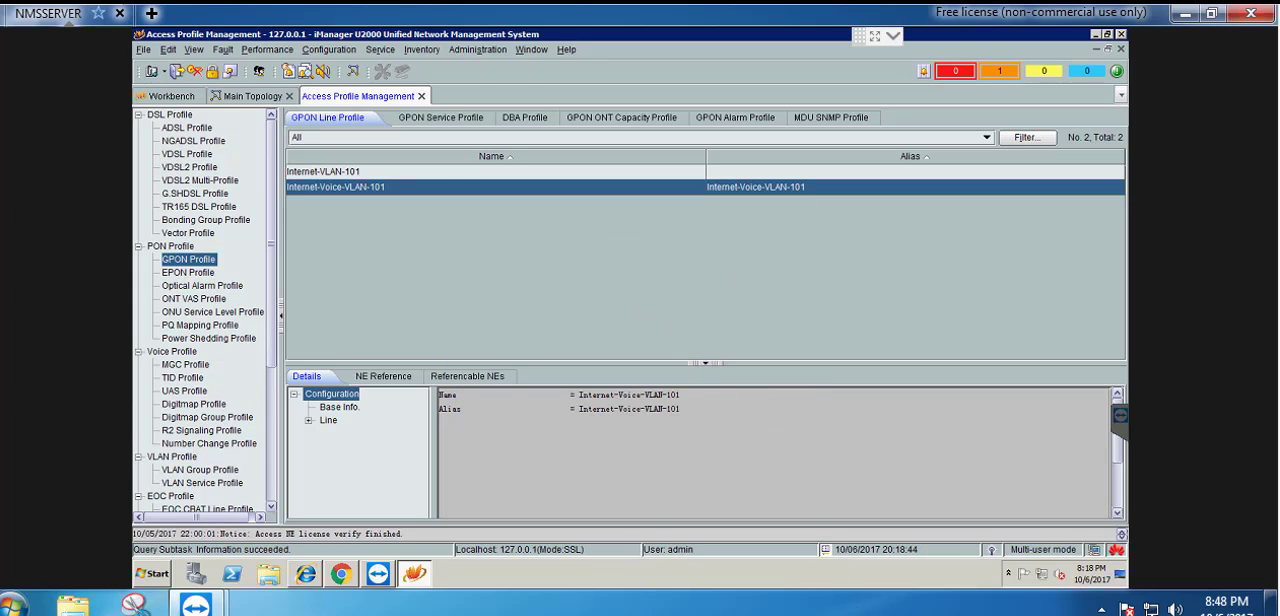
left_click(903, 612)
left_click(483, 277)
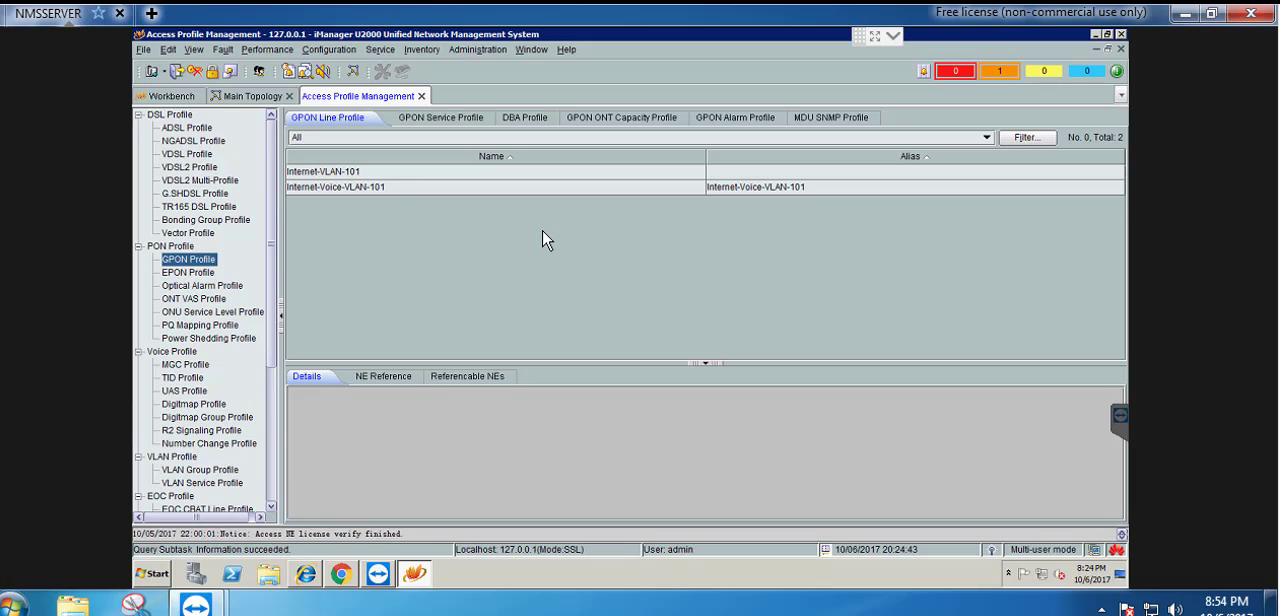
Start a new general ONT VAS profile named WAN-PPPoE-Internet-VoIP-101
left_click(200, 299)
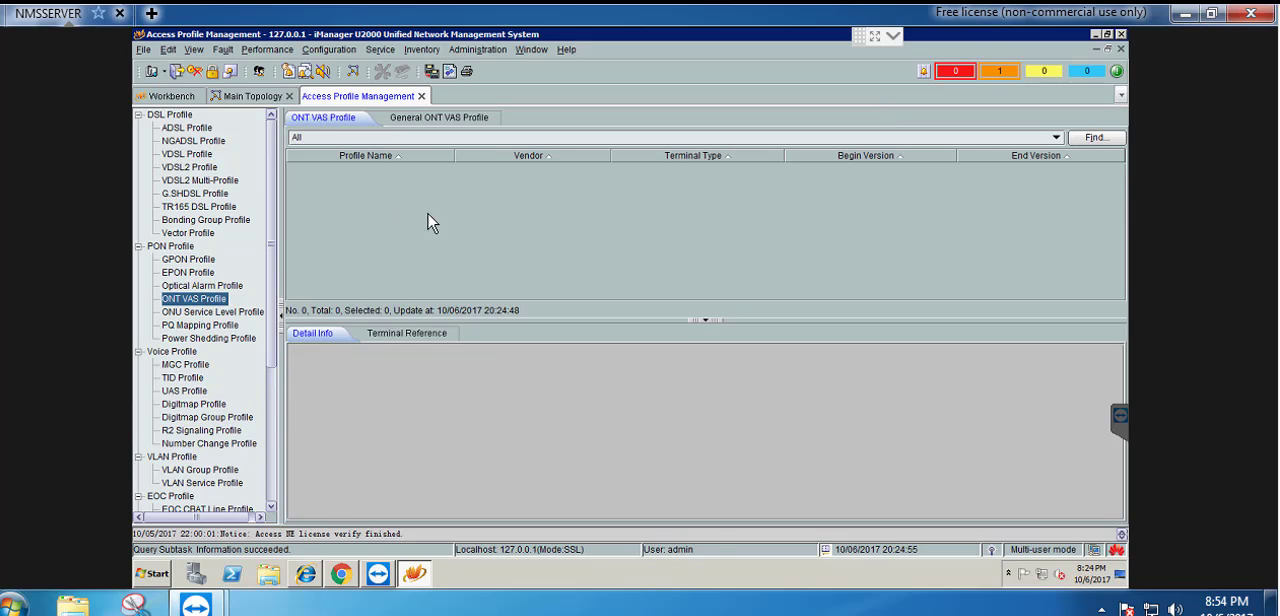
left_click(440, 128)
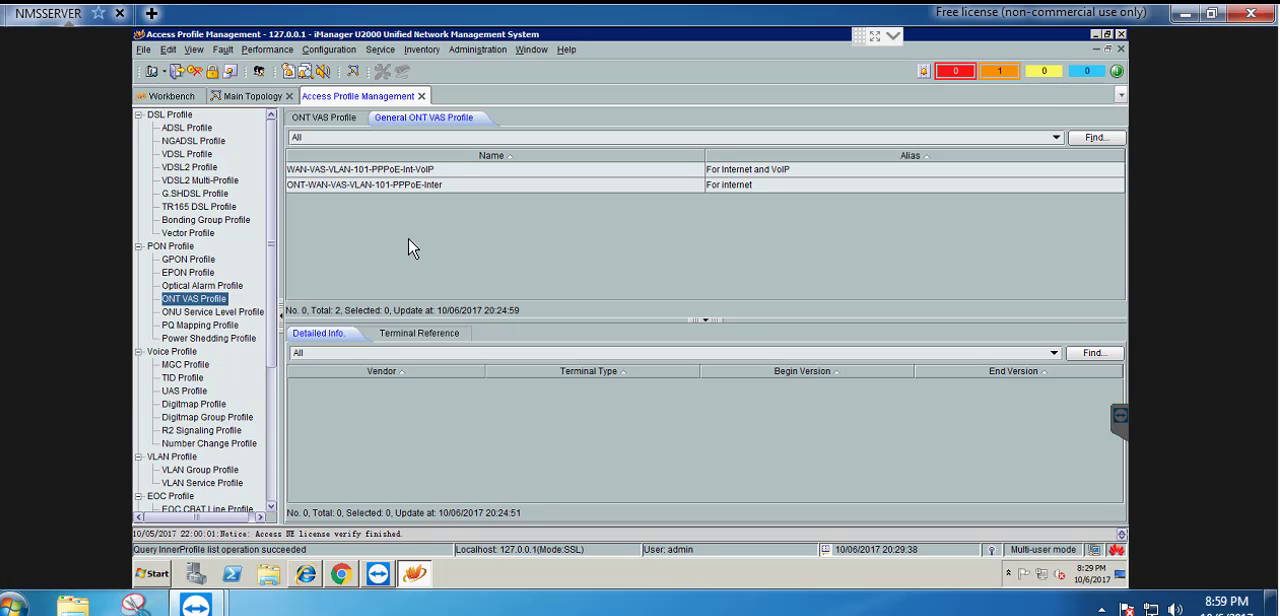
right_click(376, 228)
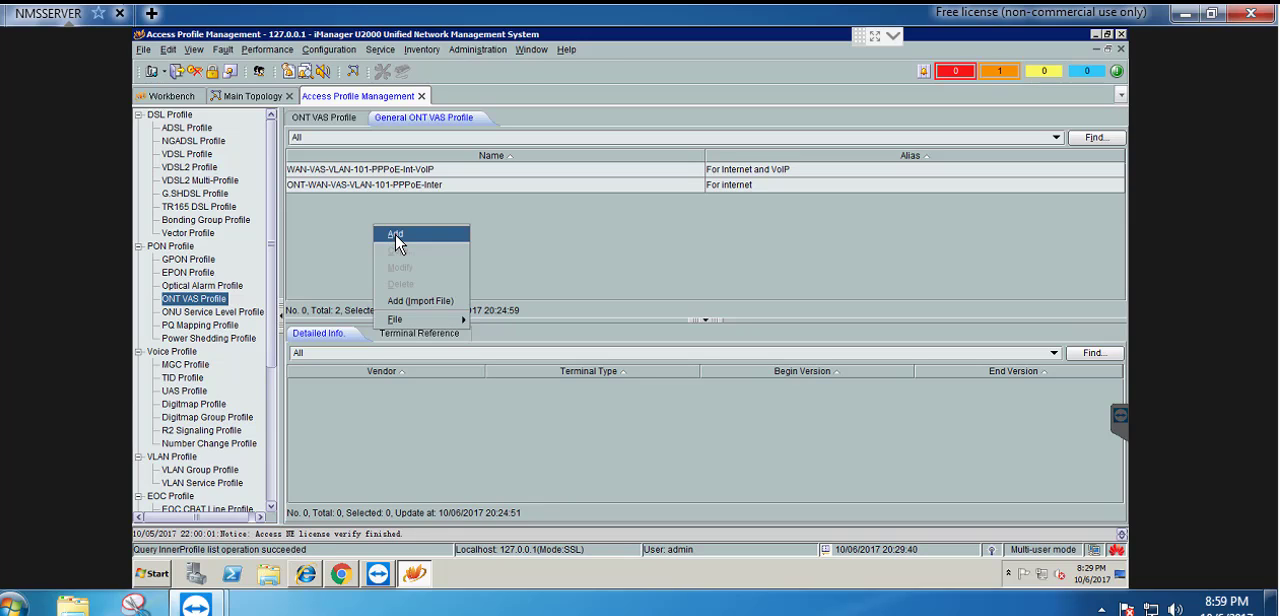
left_click(396, 238)
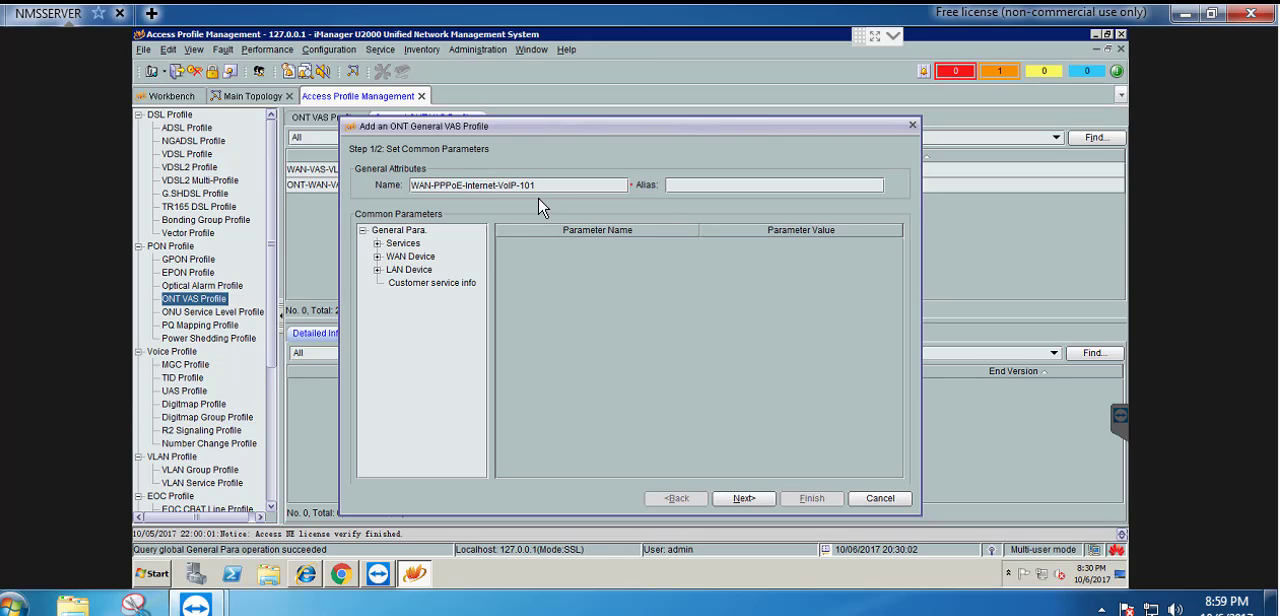
Add a PPP connection to the WAN connections of WAN Device 1 in the VAS profile
double_click(400, 257)
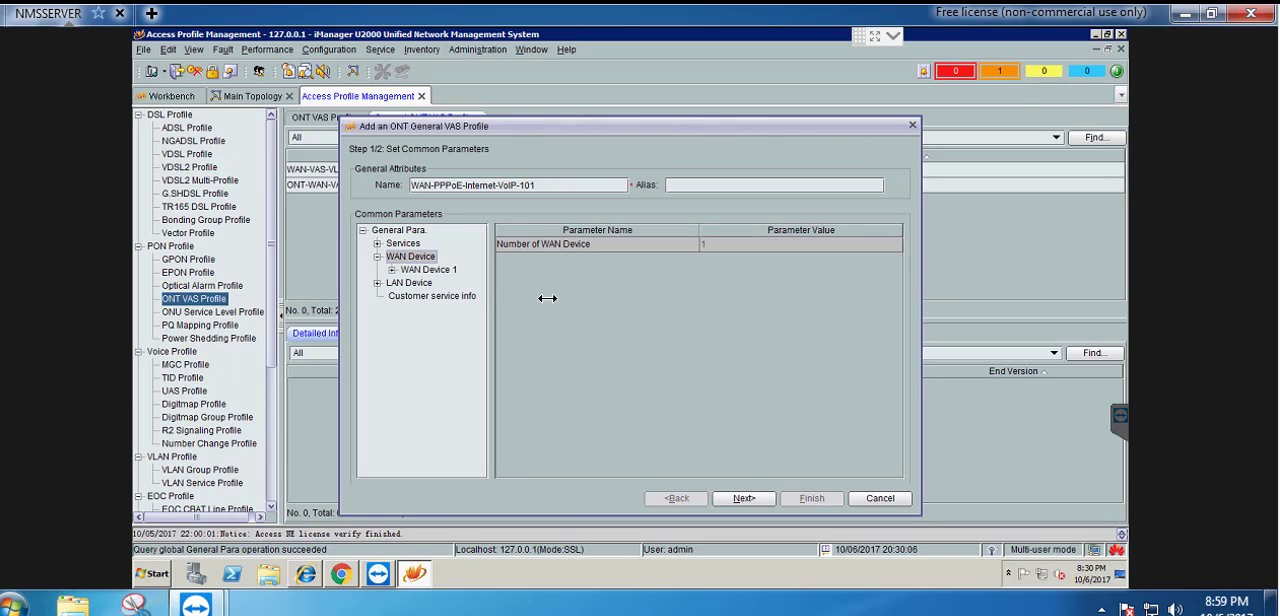
left_click_drag(547, 298, 689, 298)
double_click(455, 271)
left_click(452, 284)
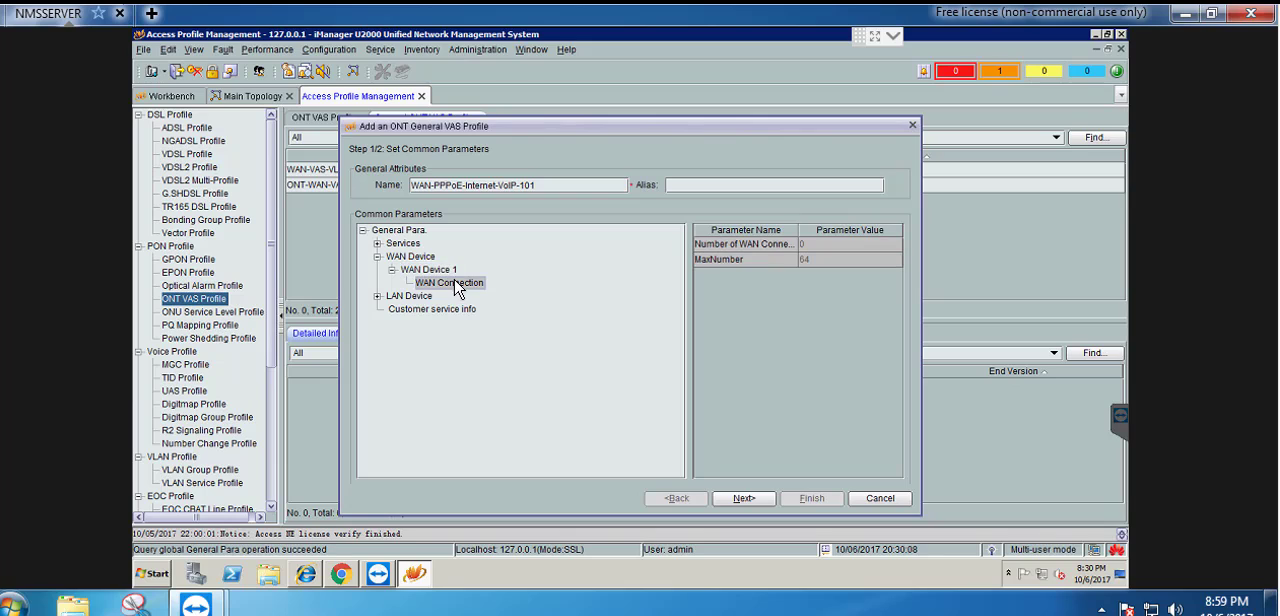
right_click(465, 285)
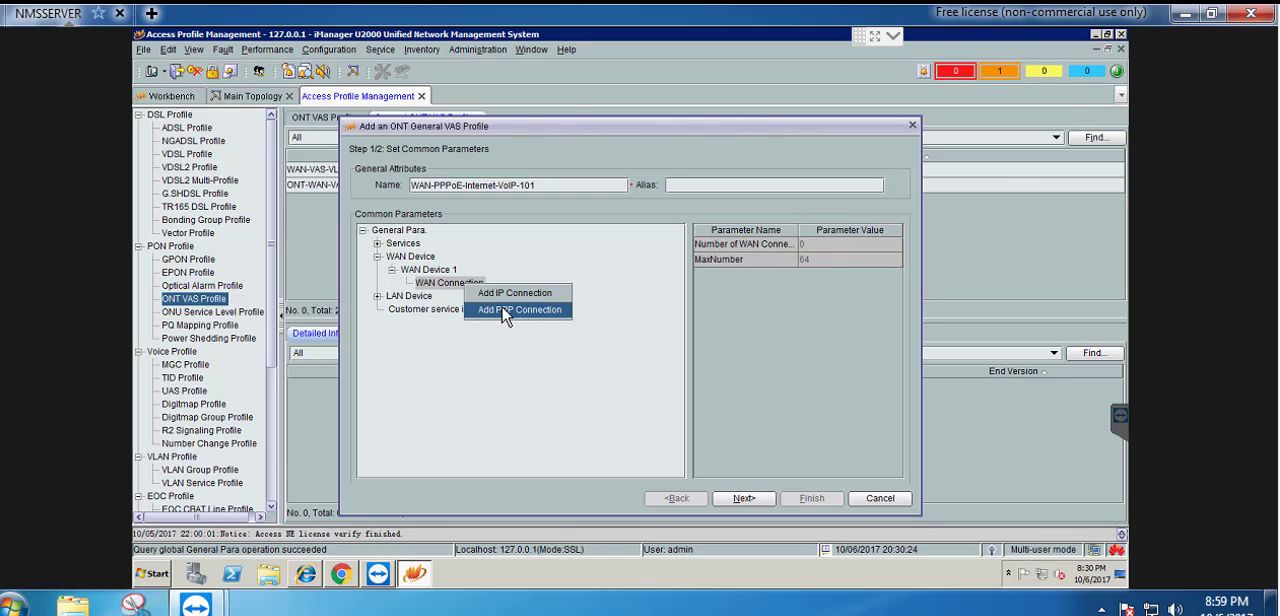
left_click(505, 313)
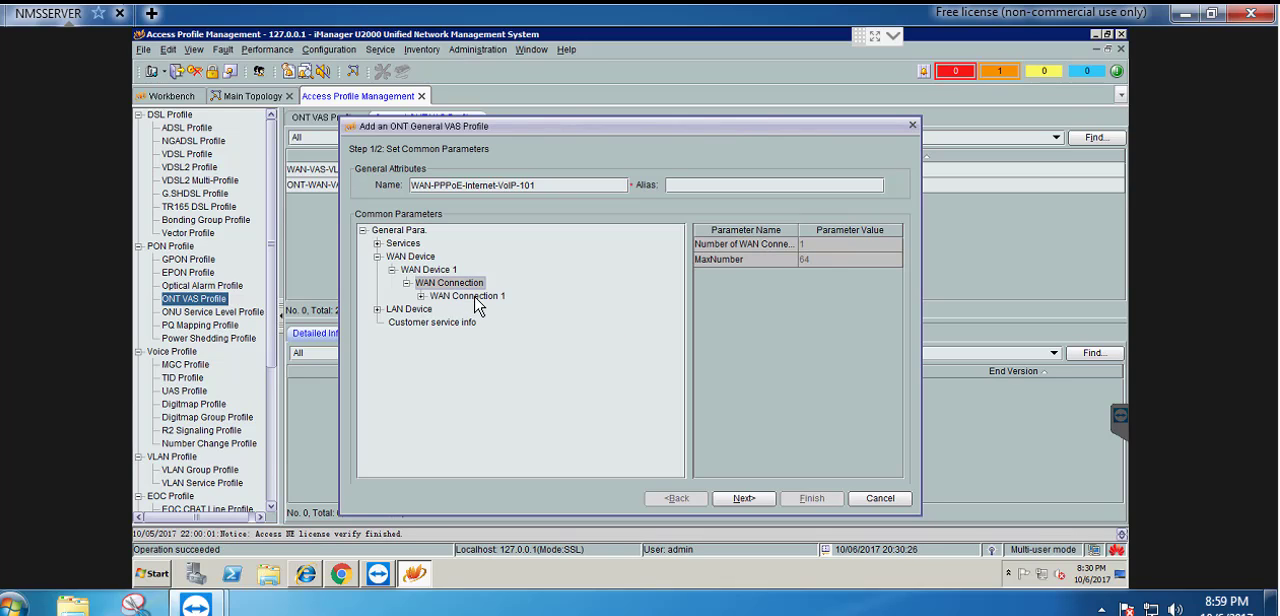
Enable WAN on WAN PPP Interface 1 of the new connection and set its VLAN ID to 101
double_click(474, 297)
double_click(500, 310)
left_click(517, 324)
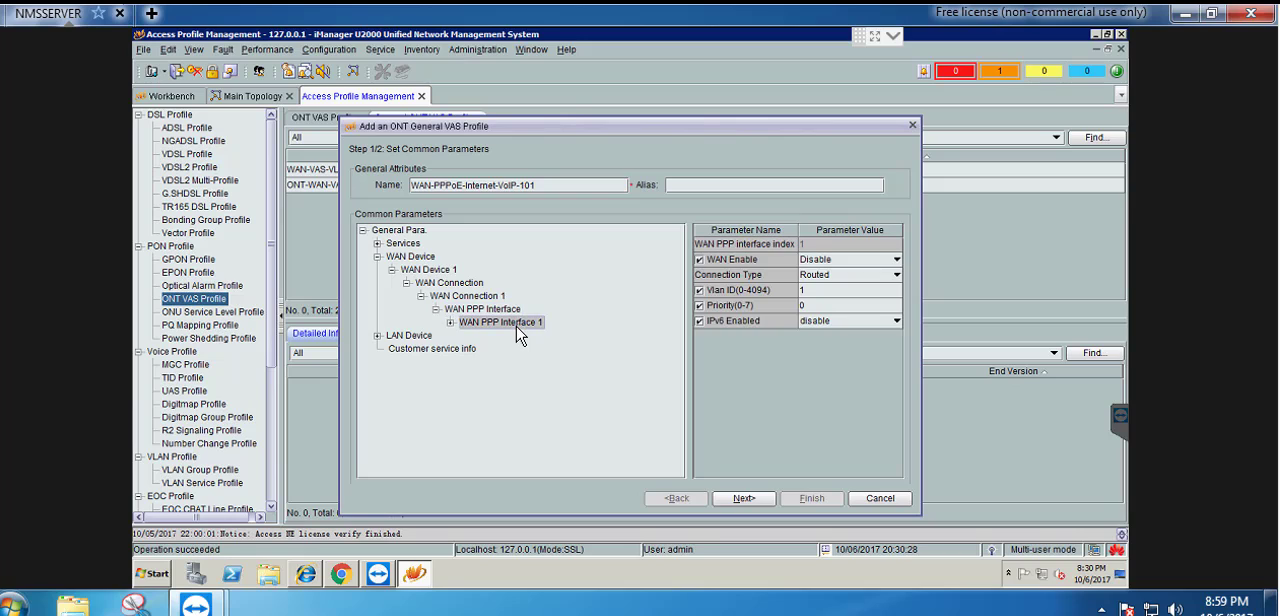
left_click(849, 262)
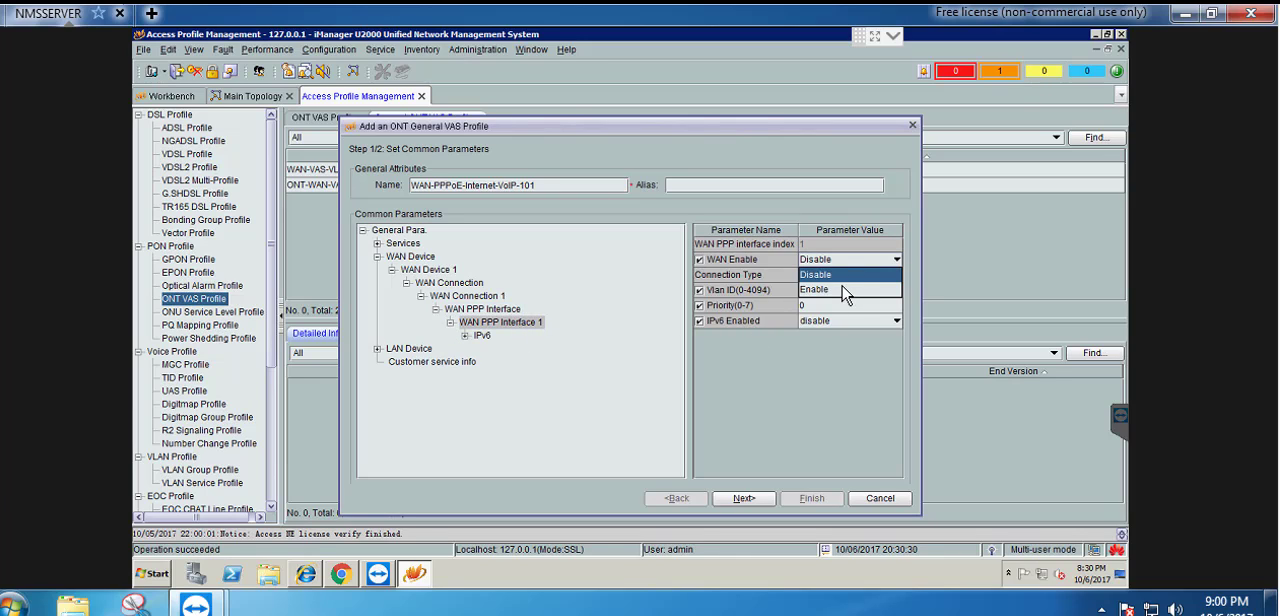
left_click(836, 290)
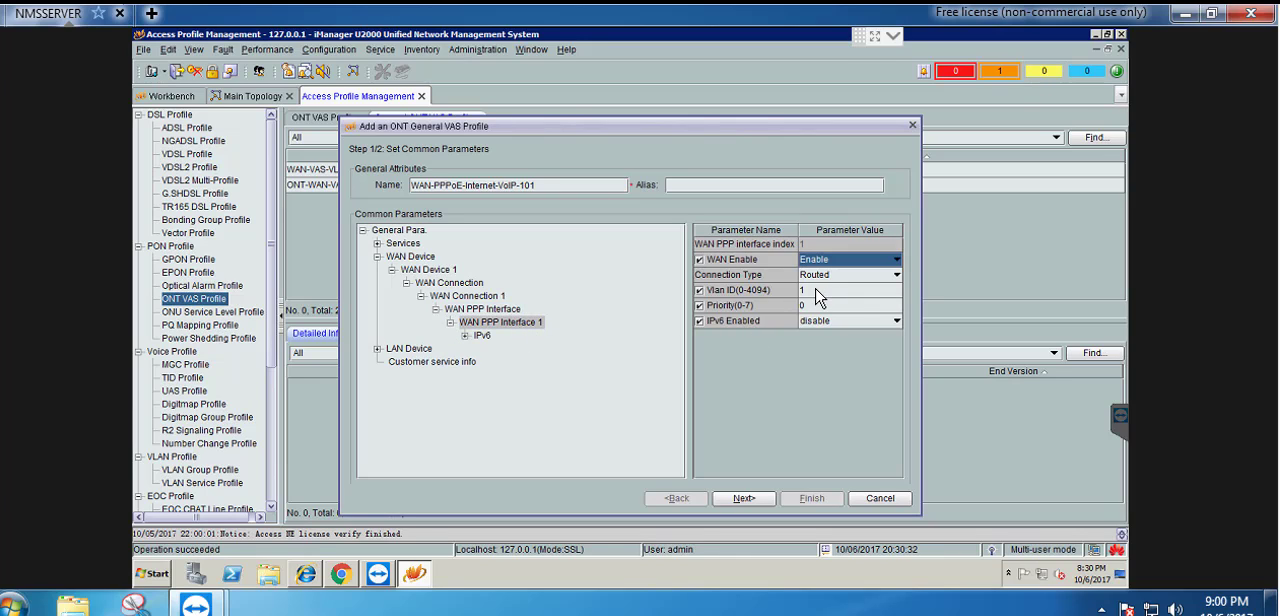
double_click(817, 289)
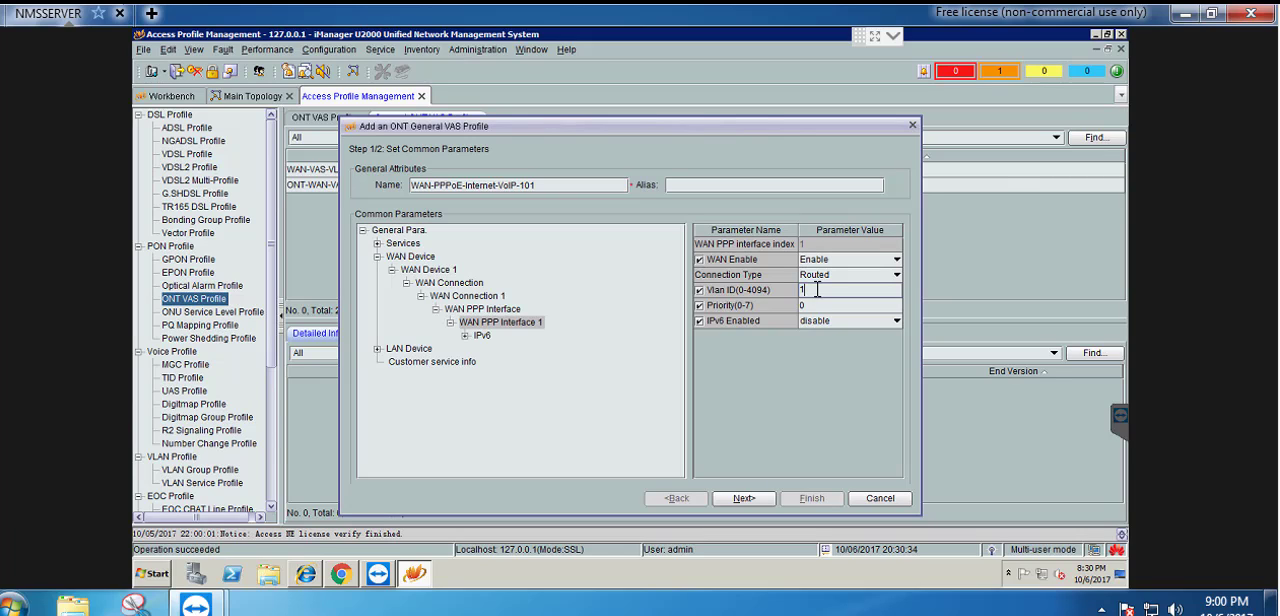
Add a WLAN configuration to LAN Interface 1 of the LAN device
double_click(405, 350)
double_click(430, 363)
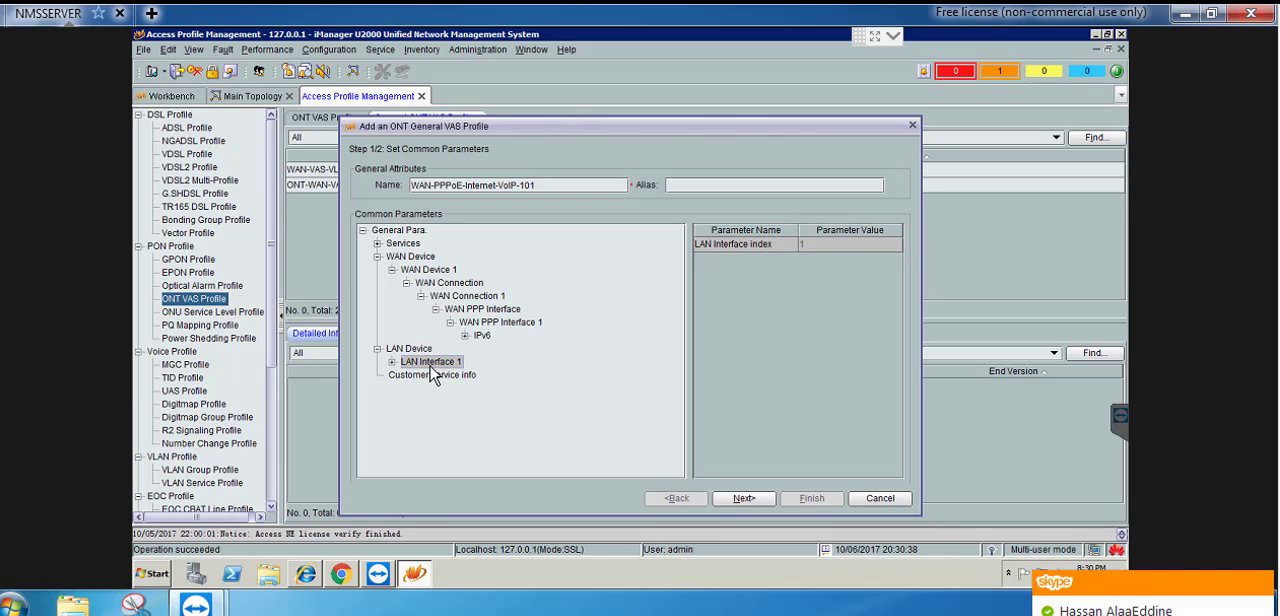
left_click(455, 376)
right_click(480, 379)
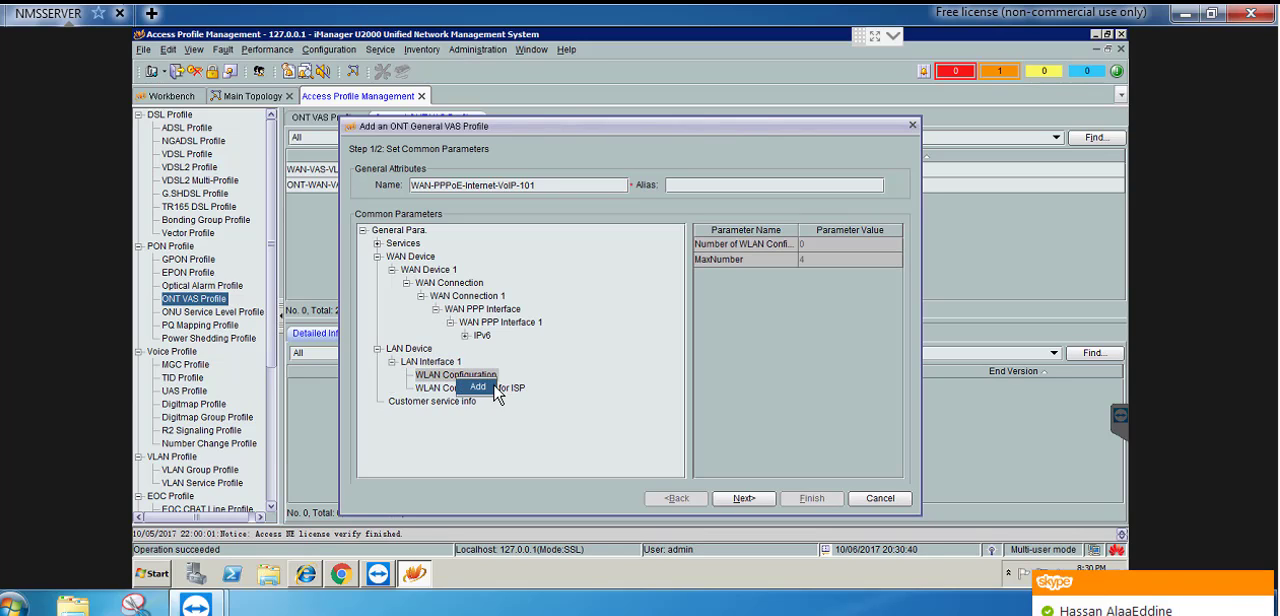
left_click(490, 389)
left_click(488, 389)
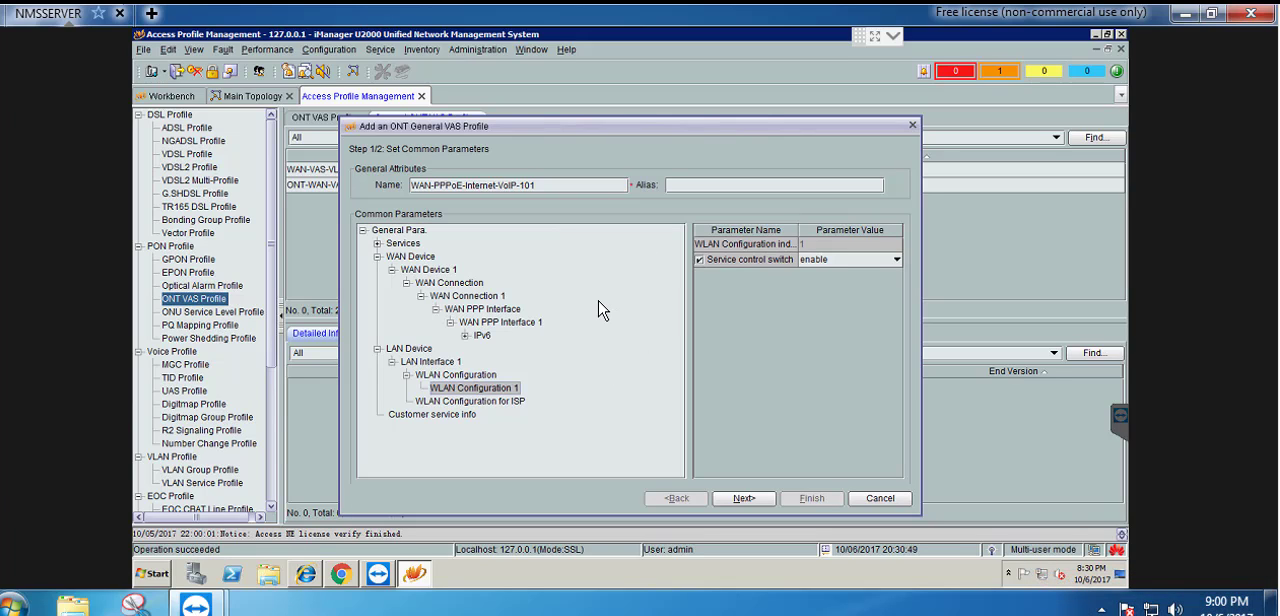
Set the signaling protocol of Interface 1 under Voice Service 1 to SIP and associate it with the WAN1 interface
double_click(403, 245)
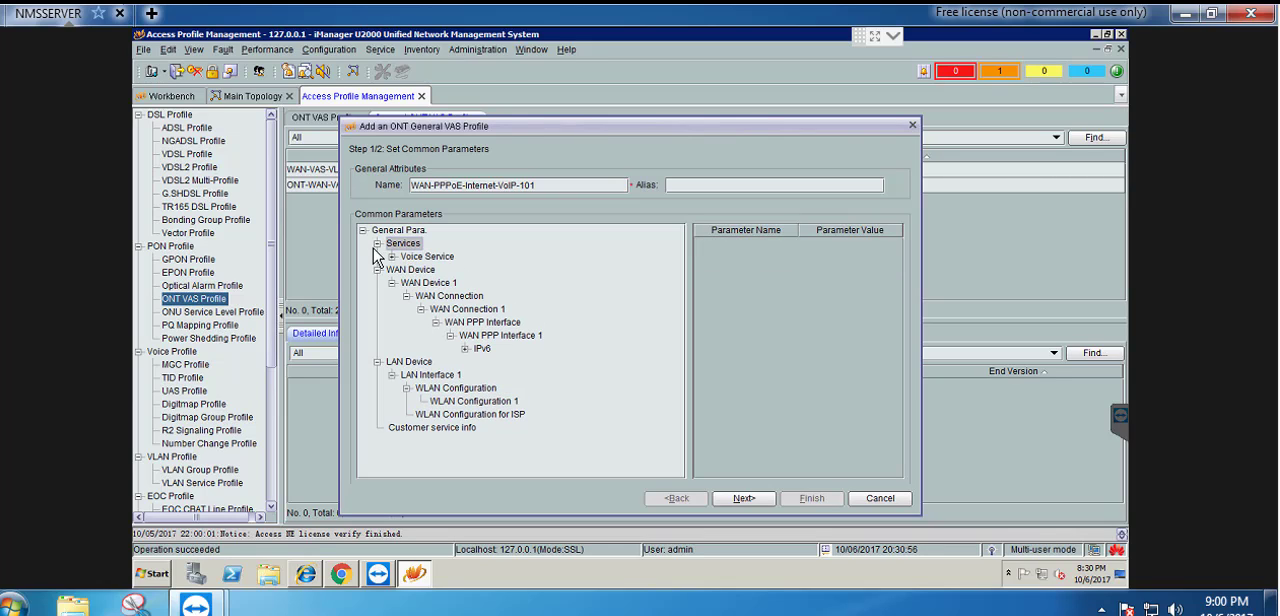
left_click(426, 258)
double_click(427, 258)
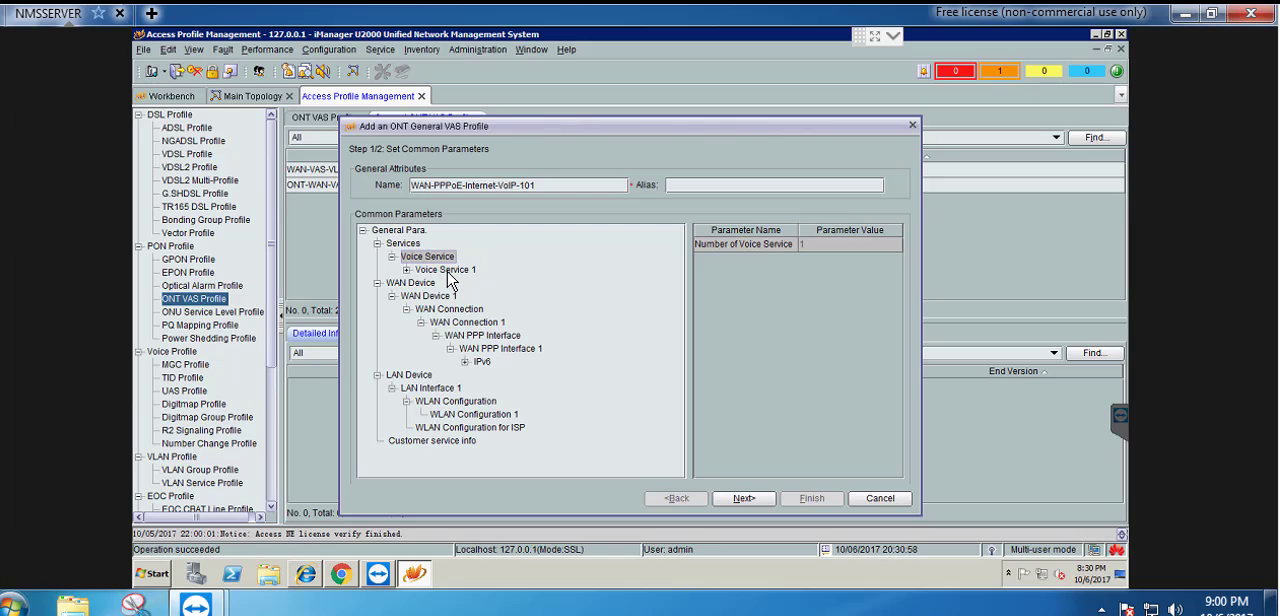
double_click(446, 271)
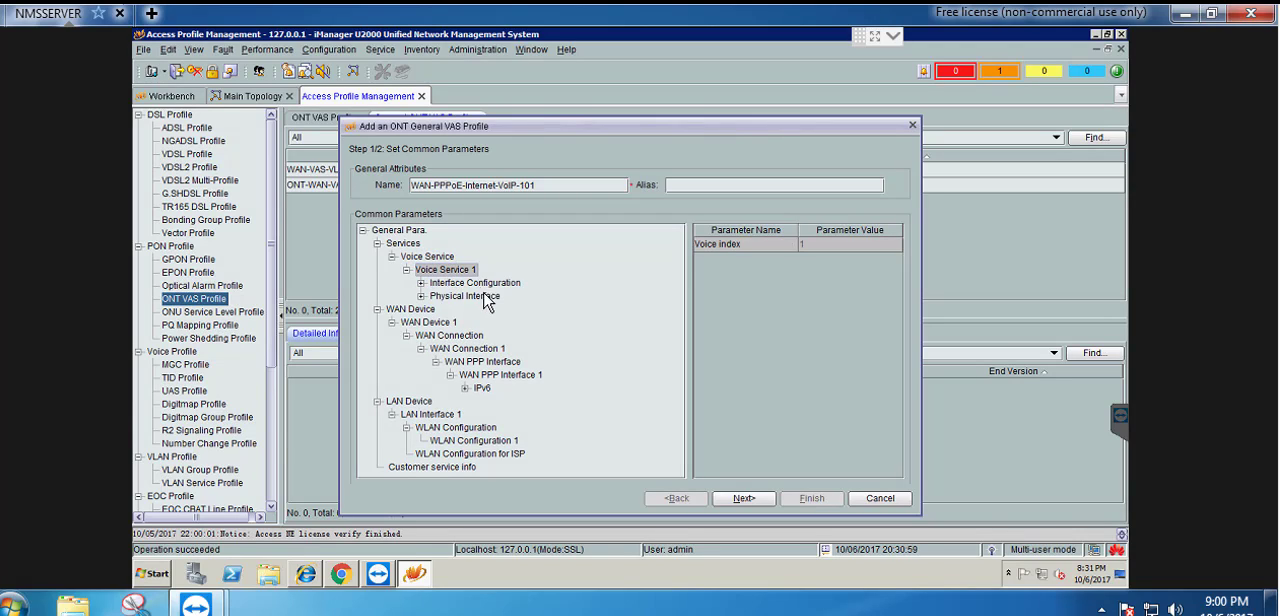
double_click(476, 284)
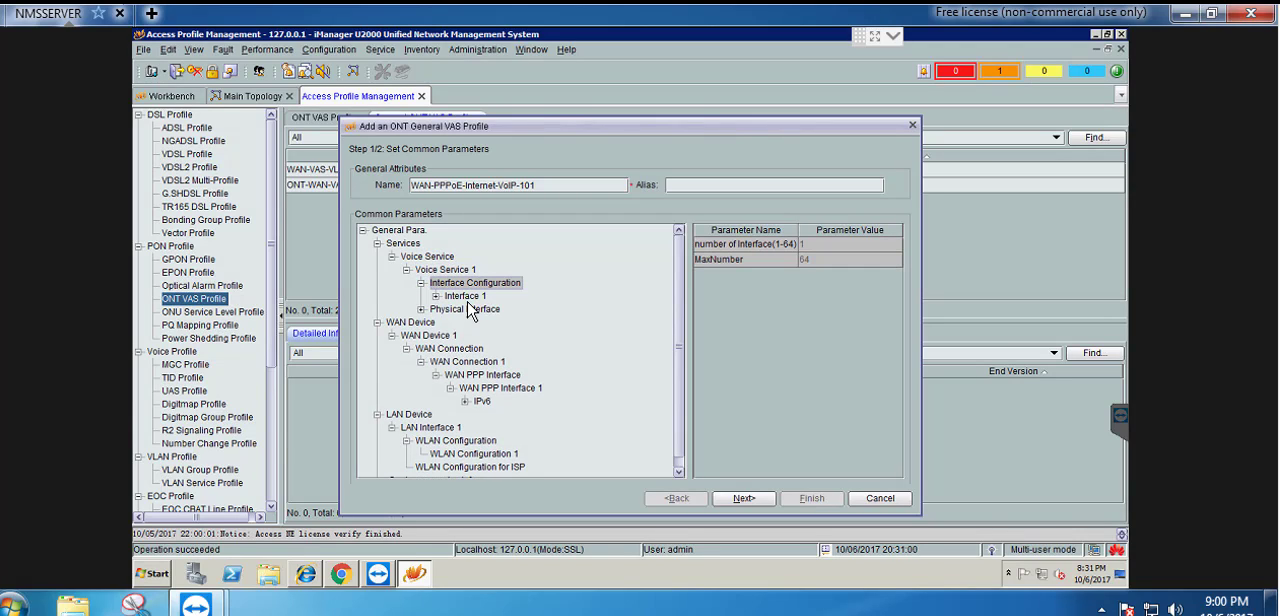
double_click(465, 297)
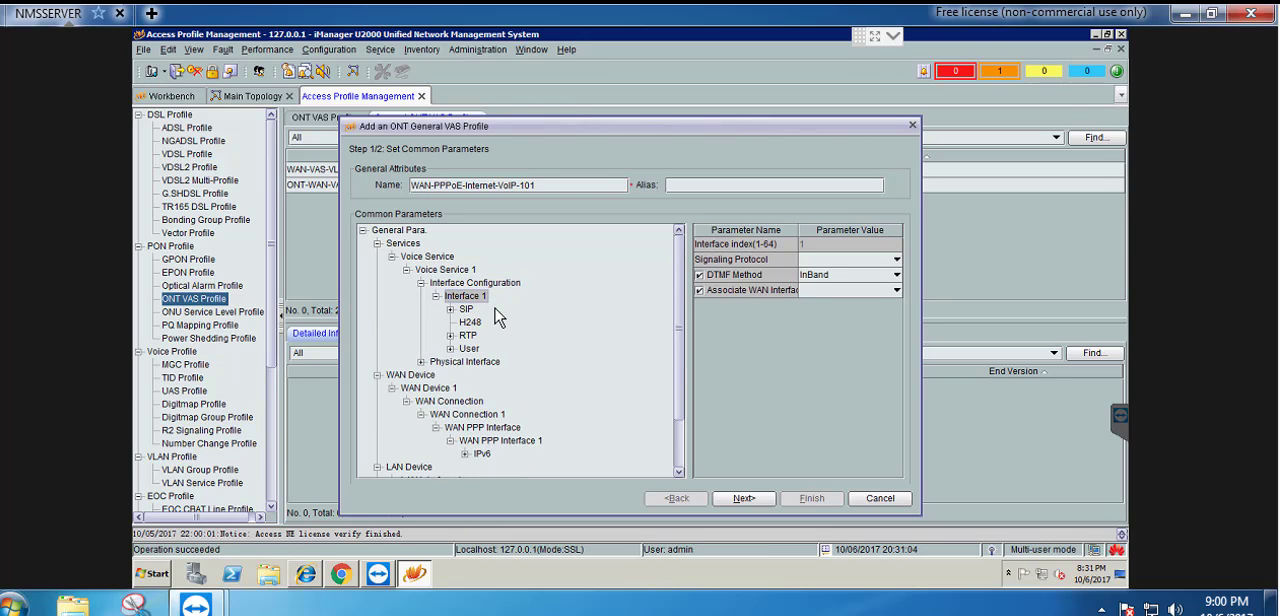
left_click(828, 262)
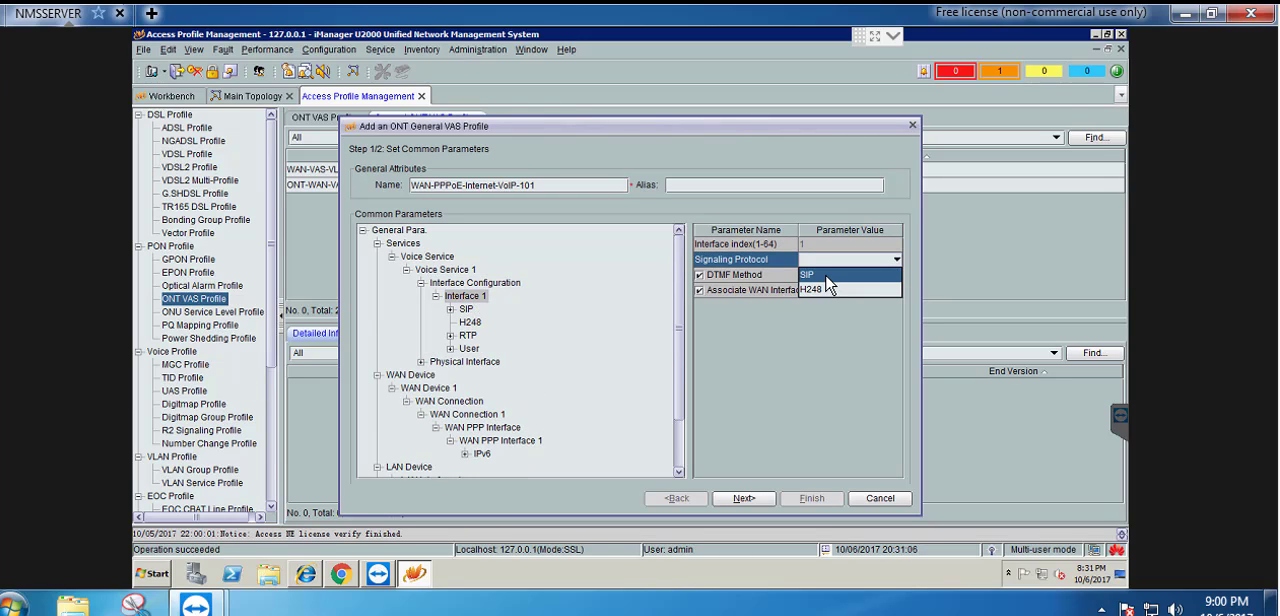
left_click(826, 276)
left_click(830, 290)
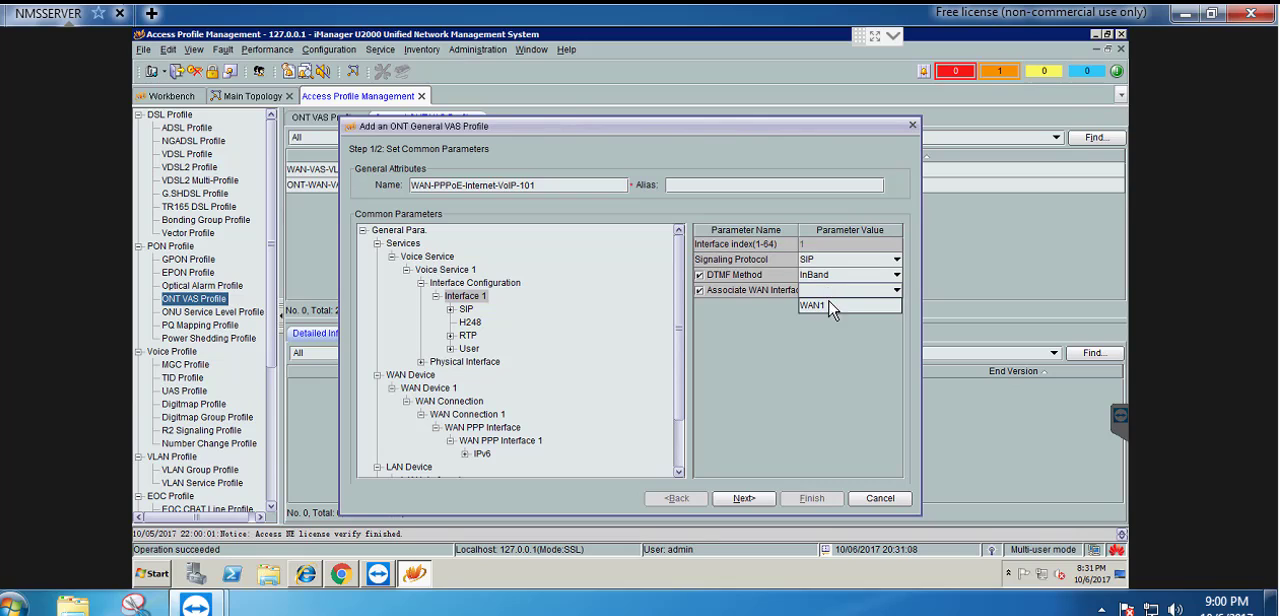
left_click(822, 306)
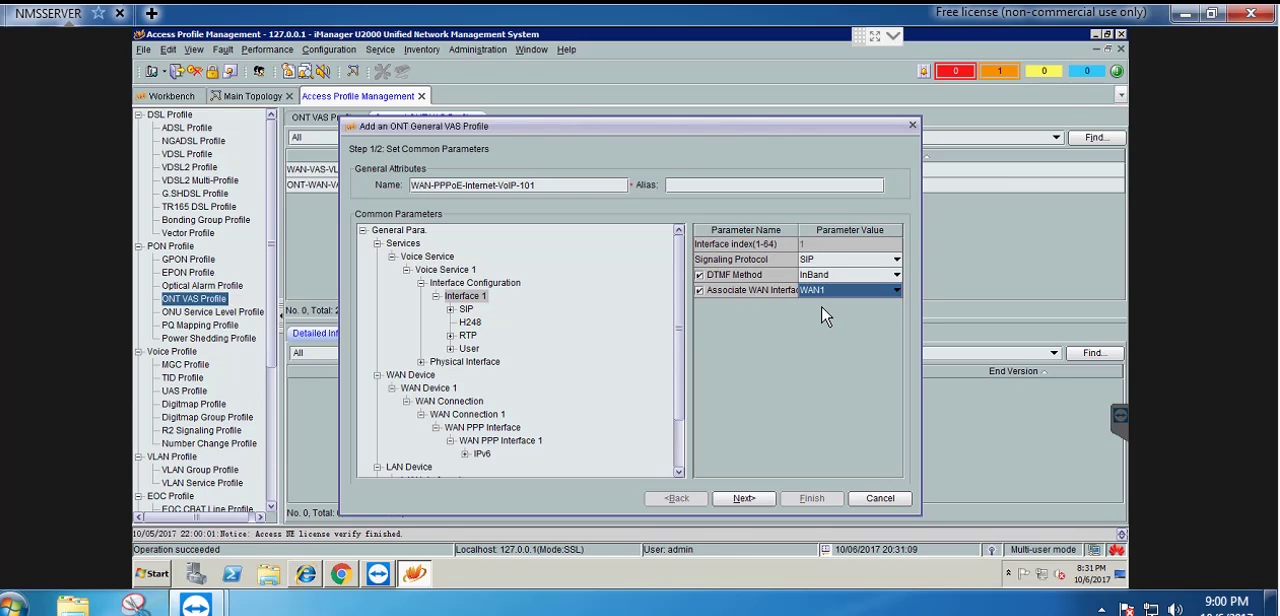
Set the proxy server of Interface 1's SIP settings to 103.26.111.22, copied from the sticky note
left_click(466, 310)
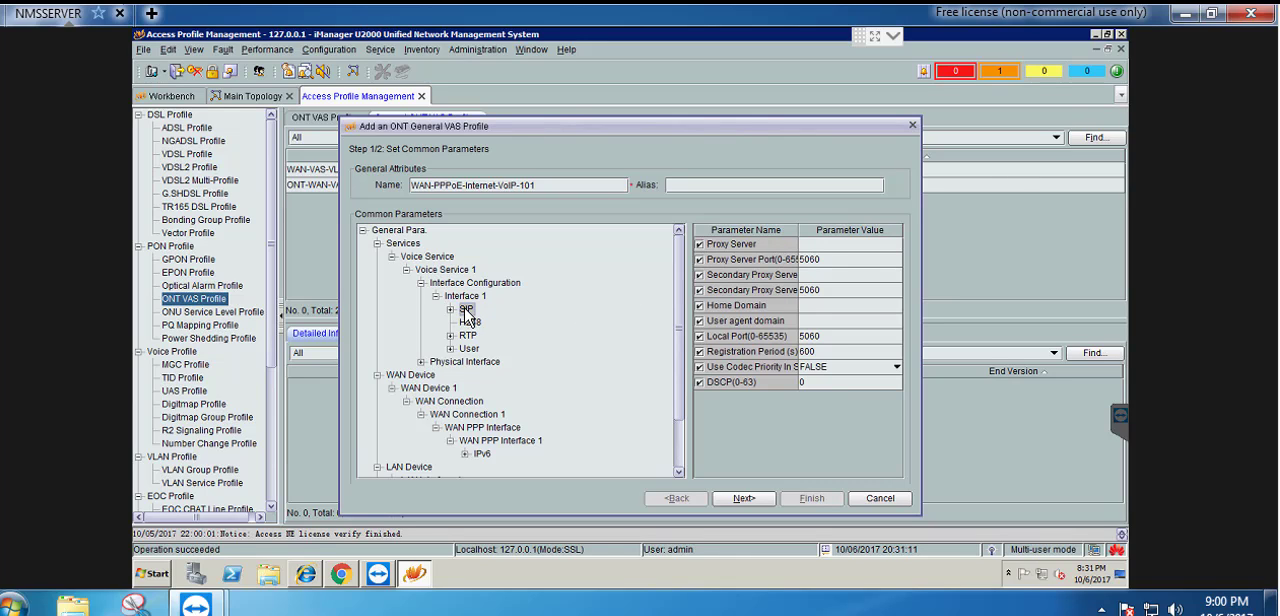
left_click(826, 245)
key("alt+Tab")
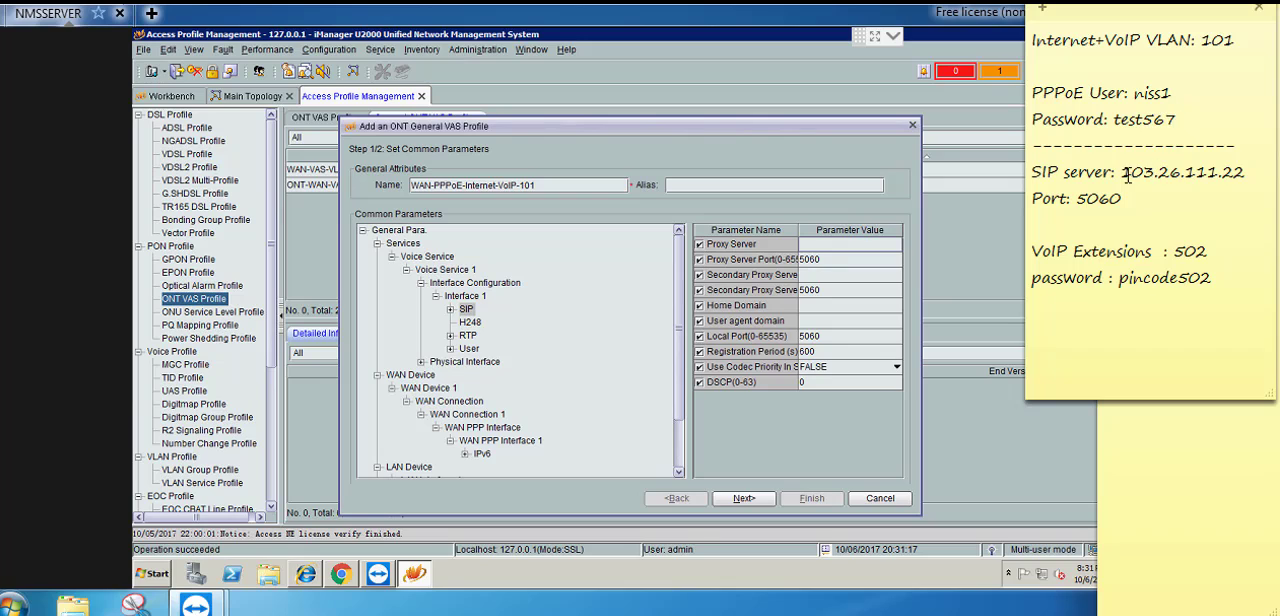
left_click_drag(1127, 175, 1248, 174)
key("ctrl+c")
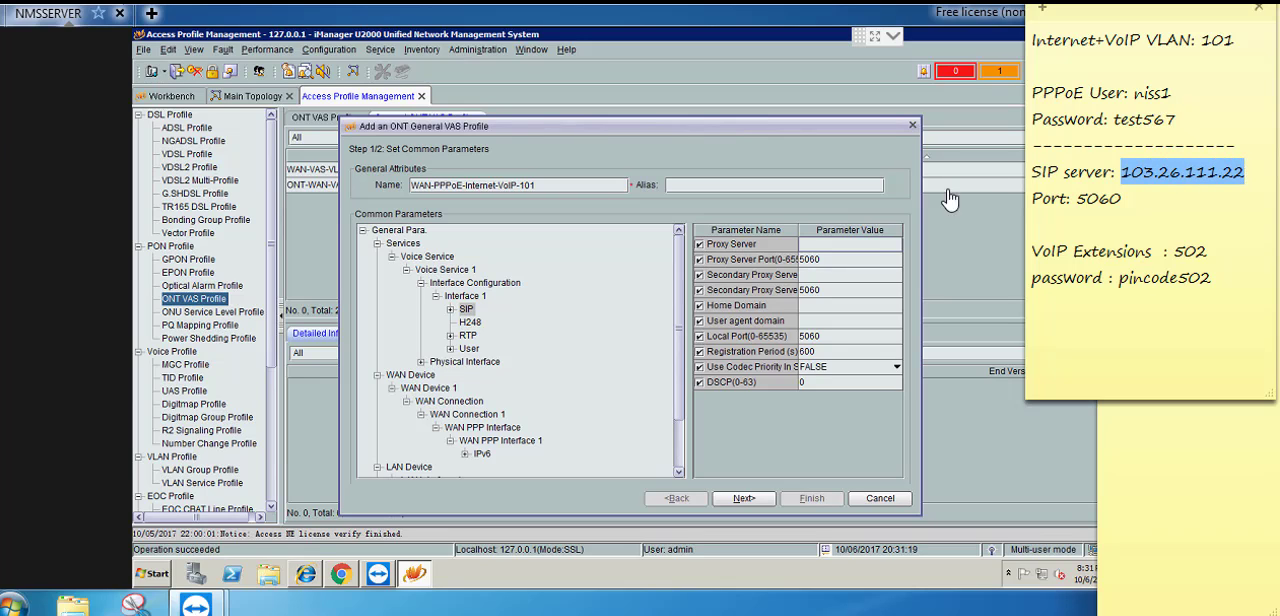
left_click(817, 245)
key("ctrl+v")
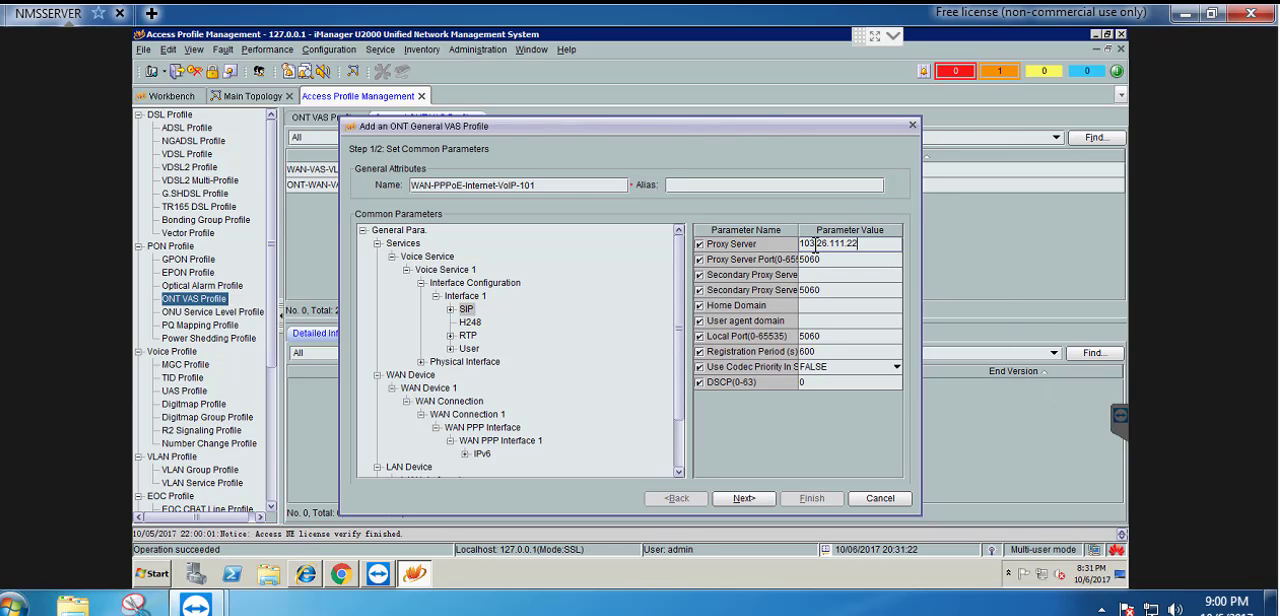
Set both the home domain and the user agent domain of the SIP settings to 103.26.111.22
left_click(825, 311)
left_click(824, 305)
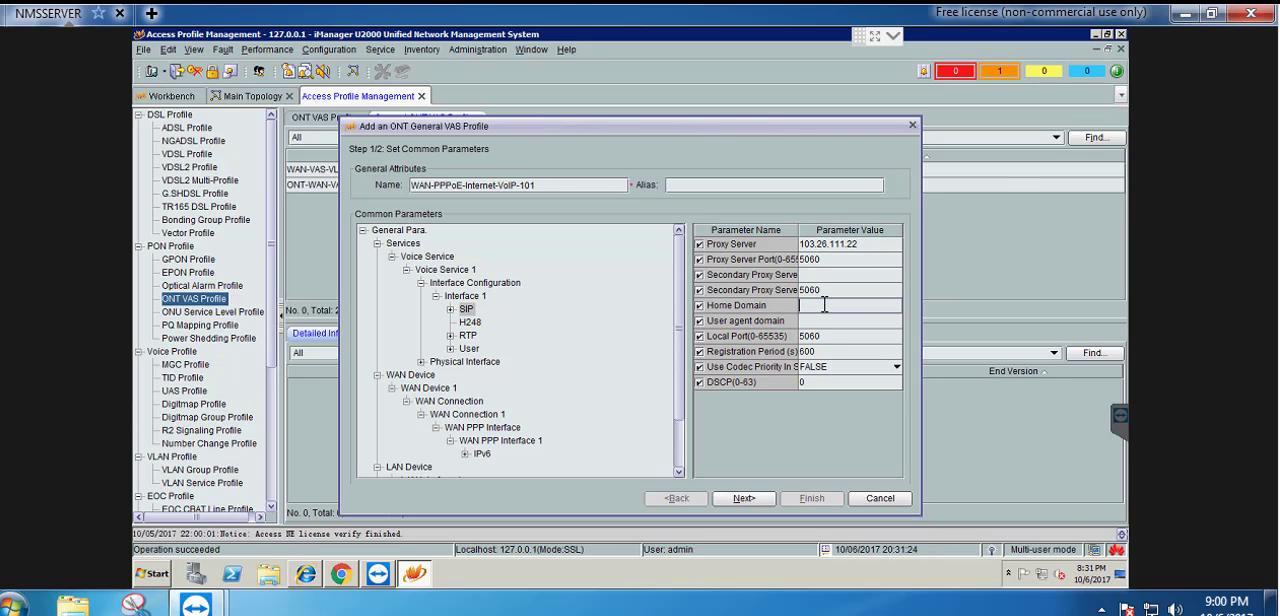
key("ctrl+v")
left_click(836, 322)
key("ctrl+v")
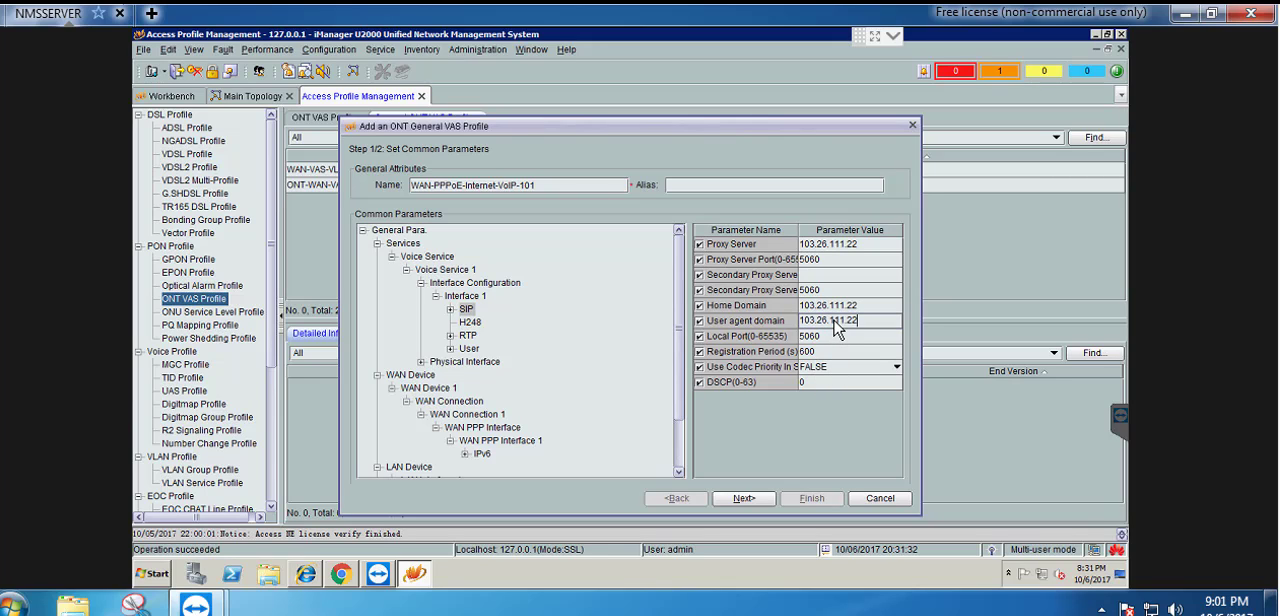
Enable User 1 under Interface 1, assign it interface ID 1 and set Priority Enable to Enable
double_click(469, 349)
double_click(487, 362)
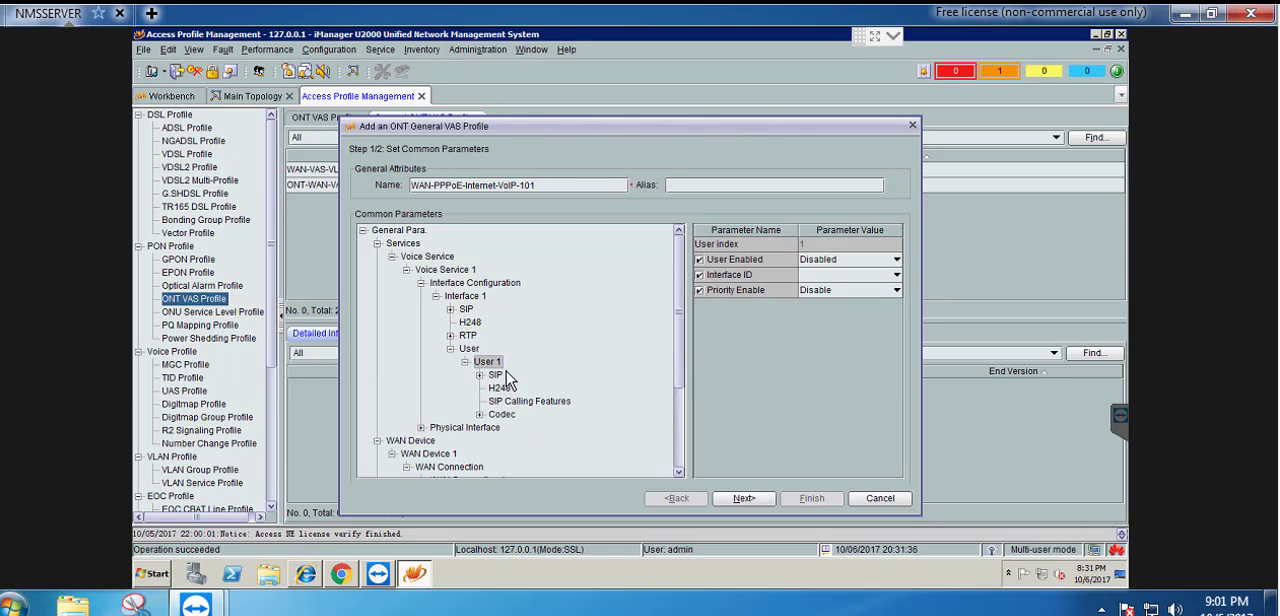
left_click(851, 262)
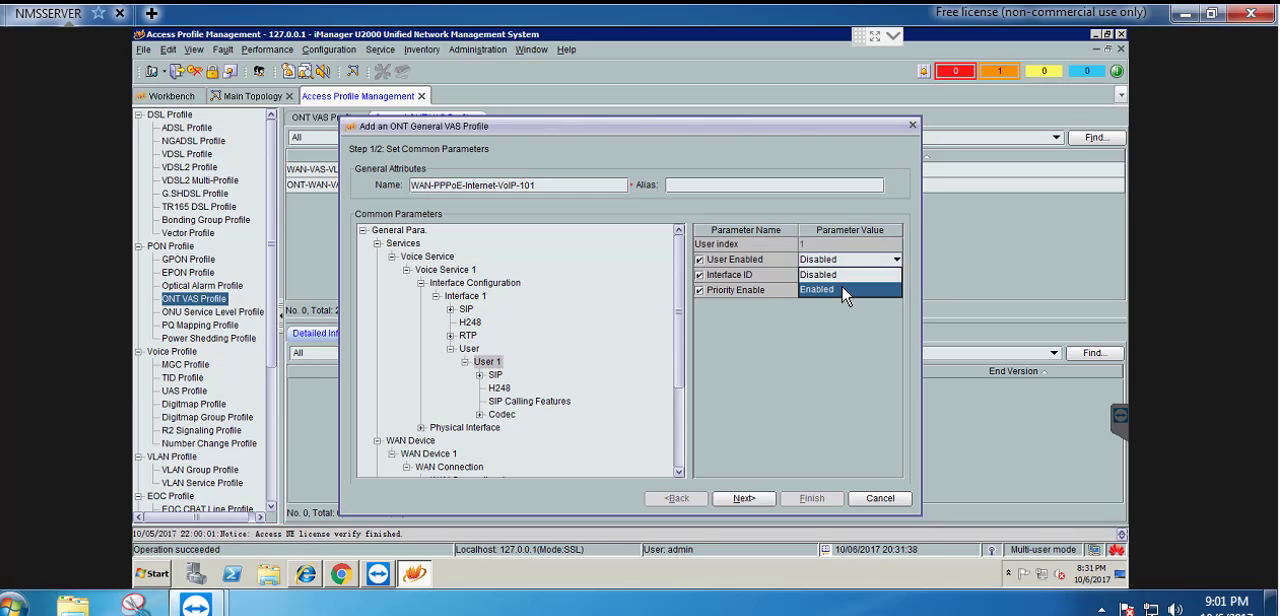
left_click(845, 290)
left_click(810, 275)
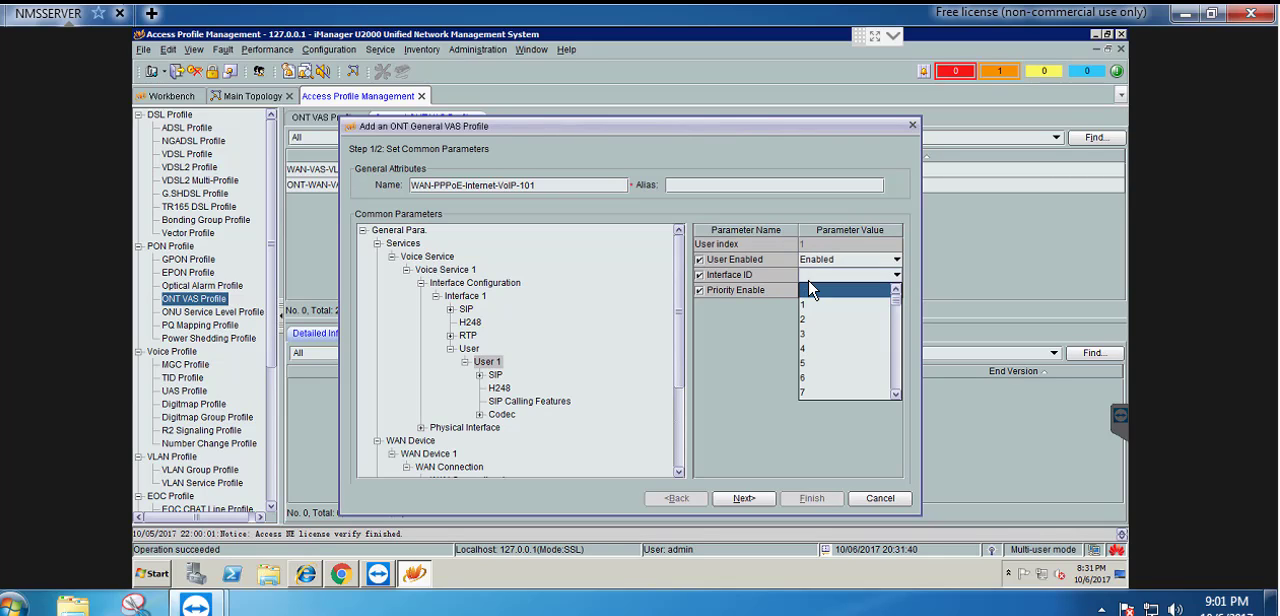
left_click(815, 305)
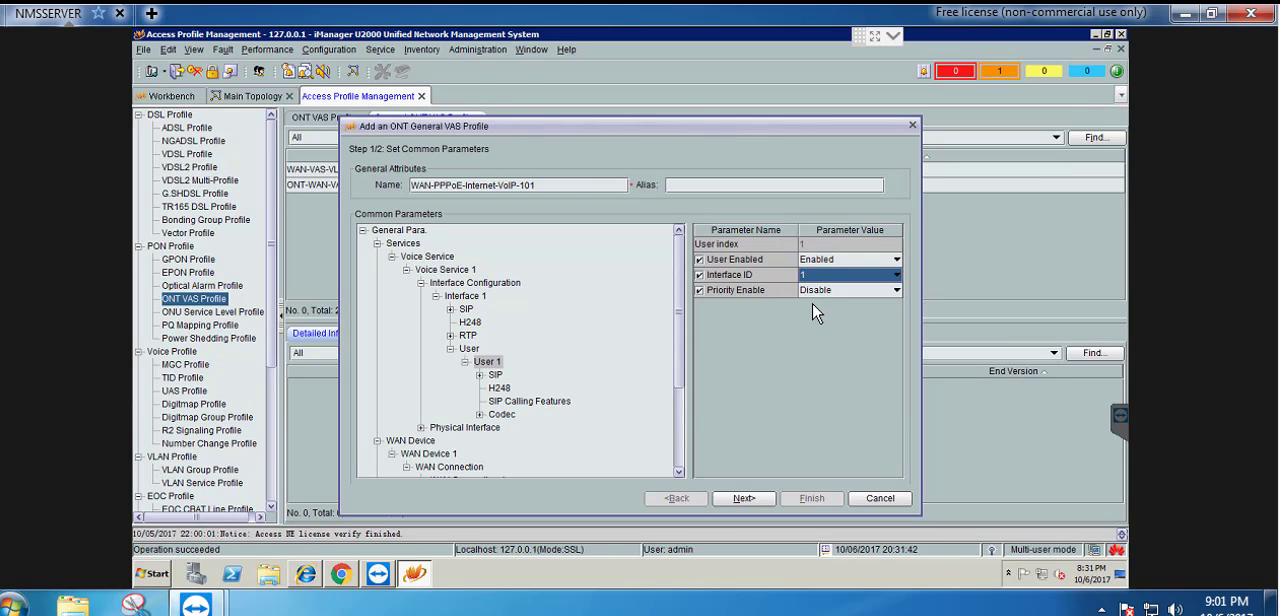
left_click(828, 292)
left_click(828, 318)
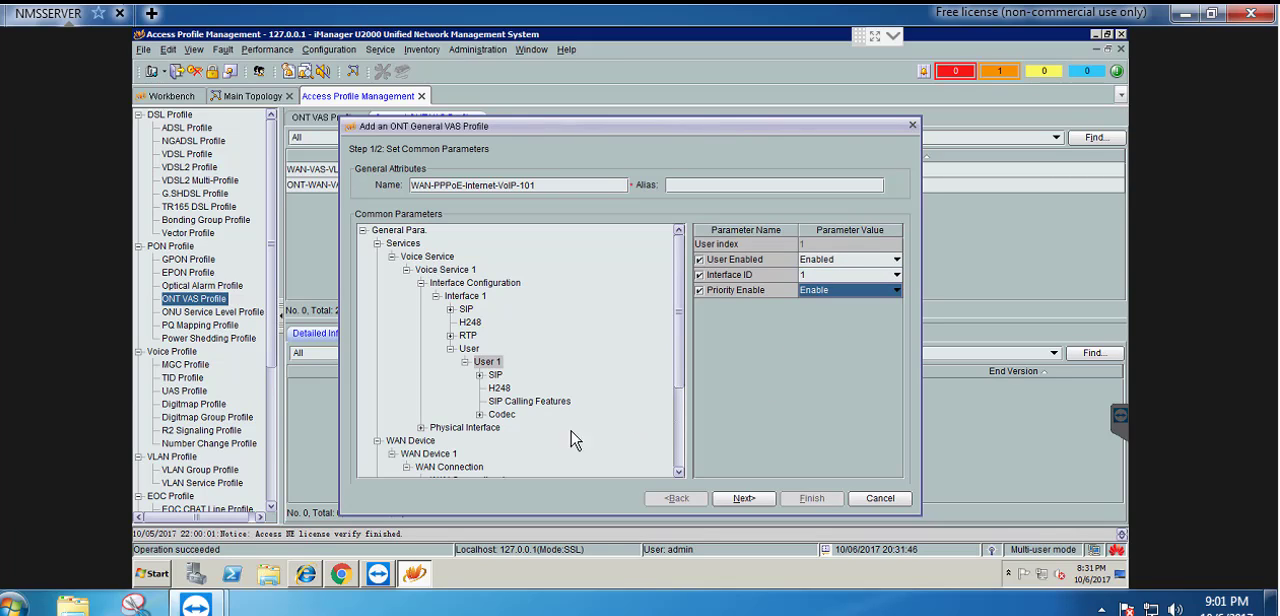
Check POTS 1 under Physical Interface and start adding a version-specific configuration for vendor HWTC, General Type, V1R003C00 ~ ZZ
double_click(467, 427)
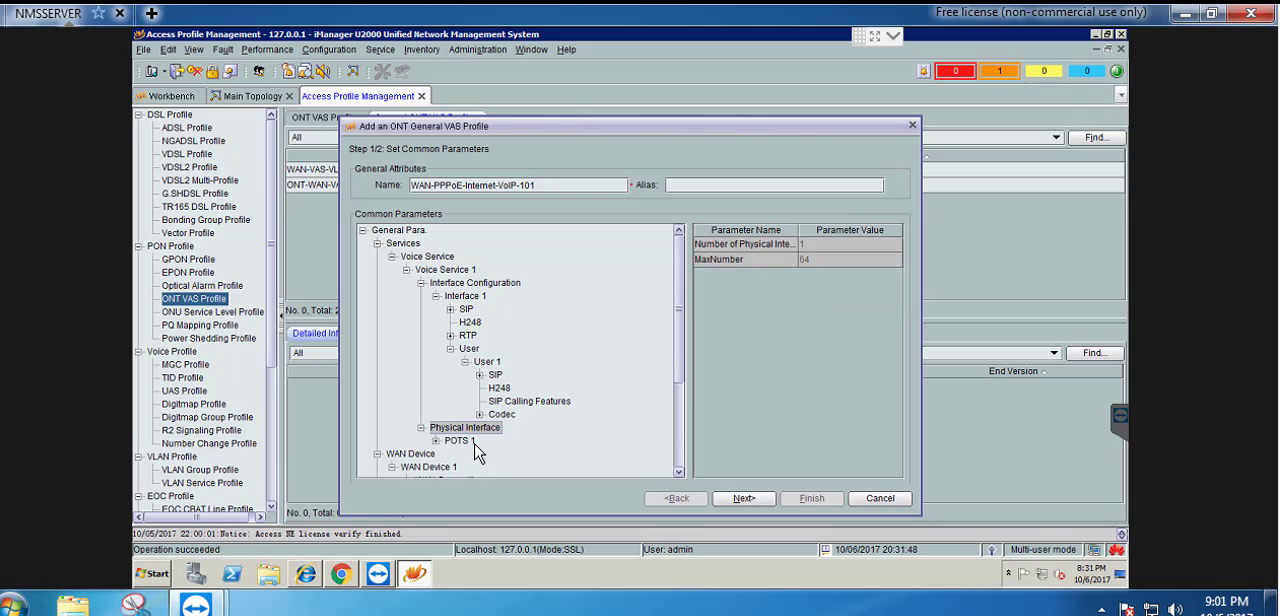
double_click(462, 441)
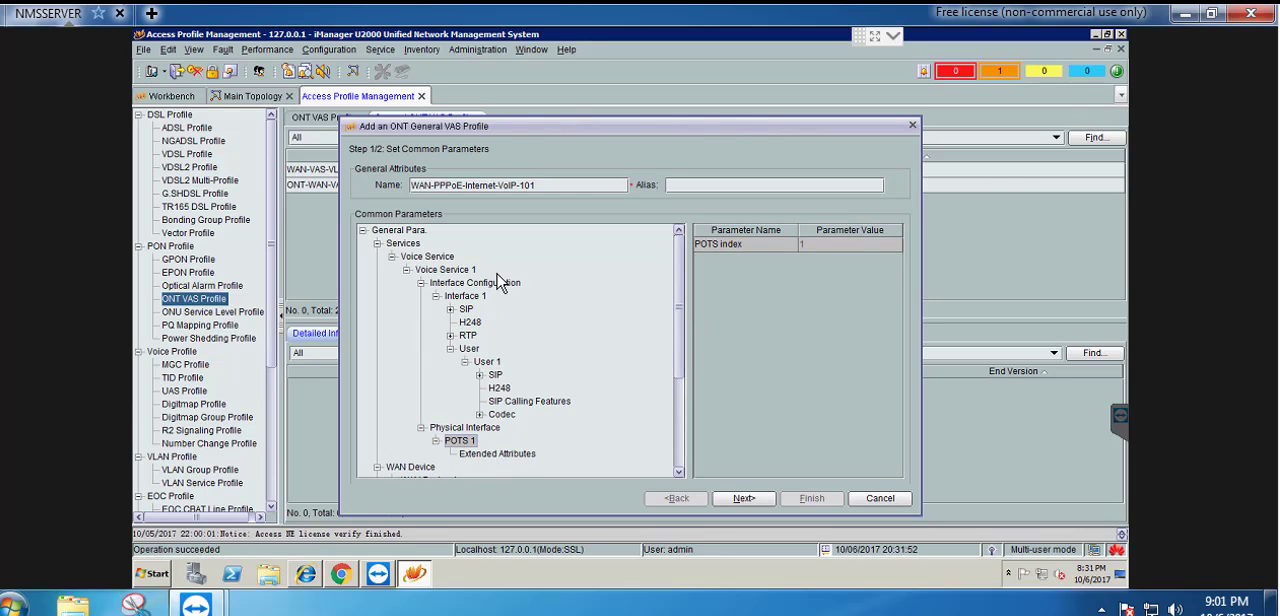
scroll(576, 304, "down", 3)
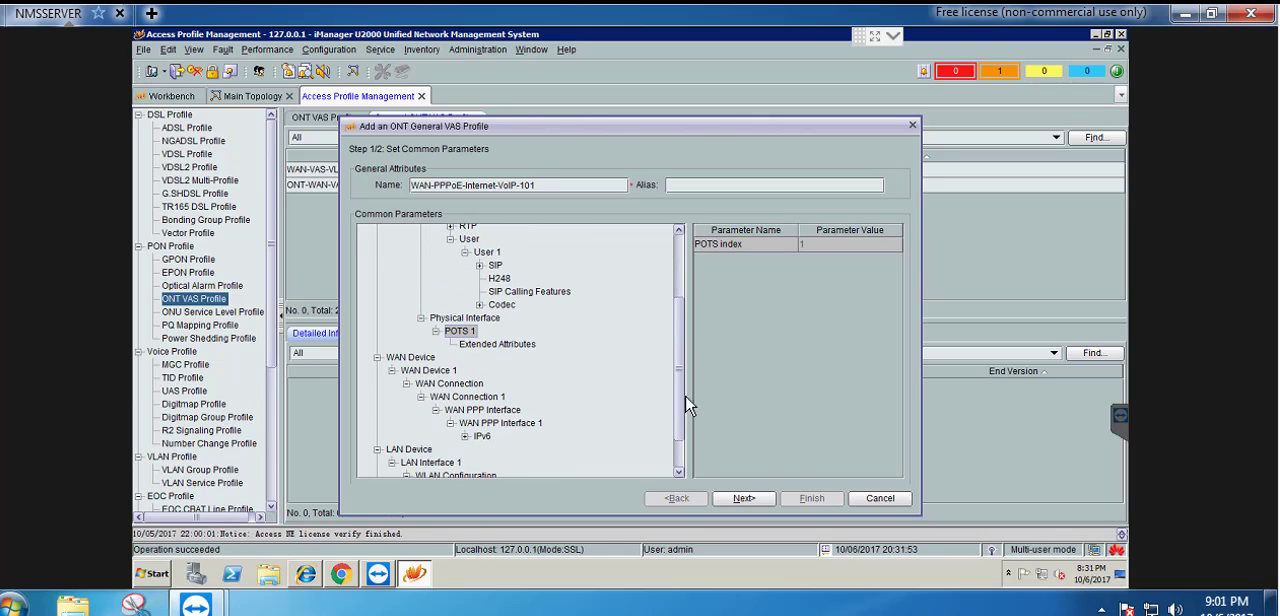
left_click(753, 500)
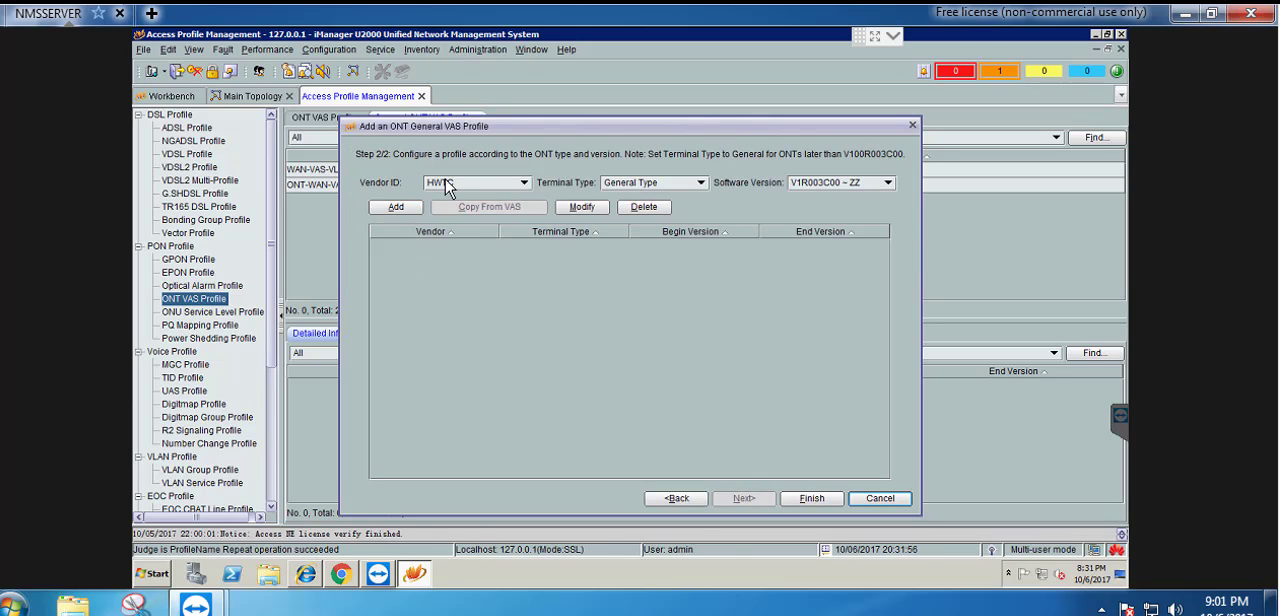
left_click(391, 210)
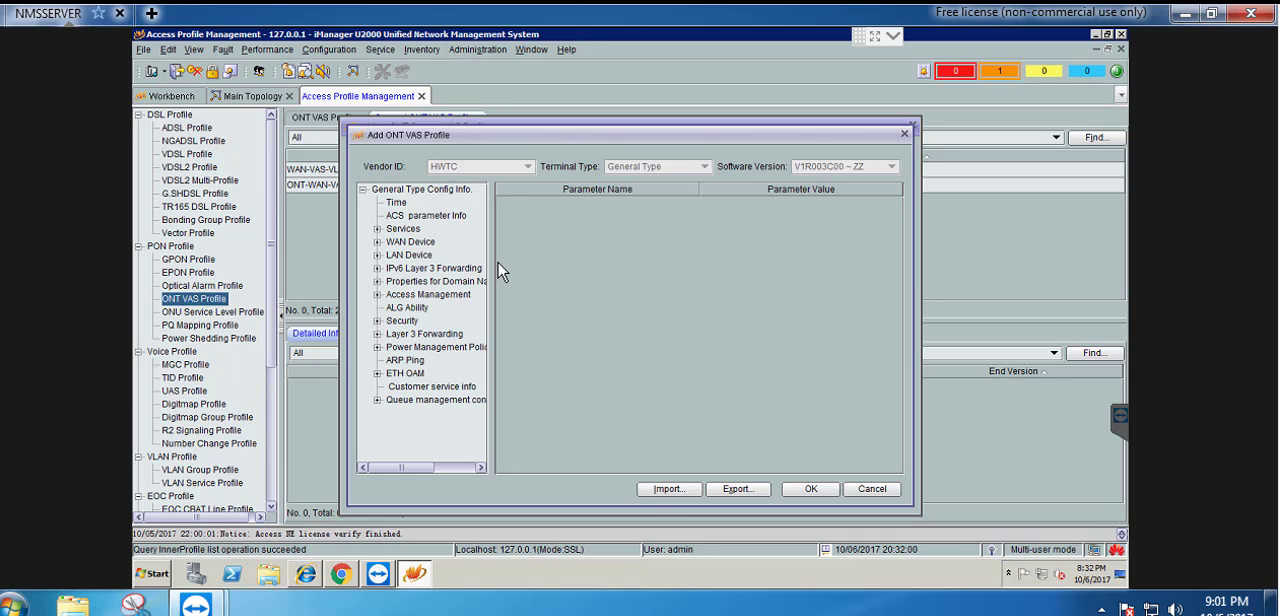
left_click_drag(490, 268, 658, 259)
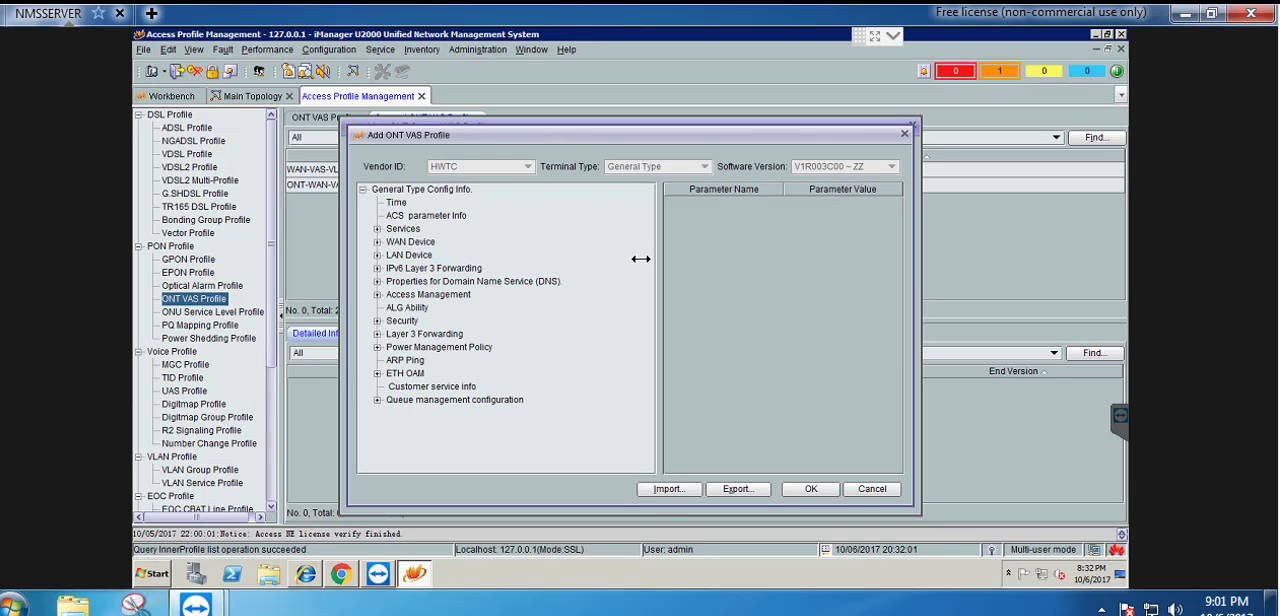
Name WAN PPP Interface 1 of WAN Connection 1 VoIP_Internet in the General Type configuration
double_click(418, 250)
double_click(446, 259)
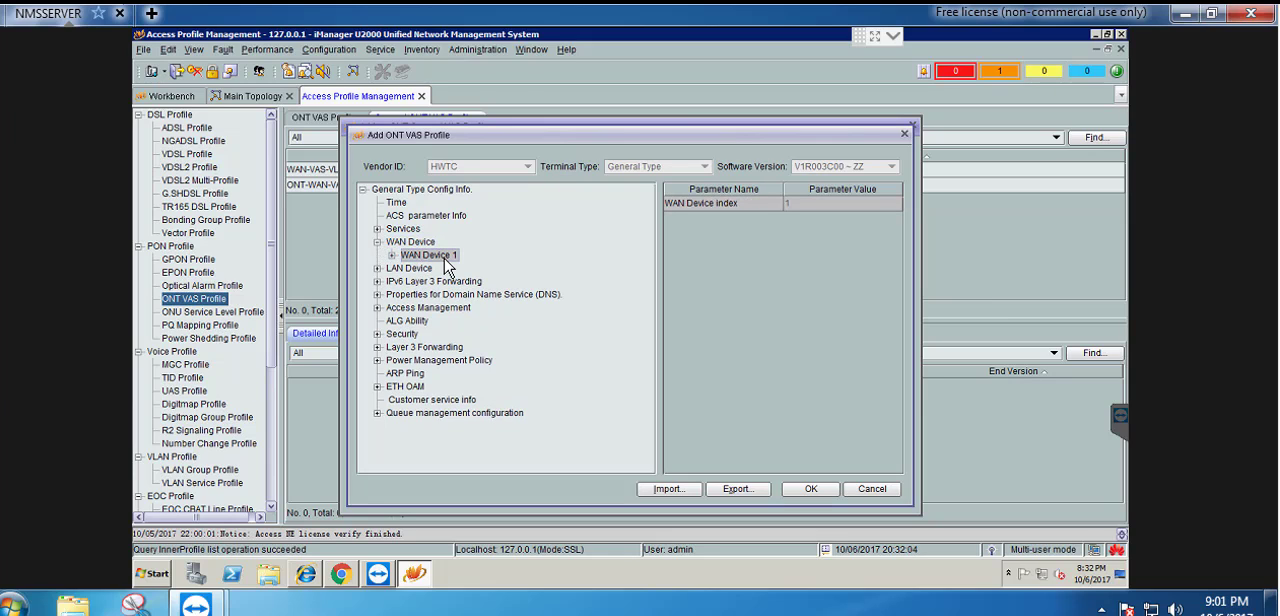
double_click(448, 268)
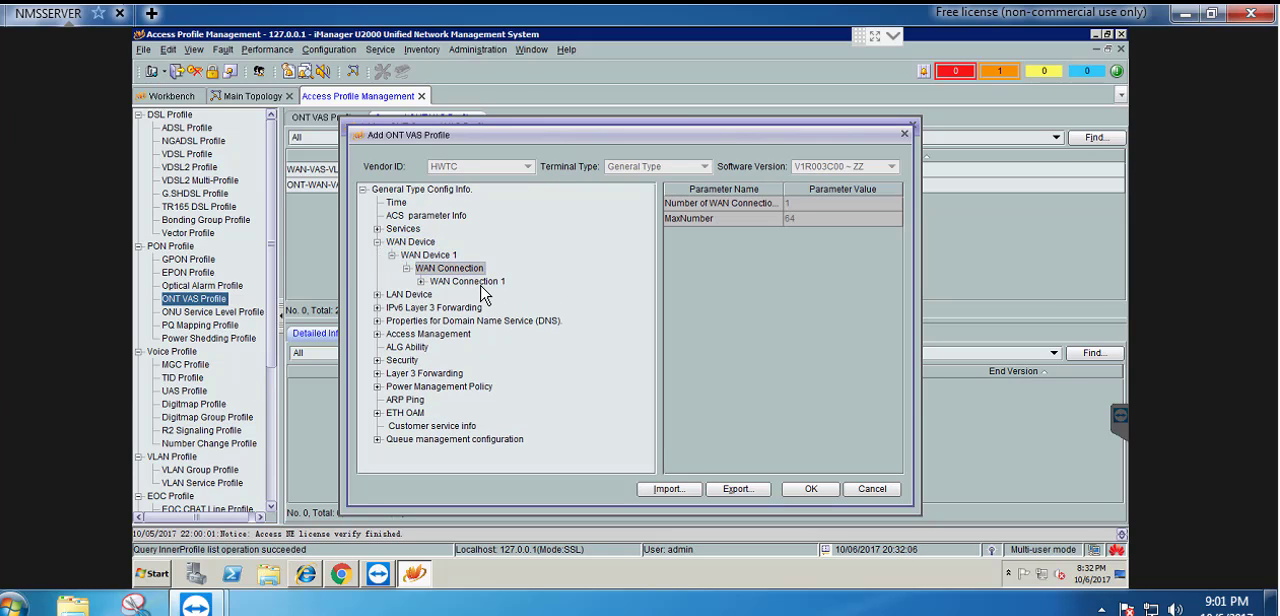
double_click(482, 288)
double_click(482, 294)
double_click(504, 308)
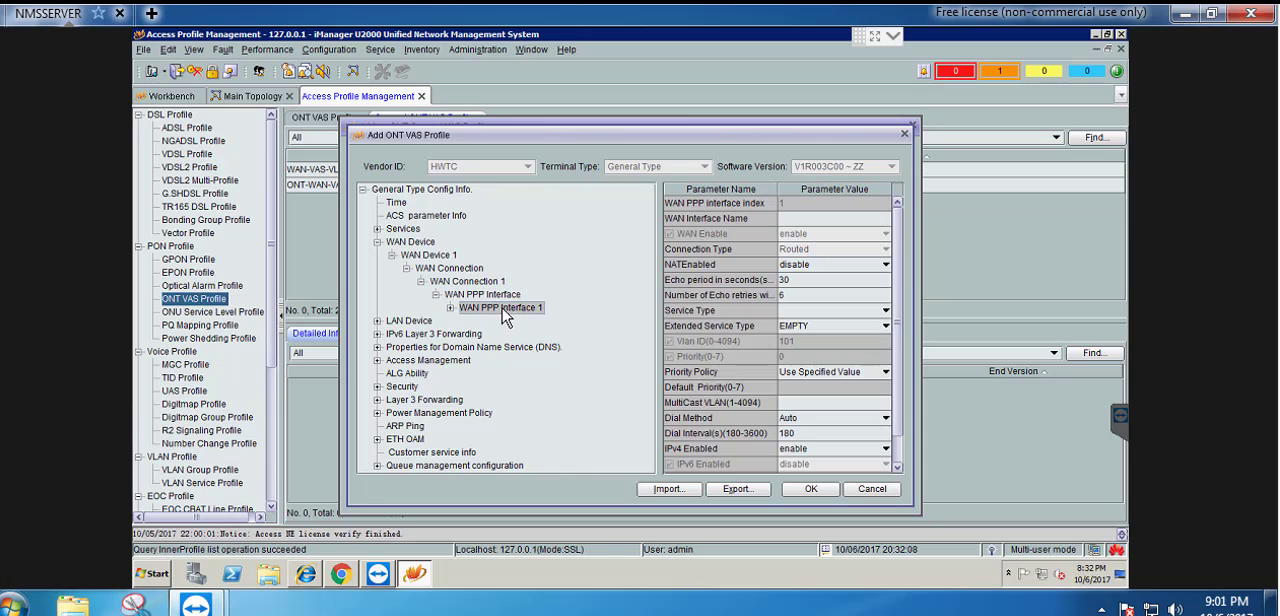
left_click(842, 224)
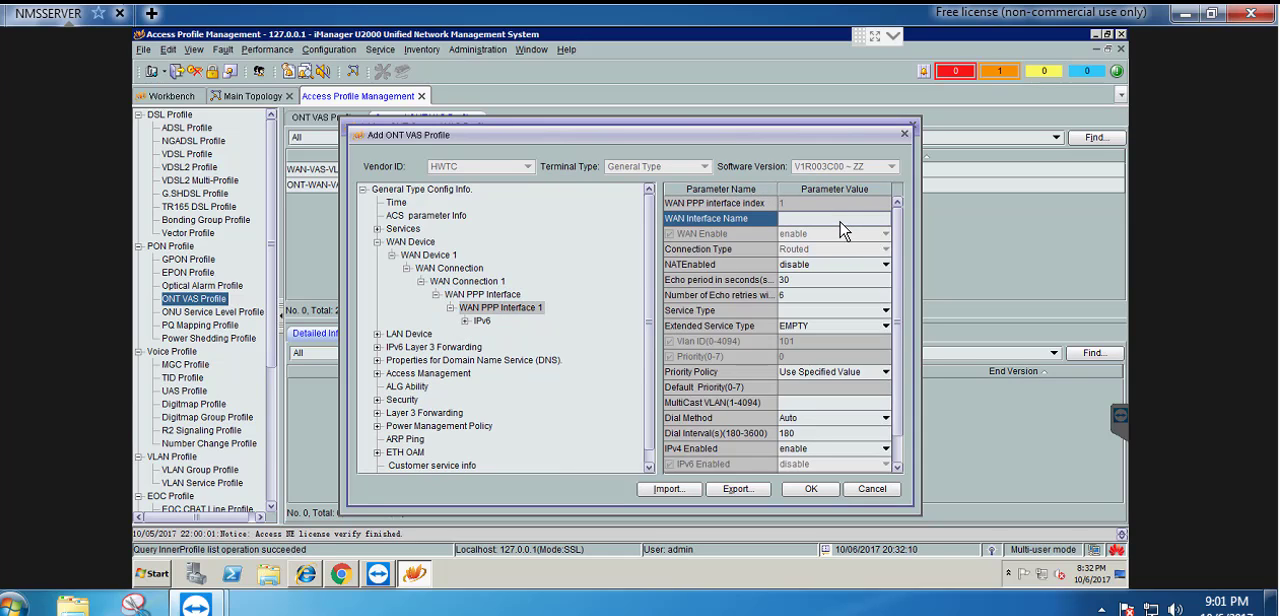
left_click(842, 222)
Enable NAT on WAN PPP Interface 1 and set its service type to VOIP_INTERNET
left_click(820, 266)
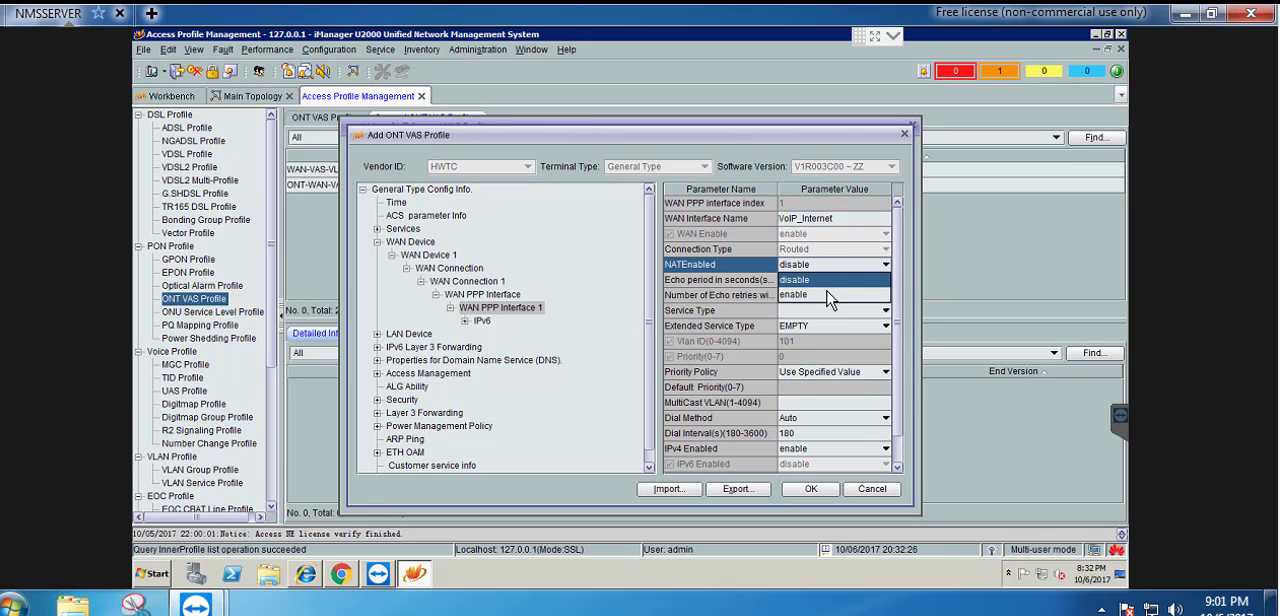
left_click(828, 296)
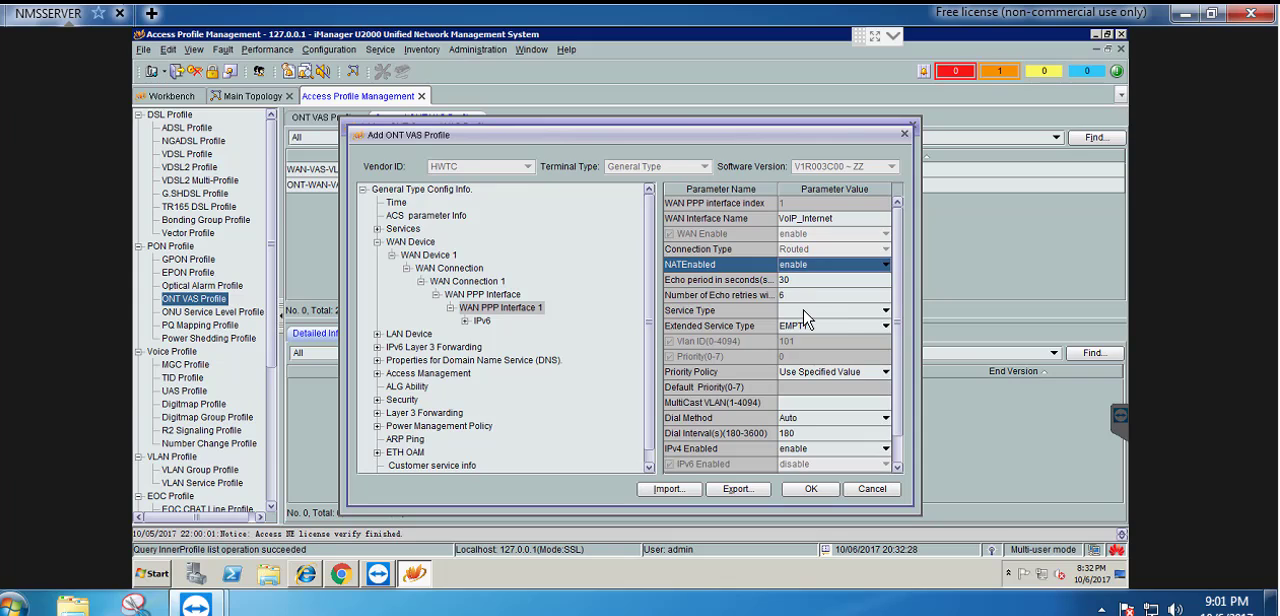
left_click(805, 315)
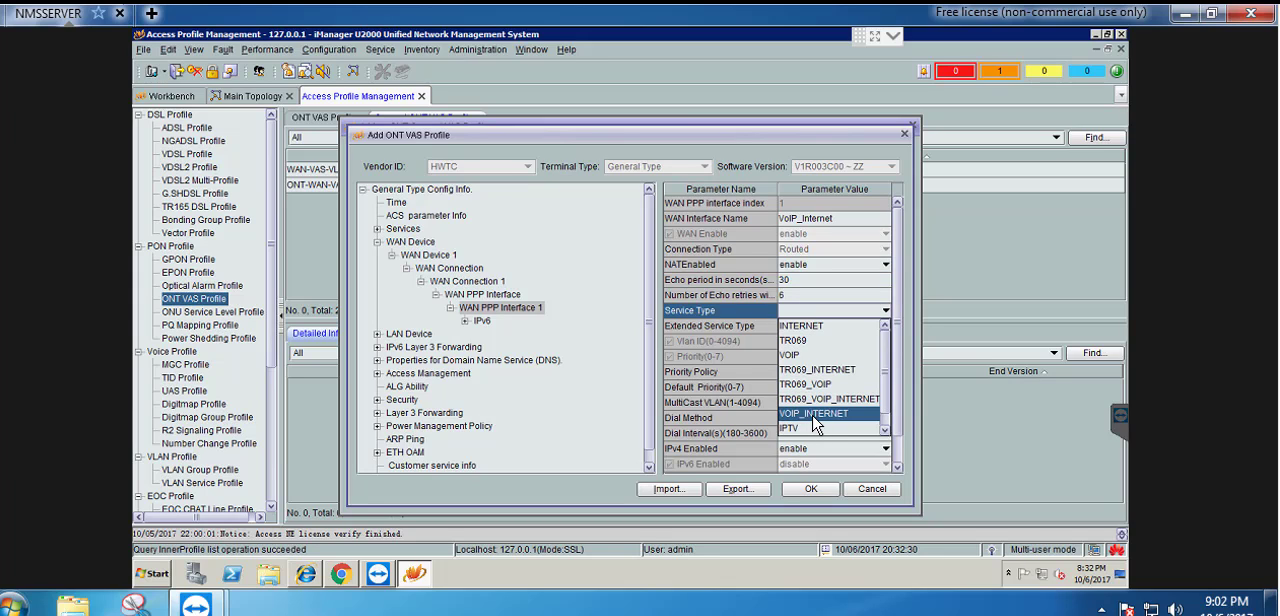
left_click(815, 414)
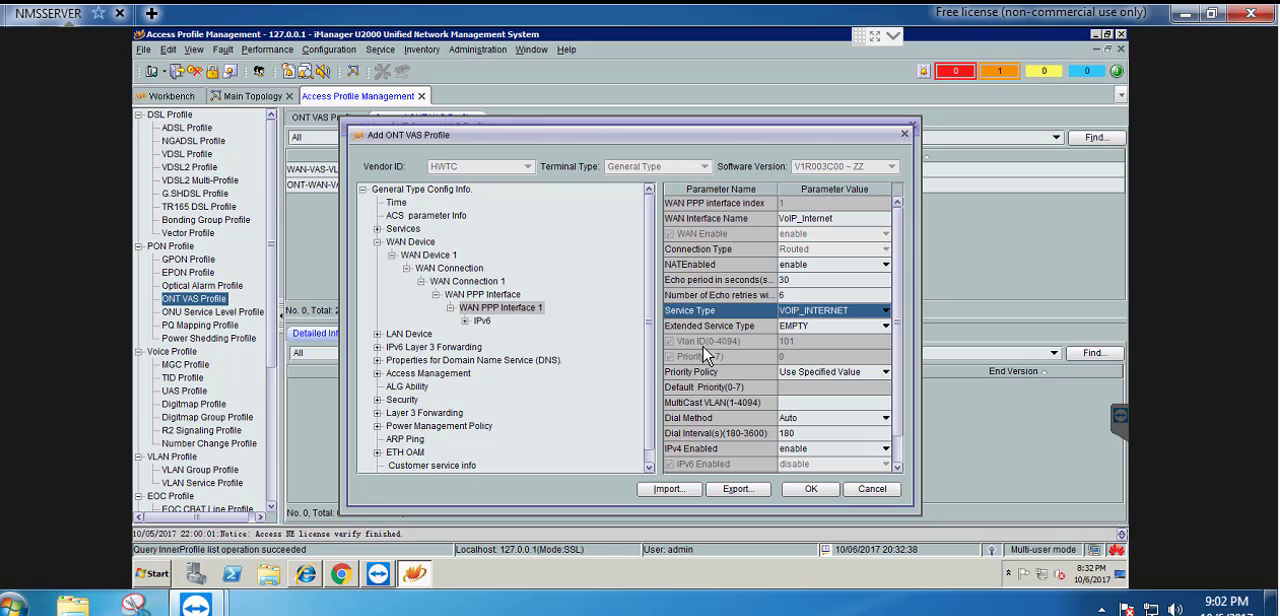
Set the LAN port work mode of LAN Ethernet Configuration 1 under LAN Interface 1 to Layer 3
double_click(418, 335)
double_click(426, 348)
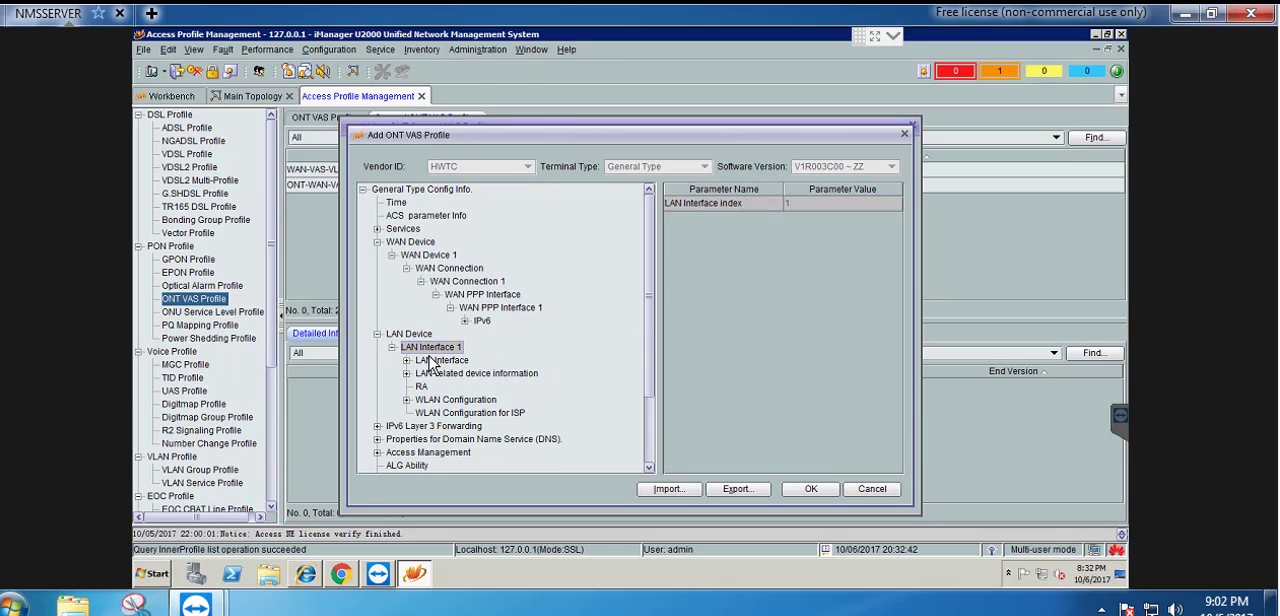
double_click(445, 361)
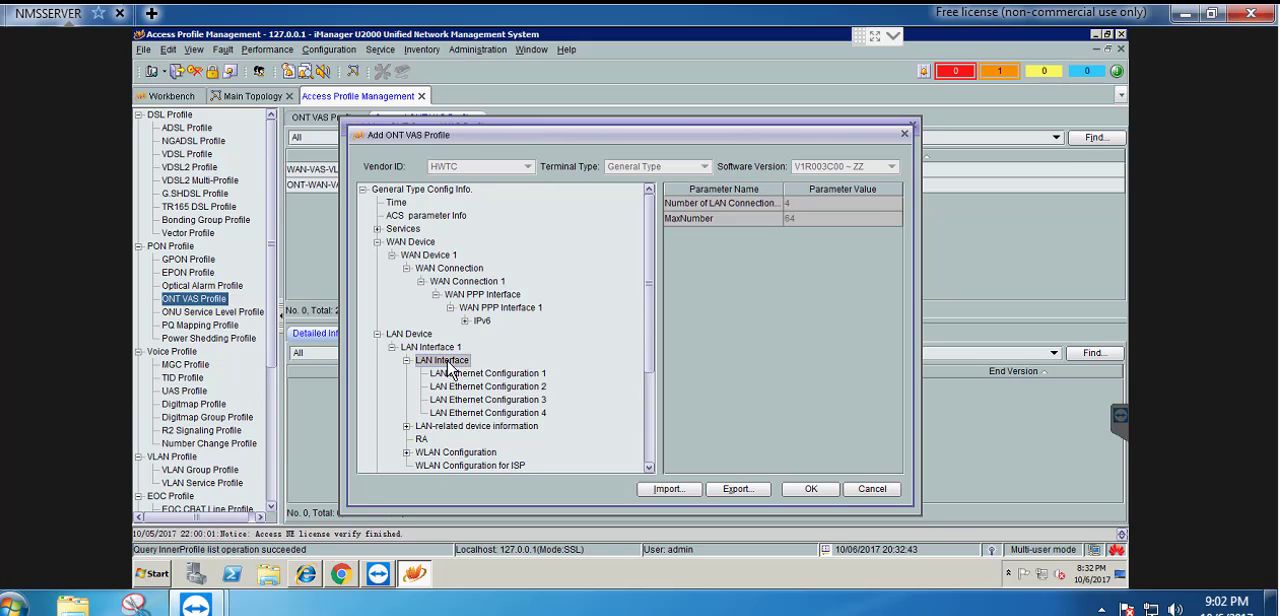
left_click(522, 374)
left_click(840, 231)
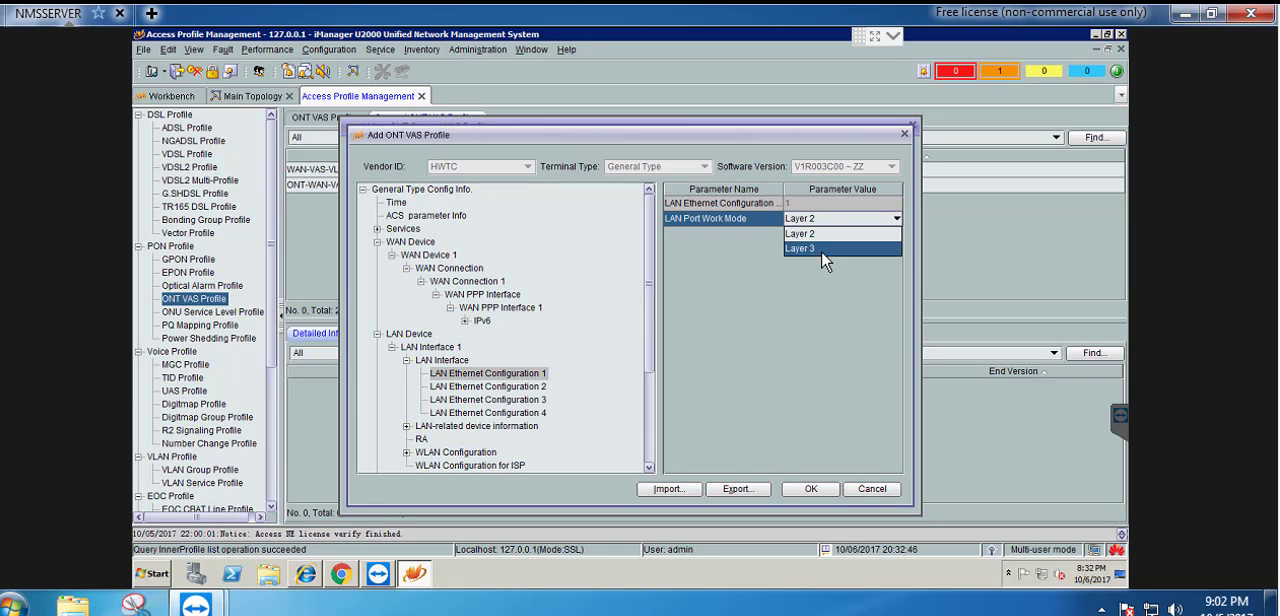
left_click(824, 251)
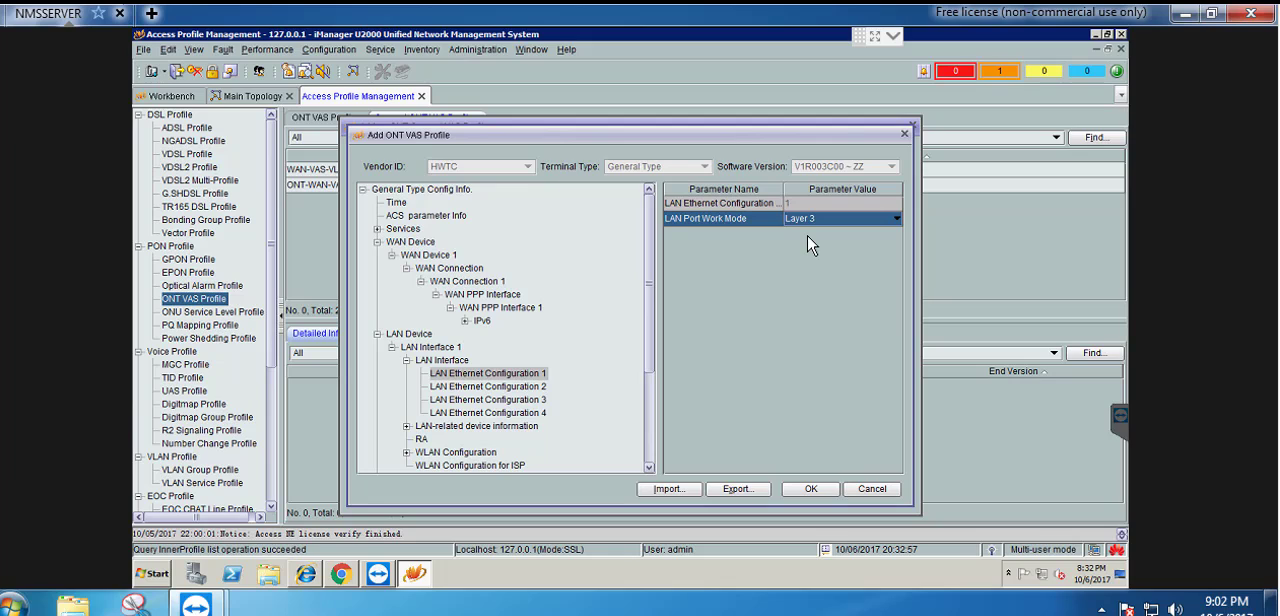
Set the LAN port work mode of LAN Ethernet Configurations 2, 3 and 4 to Layer 3
left_click(514, 387)
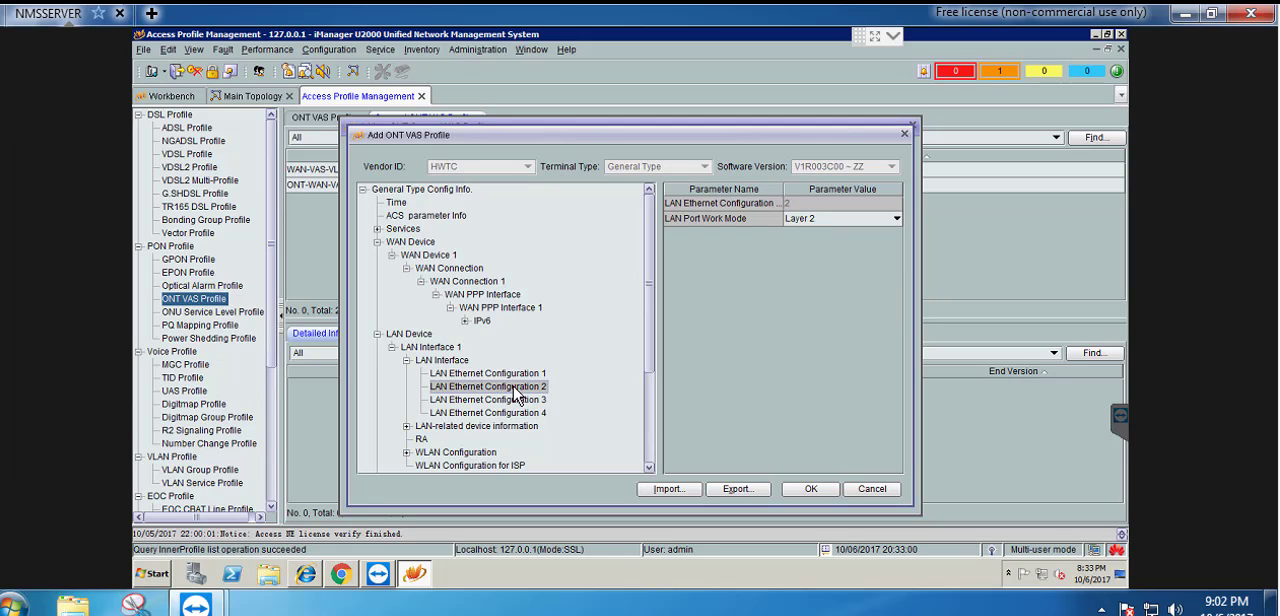
left_click(820, 228)
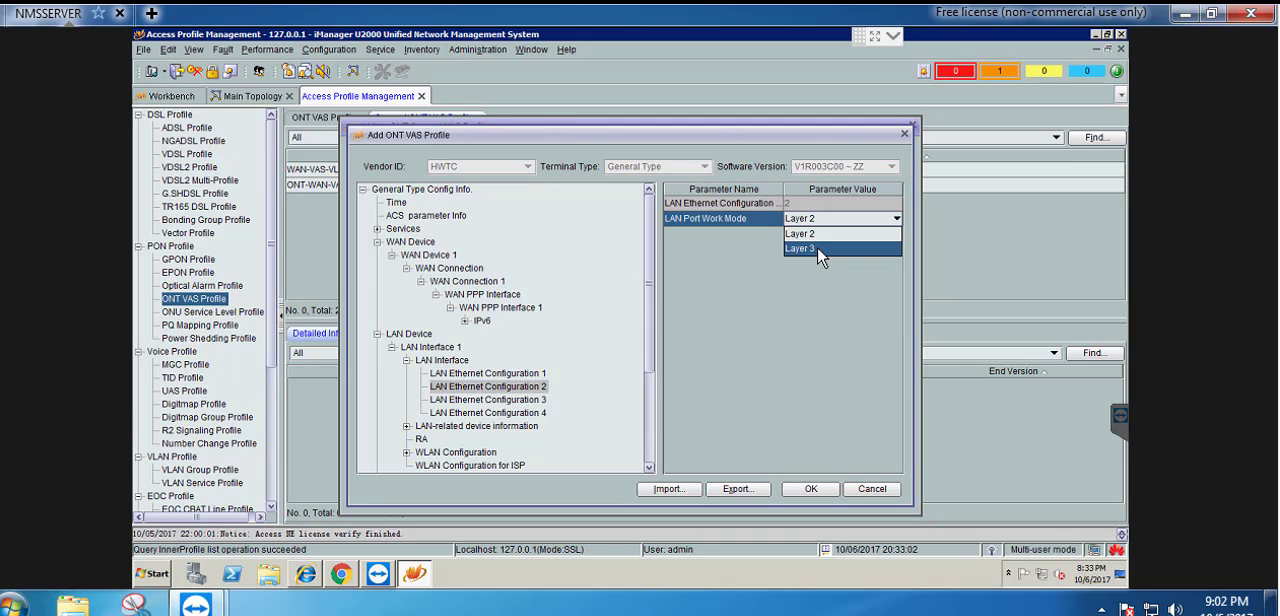
left_click(800, 248)
left_click(505, 400)
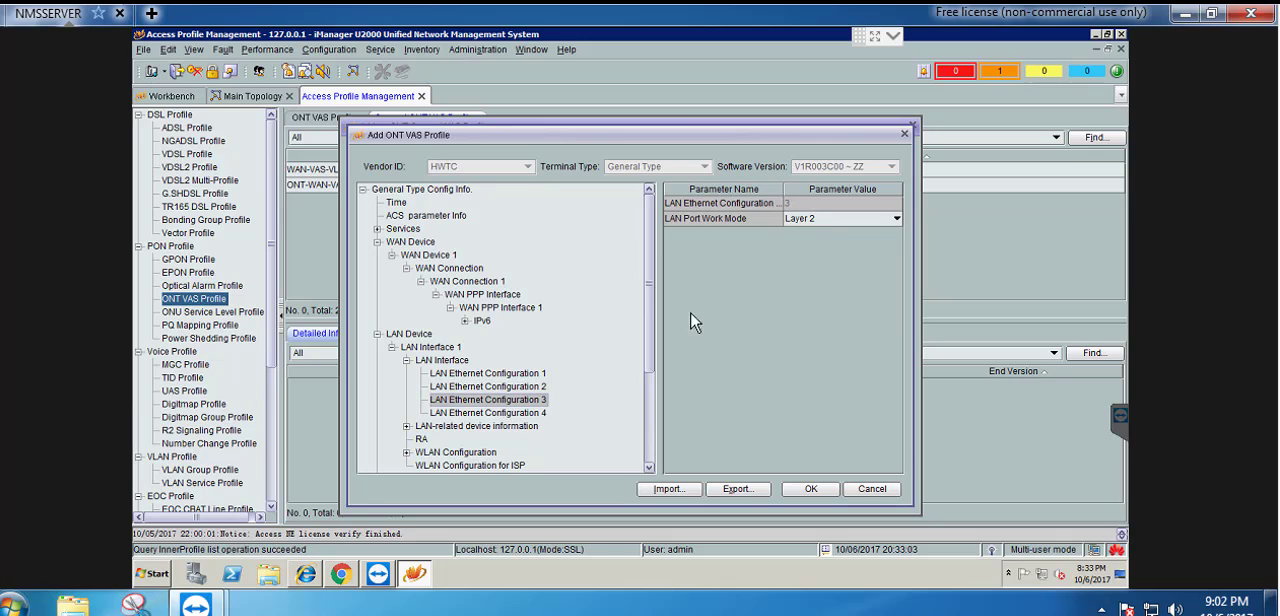
left_click(828, 220)
left_click(836, 250)
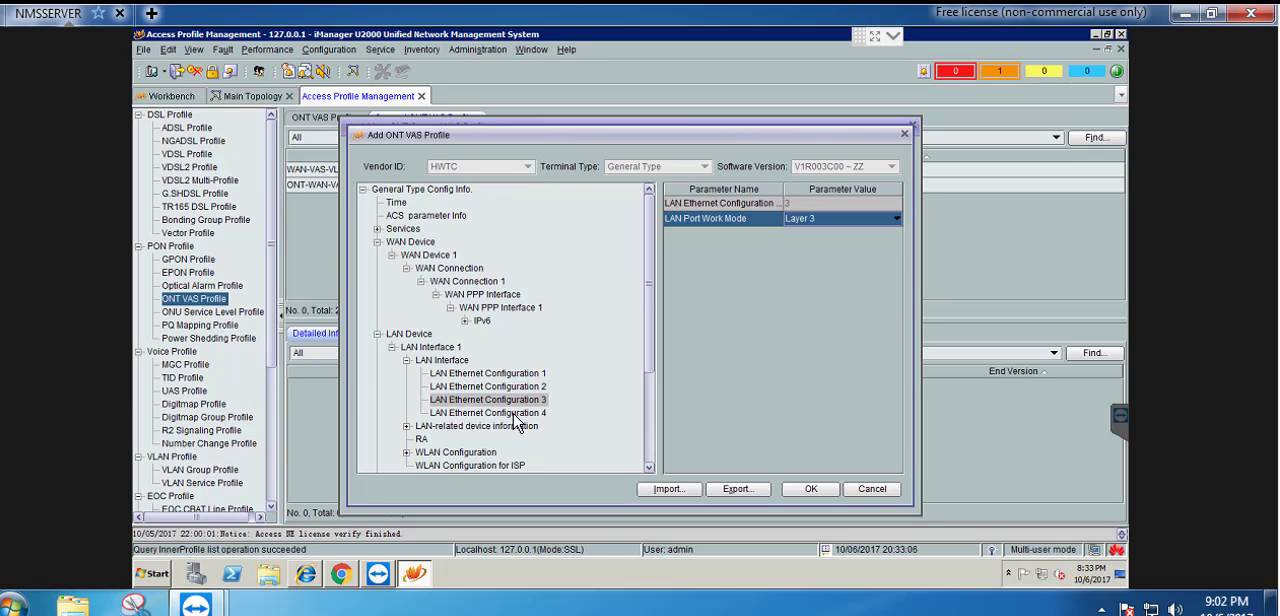
left_click(514, 412)
left_click(830, 228)
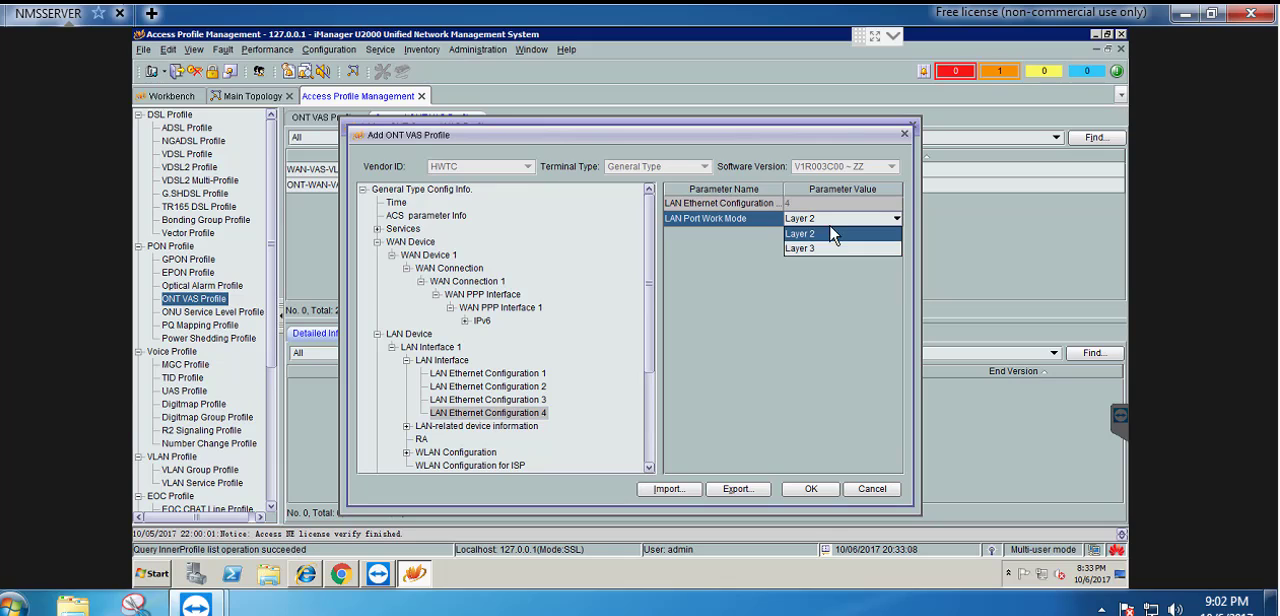
left_click(814, 252)
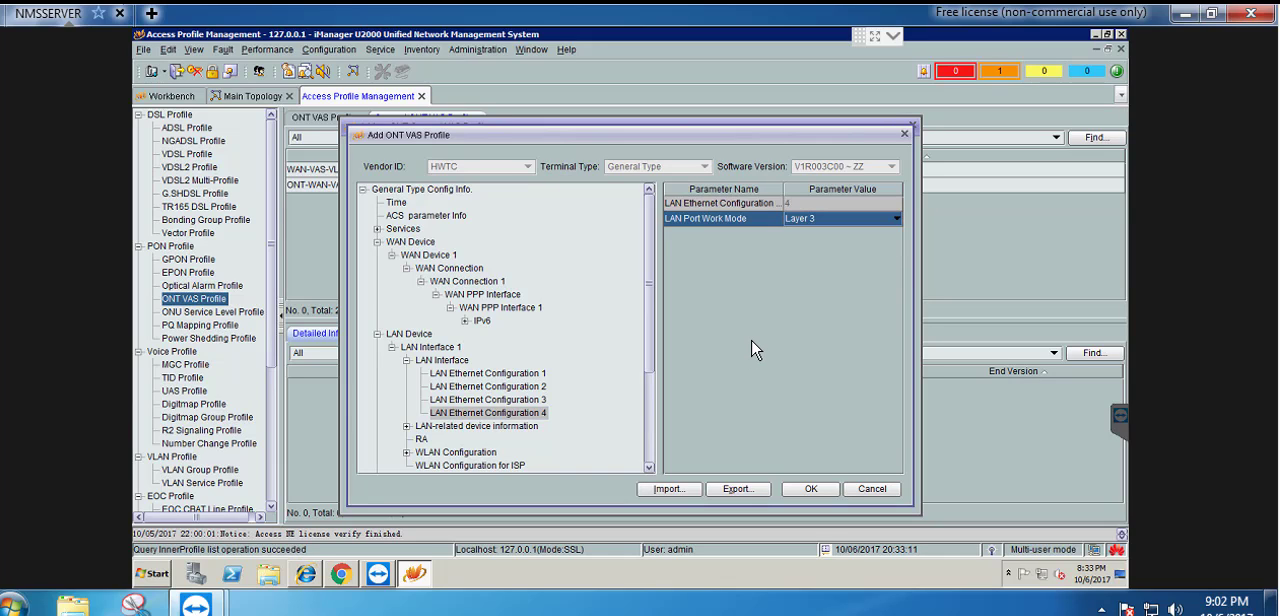
Enable HTTP WAN access in the ACL Services settings under Security
scroll(560, 350, "down", 1)
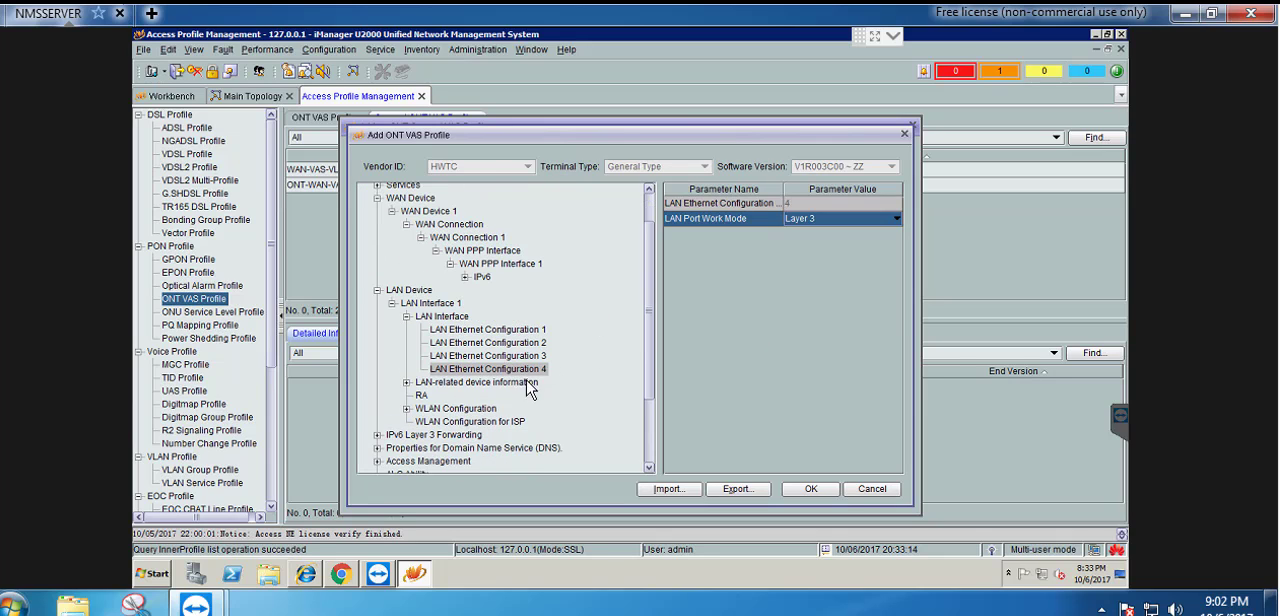
double_click(455, 409)
left_click(466, 422)
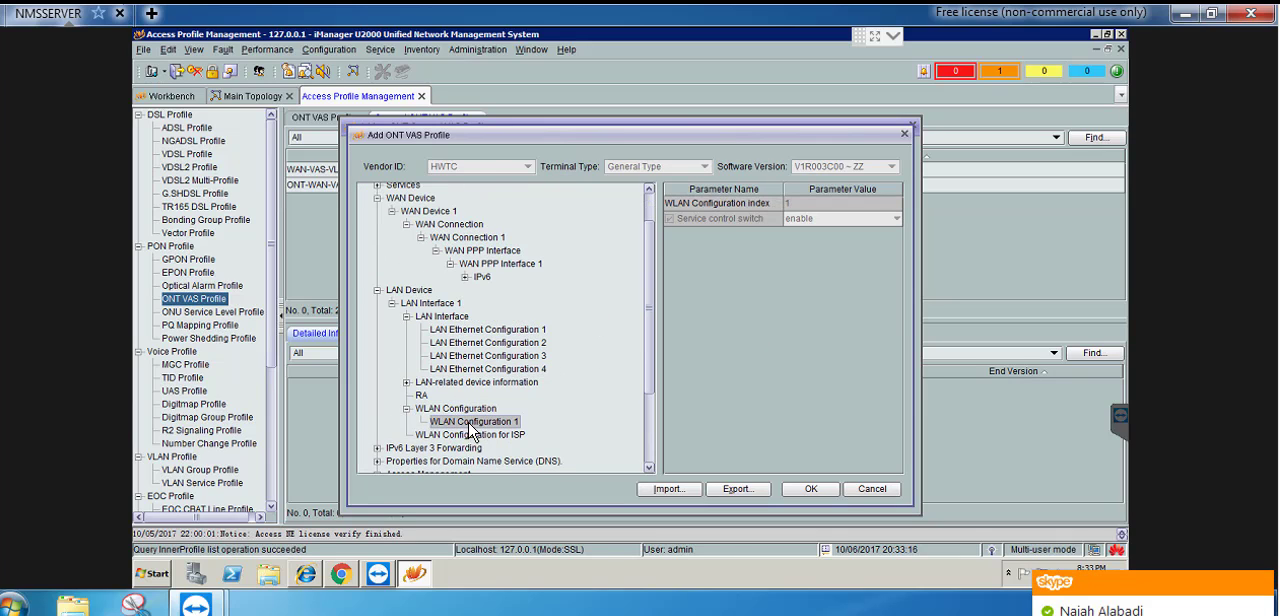
scroll(600, 338, "down", 1)
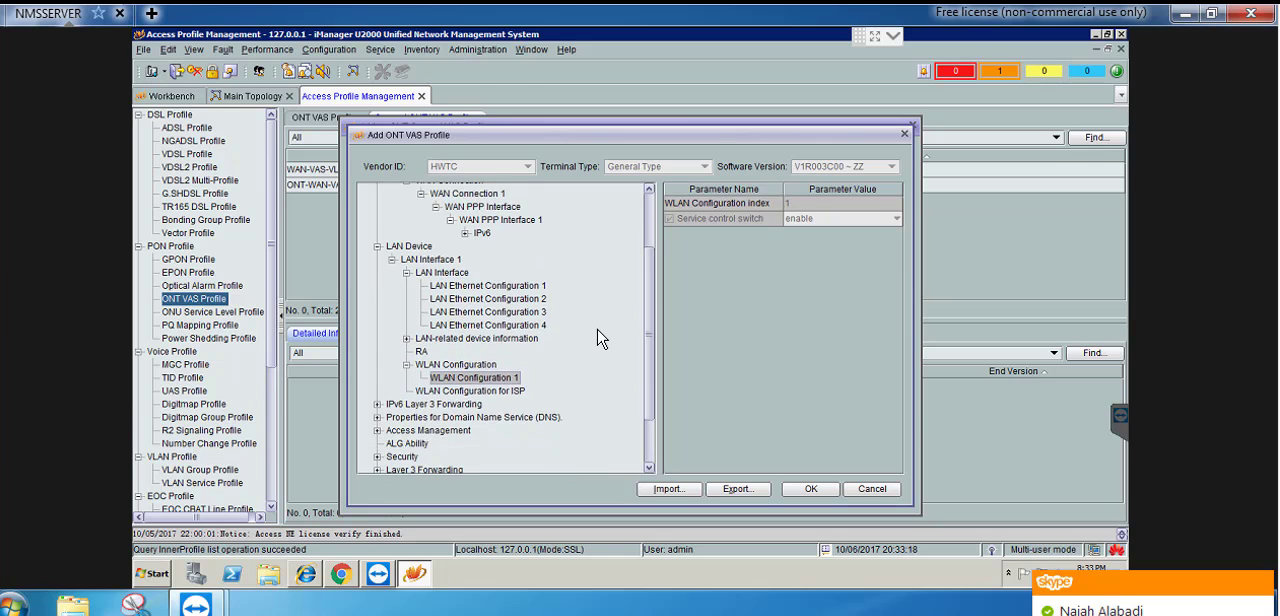
scroll(597, 338, "down", 1)
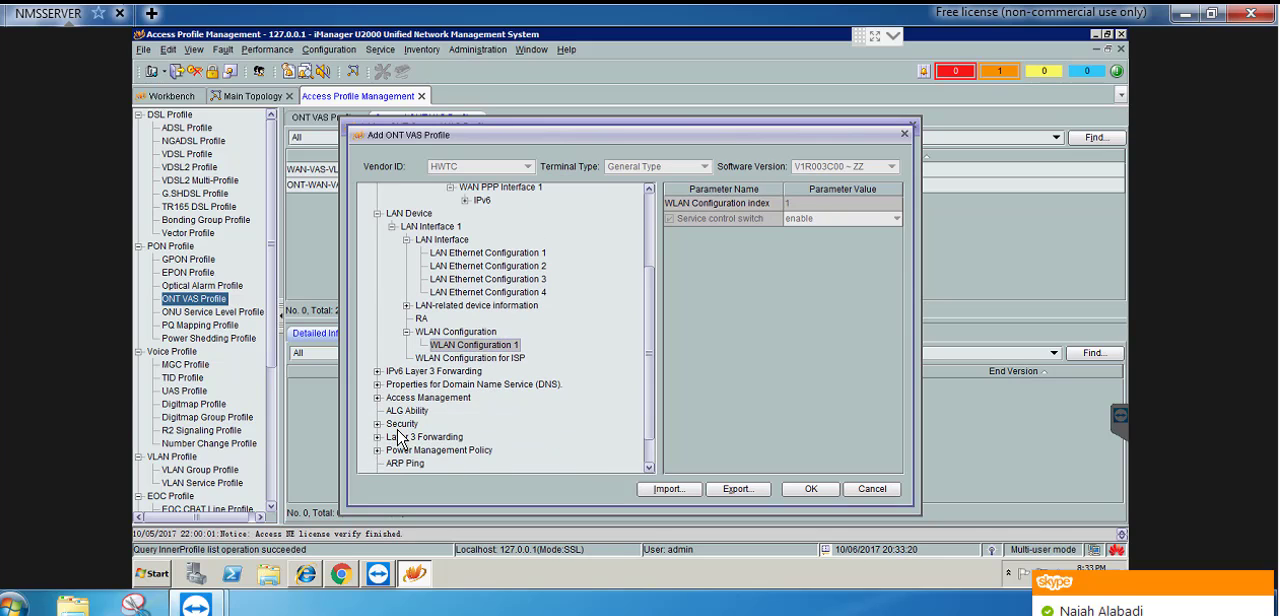
left_click(394, 426)
left_click(393, 437)
double_click(400, 424)
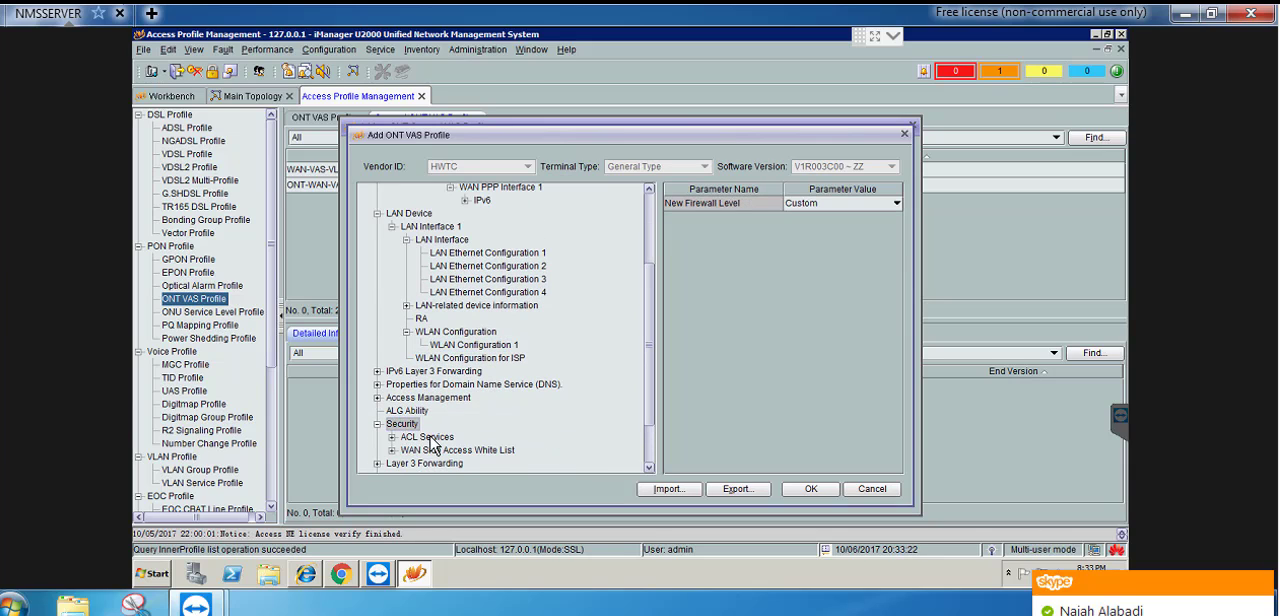
left_click(430, 438)
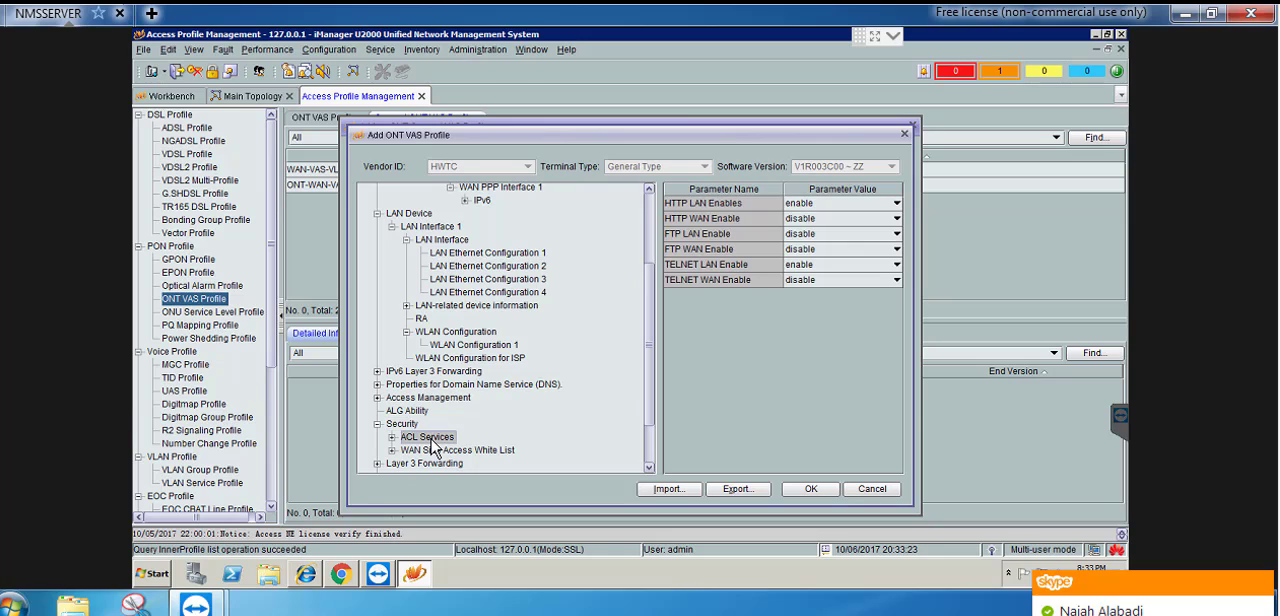
left_click(818, 222)
left_click(815, 249)
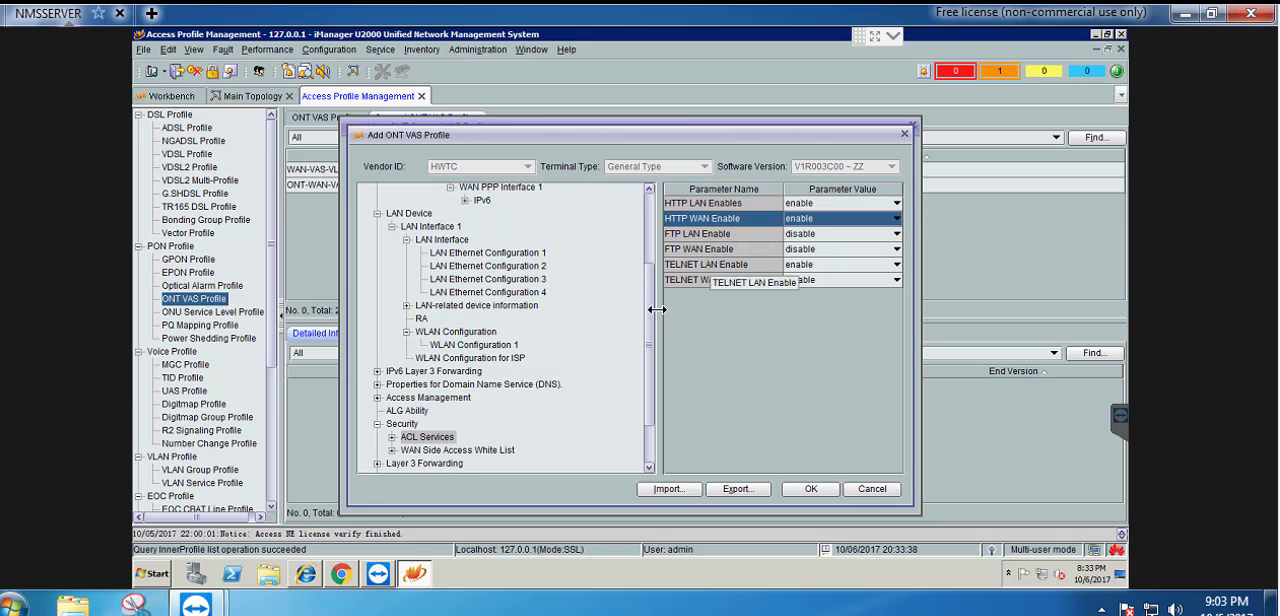
Set the region of Interface 1 under Voice Service 1 to China
left_click_drag(648, 322, 666, 228)
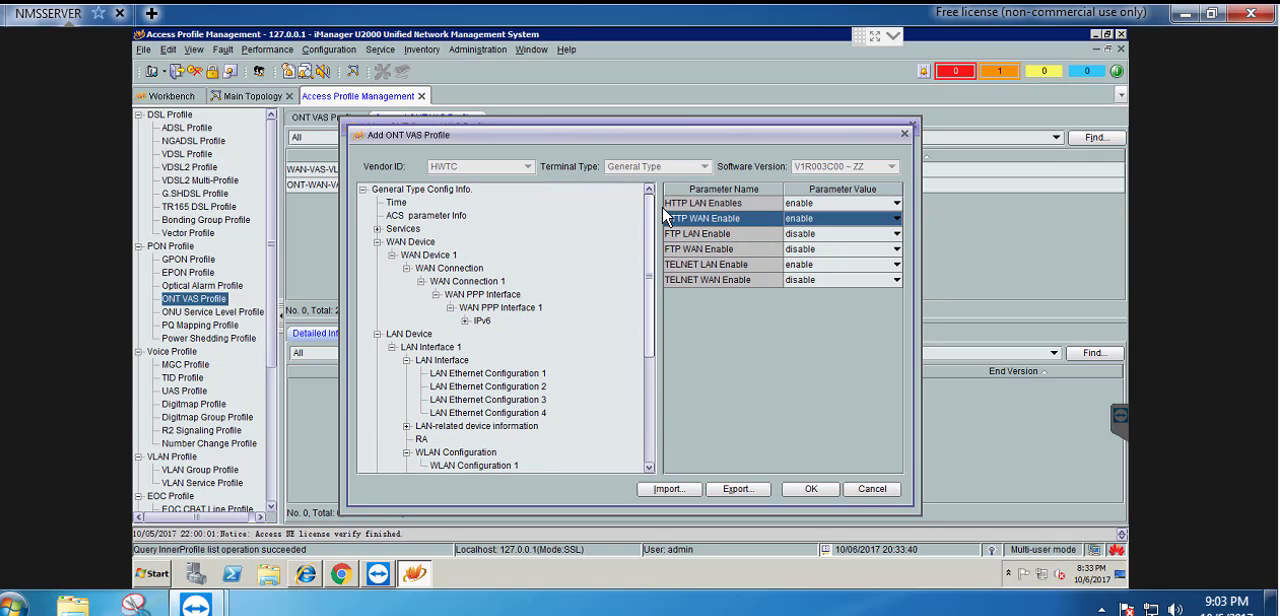
double_click(403, 229)
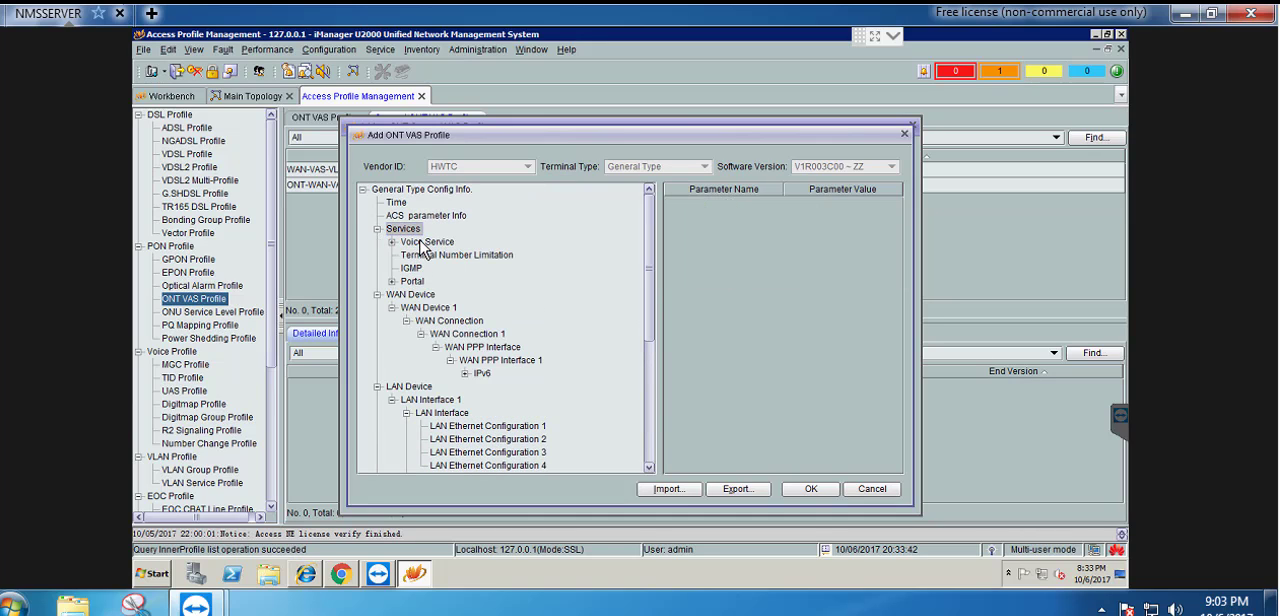
double_click(427, 242)
double_click(448, 256)
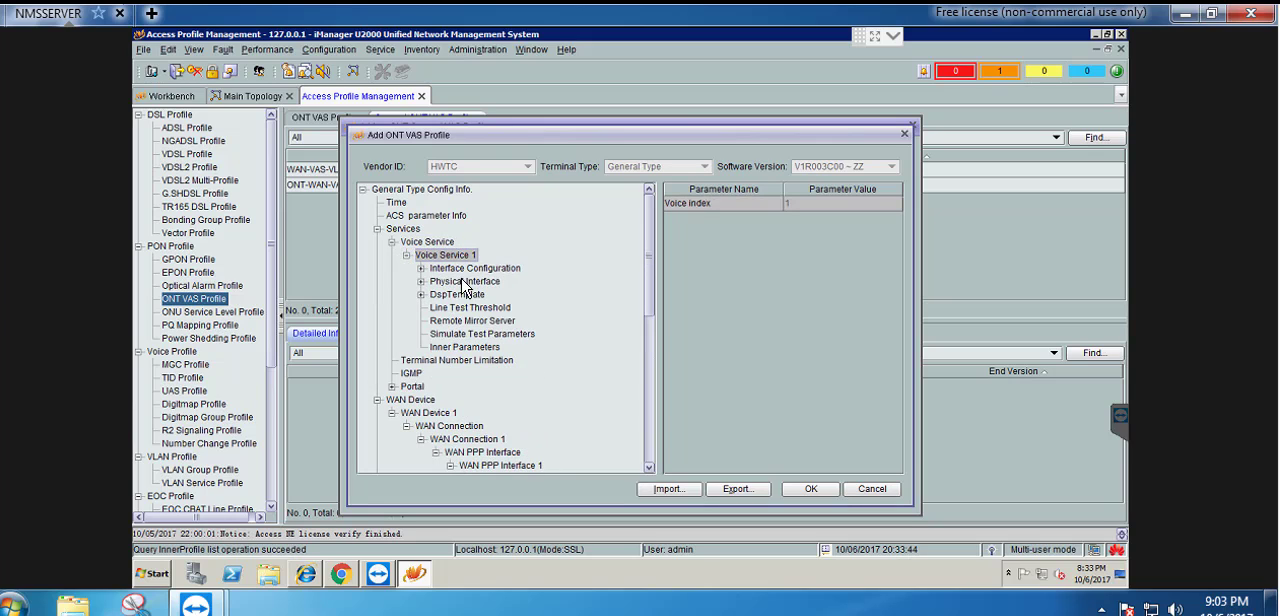
double_click(470, 268)
double_click(468, 283)
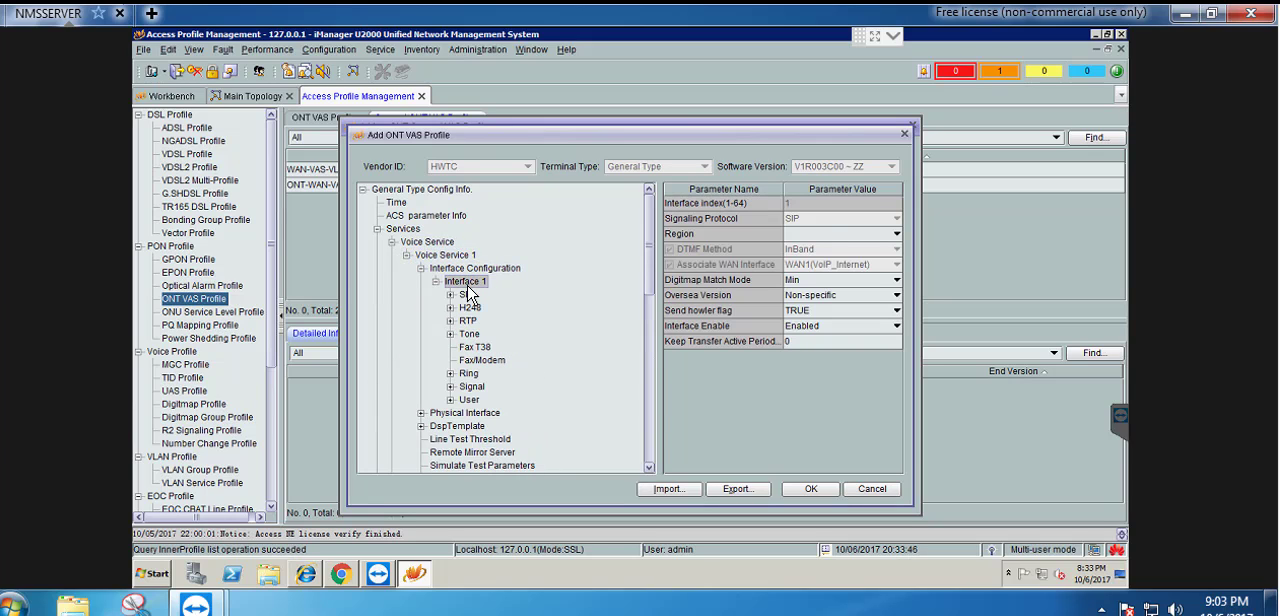
left_click(825, 233)
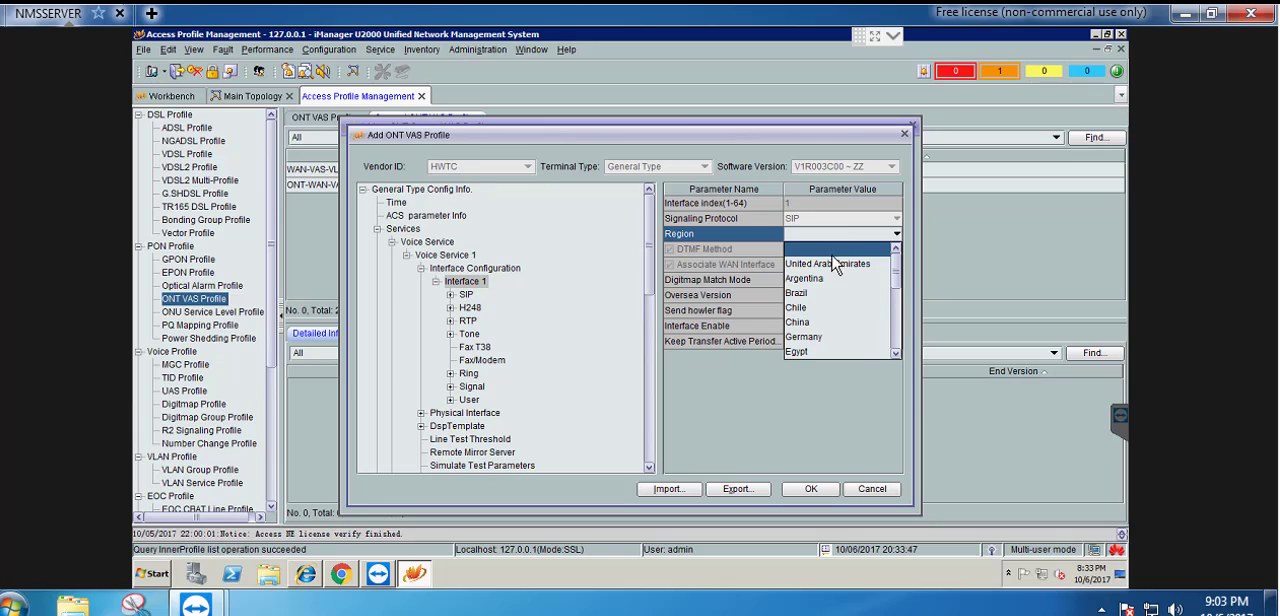
left_click(809, 322)
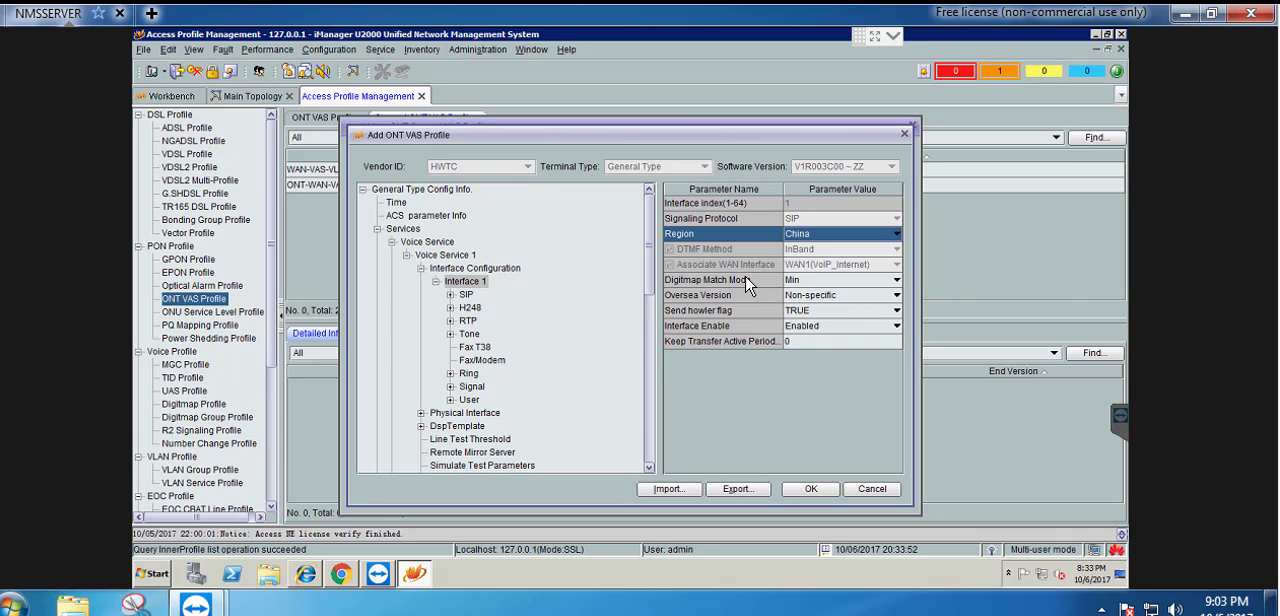
Review the SIP parameters of voice Interface 1 and the POTS 1 settings of the physical interface
left_click(467, 296)
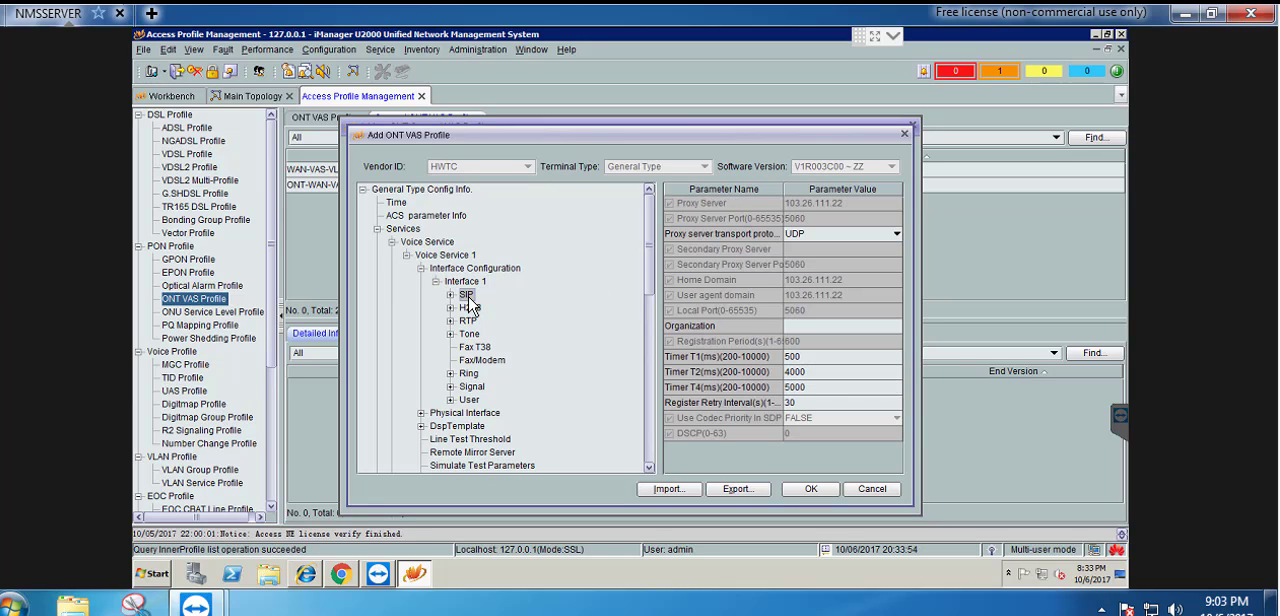
double_click(468, 299)
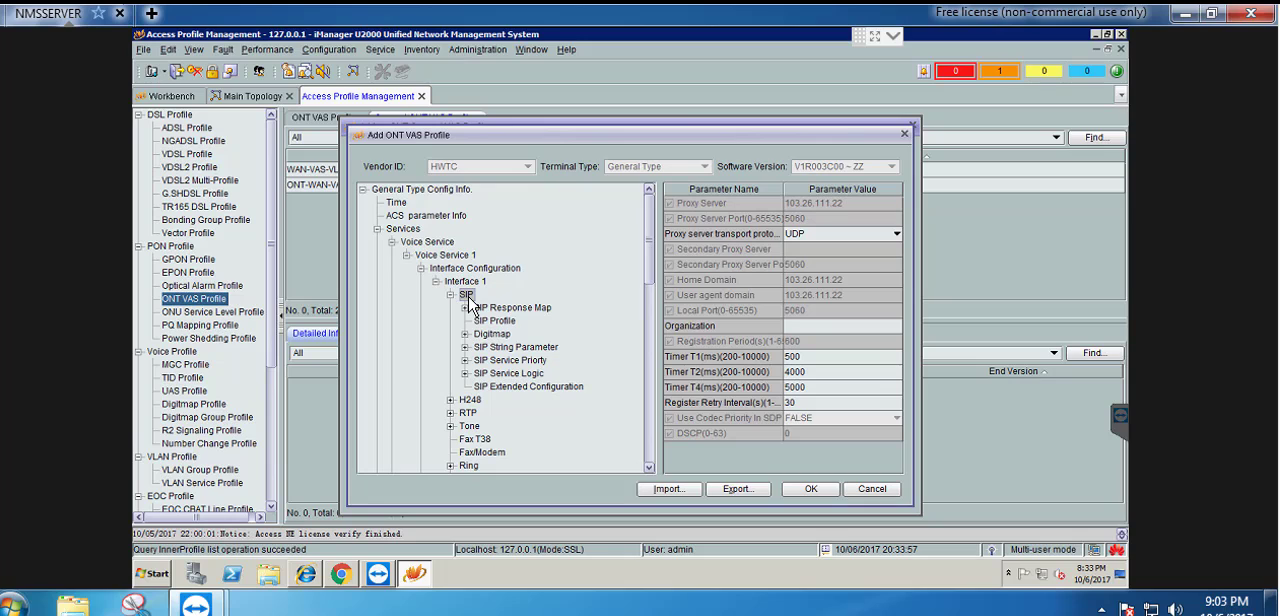
scroll(480, 320, "down", 3)
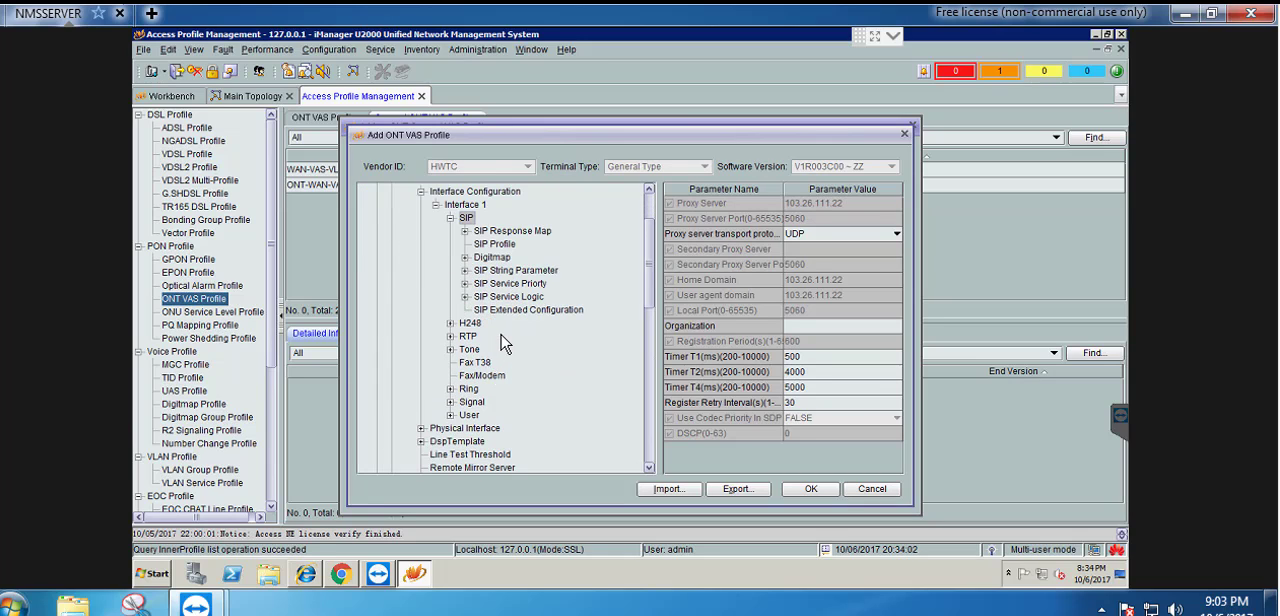
scroll(508, 343, "down", 2)
double_click(465, 388)
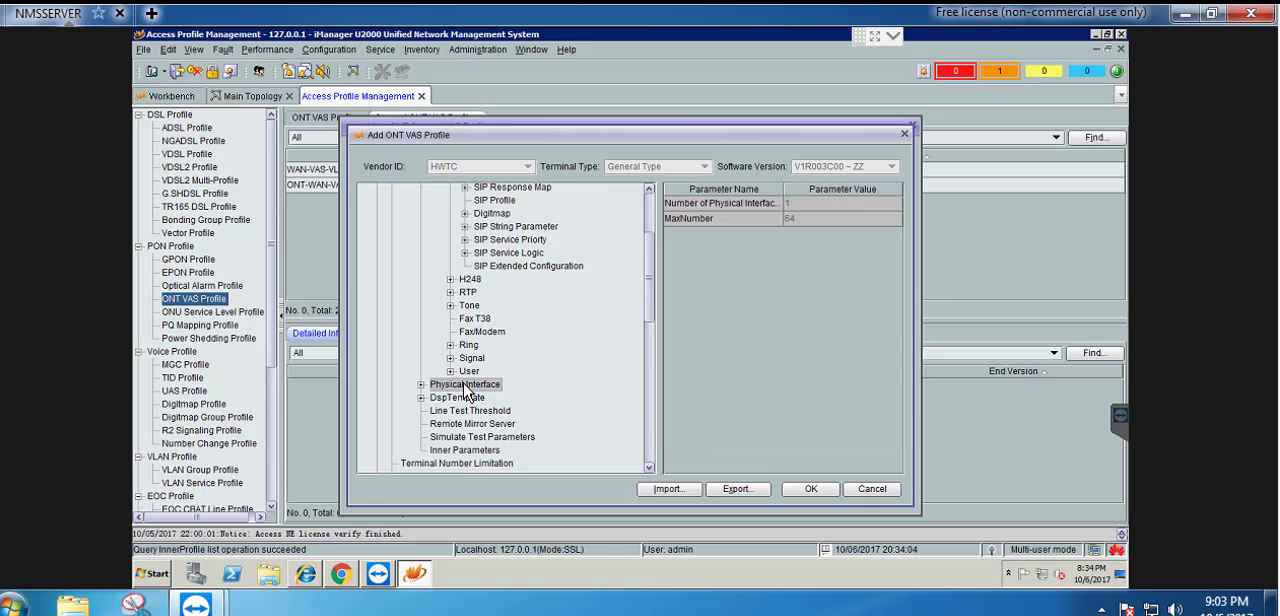
left_click(462, 399)
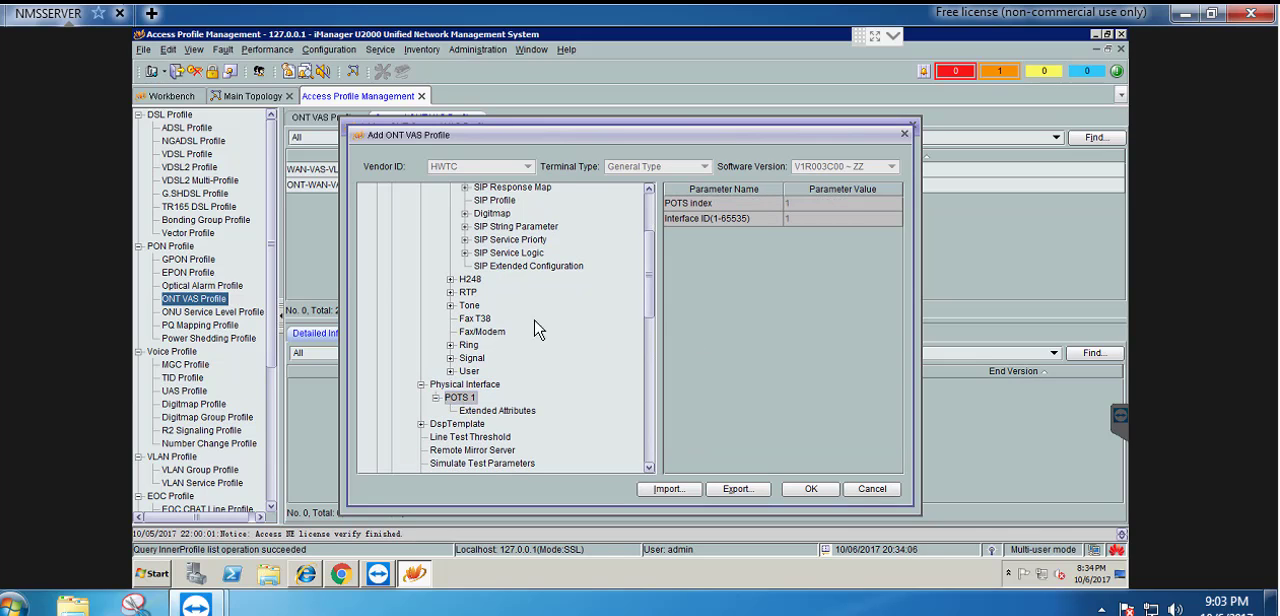
scroll(570, 318, "down", 3)
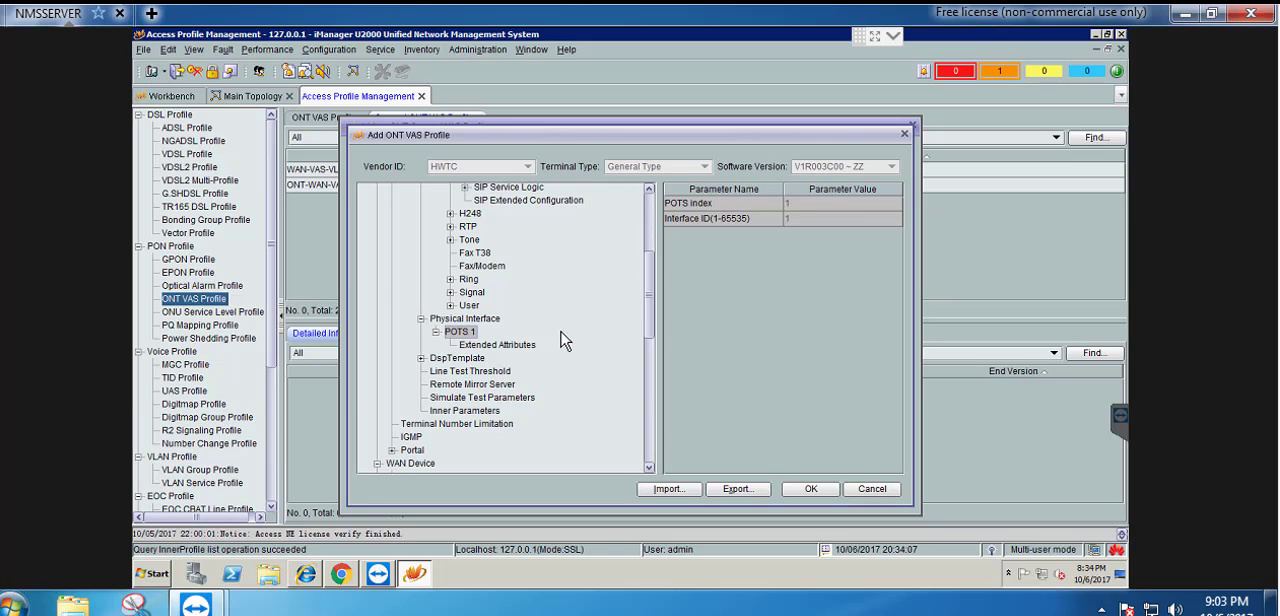
Save the General Type configuration, finish creating the general ONT VAS profile and select WAN-PPPoE-Internet-VoIP-101 to show its details
left_click(812, 489)
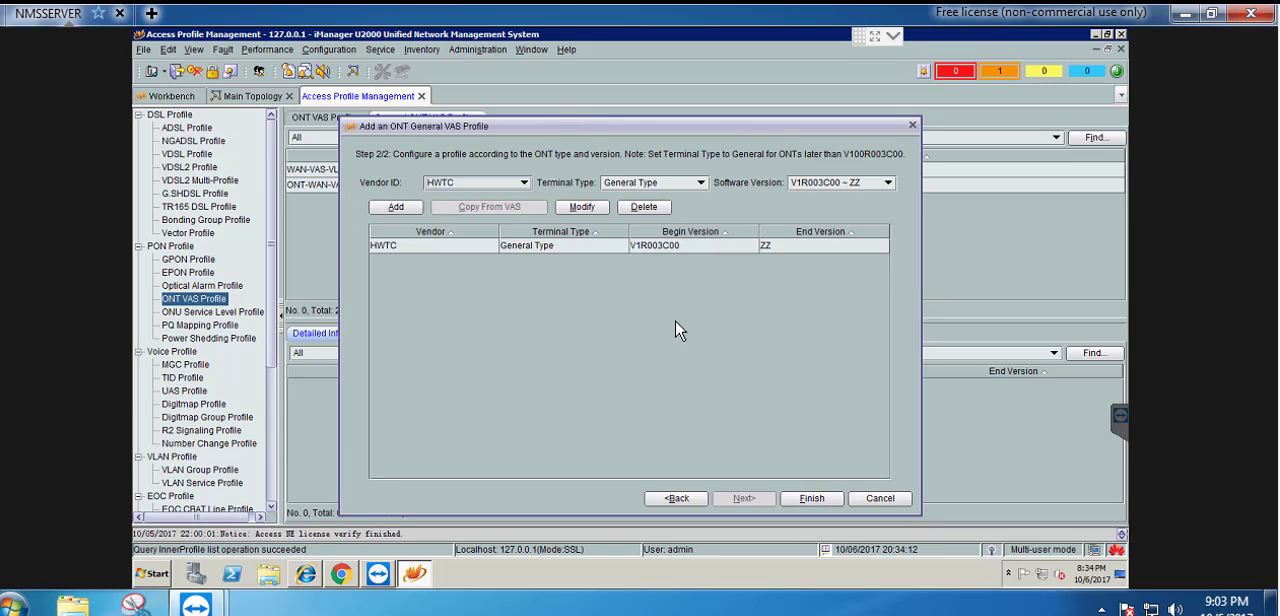
left_click(812, 498)
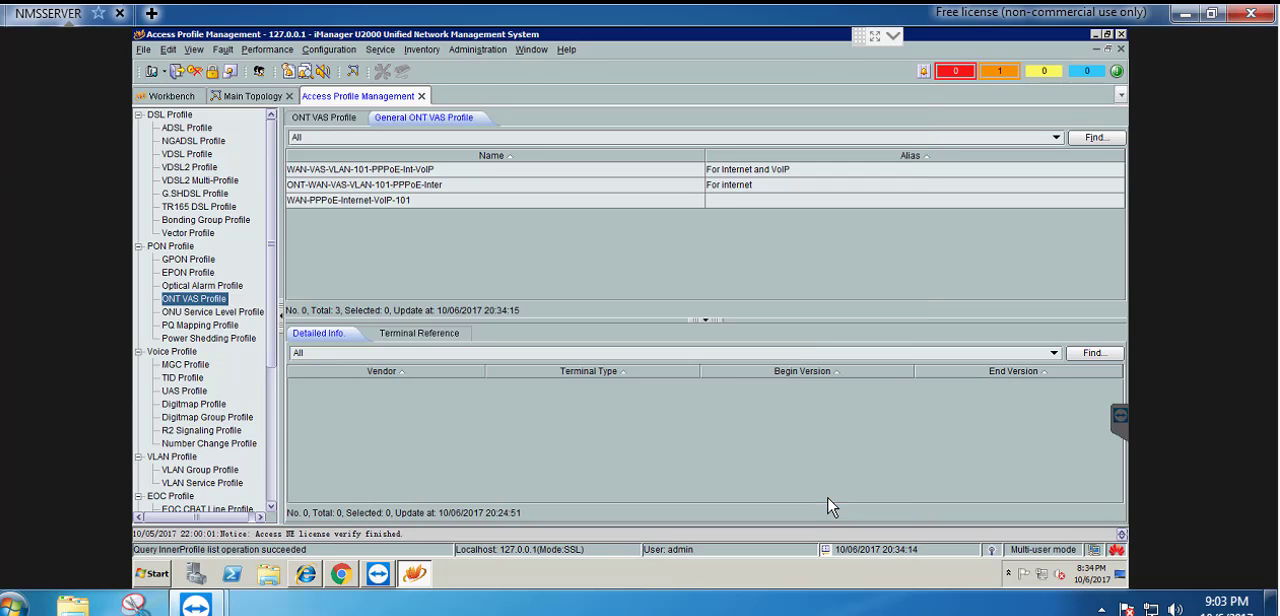
left_click(335, 205)
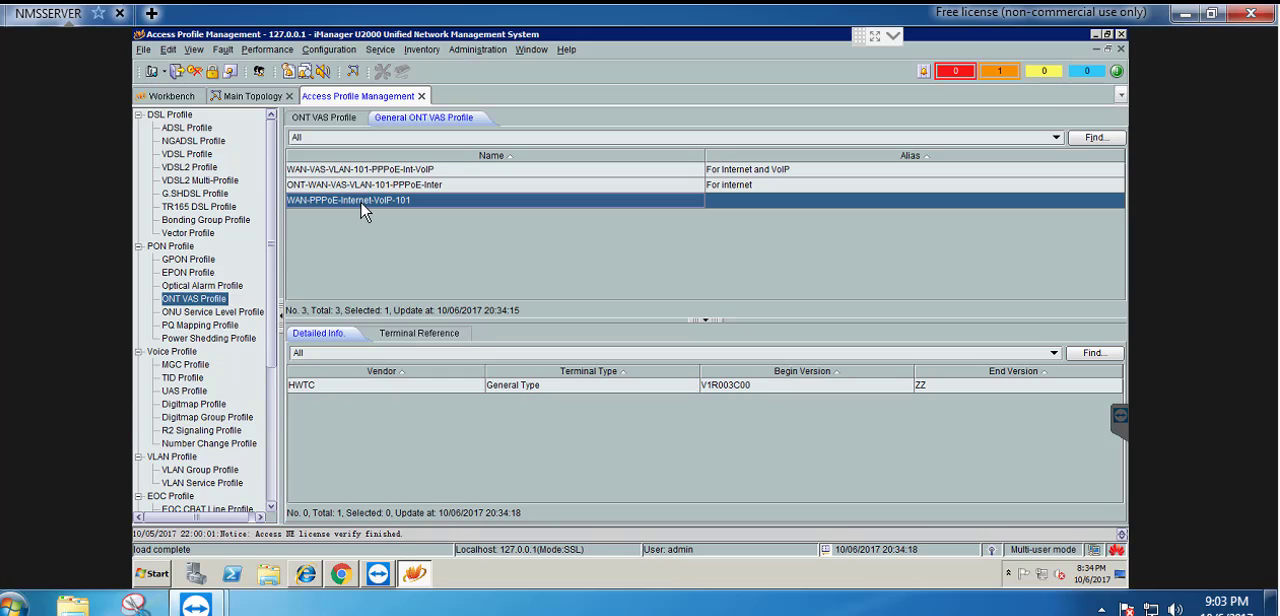
Open GPON Management for the NISS-PALAY device and list the GPON UNI ports of Frame 0, Slot 1
left_click(250, 96)
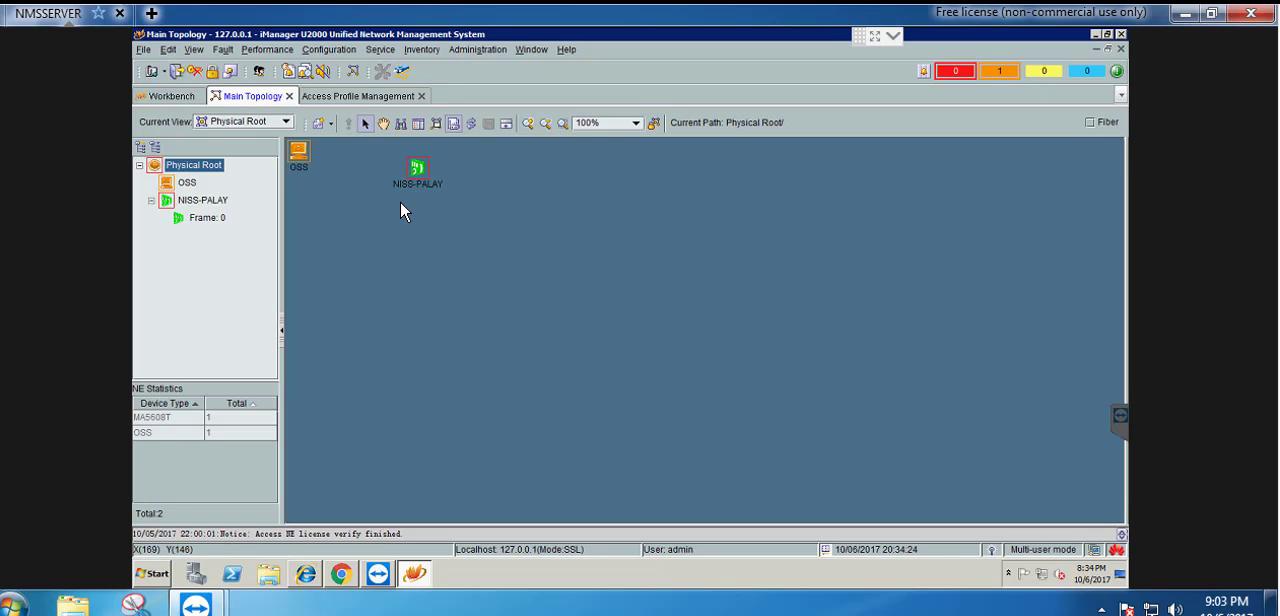
double_click(419, 168)
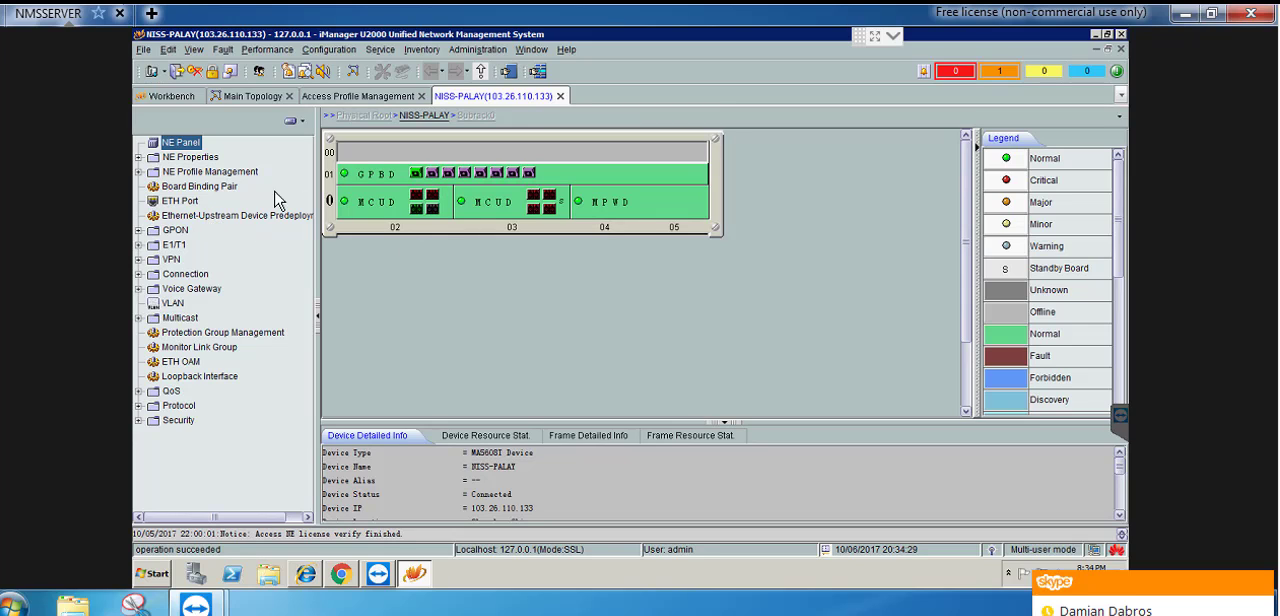
double_click(184, 231)
left_click(228, 245)
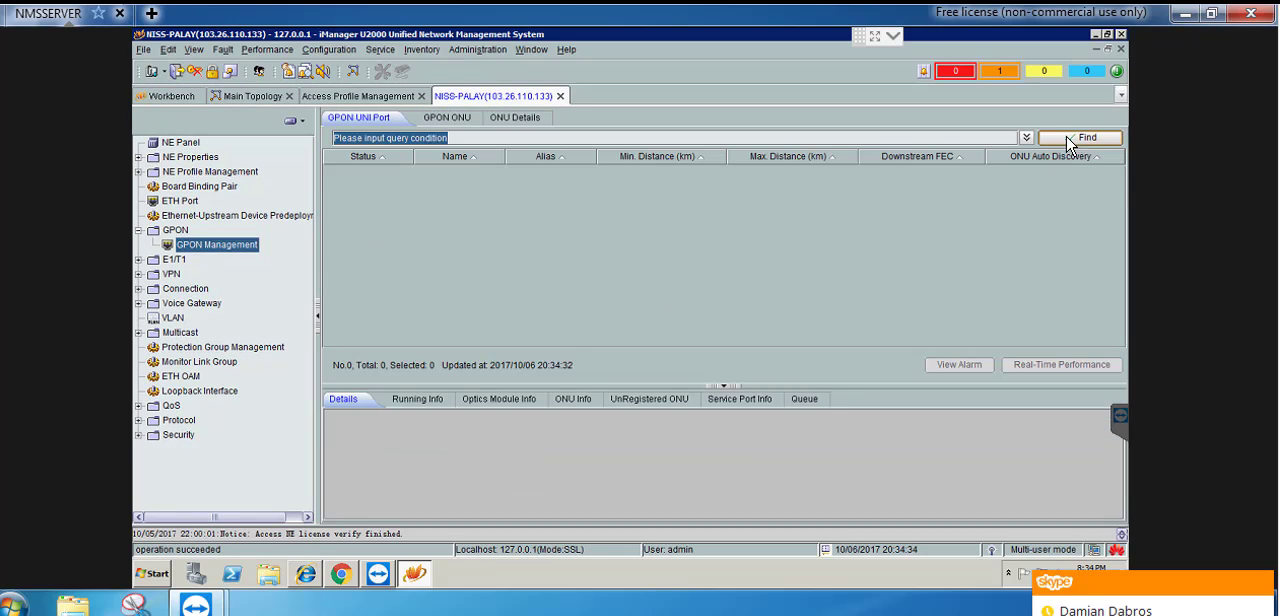
left_click(1075, 143)
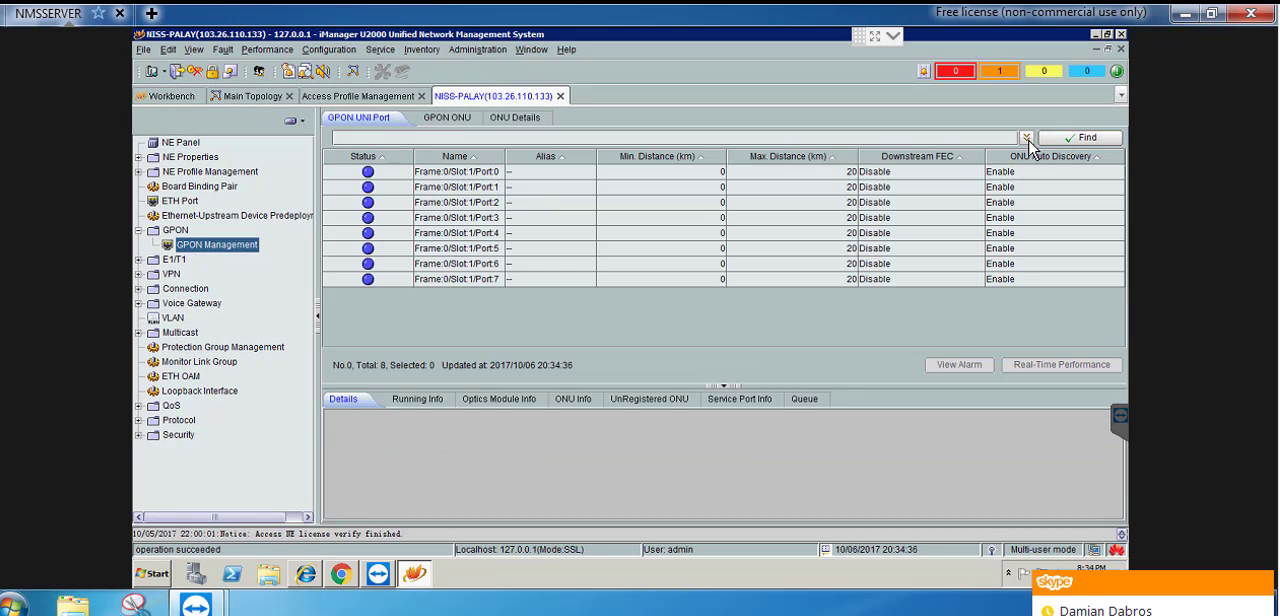
left_click(1026, 138)
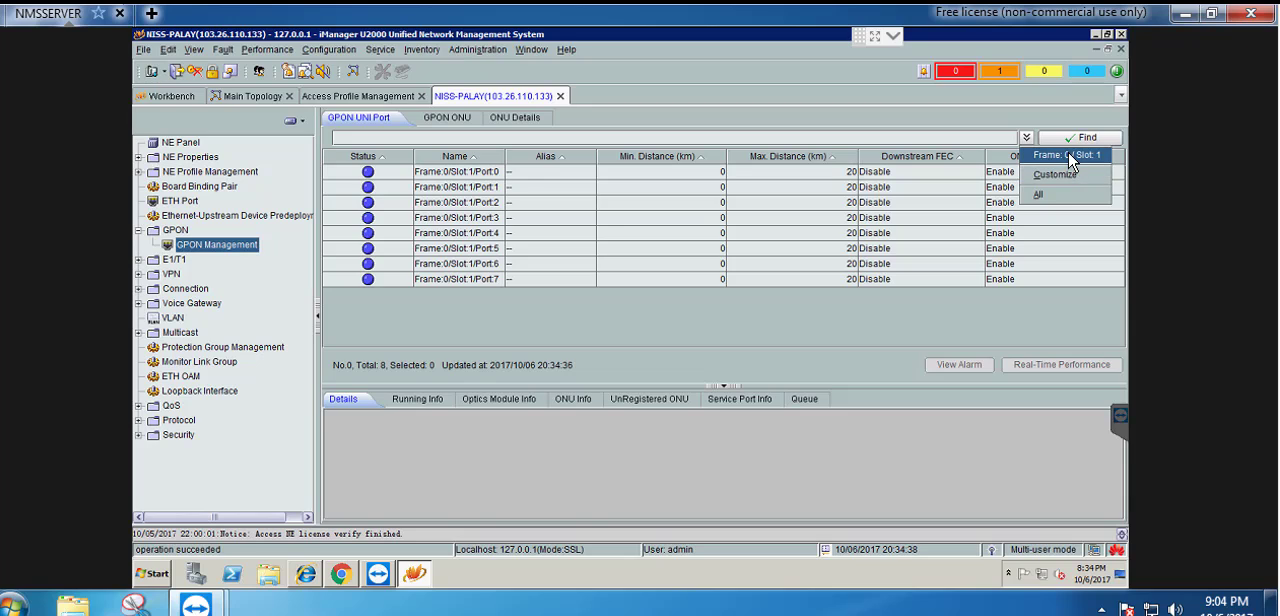
left_click(1068, 156)
Show the unregistered ONUs on Frame:0/Slot:1/Port:0 and enlarge their list
left_click(1010, 172)
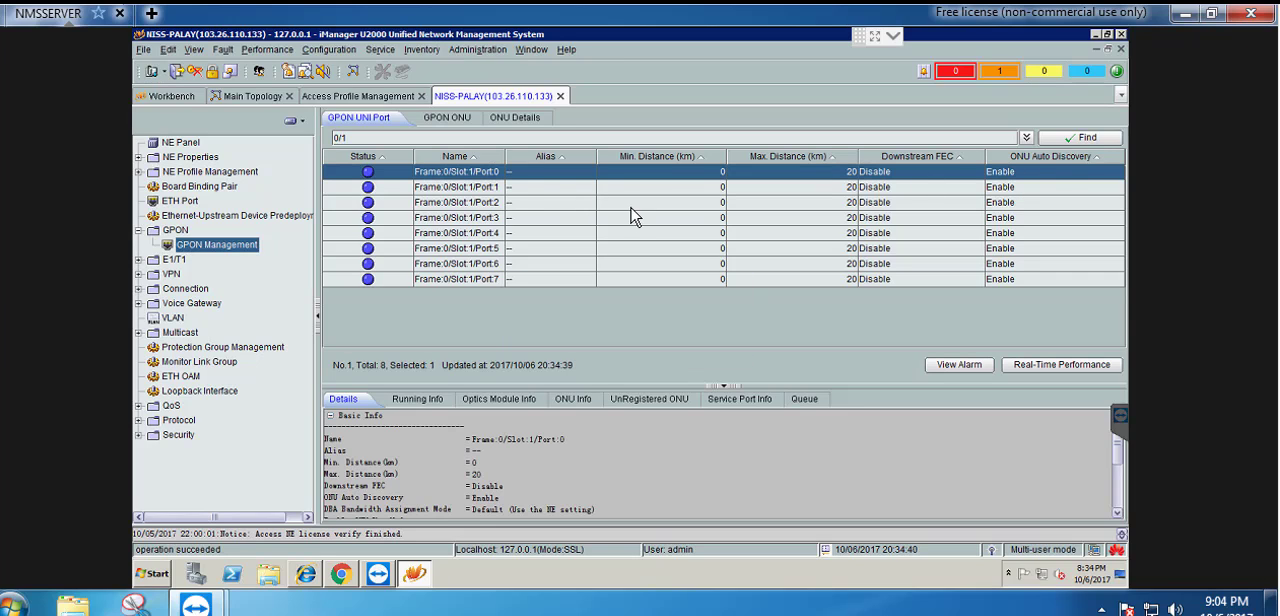
left_click_drag(505, 160, 547, 162)
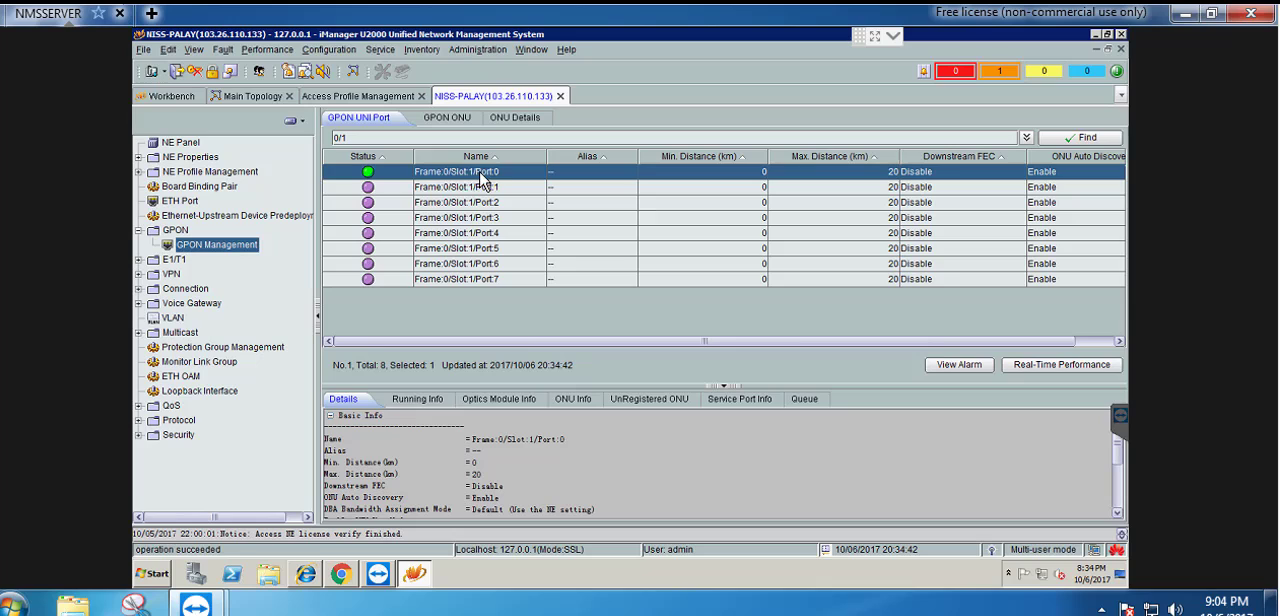
left_click(648, 400)
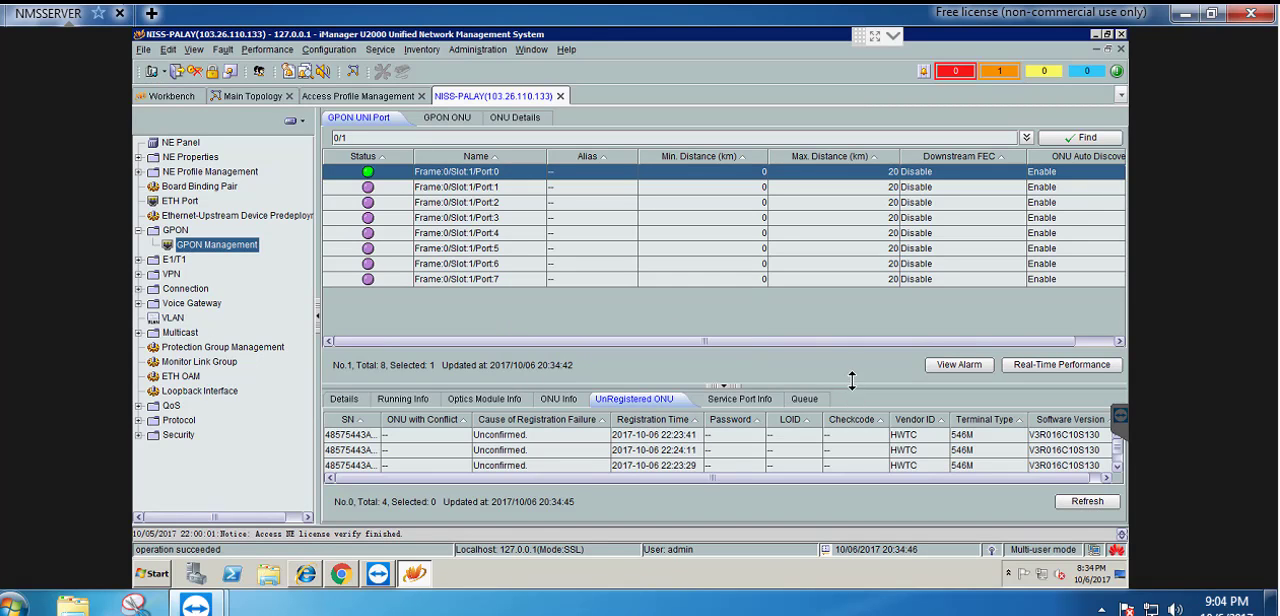
left_click_drag(851, 380, 851, 323)
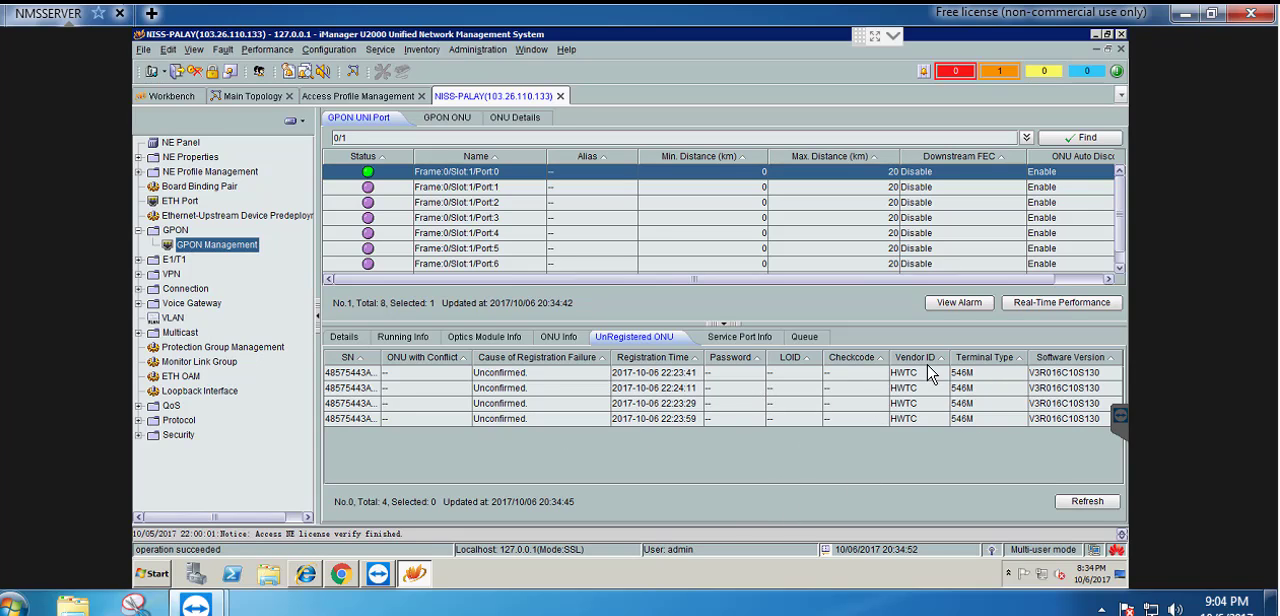
Start confirming the first unregistered ONU and assign Internet-Voice-VLAN-101 as both its line profile and its service profile
left_click(836, 374)
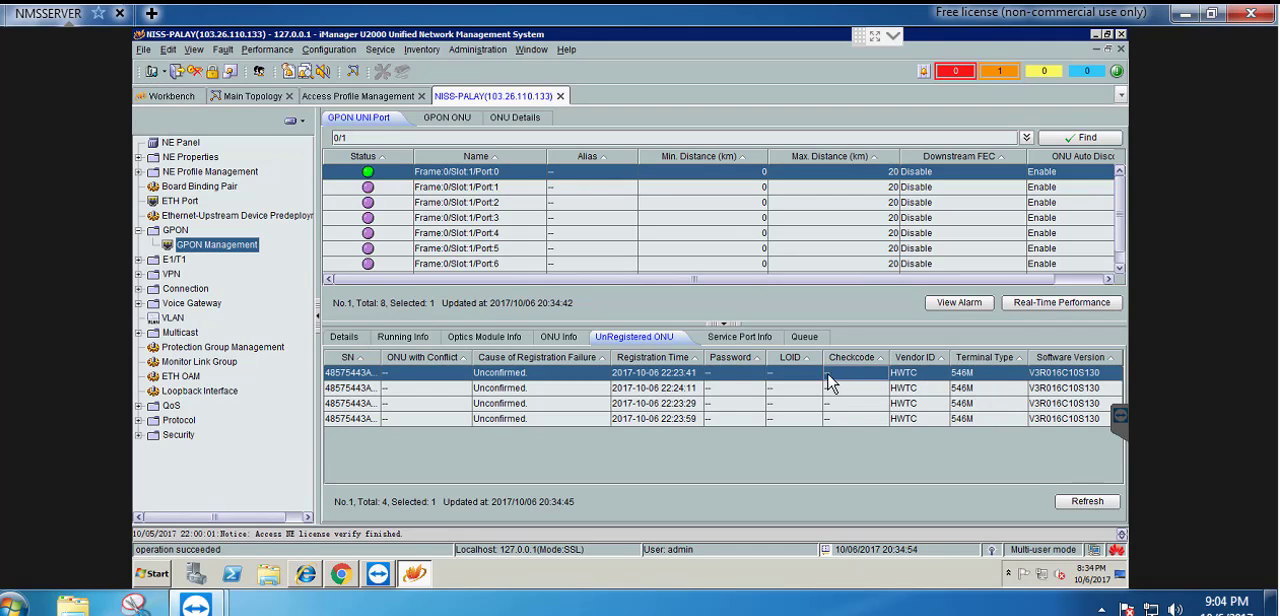
right_click(786, 372)
left_click(821, 382)
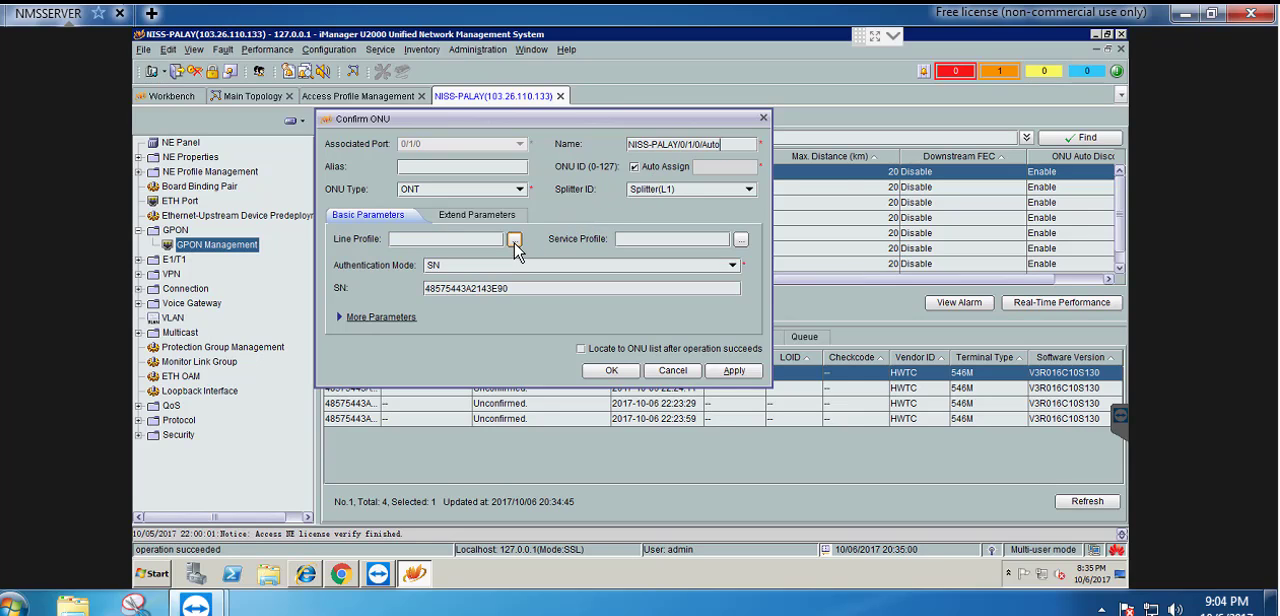
left_click(508, 237)
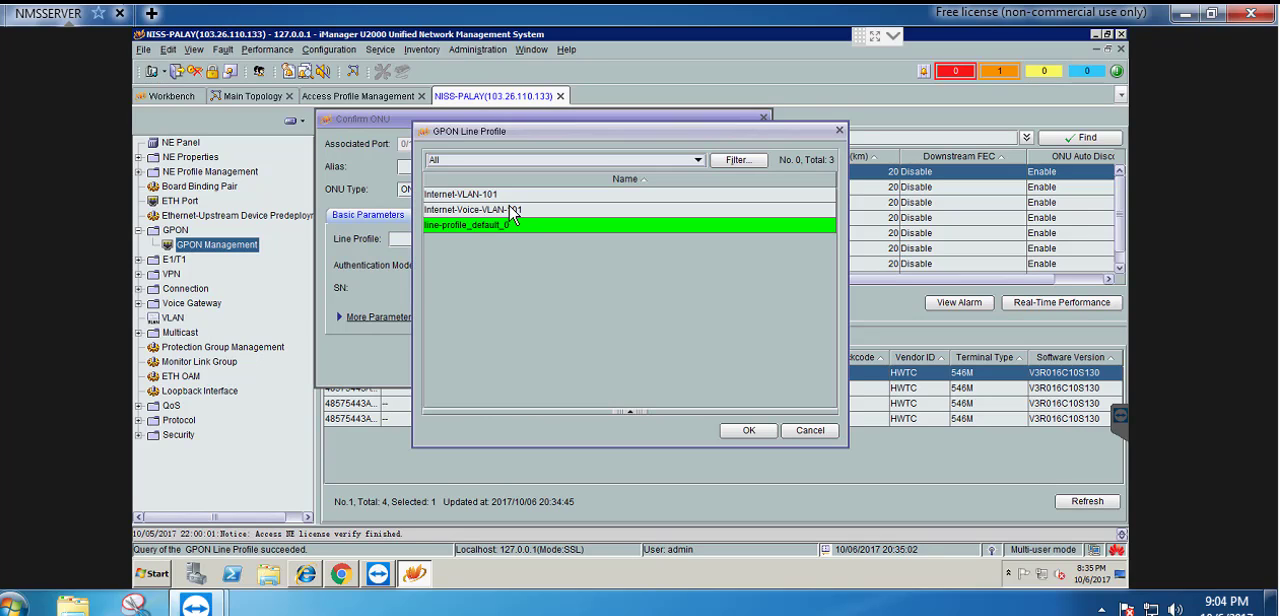
left_click(467, 212)
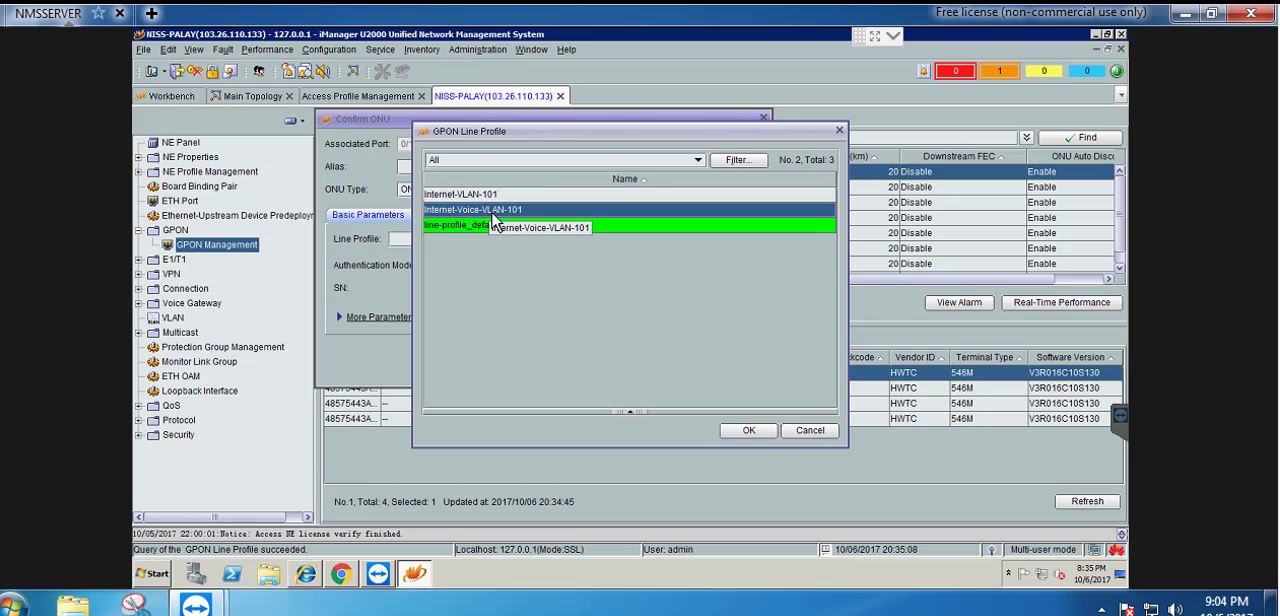
left_click(750, 431)
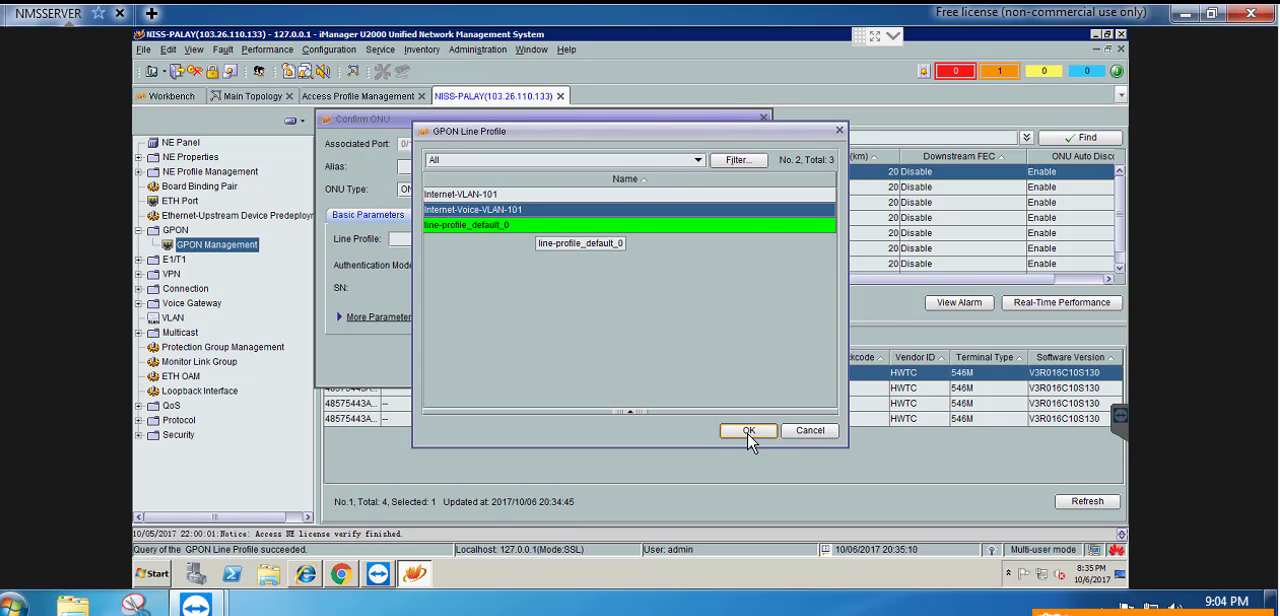
left_click(741, 240)
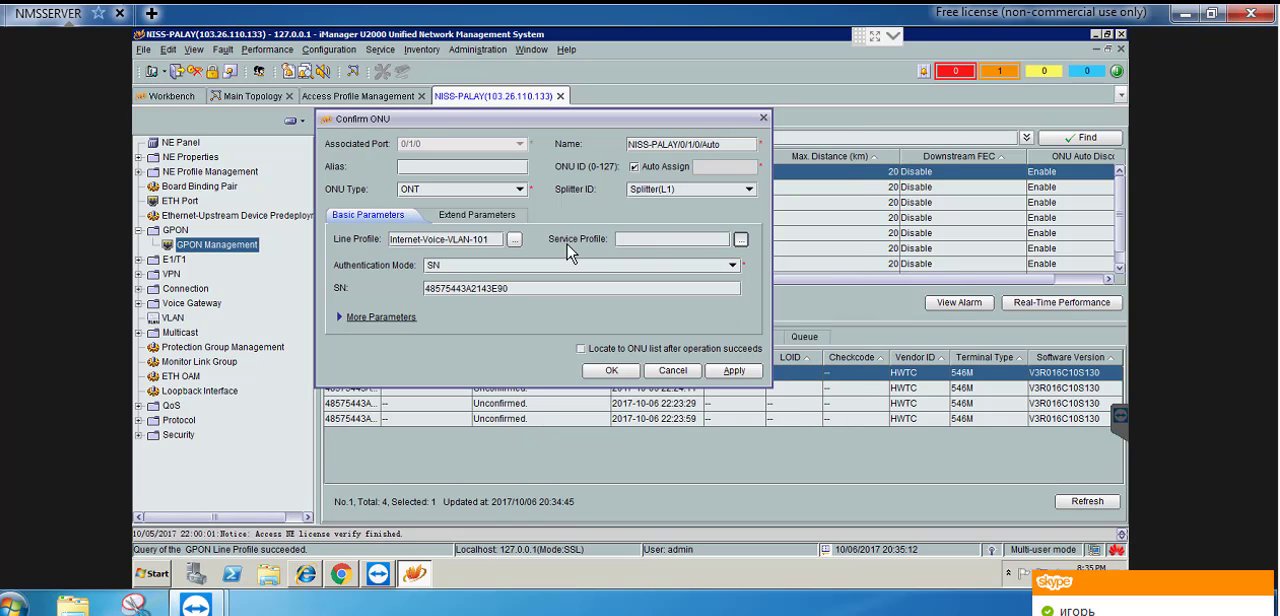
left_click(480, 210)
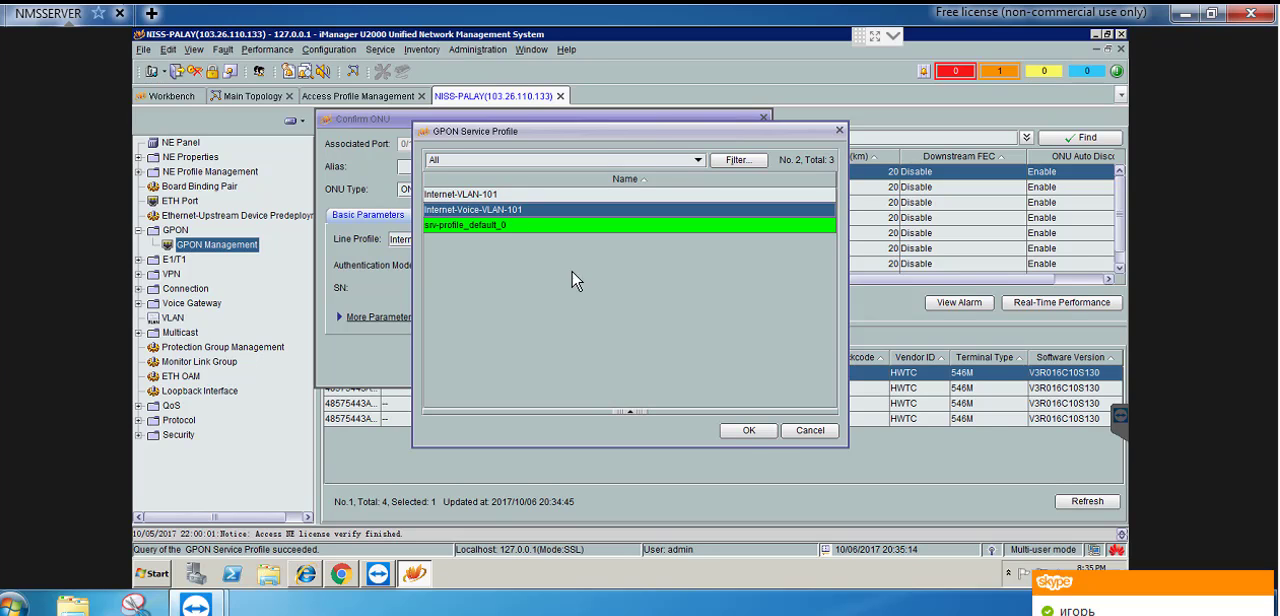
left_click(757, 433)
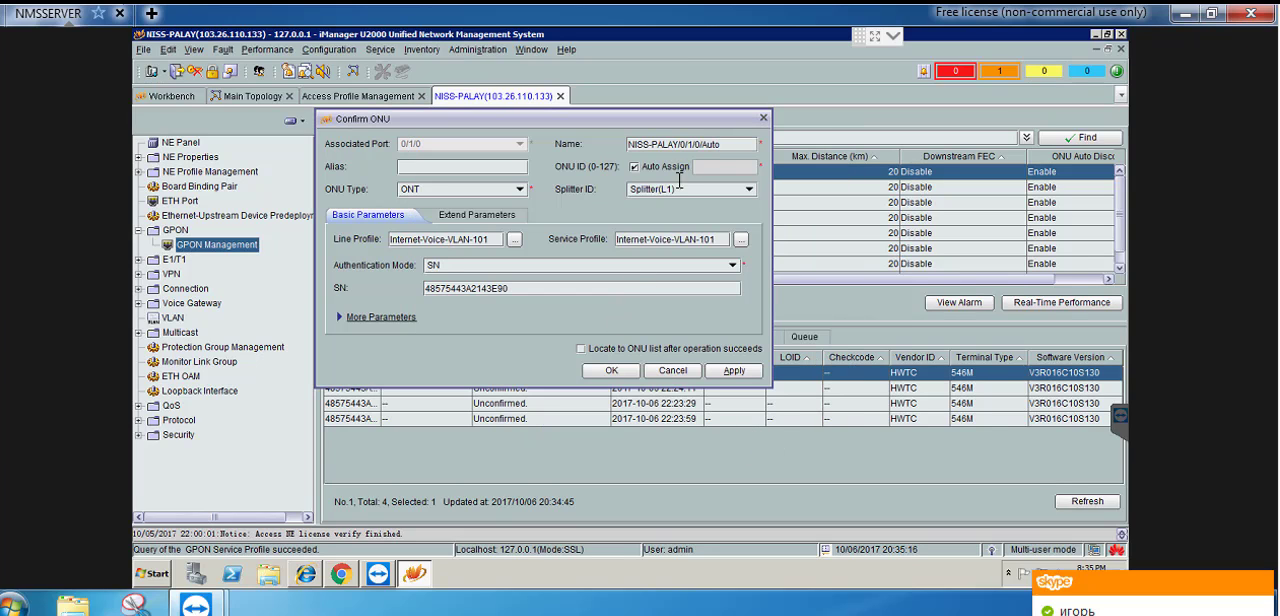
Name the ONU Customer-2, bind the general VAS profile WAN-PPPoE-Internet-VoIP-101 and confirm it with locating to the ONU list enabled
triple_click(621, 143)
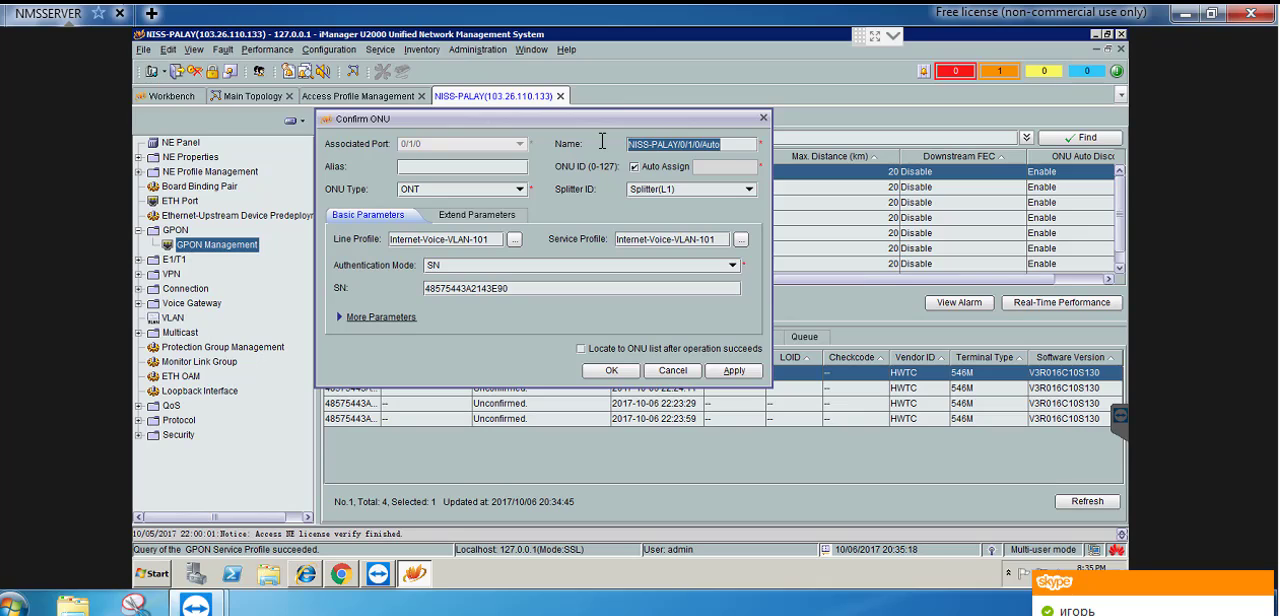
type("Customer-2")
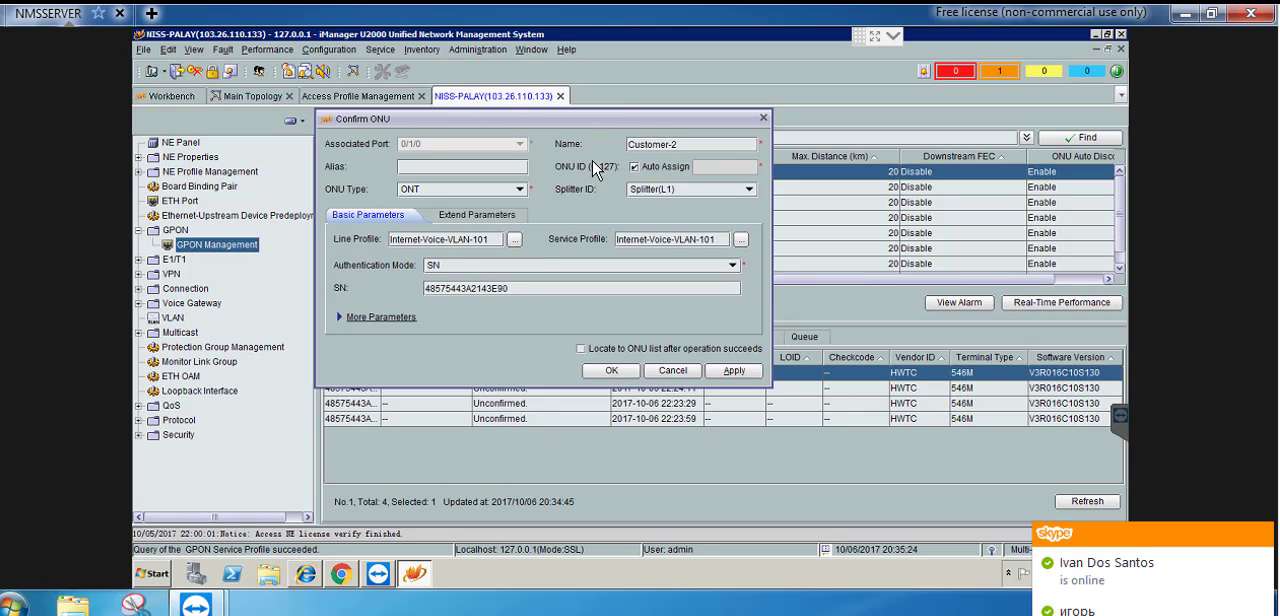
left_click(341, 318)
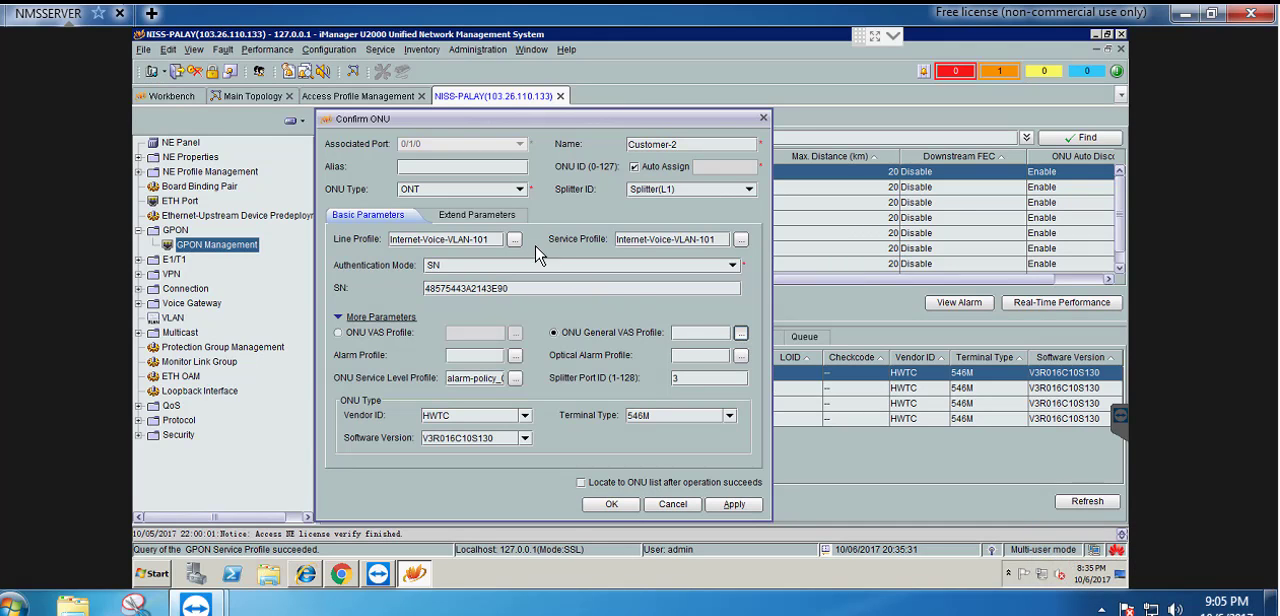
left_click(674, 333)
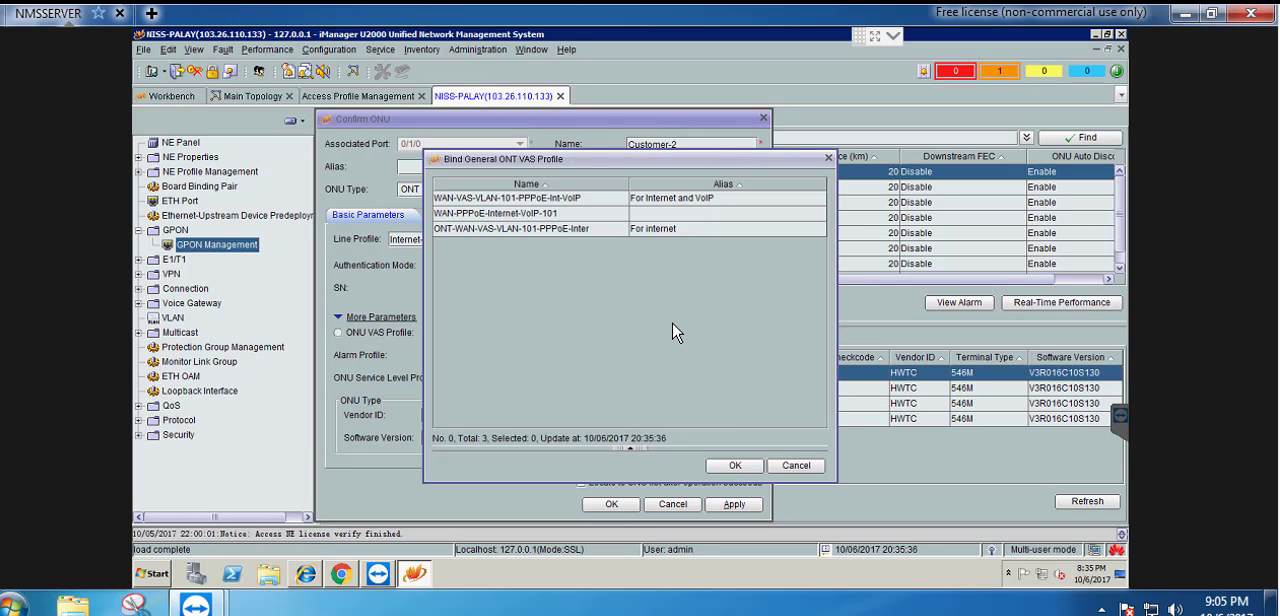
left_click(548, 214)
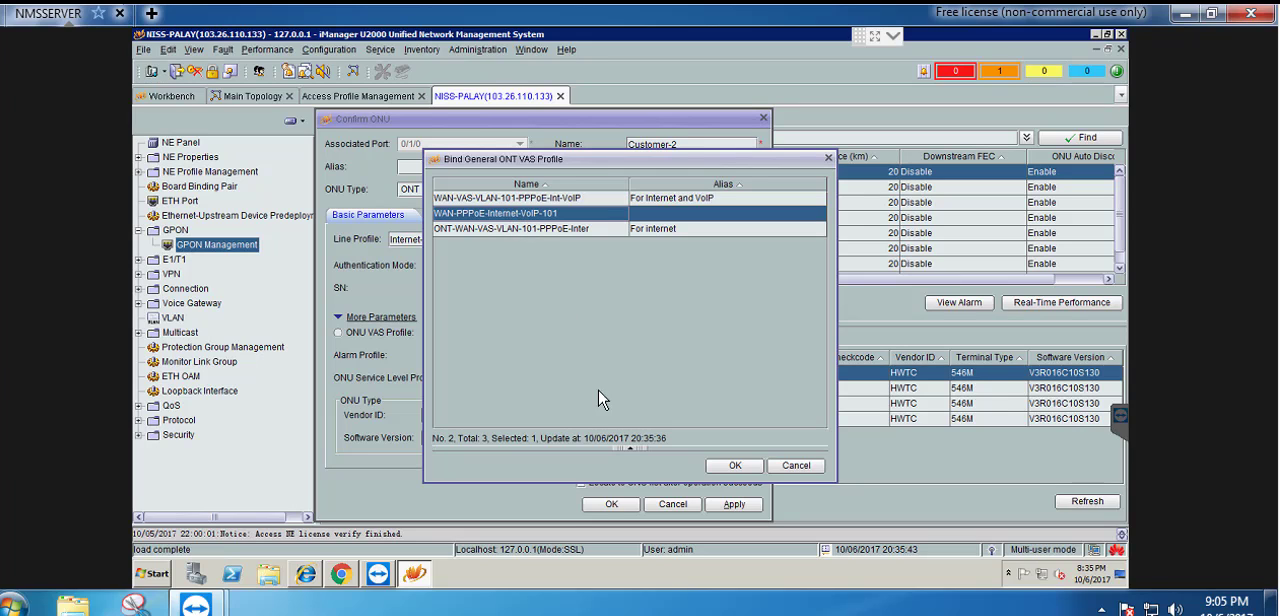
left_click(735, 465)
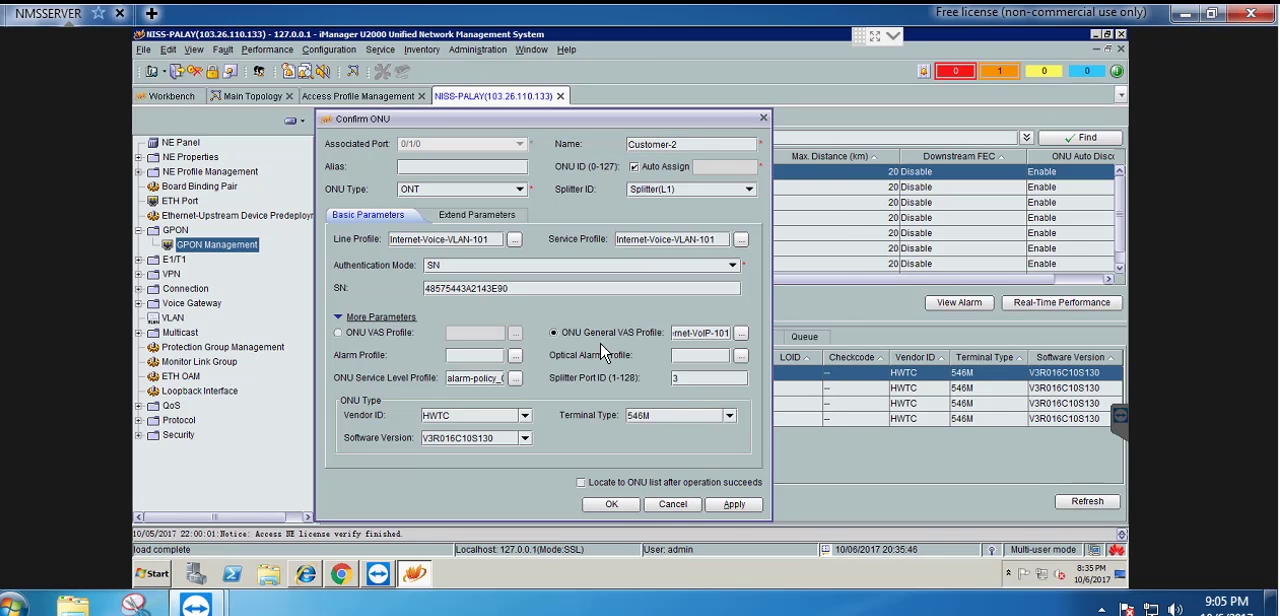
left_click(580, 483)
left_click(612, 505)
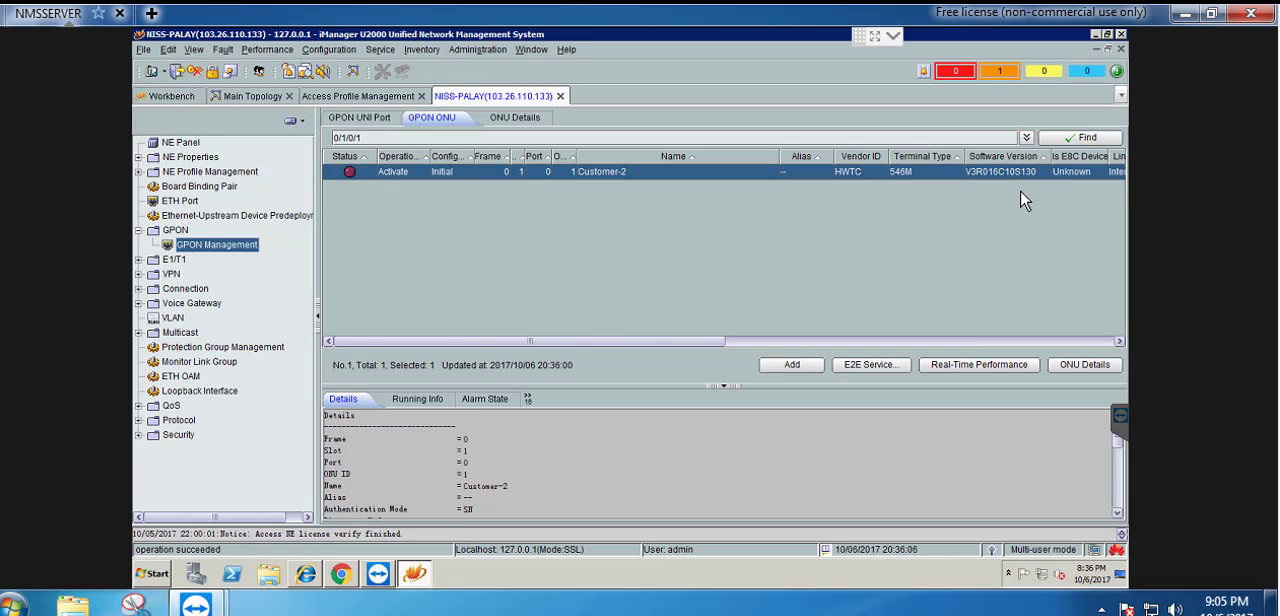
Refresh the ONU list and start adding a service port for Customer-2 with the alias Customer-2
left_click(1083, 141)
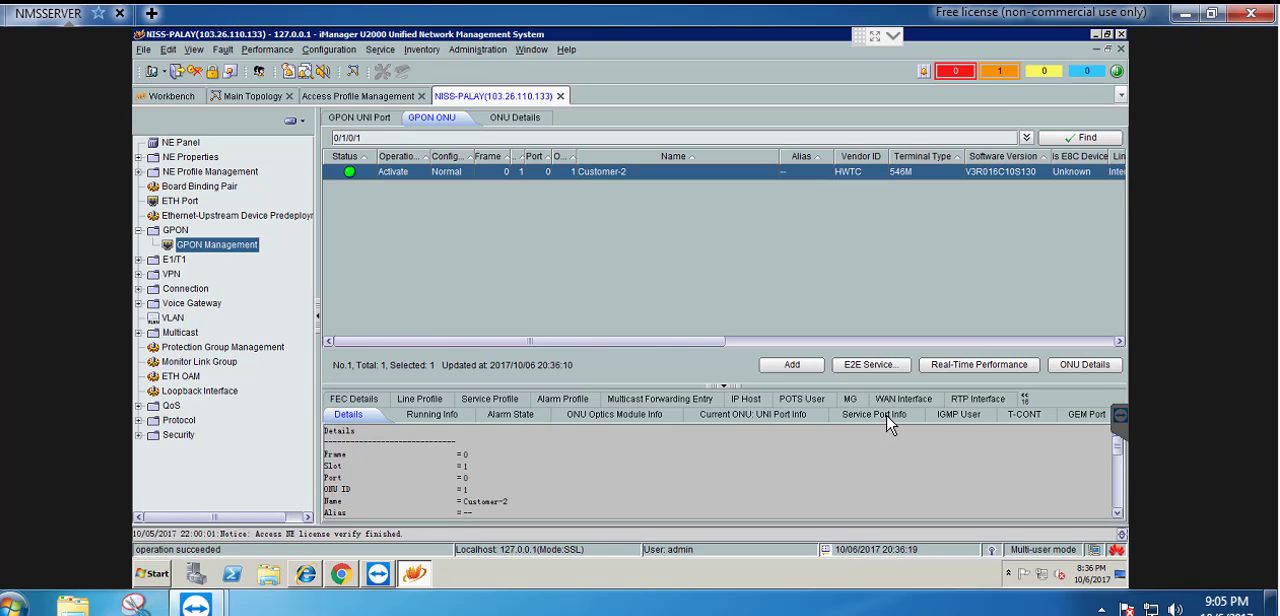
left_click(886, 416)
left_click_drag(777, 386, 777, 299)
right_click(555, 396)
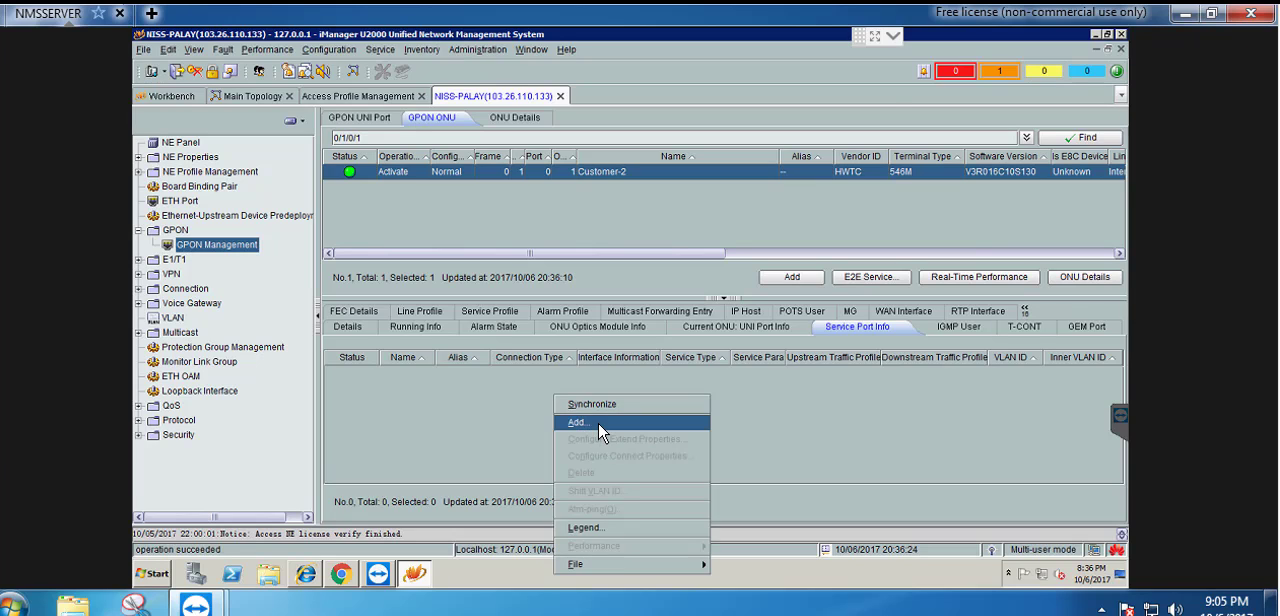
left_click(600, 423)
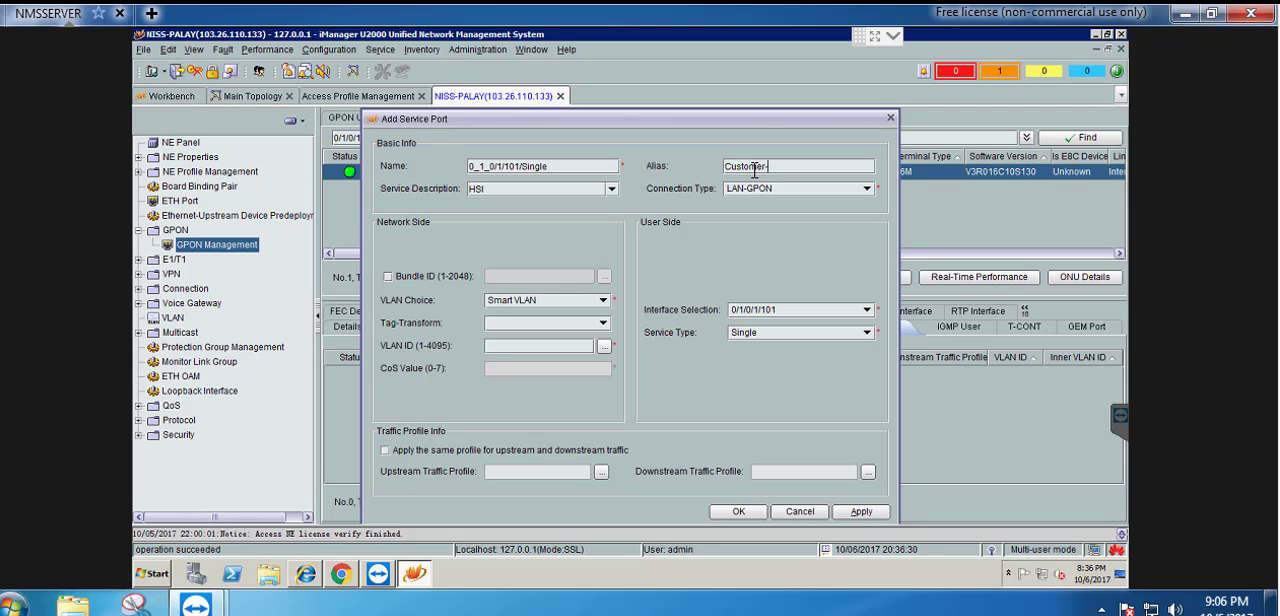
Set the service port's network side to the Translate tag transform and VLAN ID 101
left_click(549, 326)
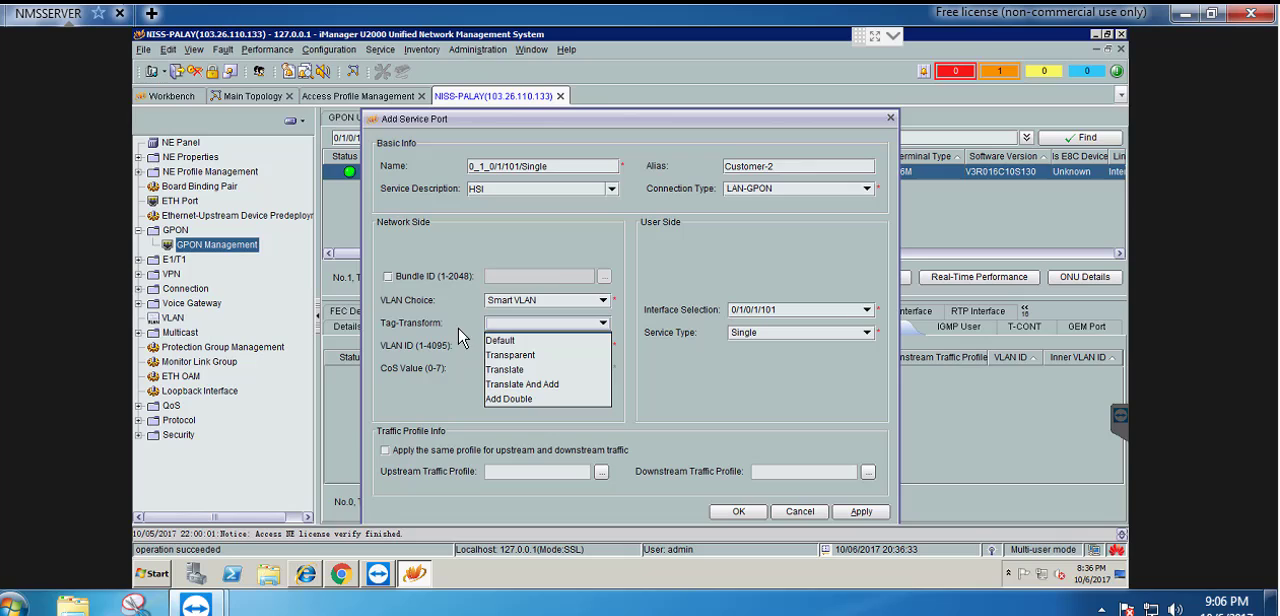
left_click(530, 370)
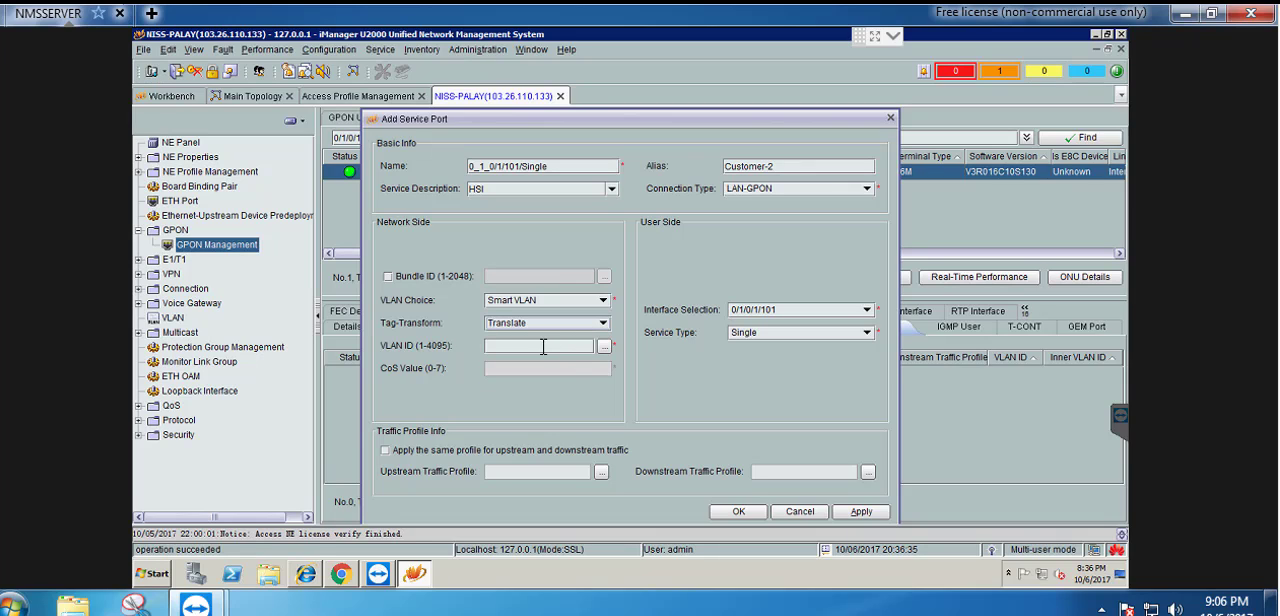
left_click(604, 345)
left_click(522, 263)
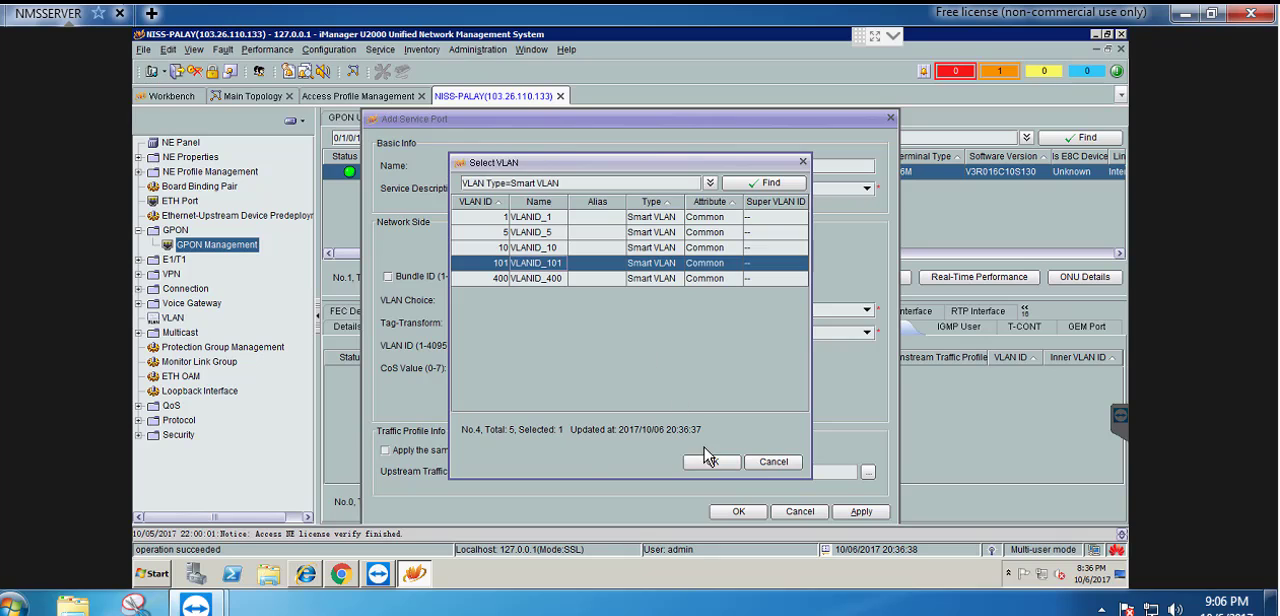
left_click(710, 462)
Set the user side to Multi-Service VLAN with user VLAN 101 and create the service port
left_click(797, 337)
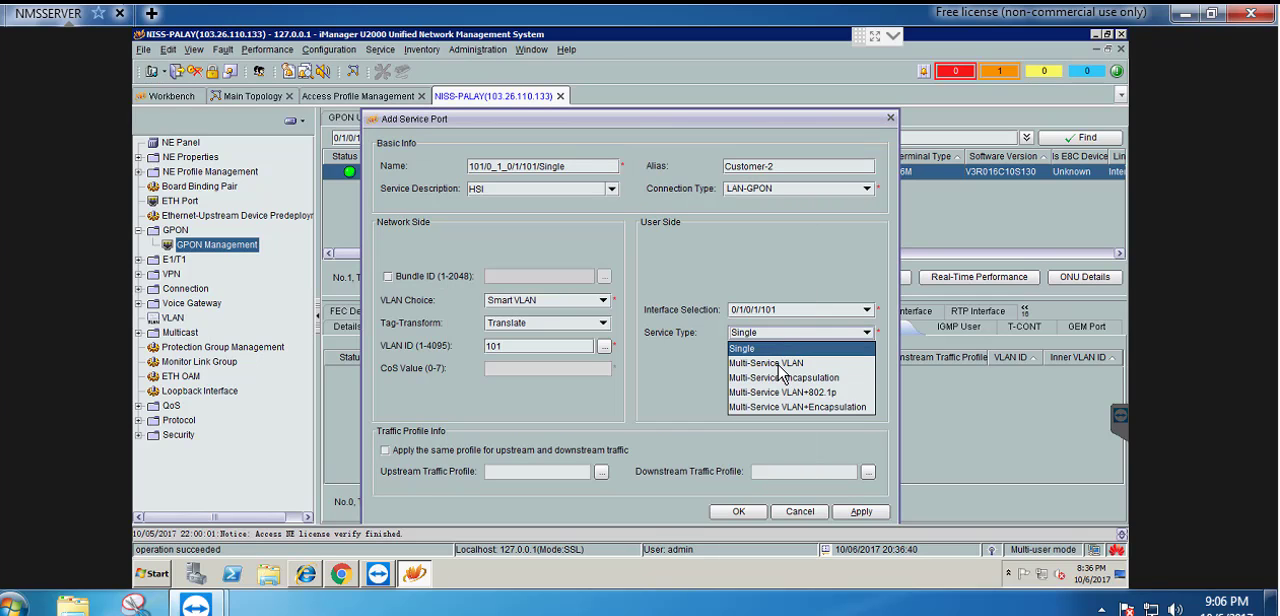
left_click(770, 366)
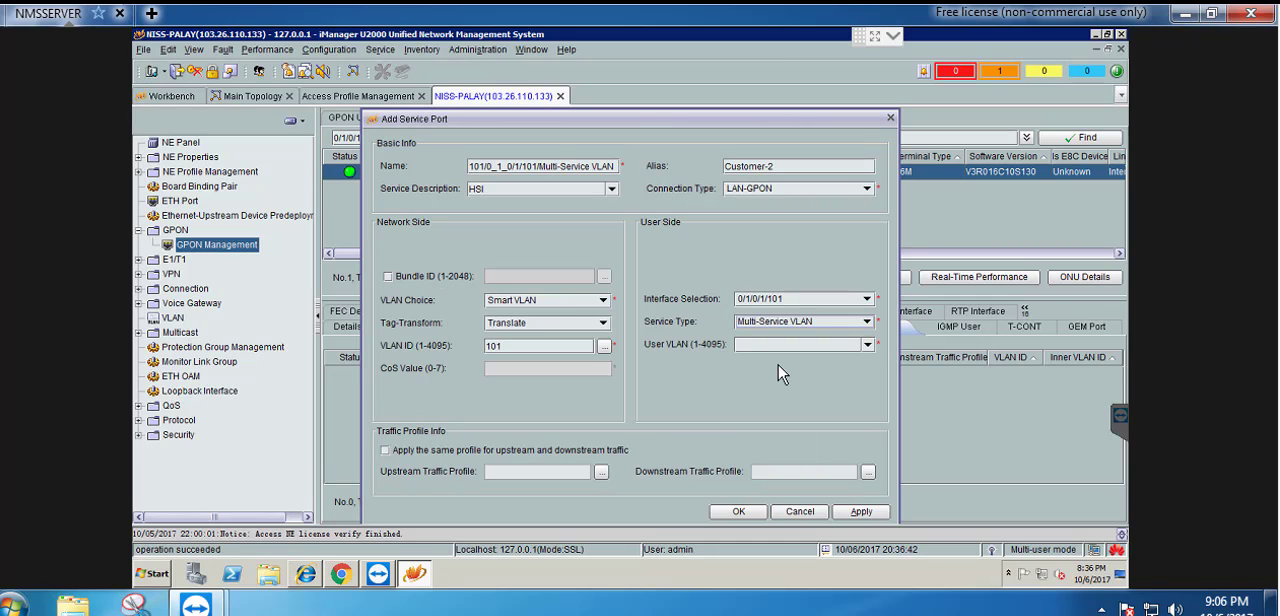
left_click(769, 344)
type("101")
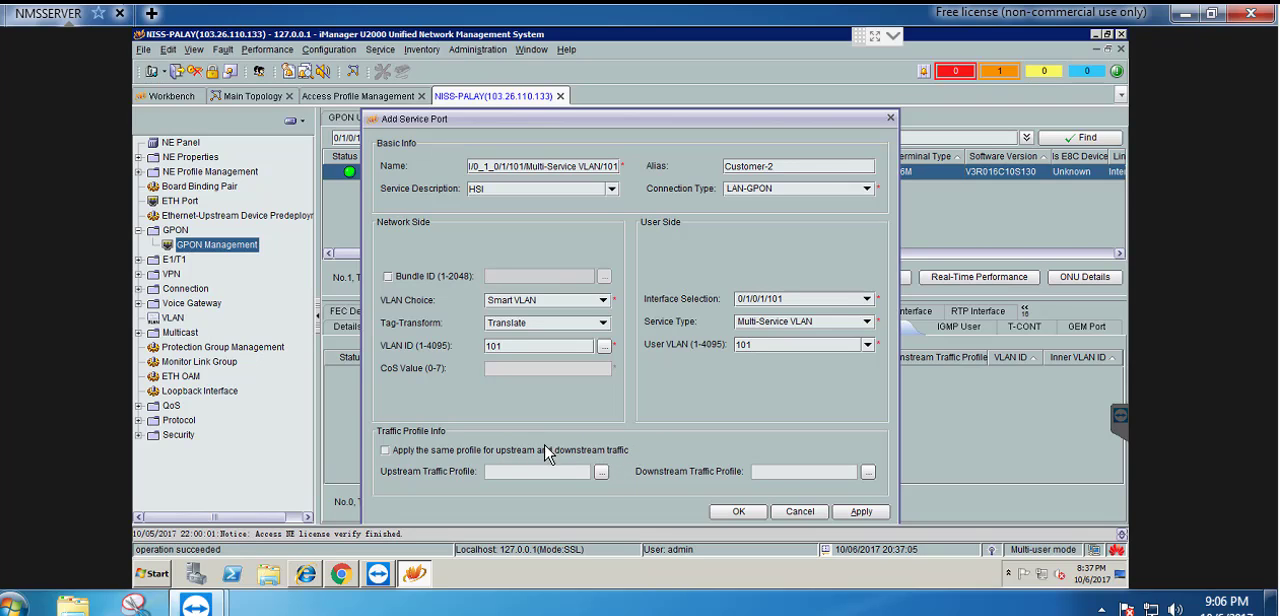
left_click(740, 512)
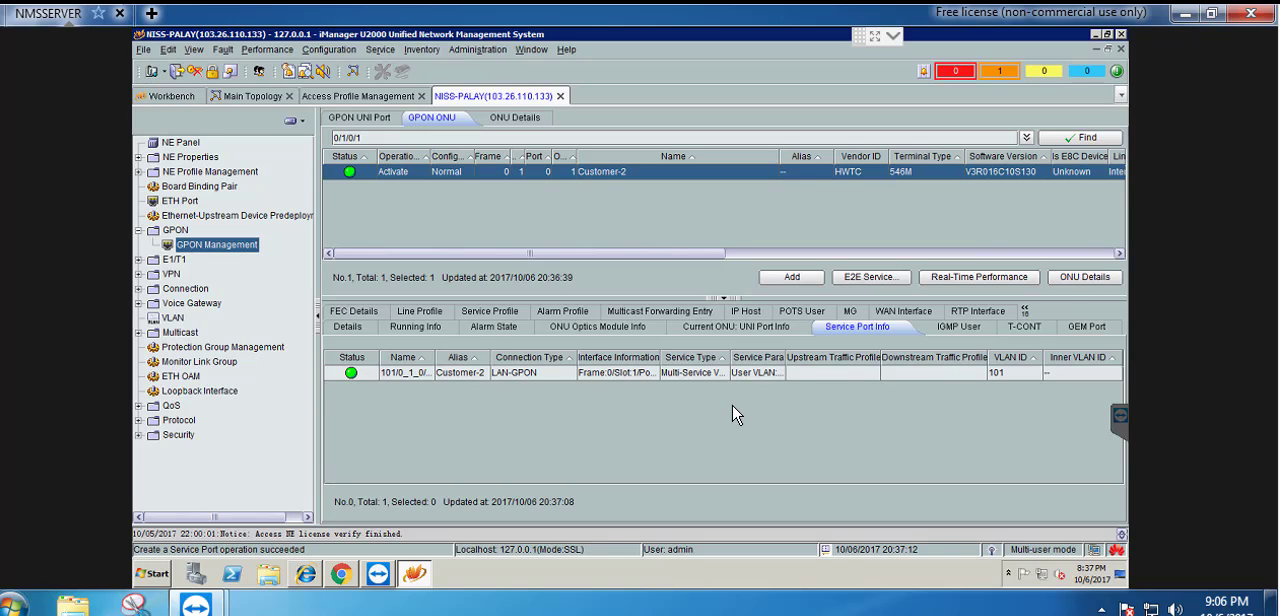
Refresh Customer-2's WAN interface information and open the value-added service configuration for this ONU
left_click(910, 312)
left_click(1065, 502)
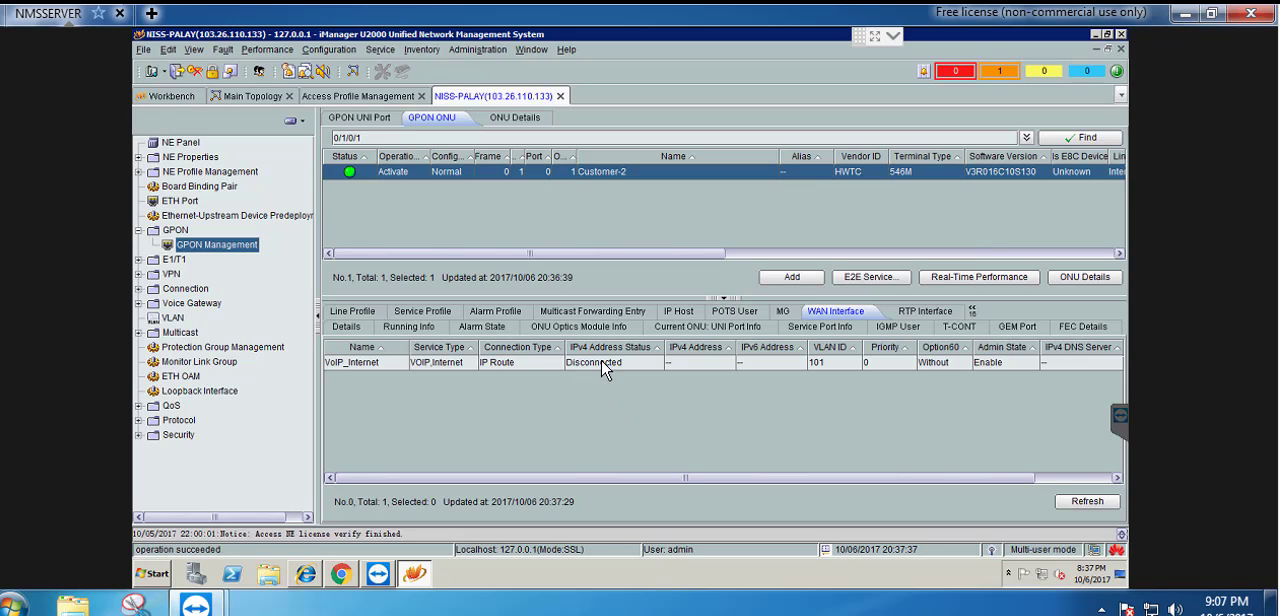
right_click(582, 171)
left_click(533, 184)
left_click(530, 171)
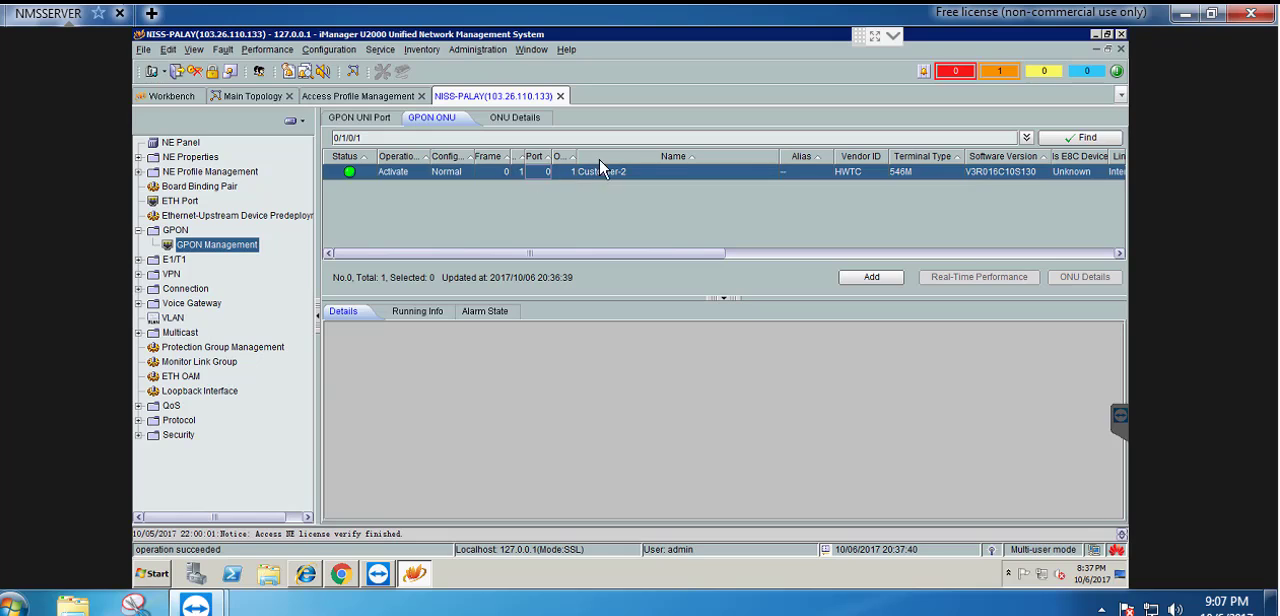
left_click(517, 171)
right_click(534, 175)
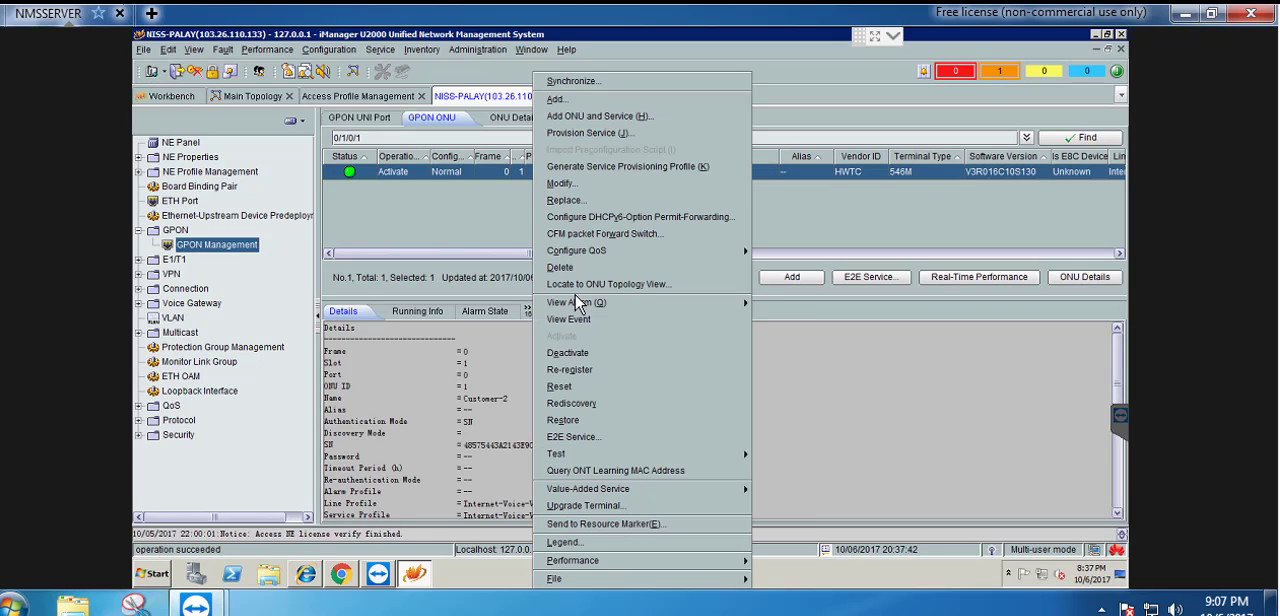
mouse_move(660, 489)
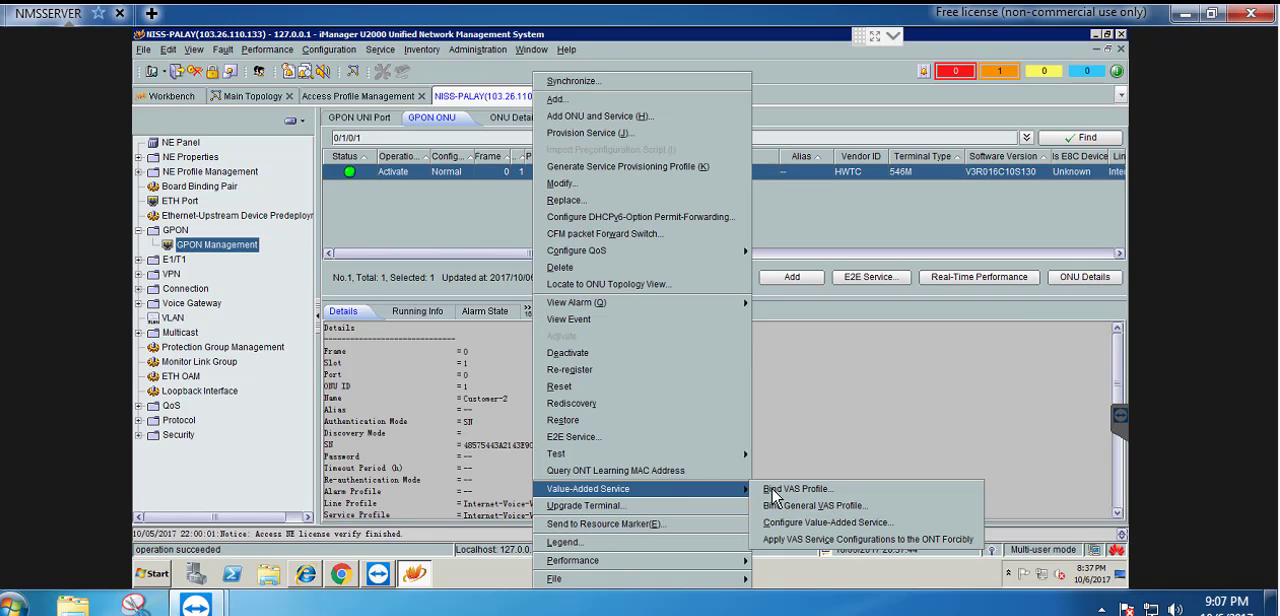
left_click(812, 526)
Replace the PPPoE user name of WAN1 with niss1, copied from the sticky note
left_click_drag(553, 422, 468, 422)
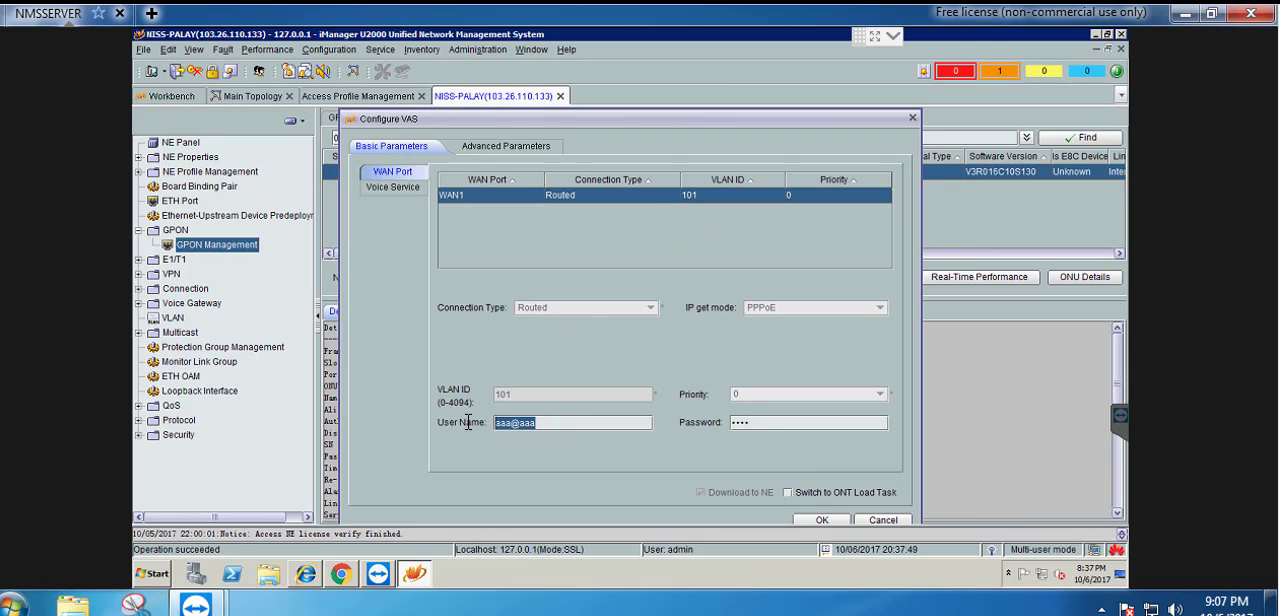
key("alt+Tab")
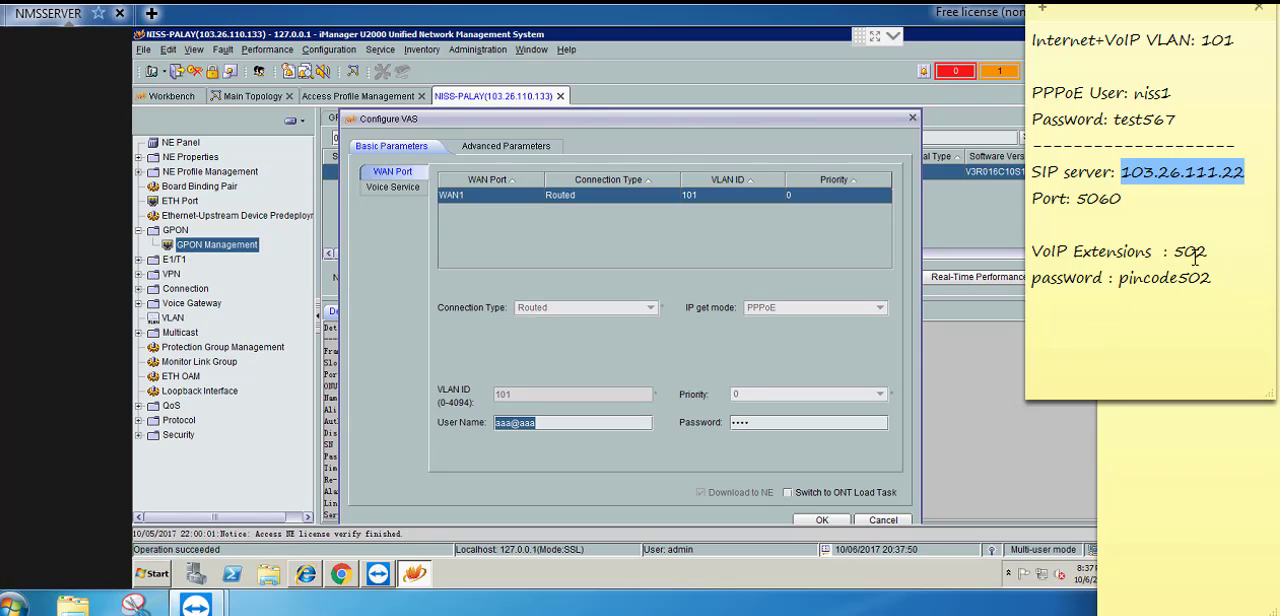
double_click(1157, 93)
key("ctrl+c")
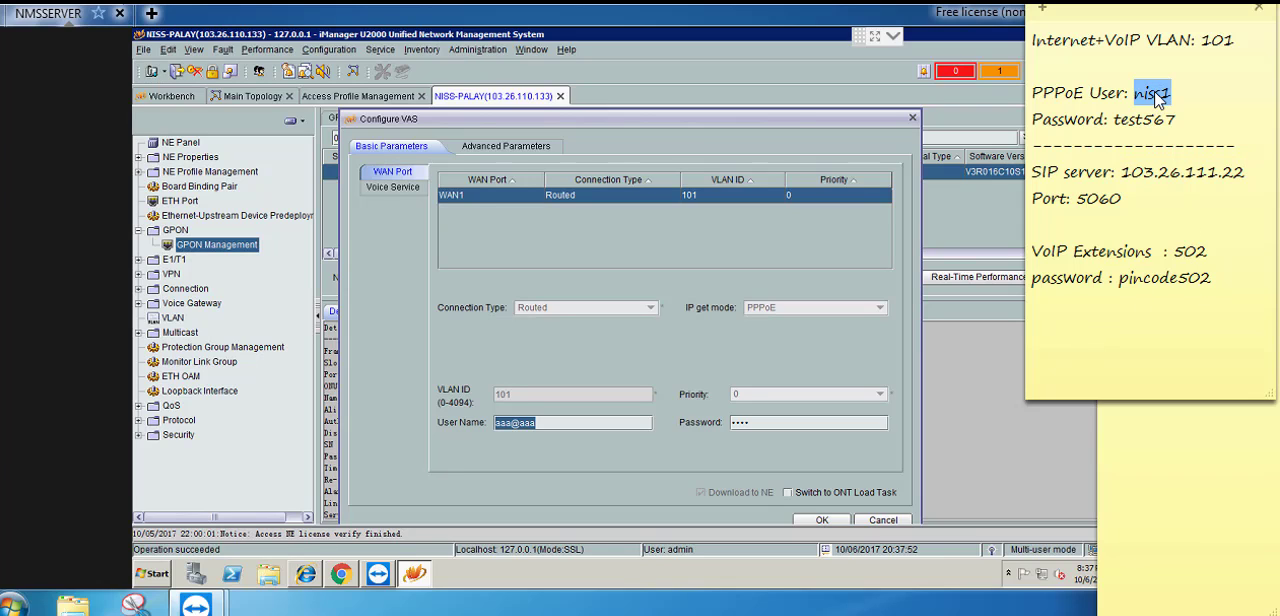
left_click(574, 418)
key("ctrl+v")
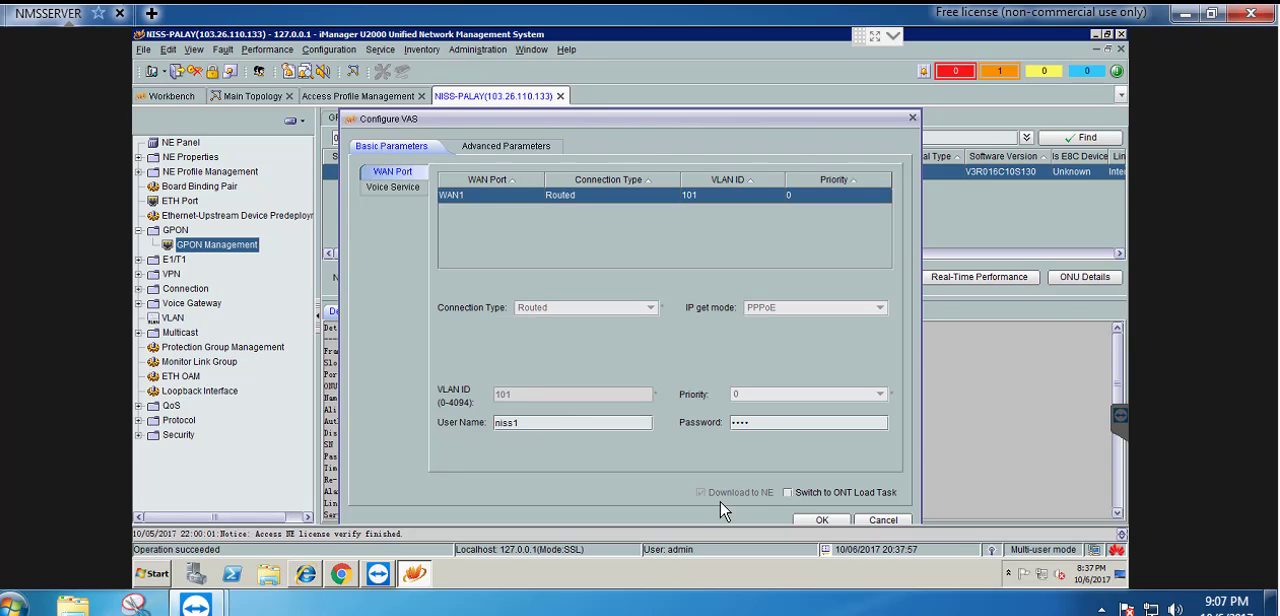
Replace the PPPoE password of WAN1 with the one copied from the sticky note
key("alt+Tab")
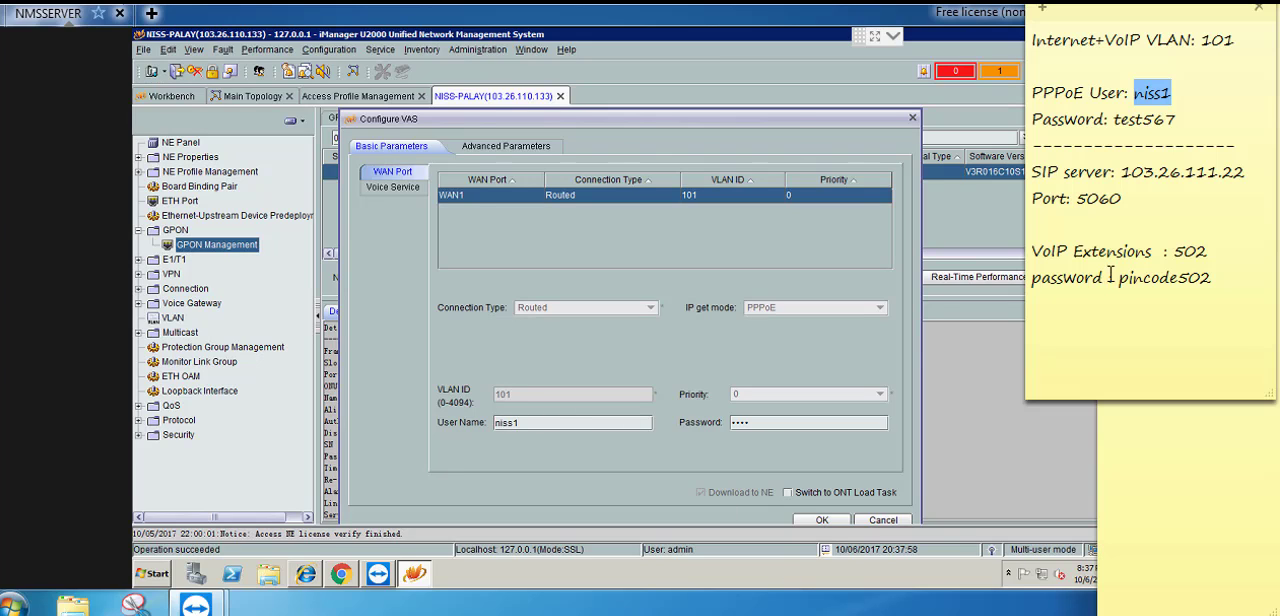
double_click(1148, 118)
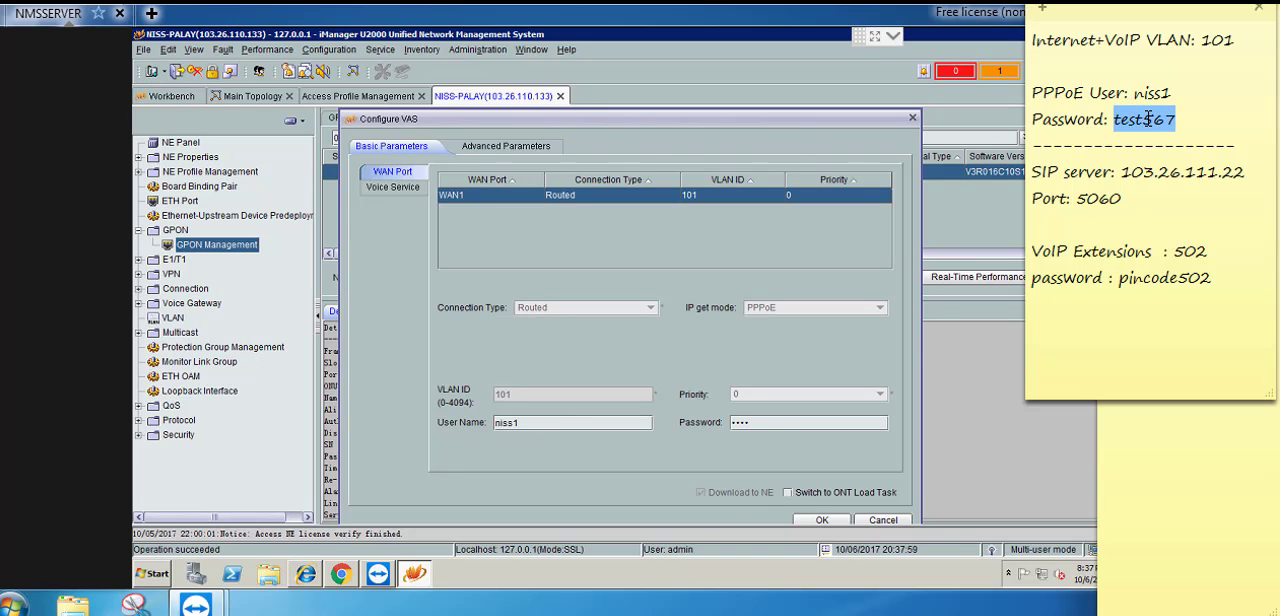
left_click(772, 425)
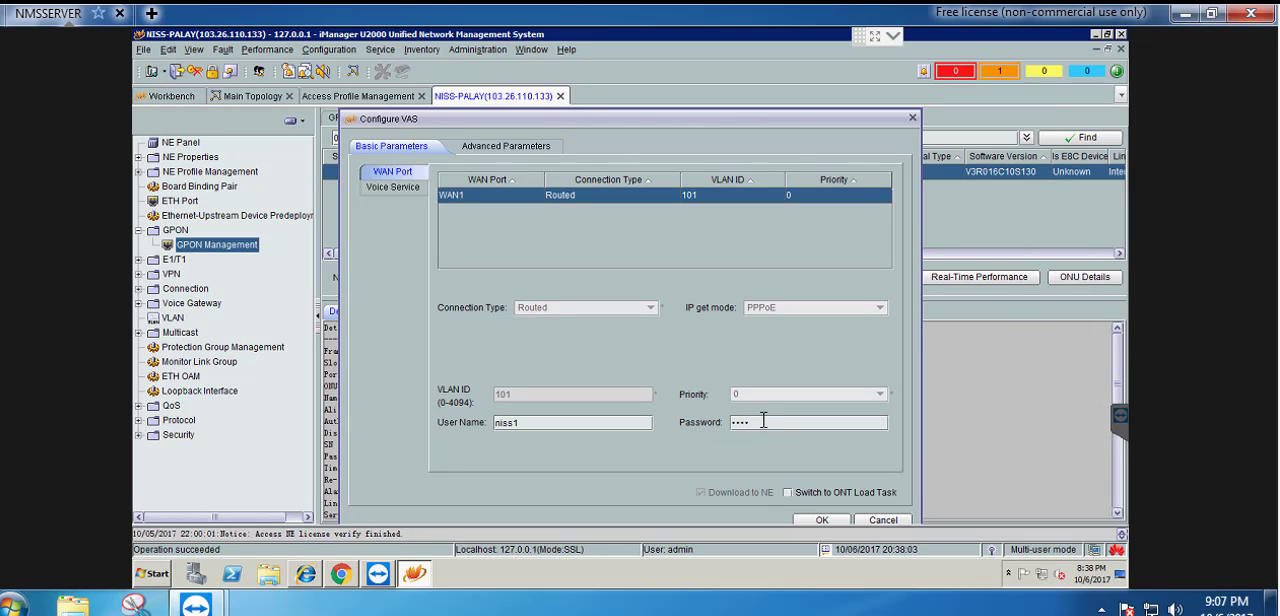
double_click(763, 420)
key("ctrl+v")
For SIP voice interface 1, set the directory number to 502 and fill in the auth password from the sticky note
left_click(378, 188)
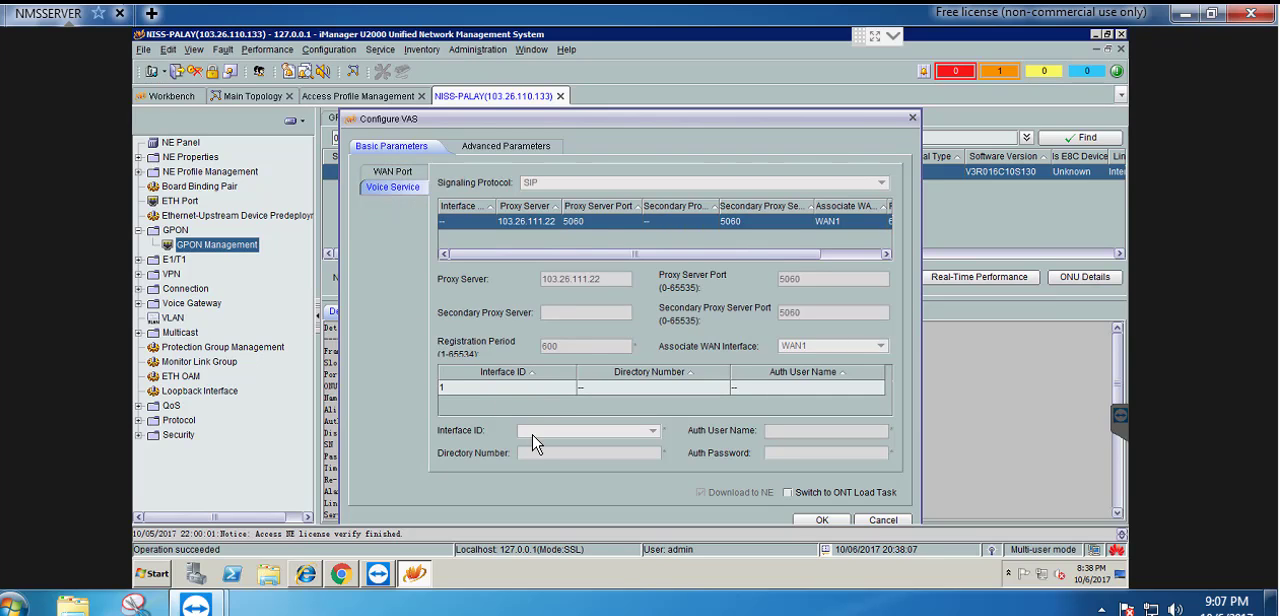
left_click(547, 385)
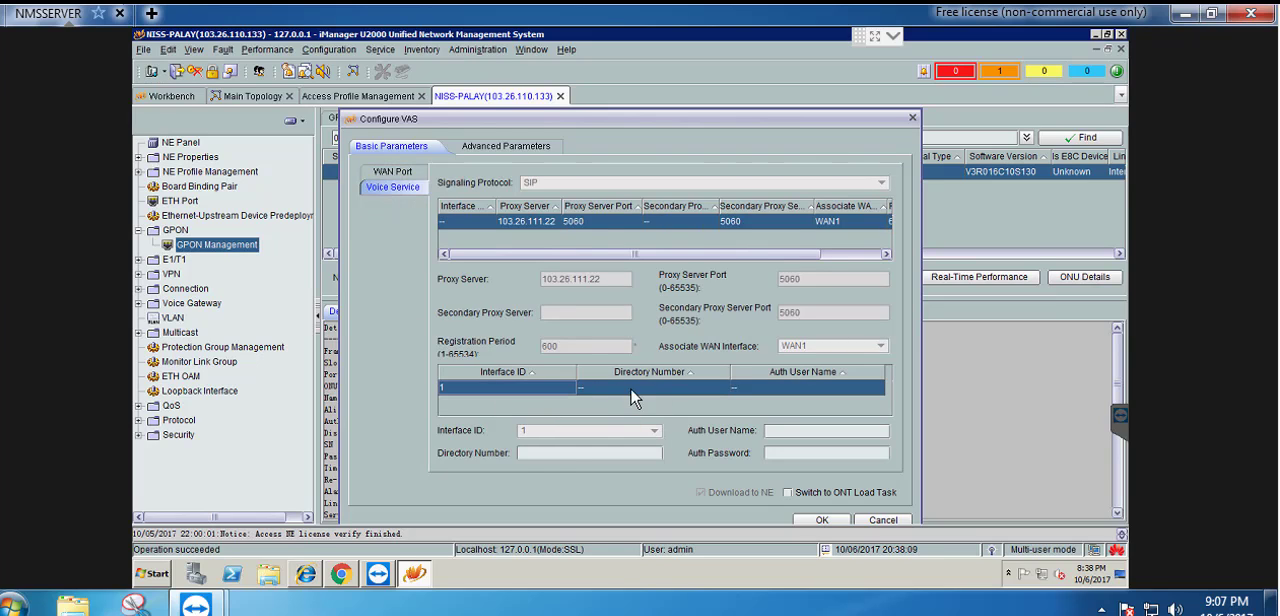
left_click(544, 455)
left_click(592, 614)
double_click(1188, 250)
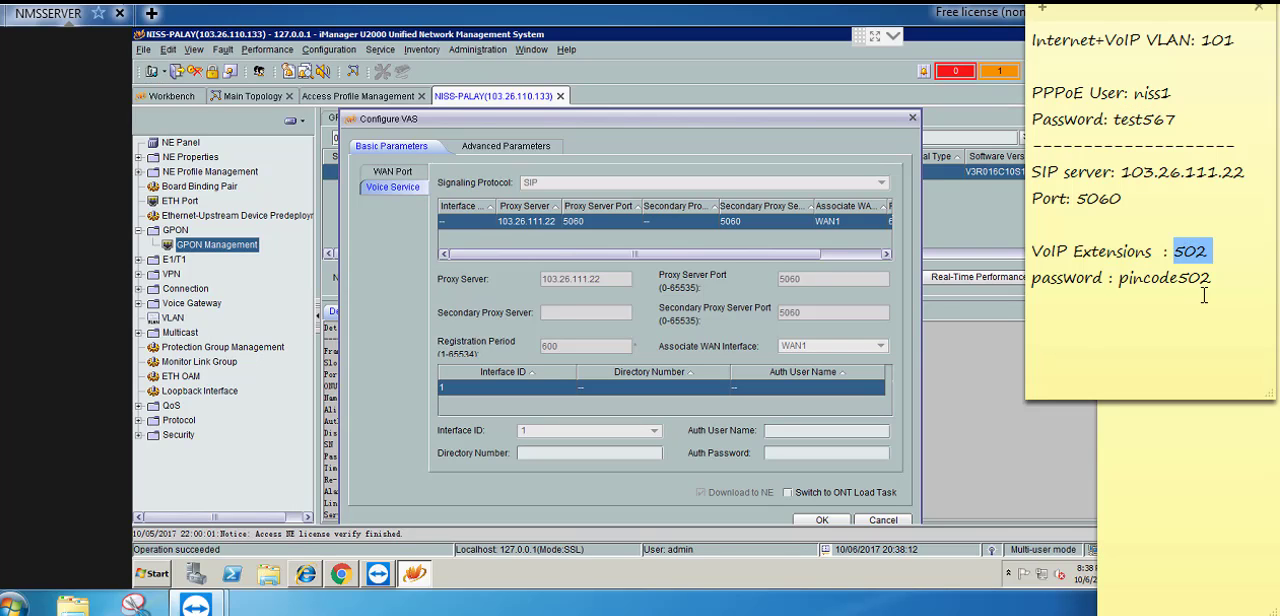
left_click_drag(1212, 284, 1117, 283)
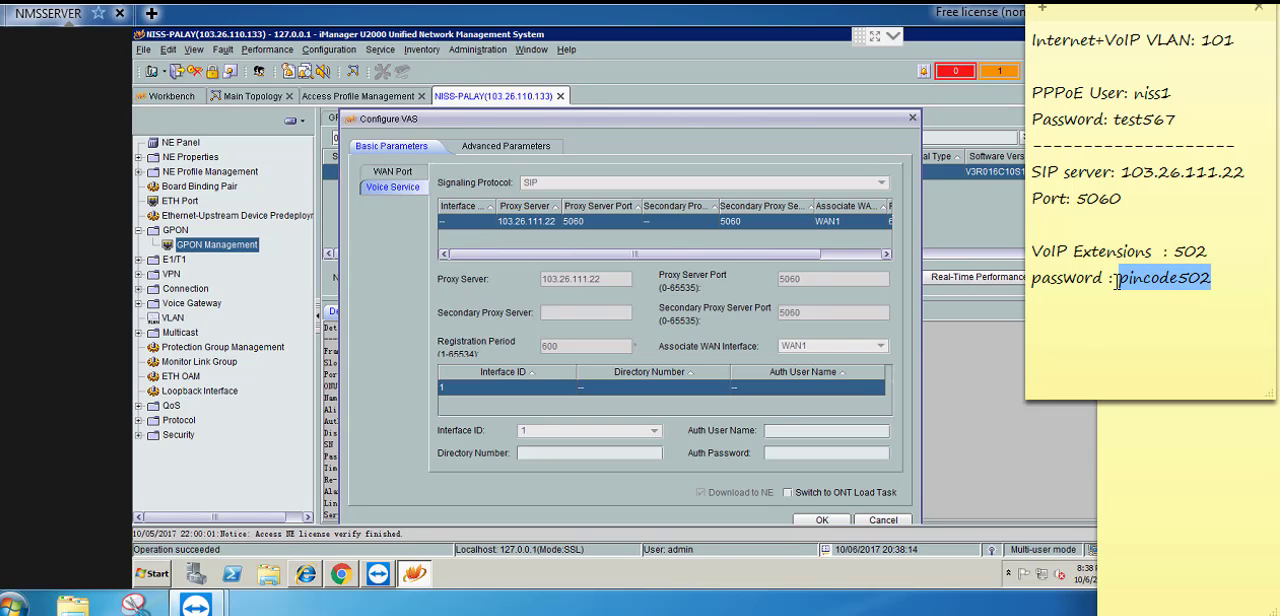
left_click(575, 457)
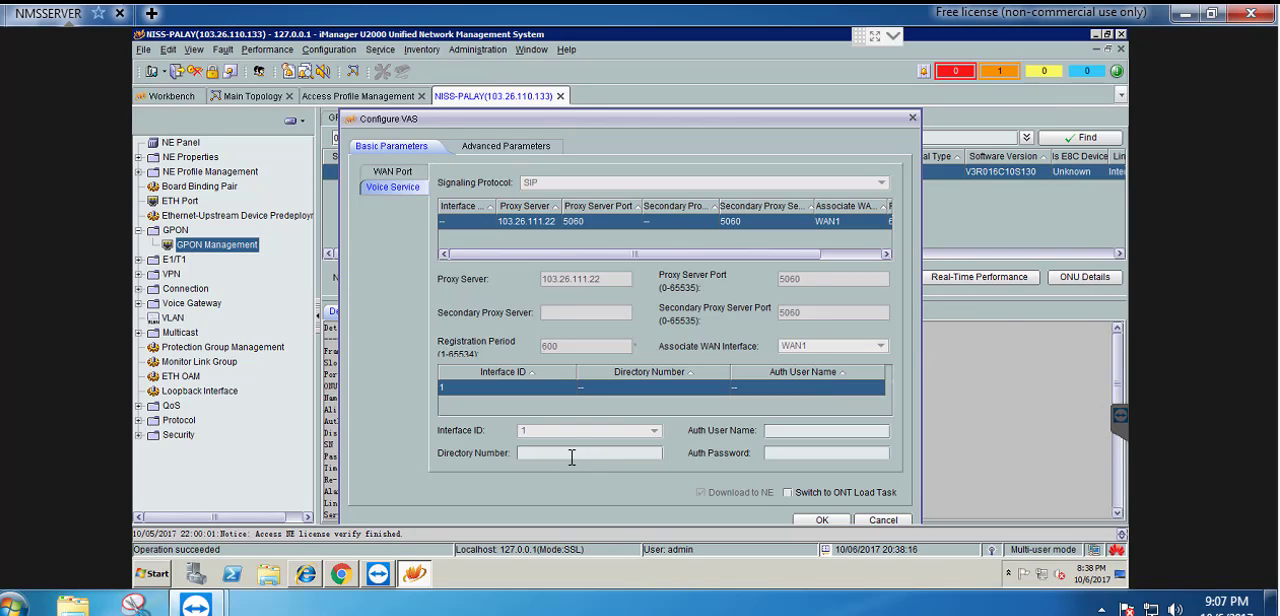
type("502")
left_click(788, 452)
Enable switching to the ONT load task and apply the VAS configuration to the ONU
left_click(788, 493)
left_click(818, 521)
left_click(606, 336)
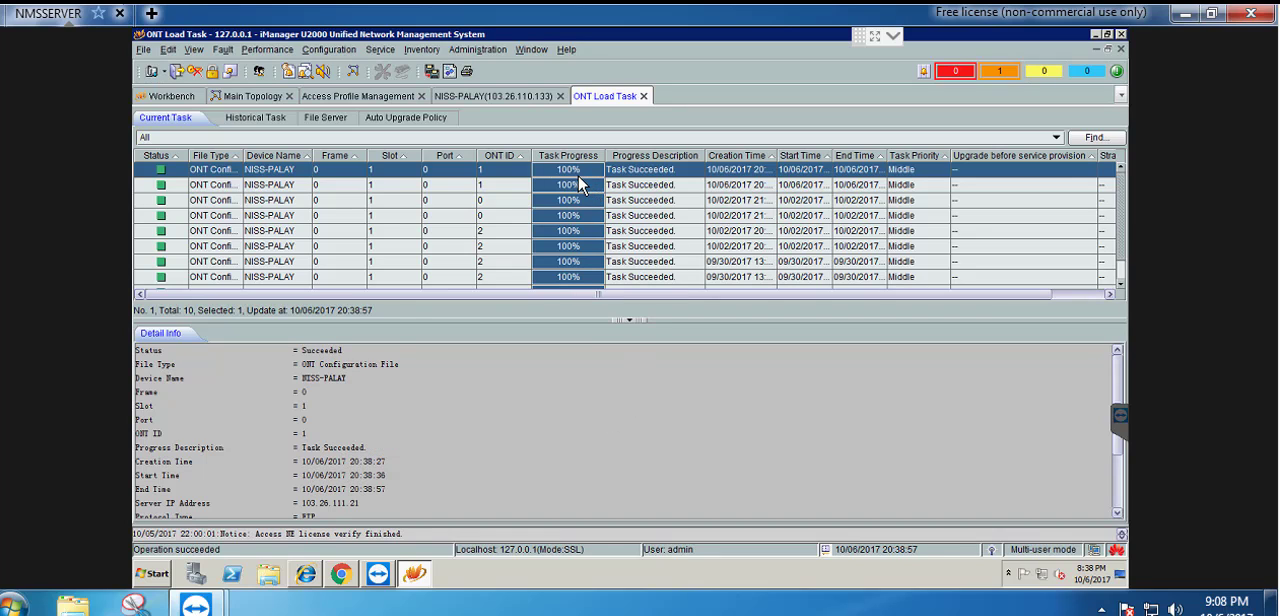
Examine Customer-2's WAN interface connection and POTS user status on NISS-PALAY
left_click(487, 103)
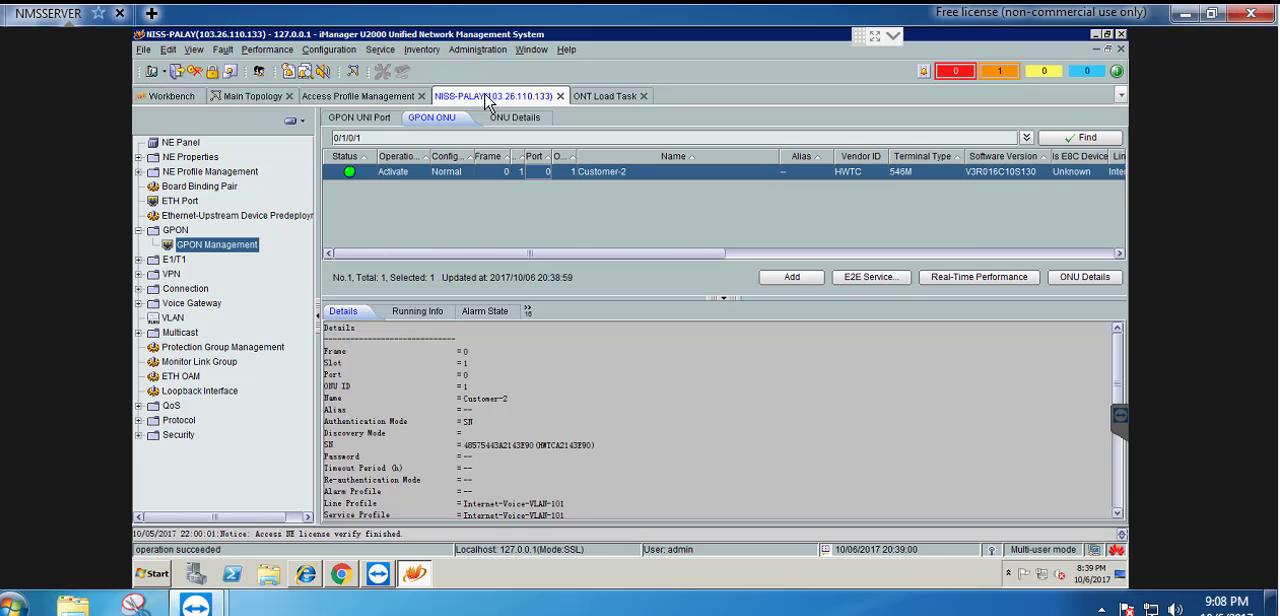
left_click(527, 311)
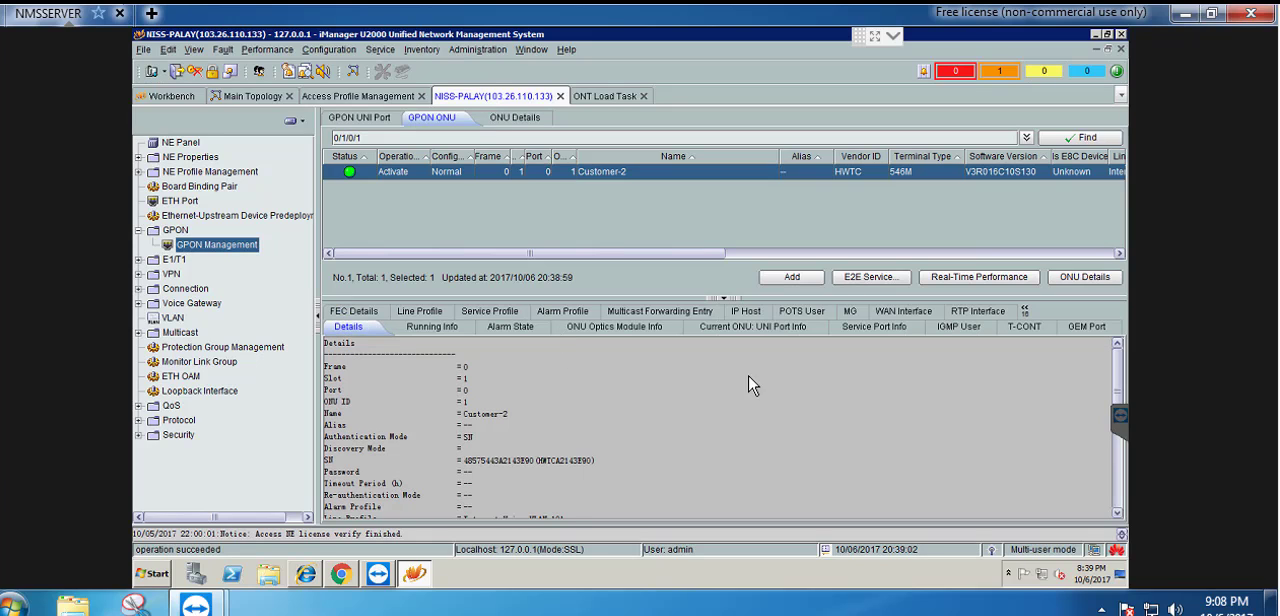
left_click(898, 313)
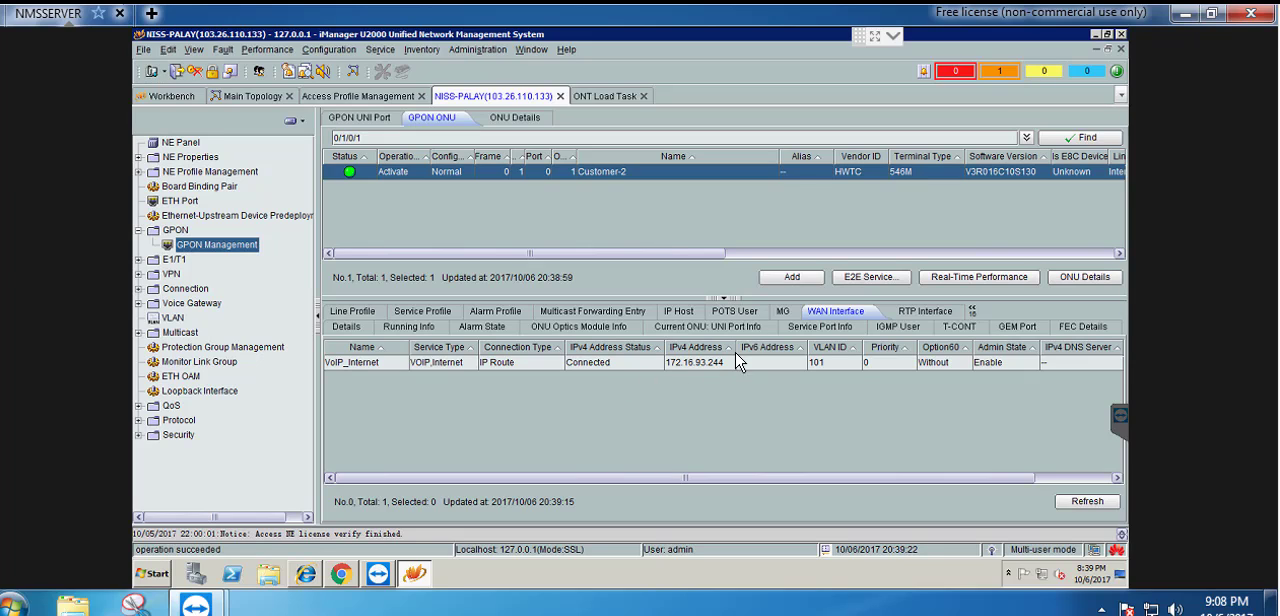
left_click(738, 314)
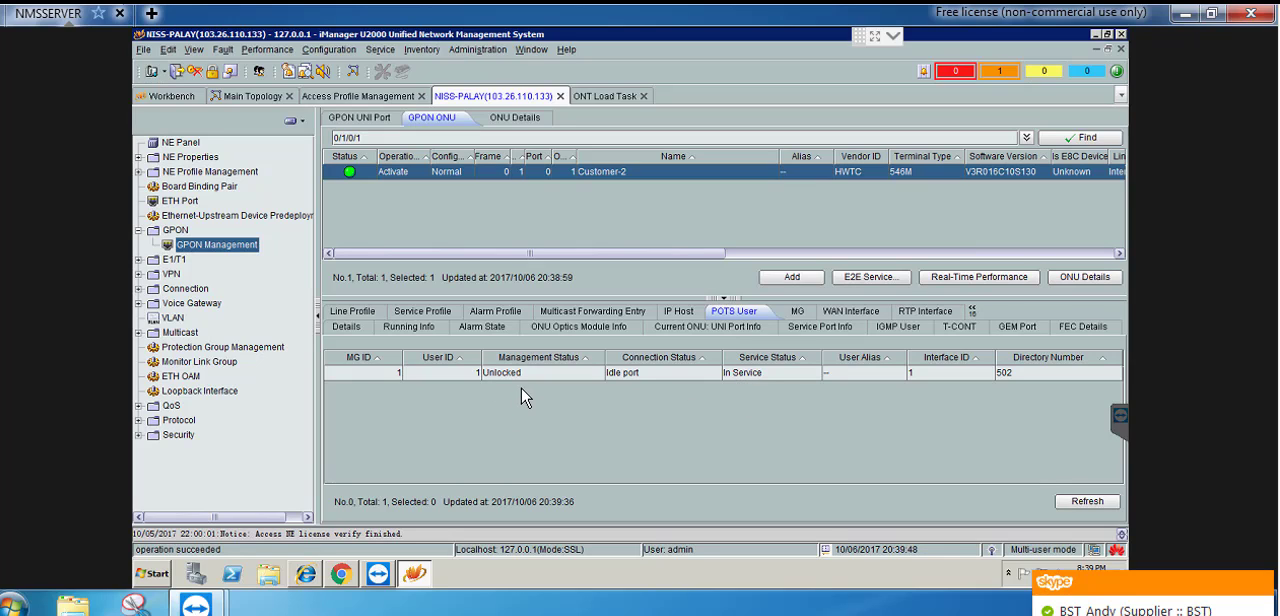
left_click(855, 311)
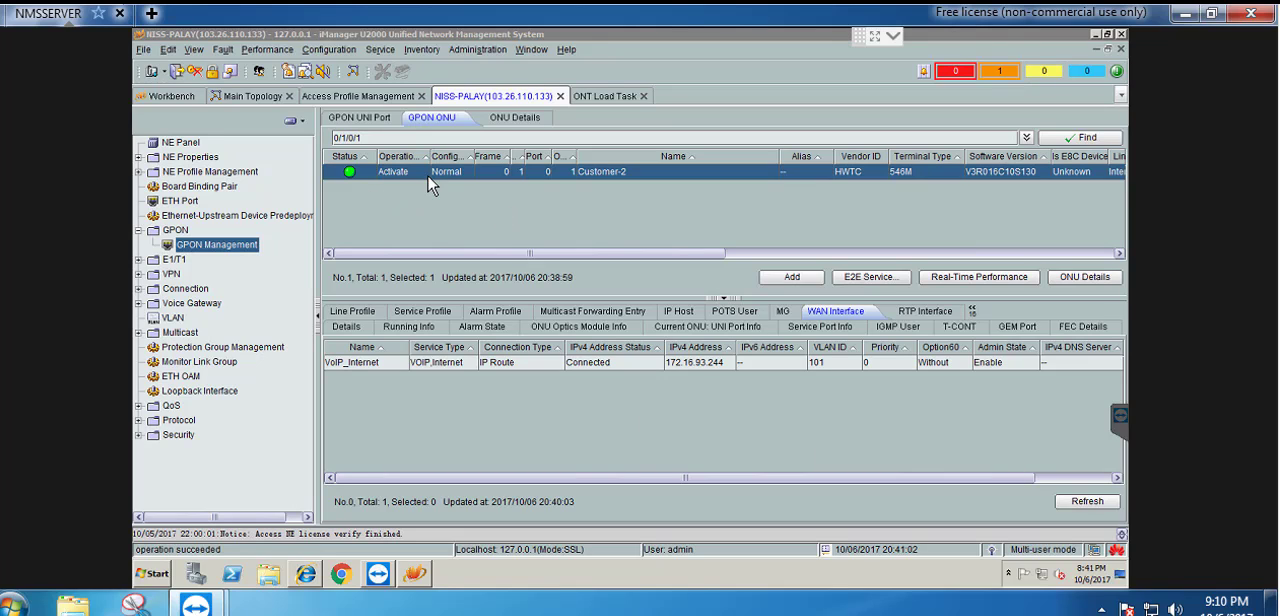
left_click(350, 100)
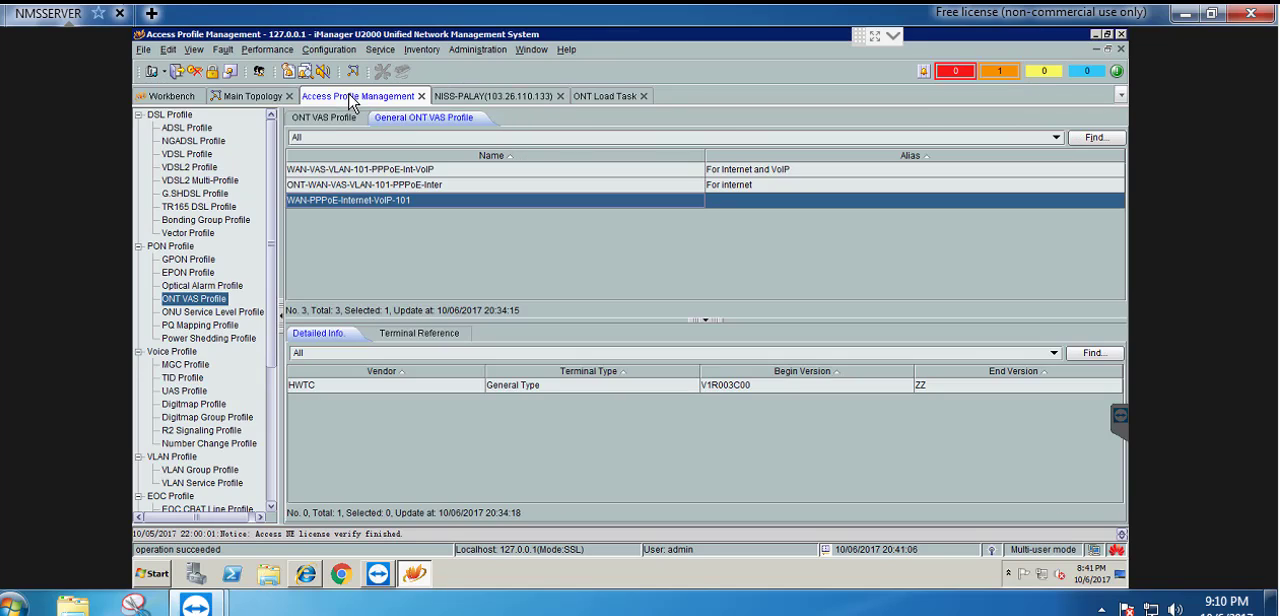
left_click(247, 102)
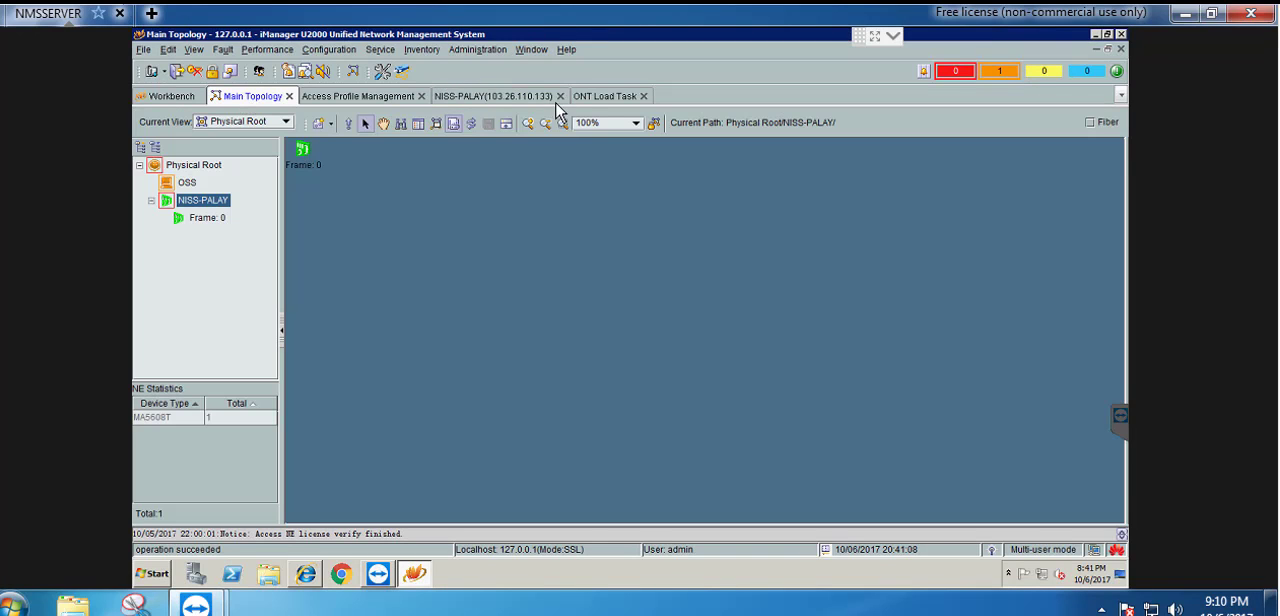
Start confirming the first unregistered ONU on port 0/1/0 of NISS-PALAY and name it Customer-3
left_click(466, 104)
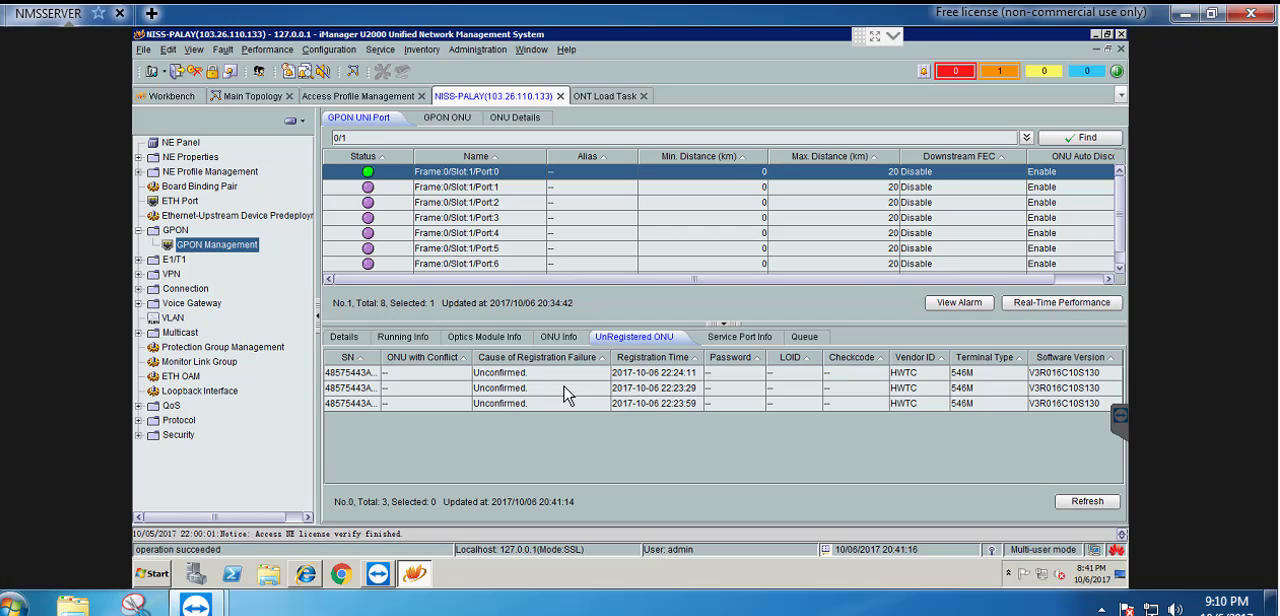
left_click(556, 376)
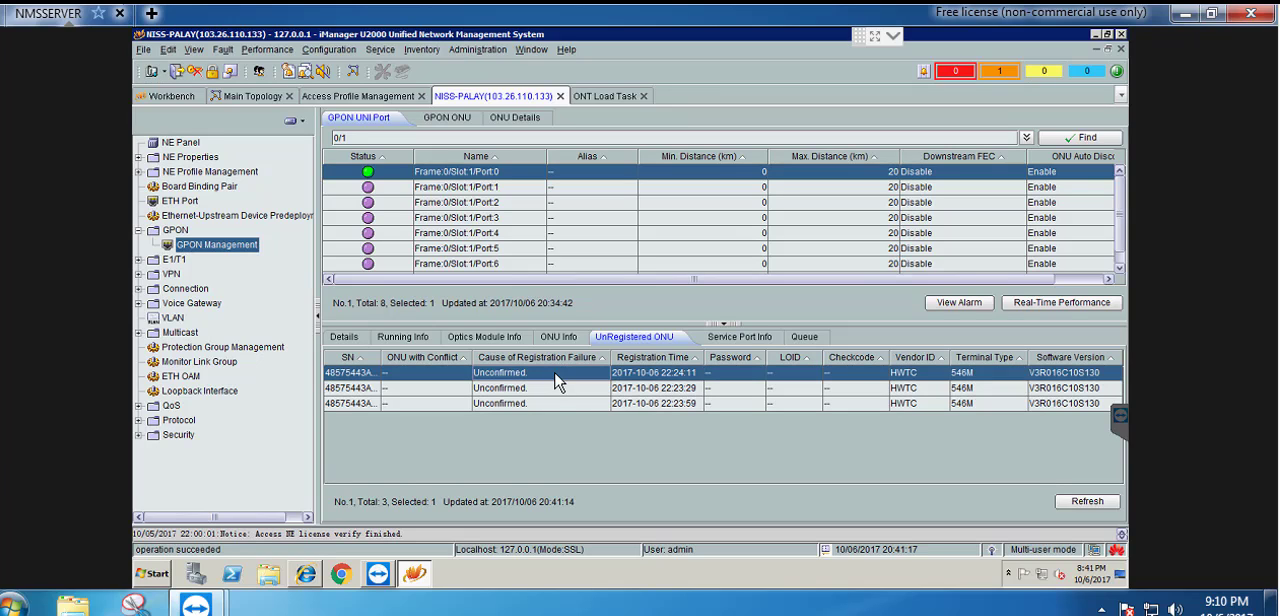
right_click(556, 377)
left_click(589, 384)
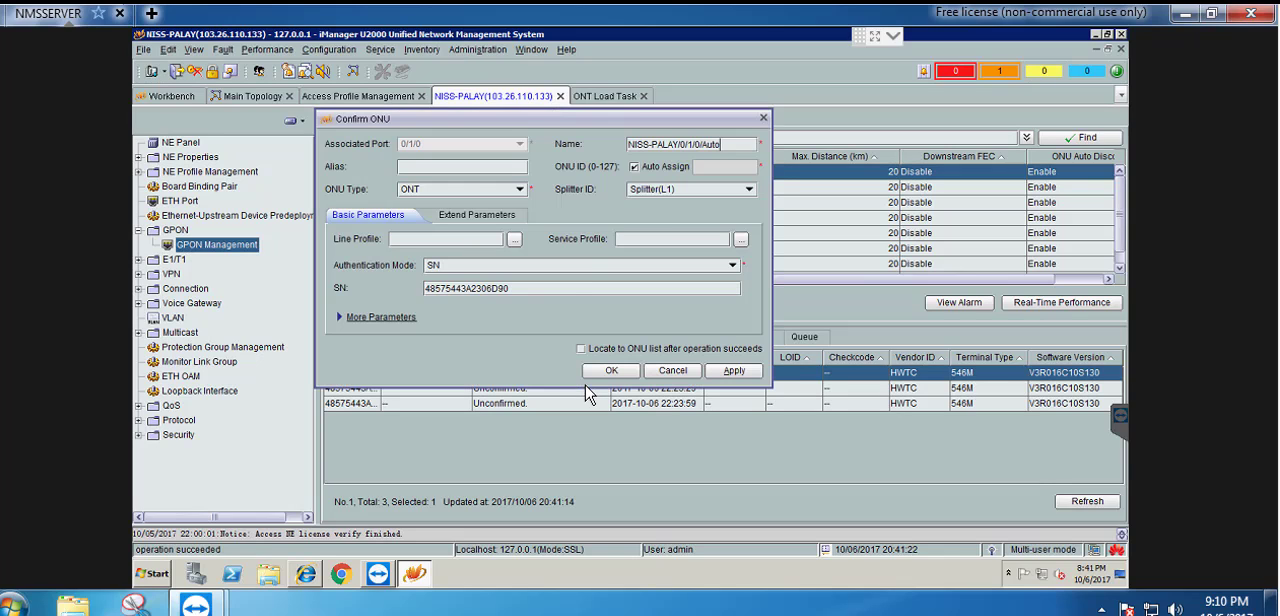
left_click_drag(731, 150, 570, 146)
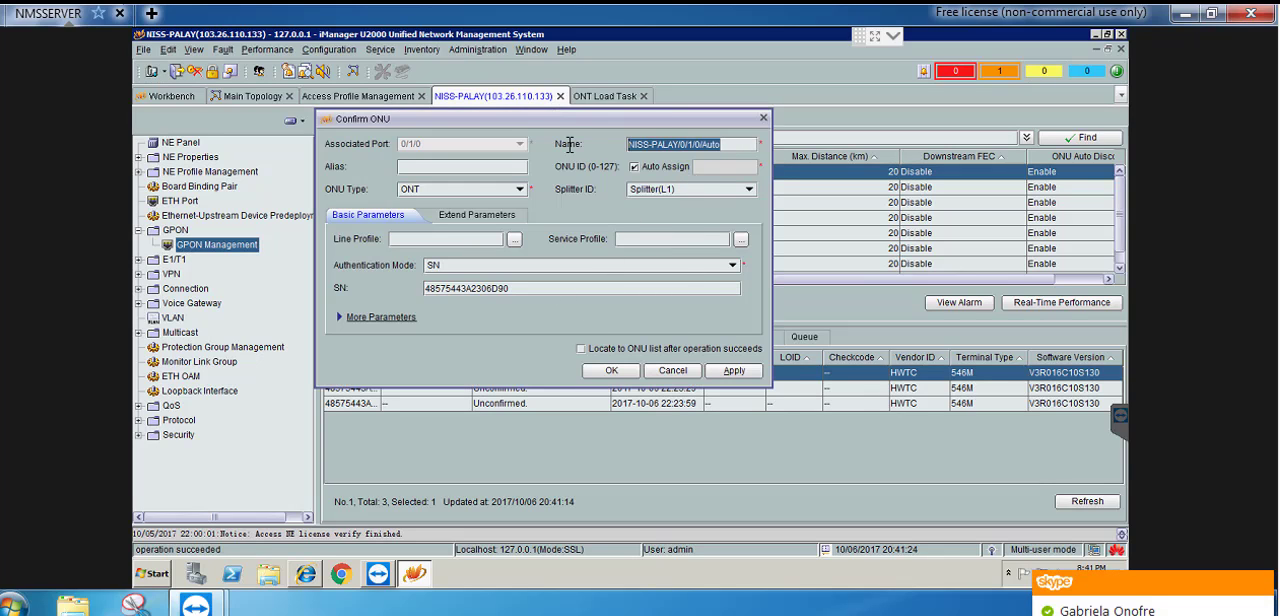
type("Customer-3")
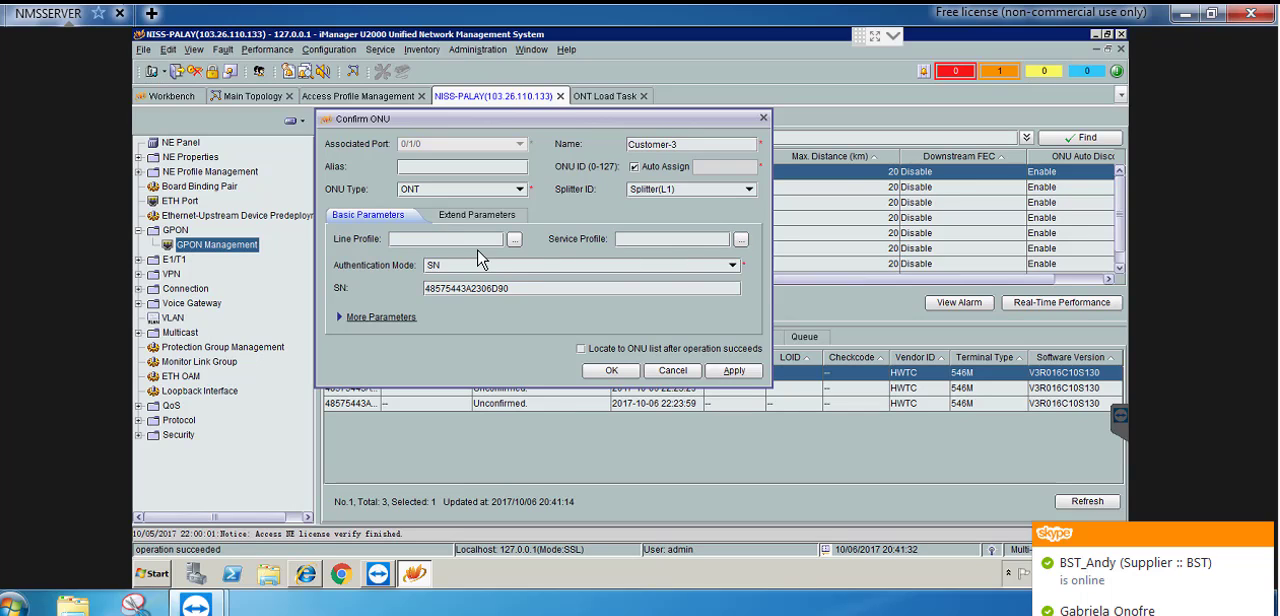
Assign Internet-Voice-VLAN-101 to Customer-3 as both the line profile and the service profile
left_click(515, 242)
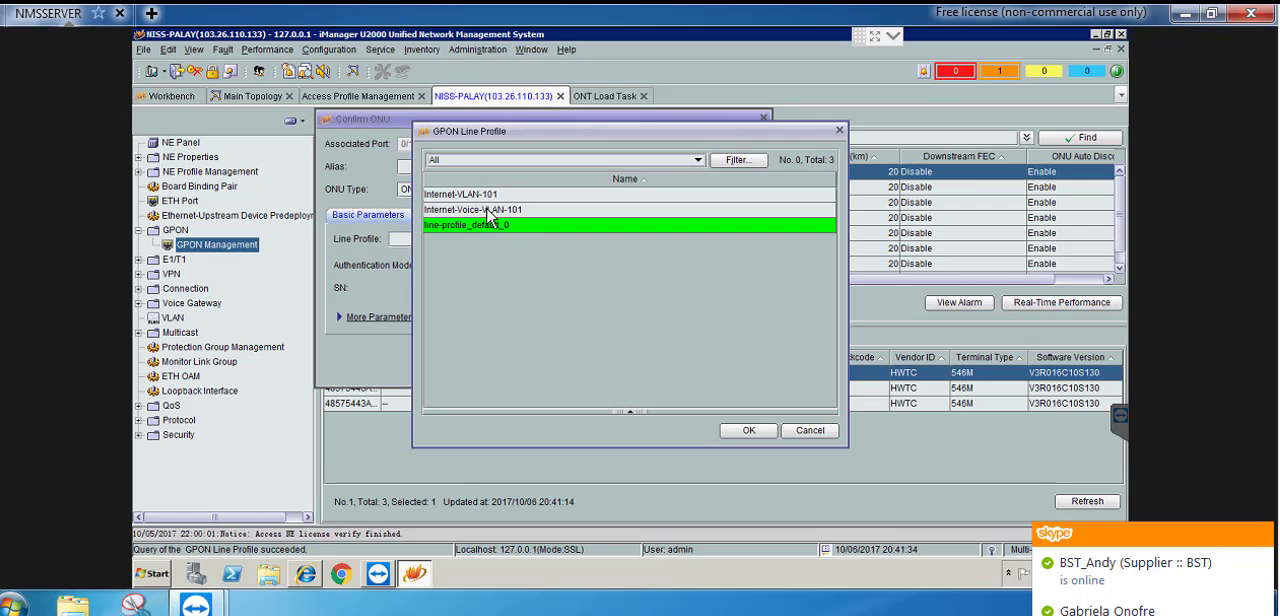
left_click(488, 210)
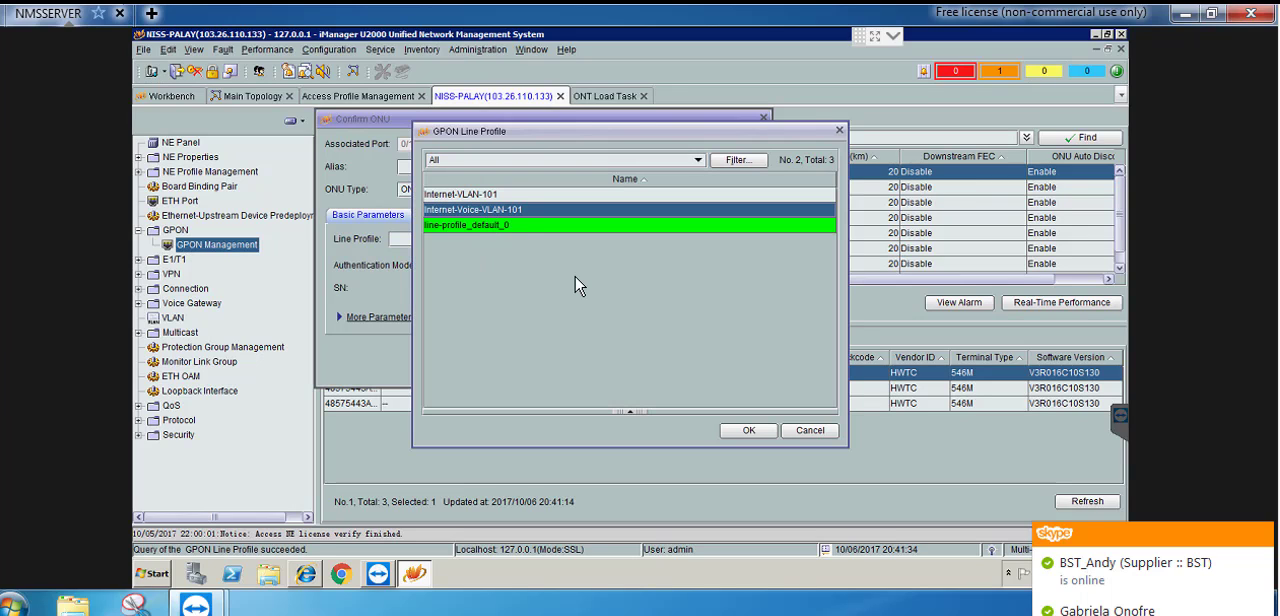
left_click(745, 429)
left_click(741, 241)
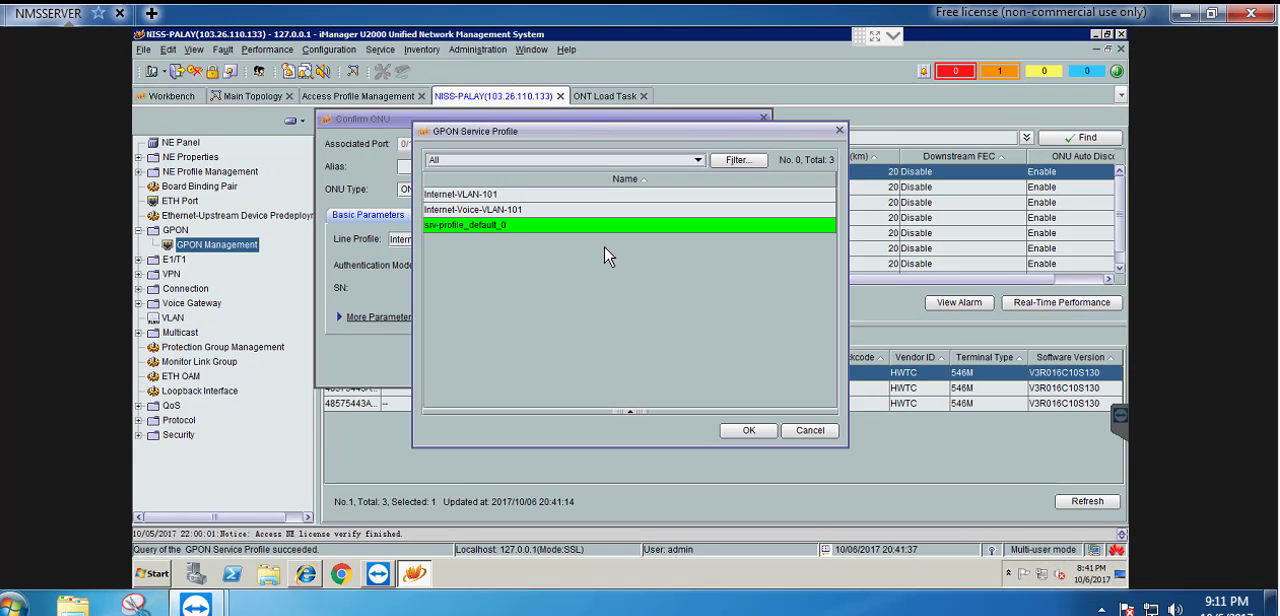
left_click(486, 210)
left_click(745, 432)
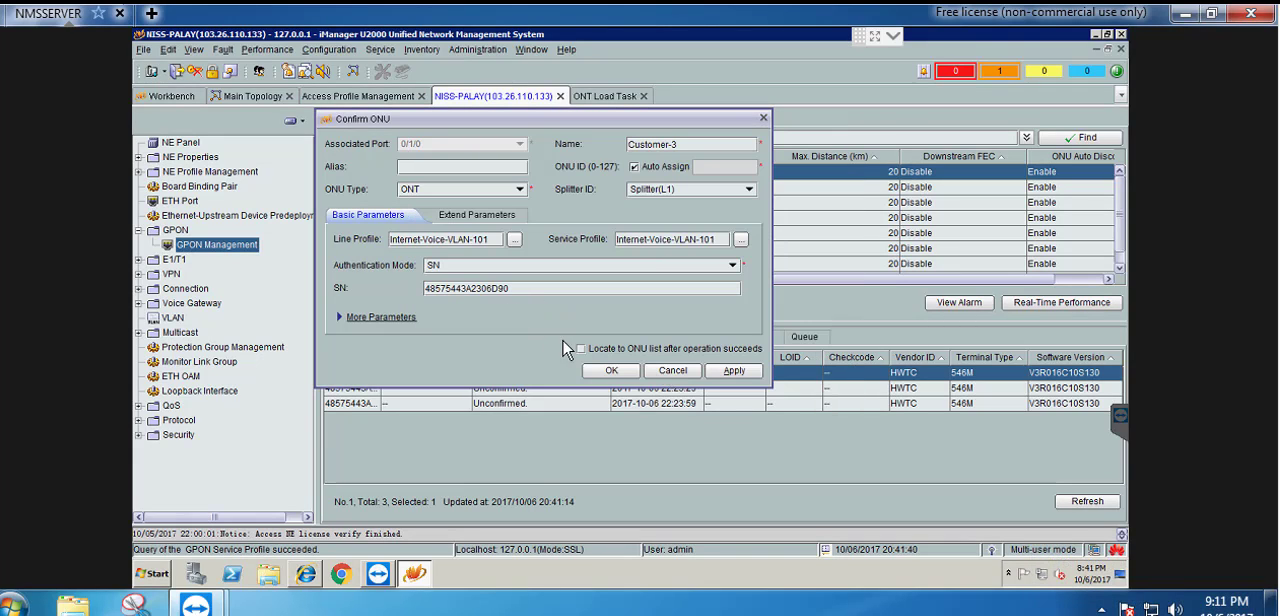
Bind the general VAS profile WAN-PPPoE-Internet-VoIP-101 and confirm the ONU with locating to the ONU list enabled
left_click(381, 318)
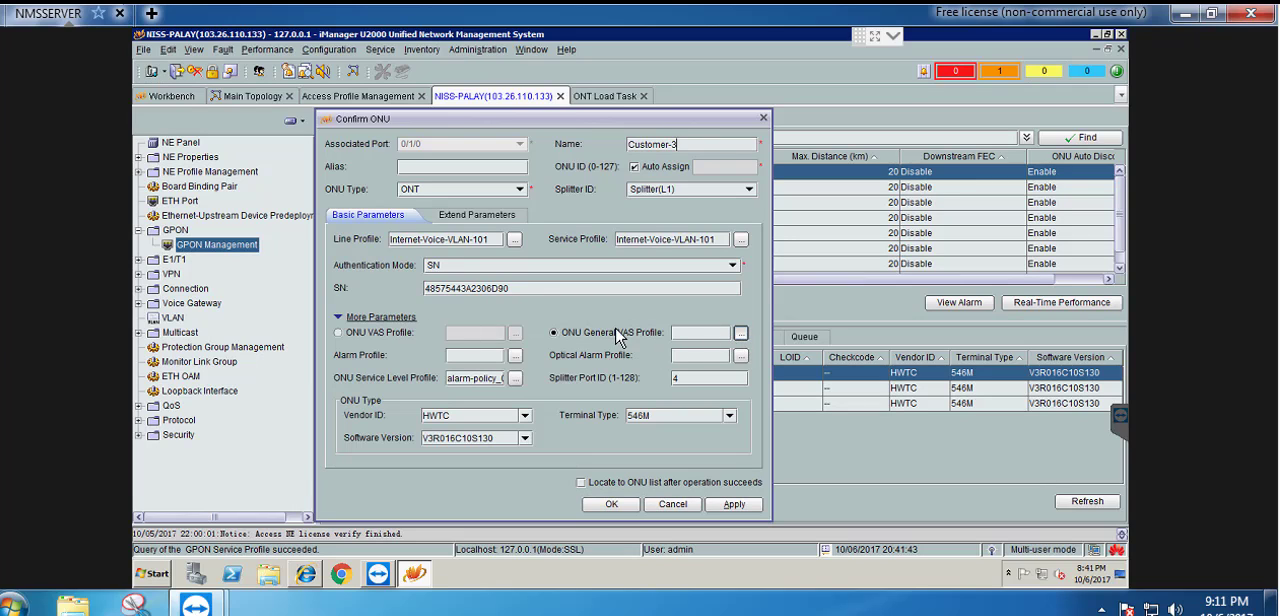
left_click(741, 334)
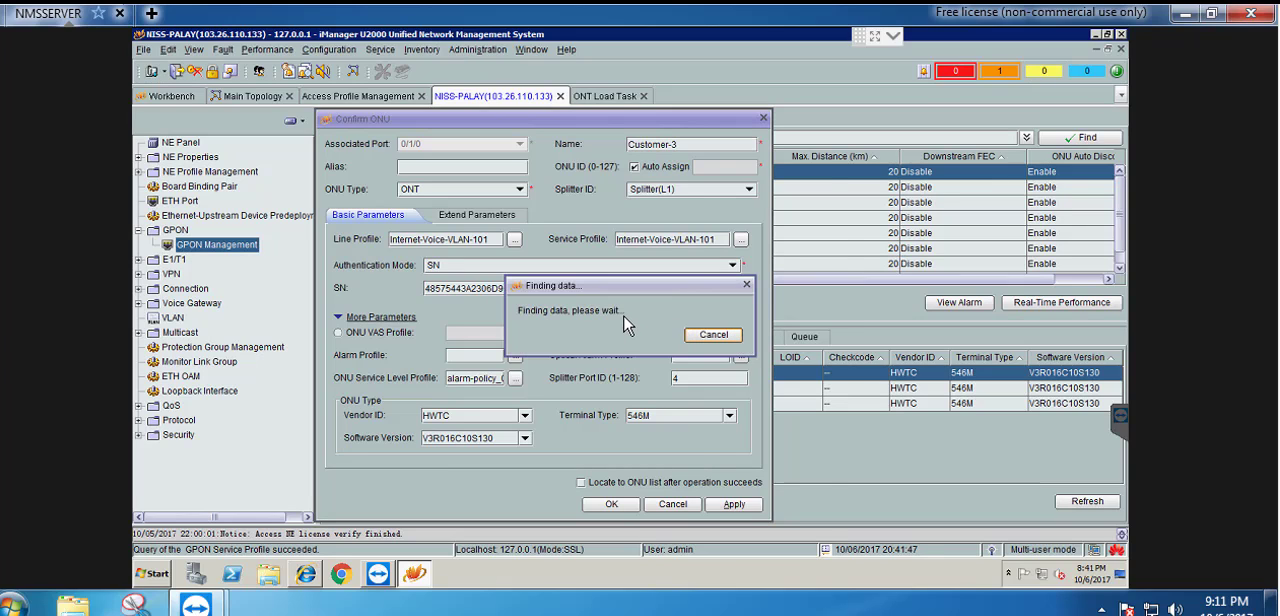
left_click(533, 214)
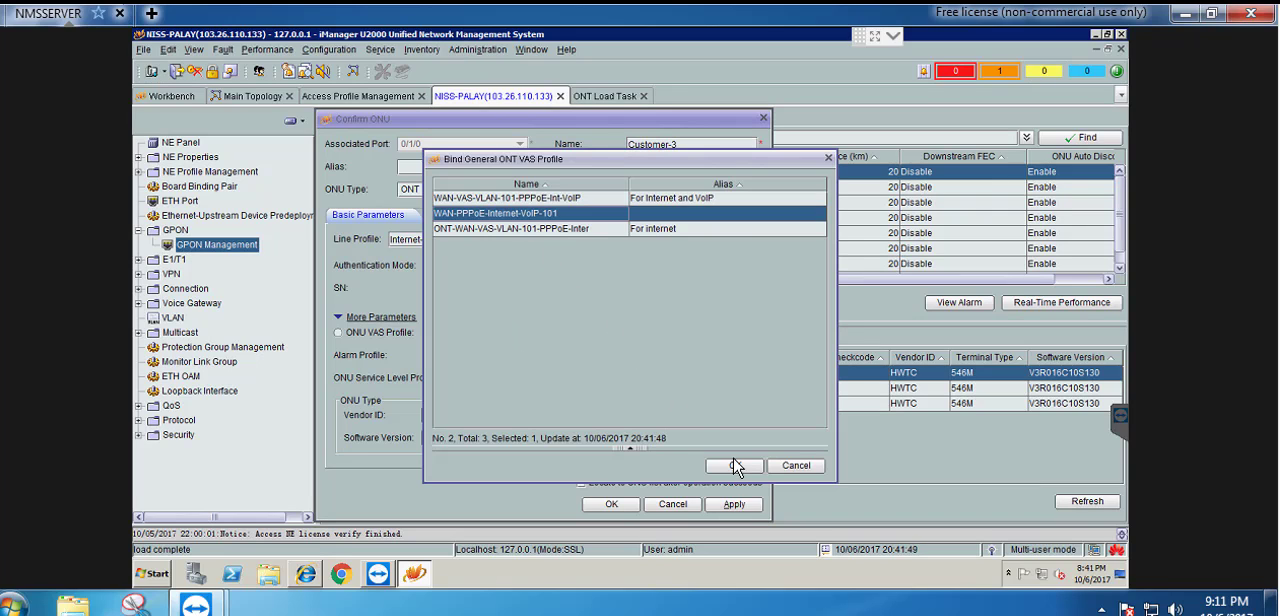
left_click(735, 466)
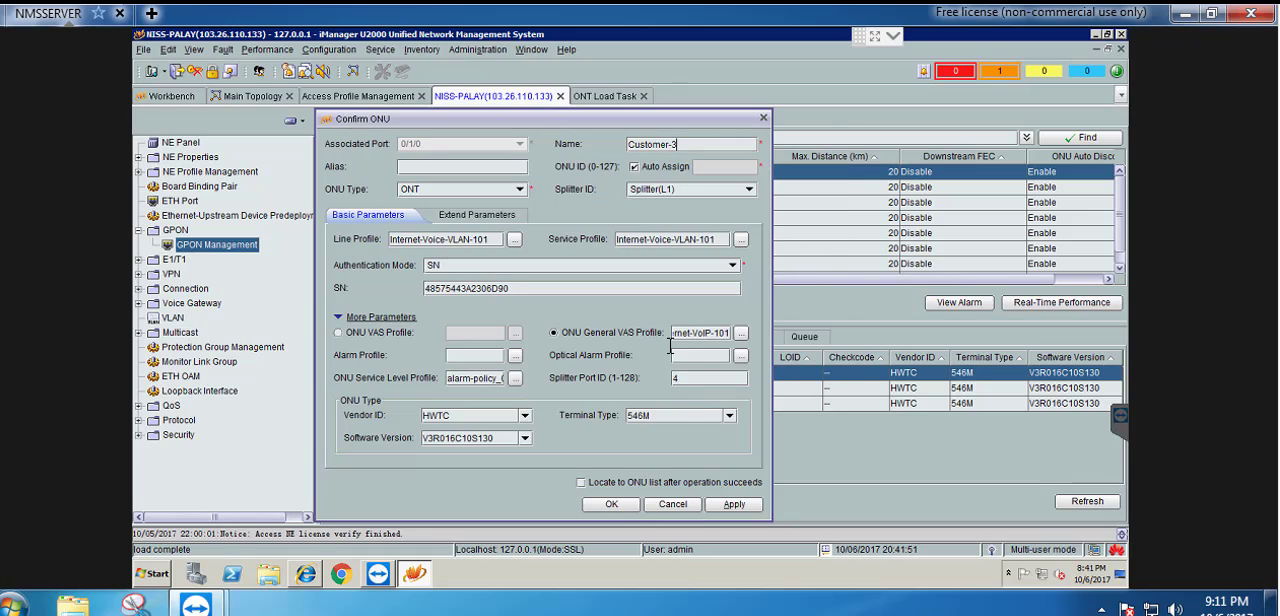
left_click(581, 483)
left_click(614, 506)
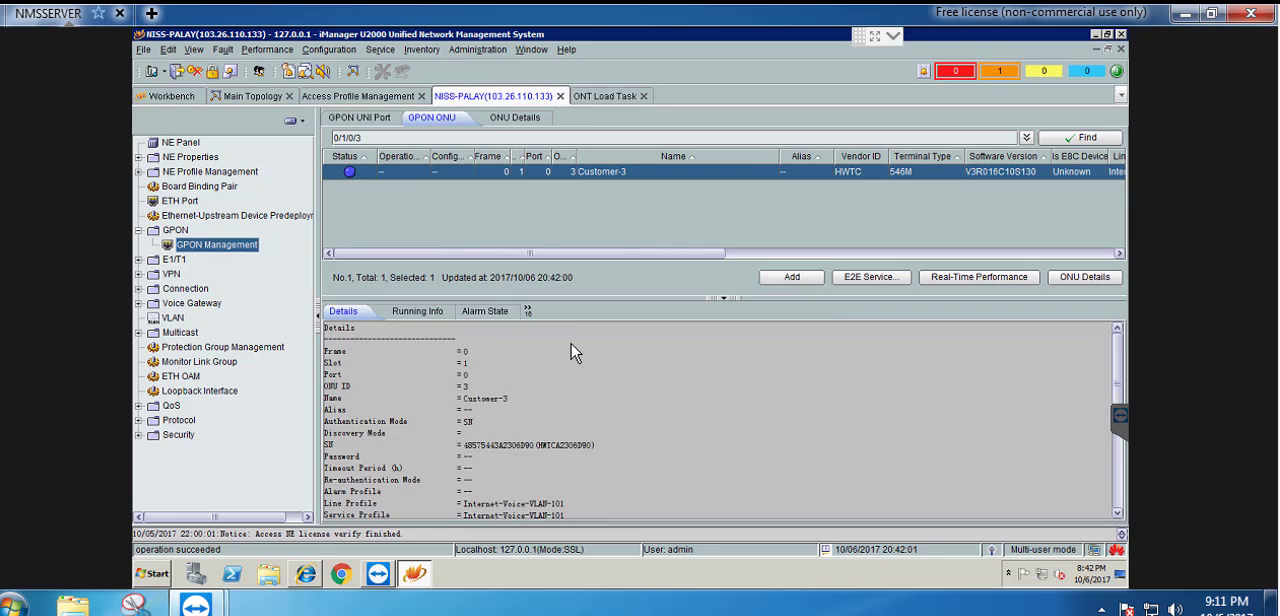
Start a new service port for Customer-3 and give it the alias Customet-3
left_click(528, 312)
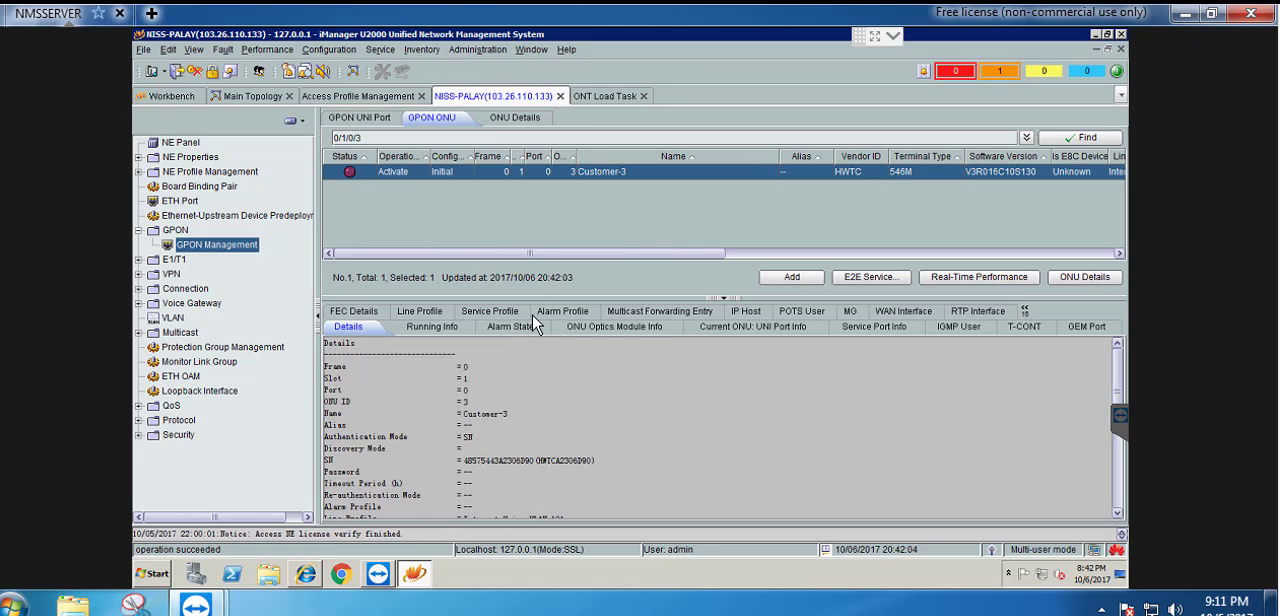
left_click(884, 328)
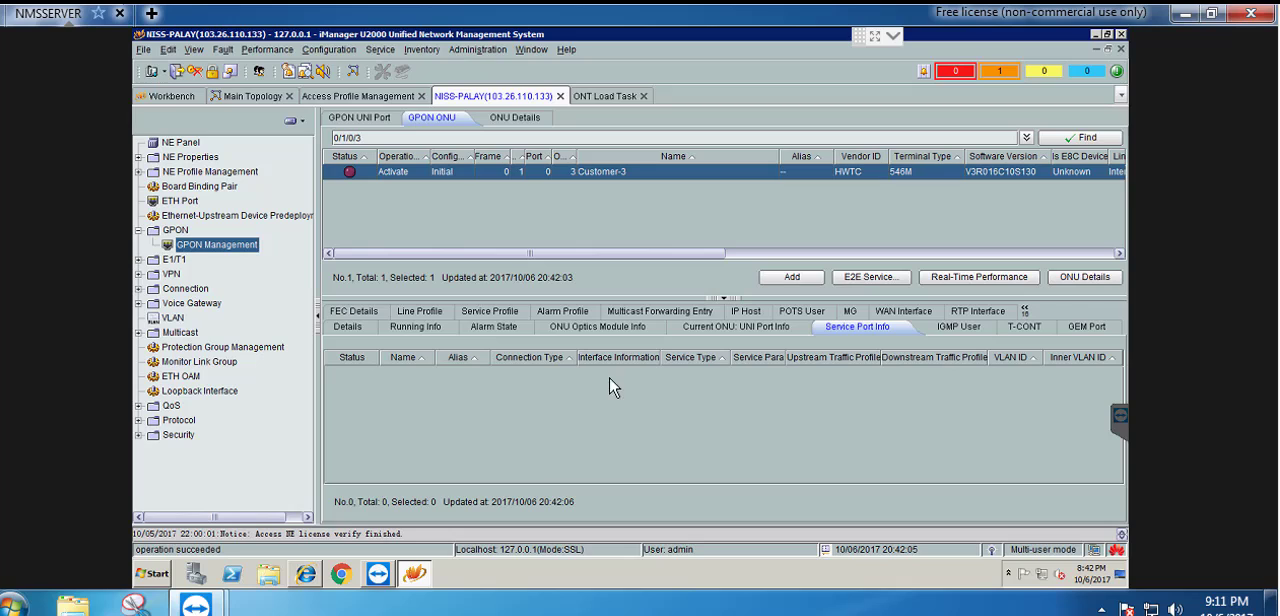
right_click(542, 415)
left_click(583, 437)
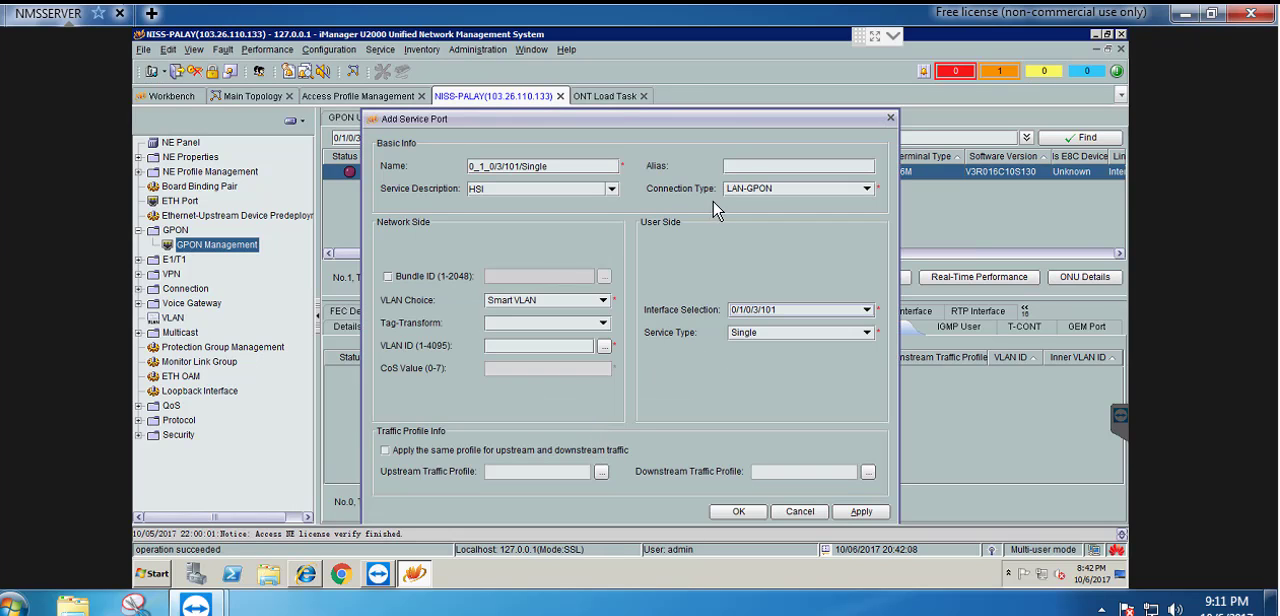
left_click(745, 167)
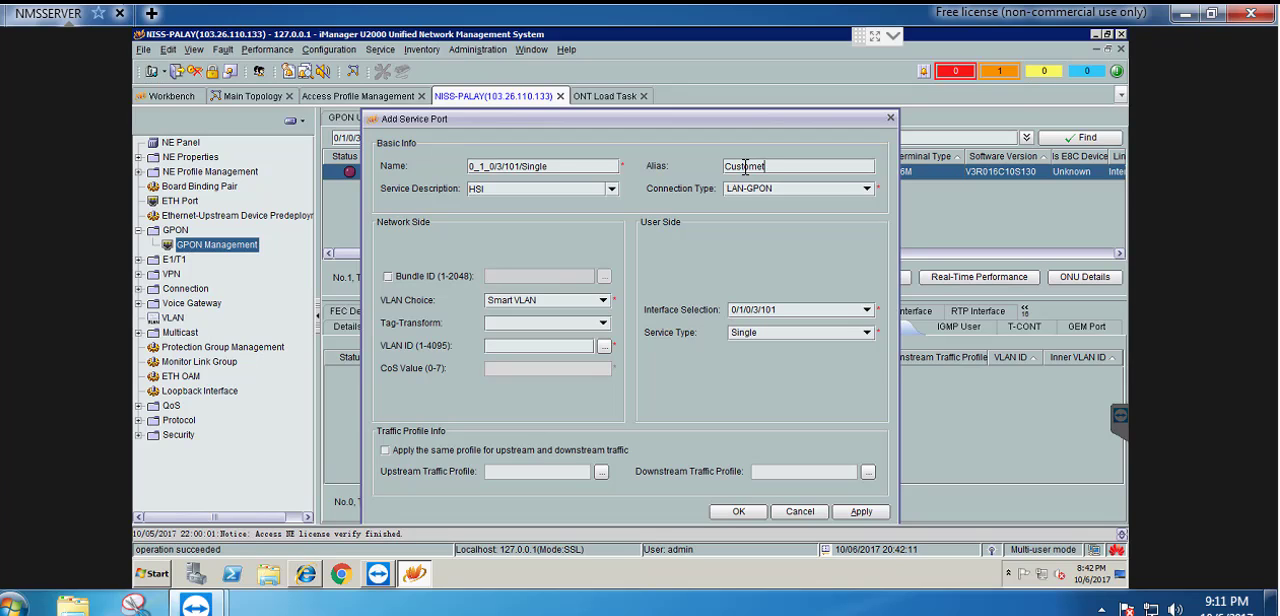
Create the service port with Translate tag-transform, service type Multi-Service VLAN, VLAN ID 101 and user VLAN 101
left_click(522, 323)
left_click(517, 372)
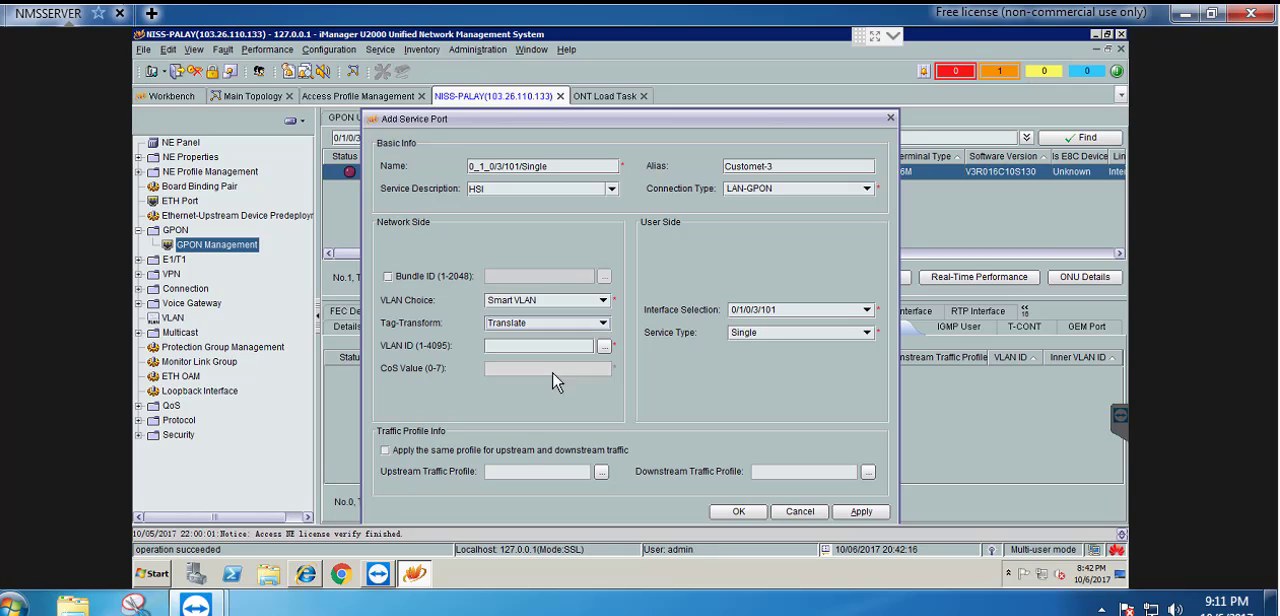
left_click(790, 333)
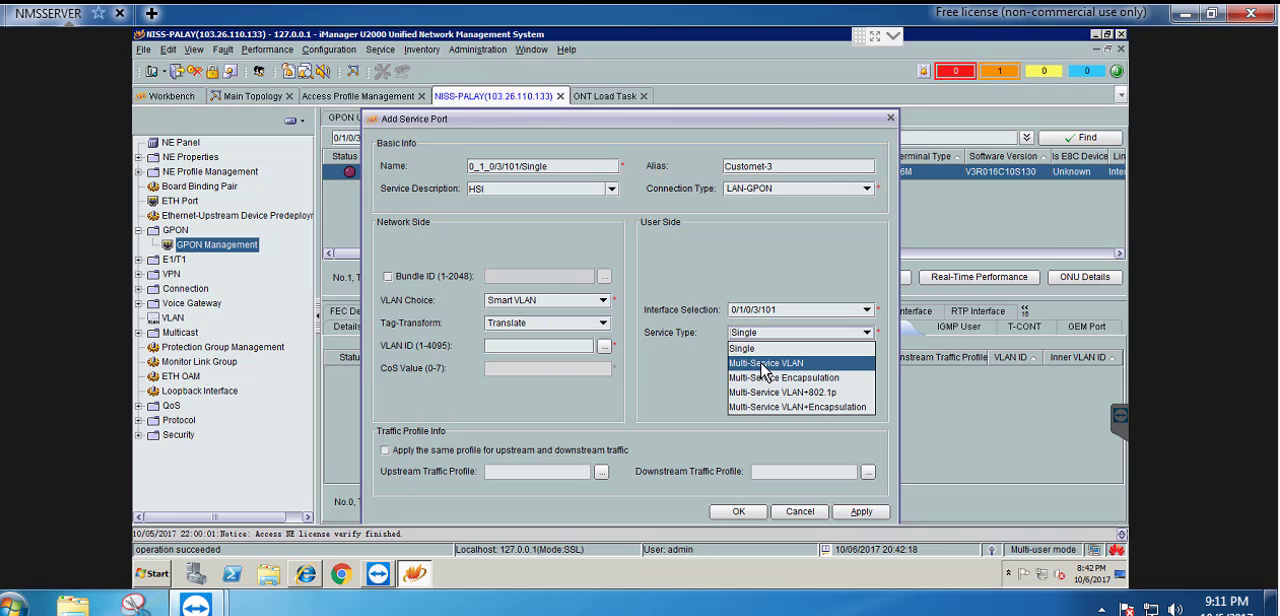
left_click(765, 364)
left_click(586, 345)
type("101")
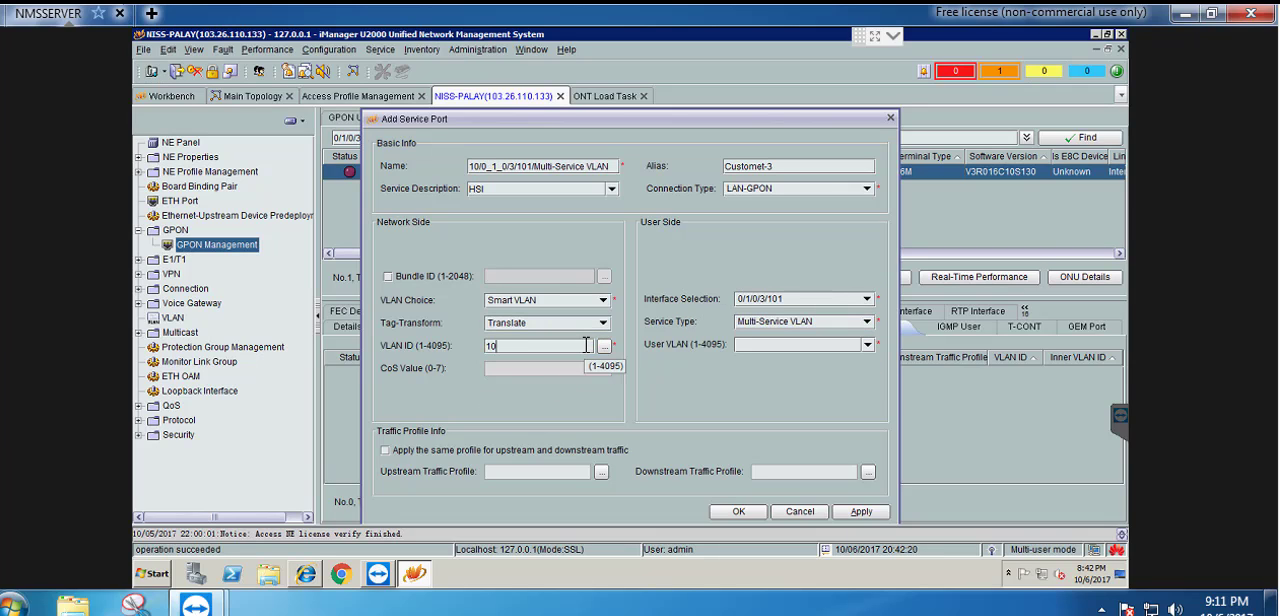
left_click(752, 345)
type("101")
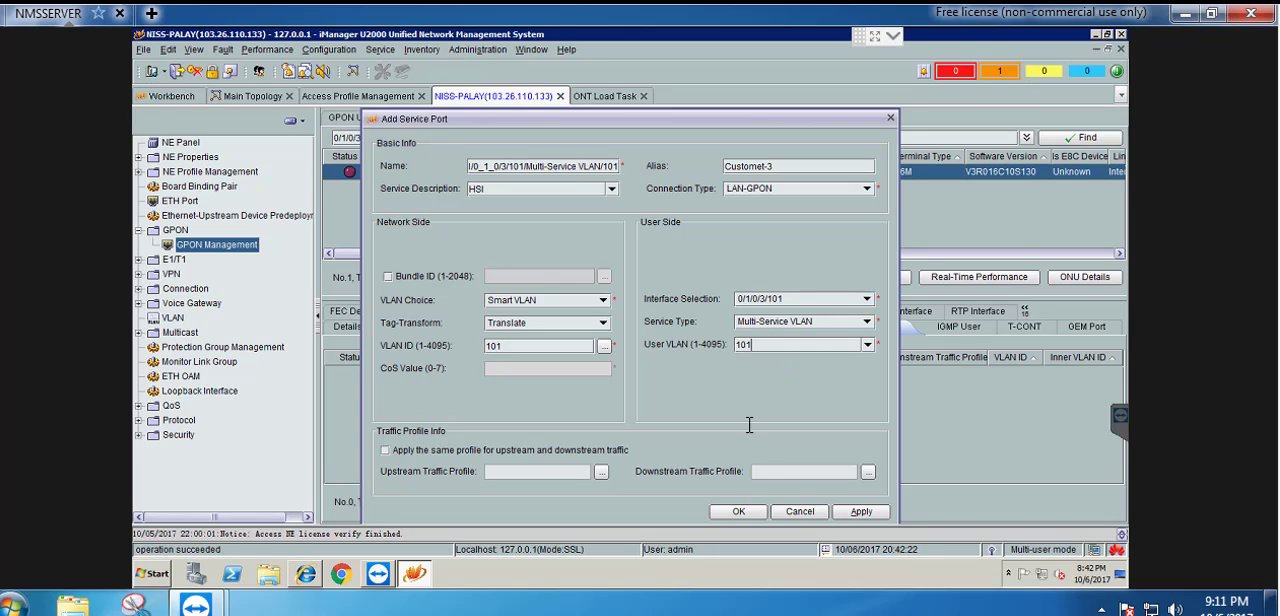
left_click(738, 511)
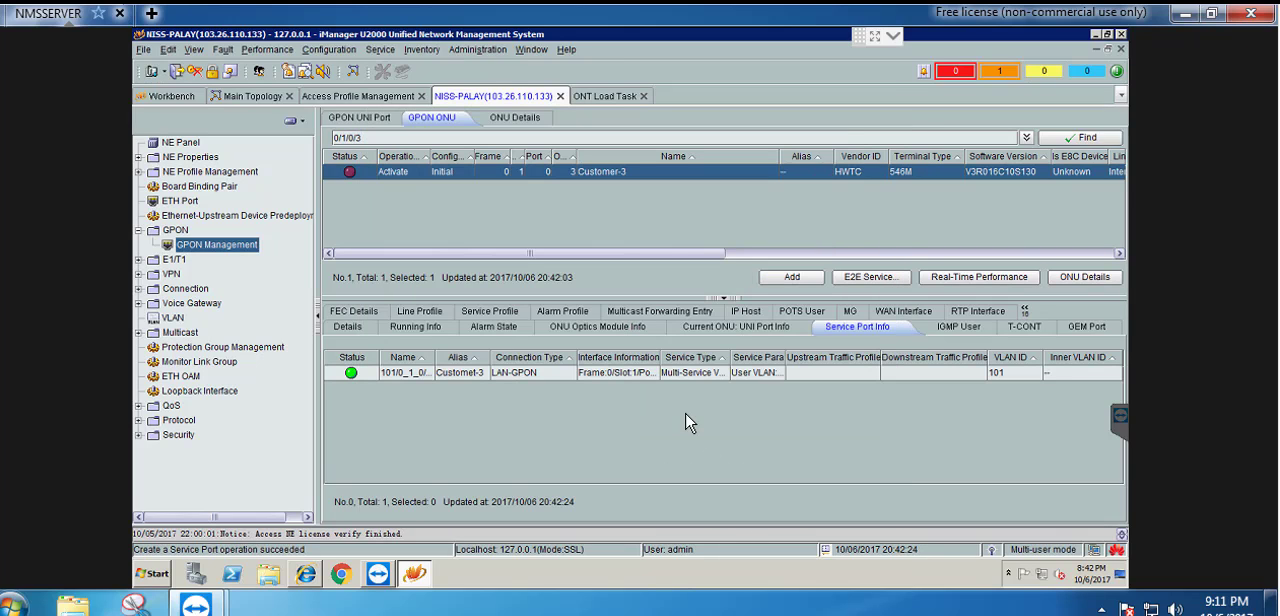
Open the value-added service configuration of Customer-3 and set the WAN1 PPPoE user name to niss2
right_click(483, 182)
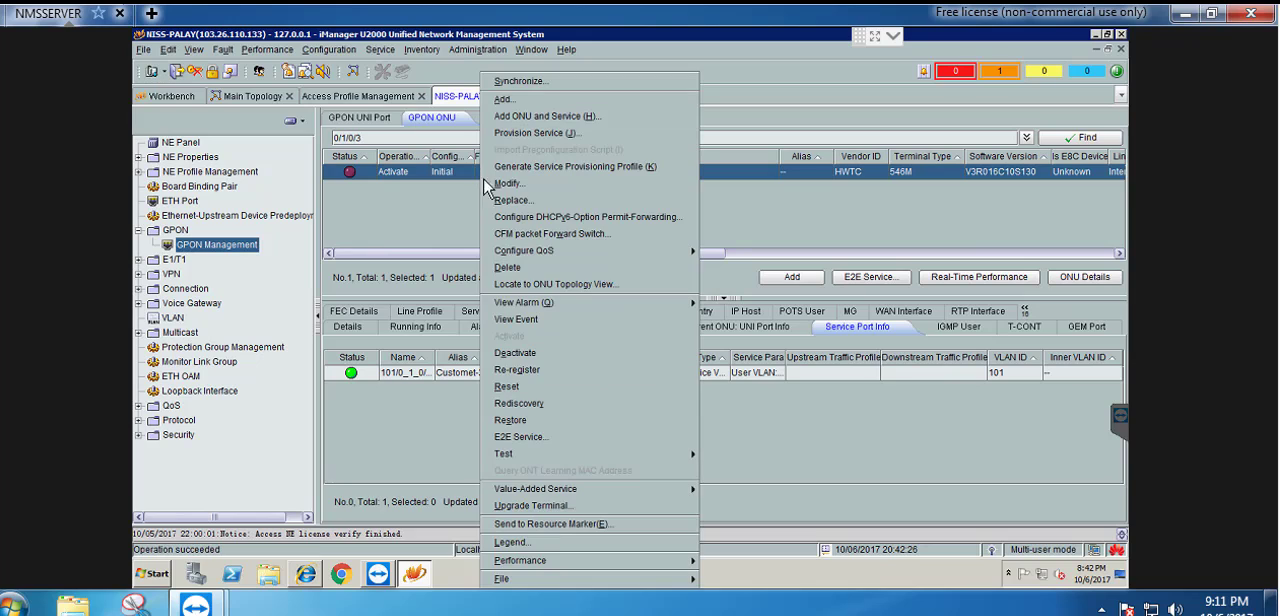
mouse_move(671, 489)
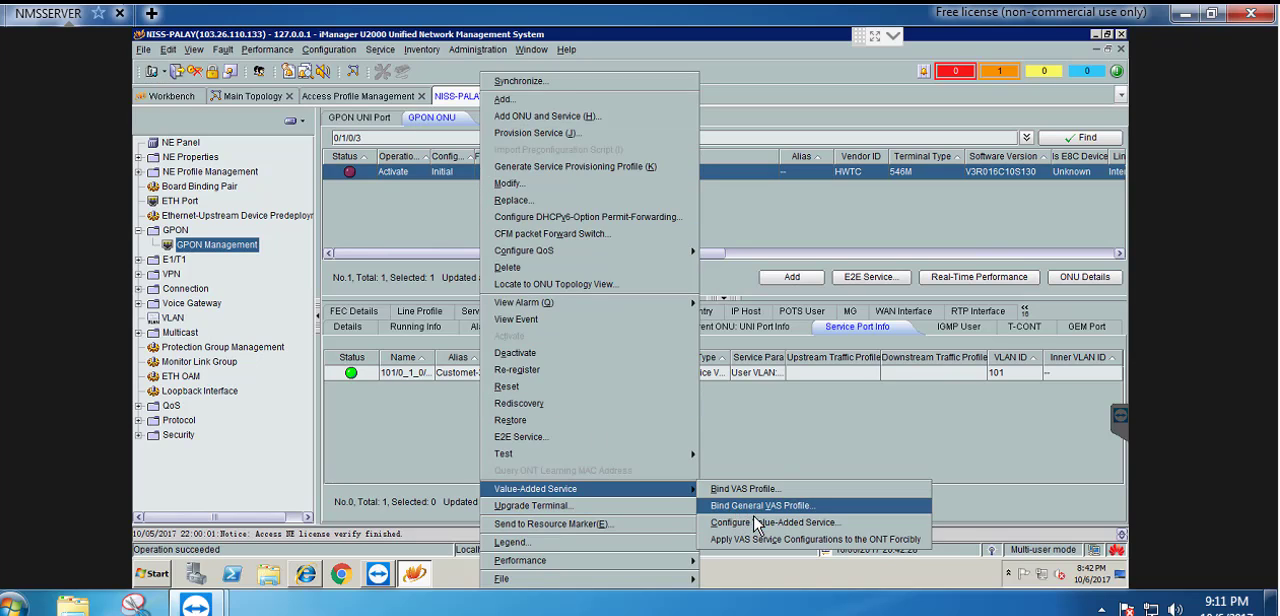
left_click(740, 523)
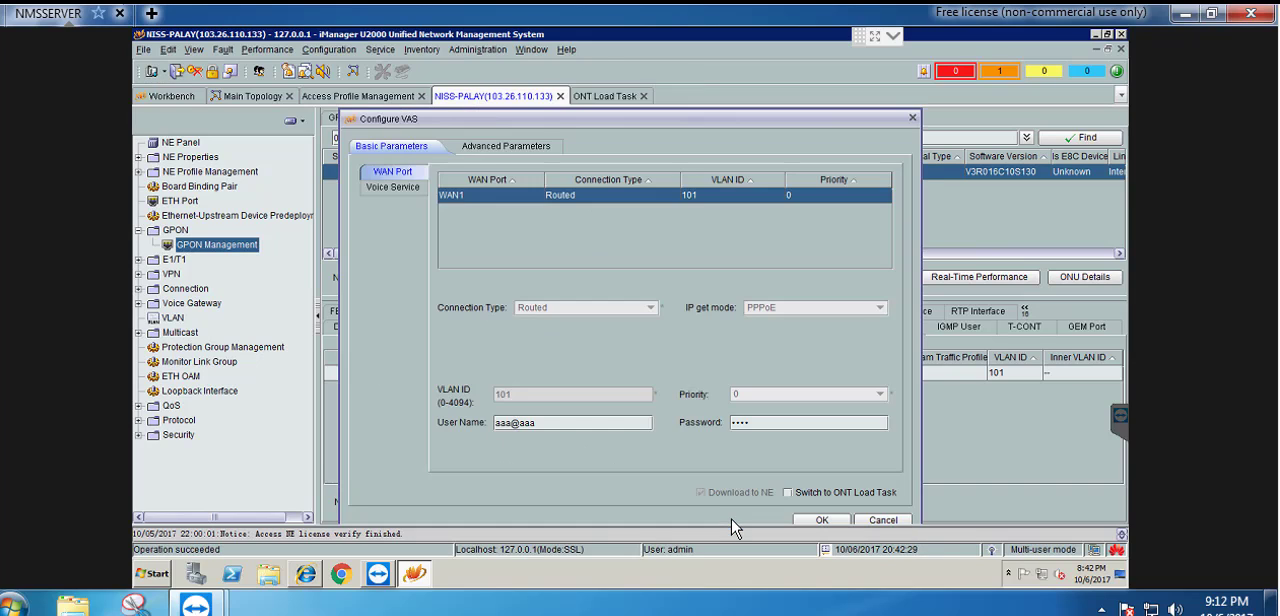
left_click_drag(551, 422, 475, 422)
left_click(769, 614)
double_click(1155, 92)
key("ctrl+c")
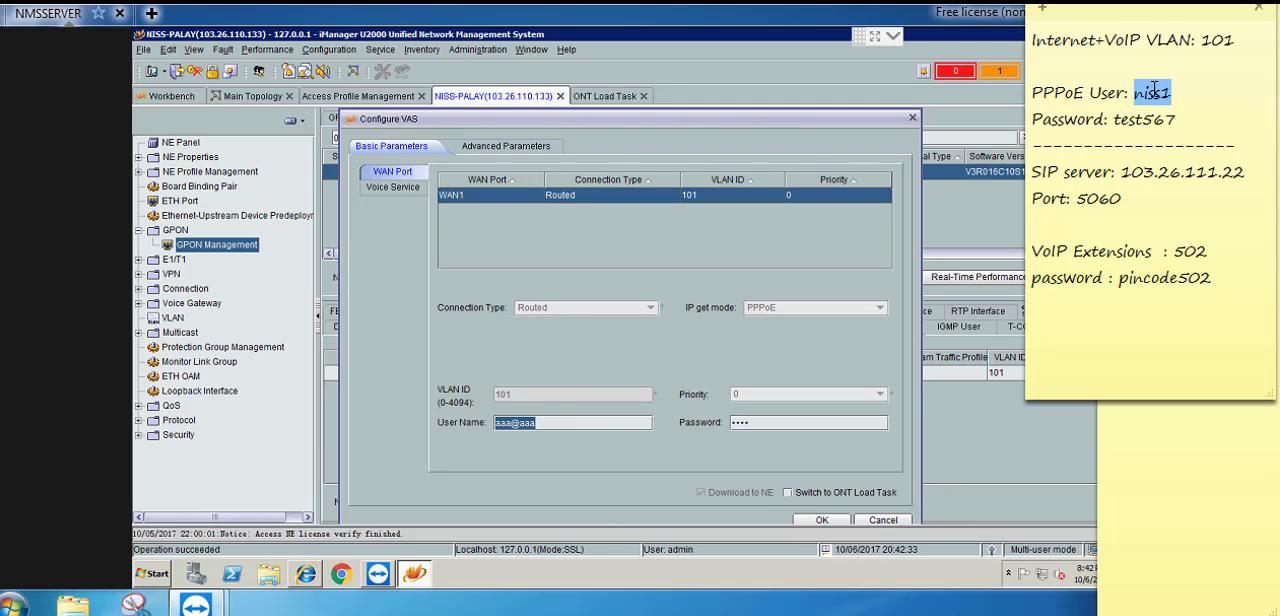
left_click(565, 422)
key("ctrl+v")
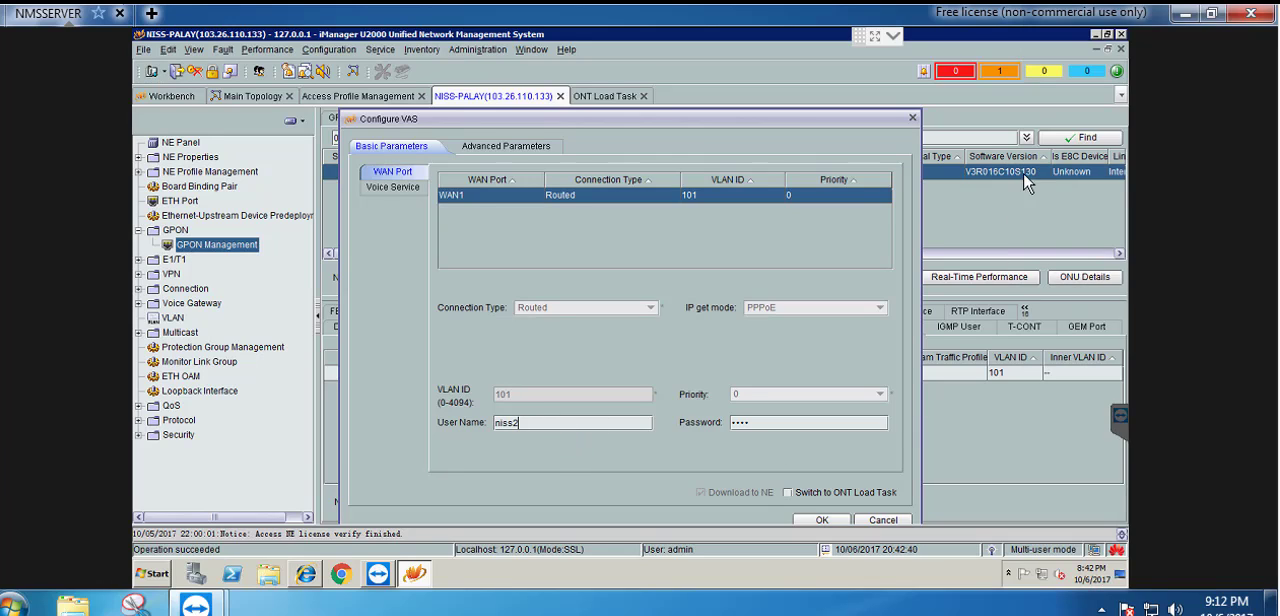
Copy the PPPoE password from the sticky note into the WAN1 password field
key("alt+Tab")
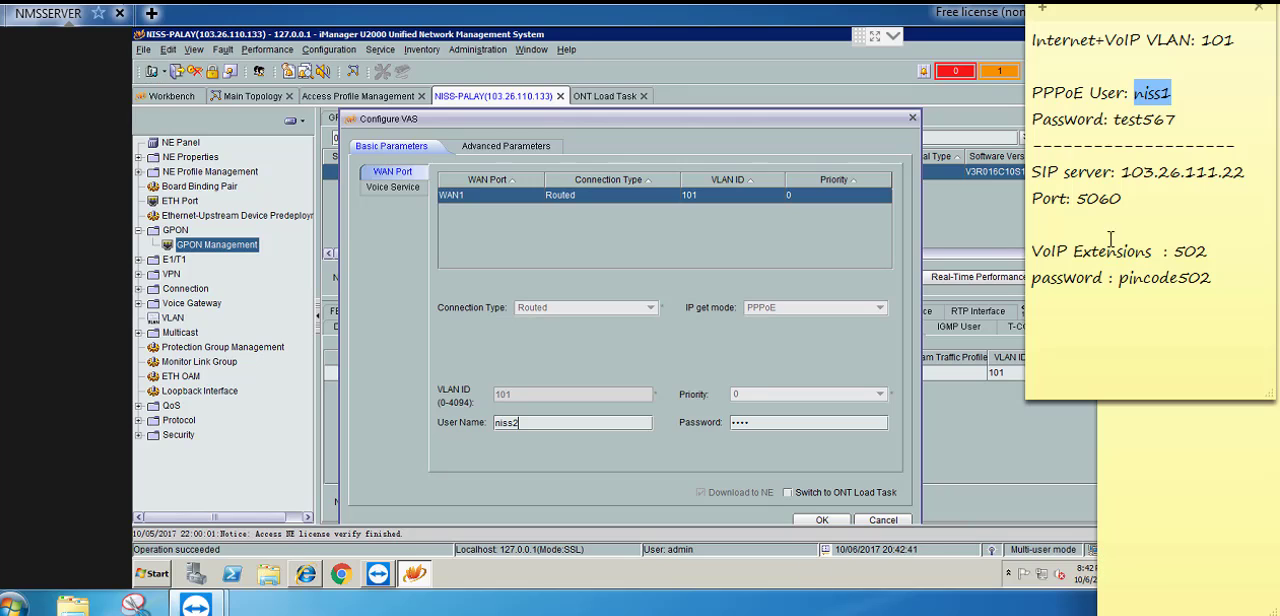
double_click(1146, 119)
left_click(779, 430)
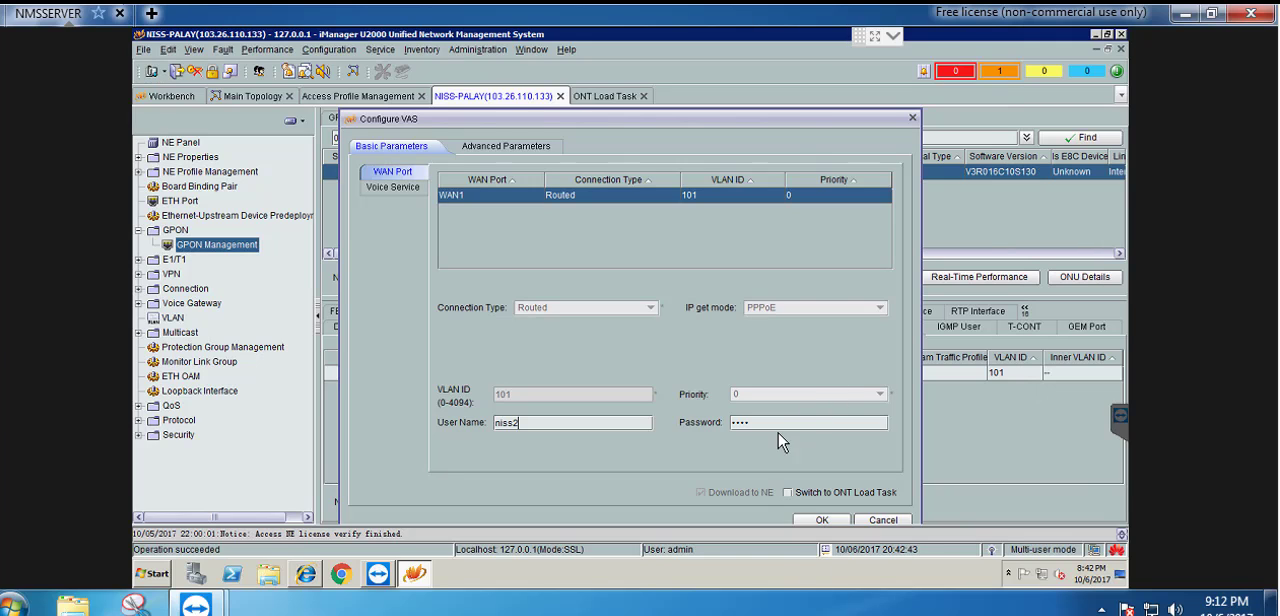
double_click(793, 426)
key("ctrl+v")
Enter the directory number and auth password for voice interface 1, enable switching to ONT Load Task, and apply the VAS service to the ONT
left_click(392, 188)
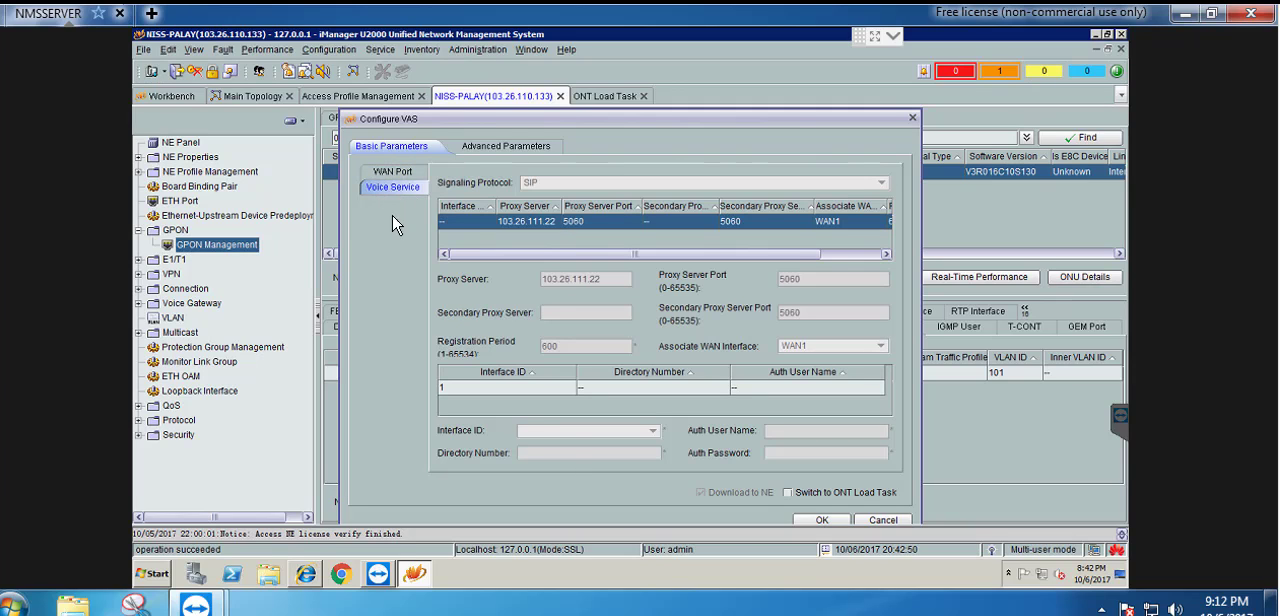
left_click(551, 388)
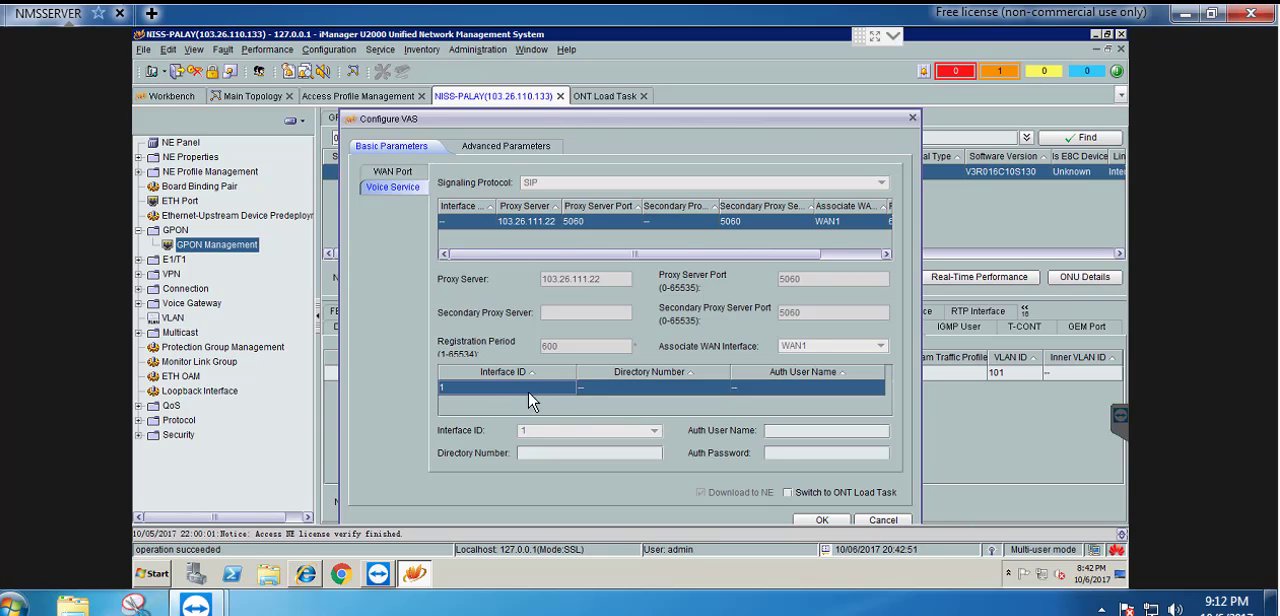
left_click(553, 455)
key("alt+Tab")
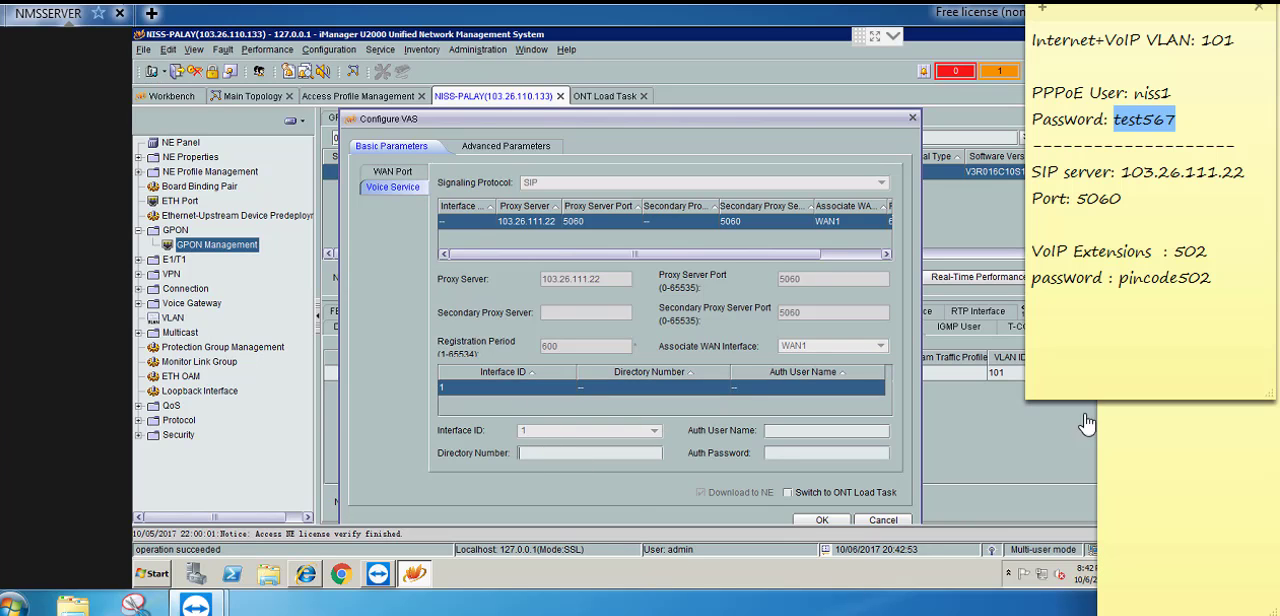
left_click(1195, 251)
left_click_drag(1211, 277, 1120, 285)
left_click(562, 455)
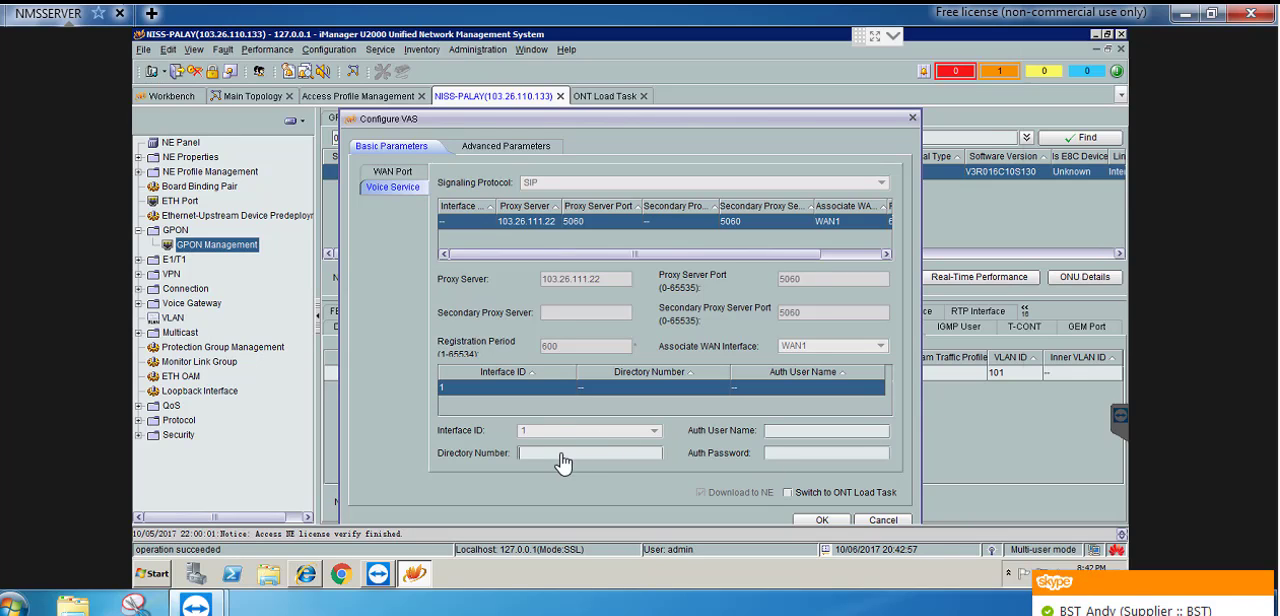
type("503")
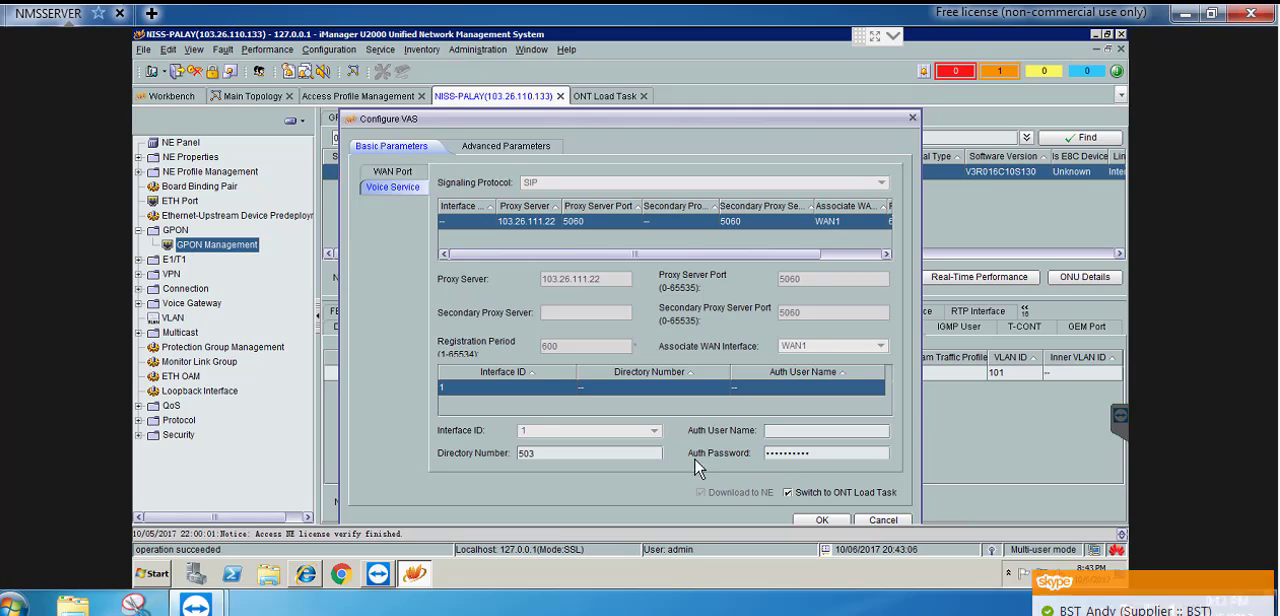
left_click(820, 522)
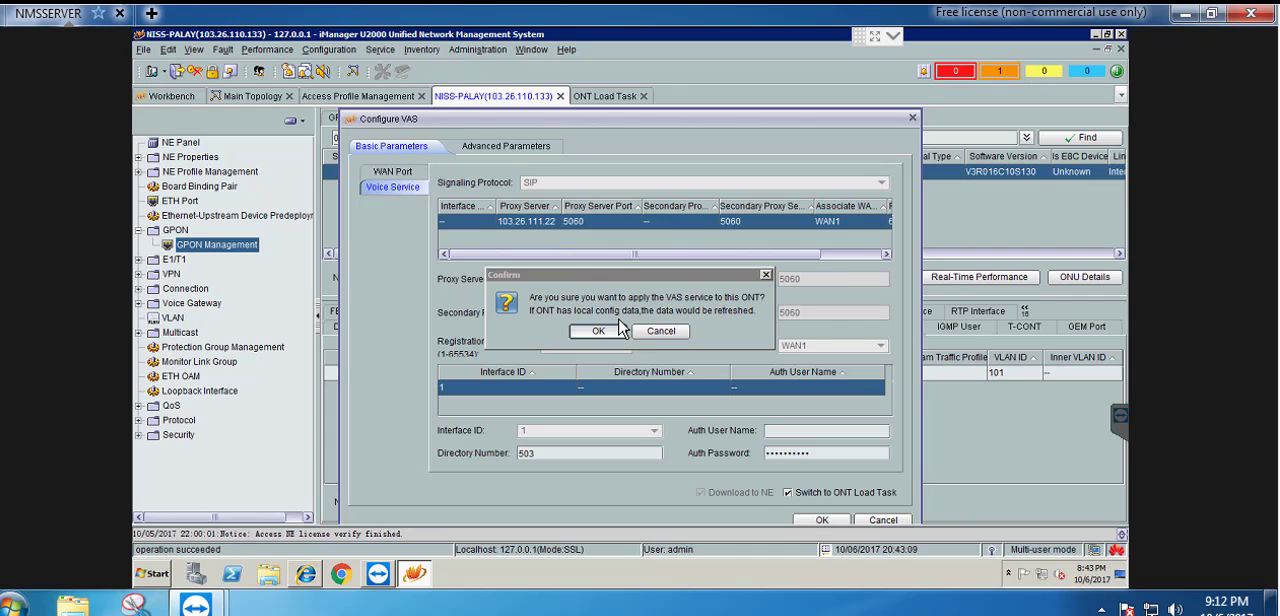
left_click(607, 333)
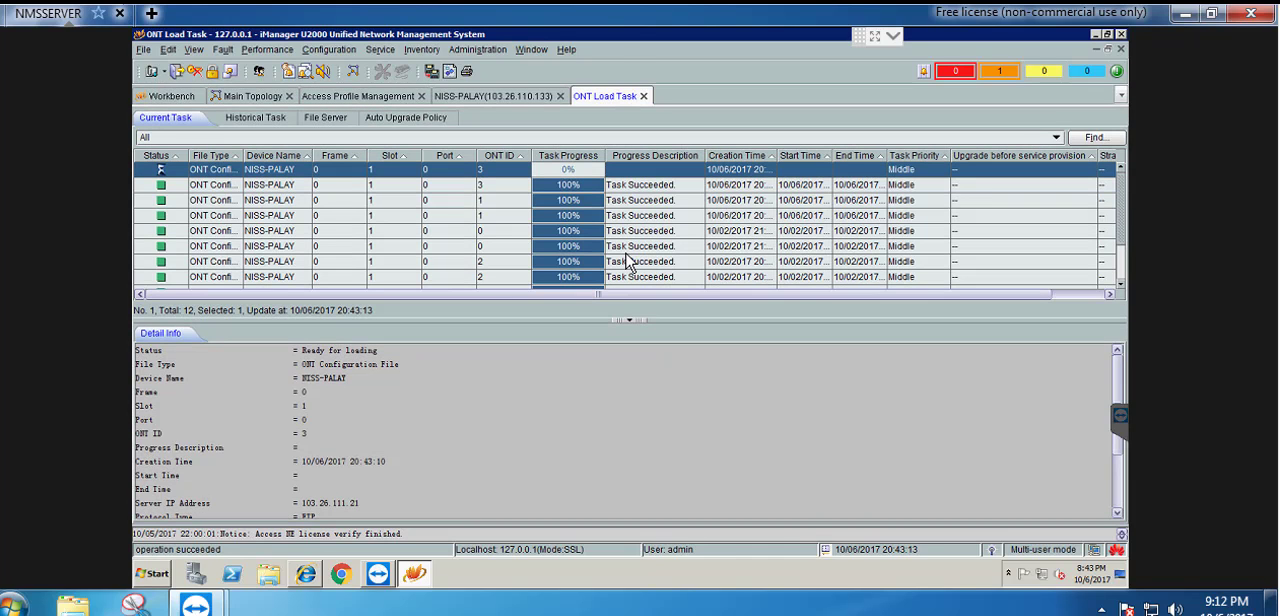
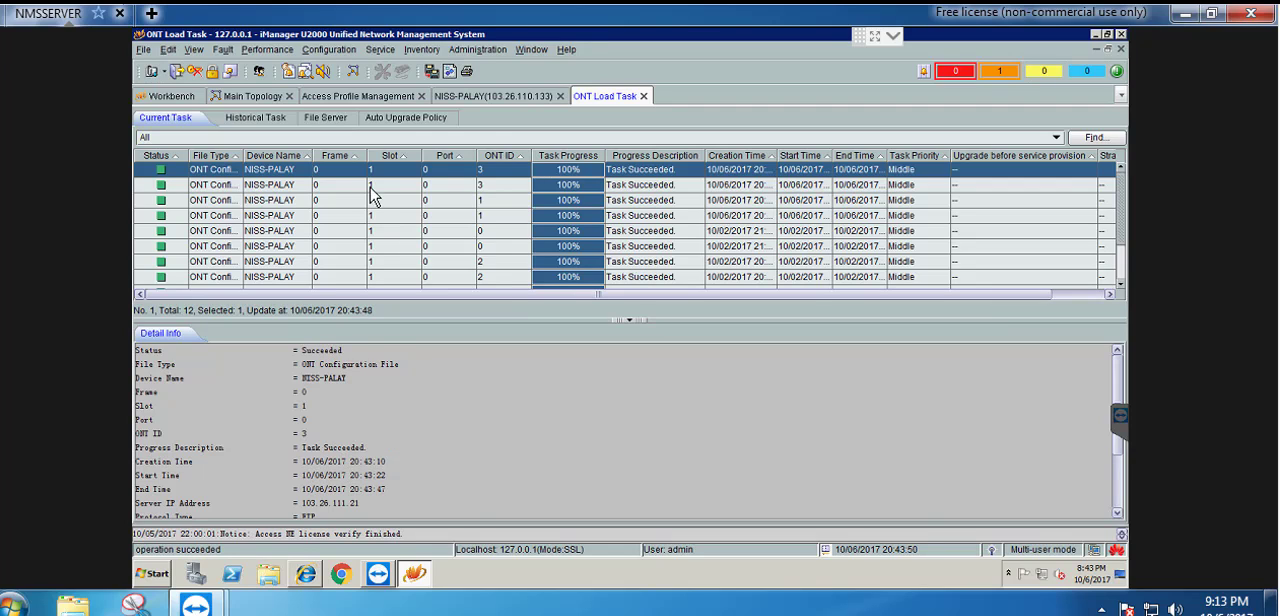
Return to the NISS-PALAY ONU list and refresh the WAN interface and POTS user information of Customer-3
left_click(489, 100)
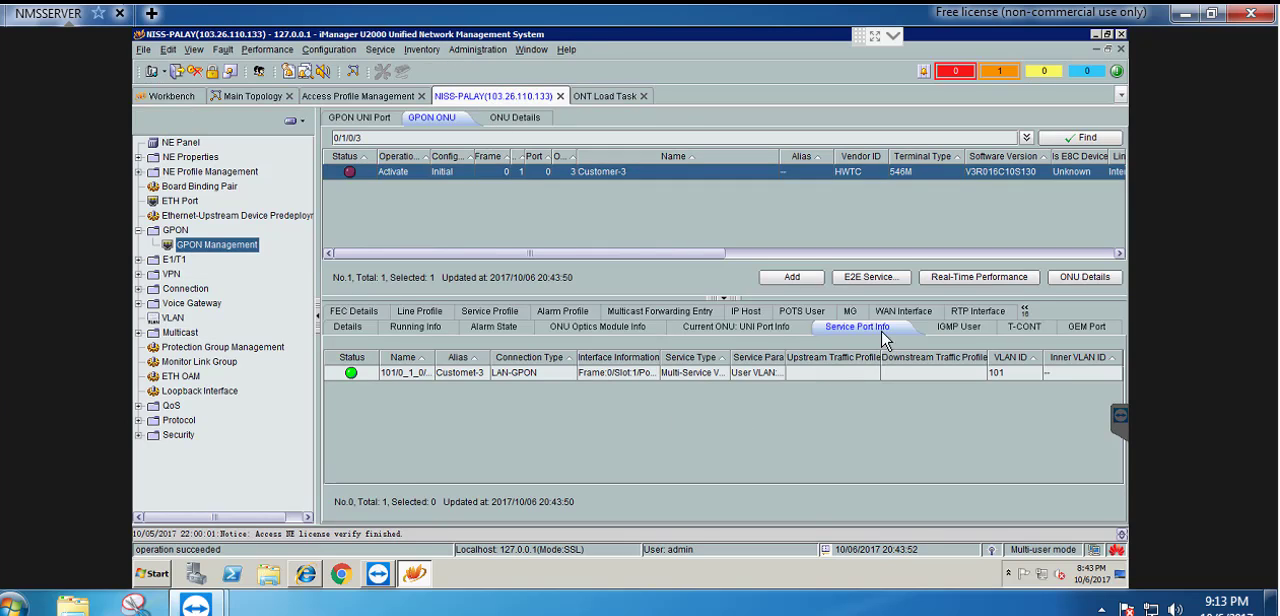
left_click(910, 316)
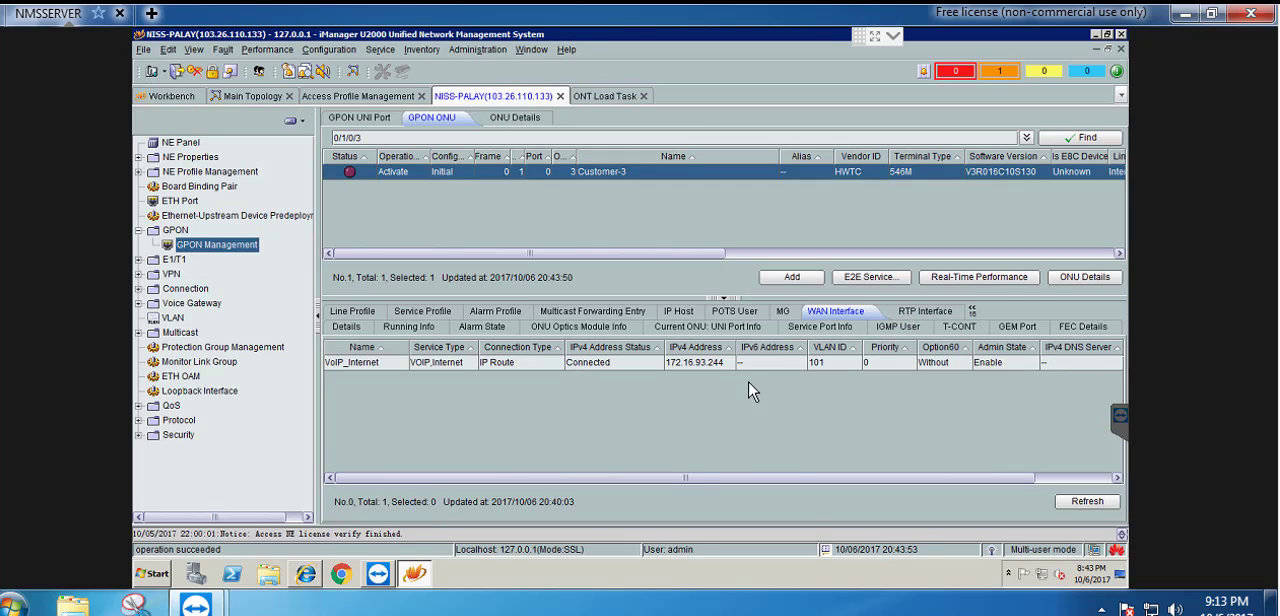
left_click(1100, 504)
left_click(747, 313)
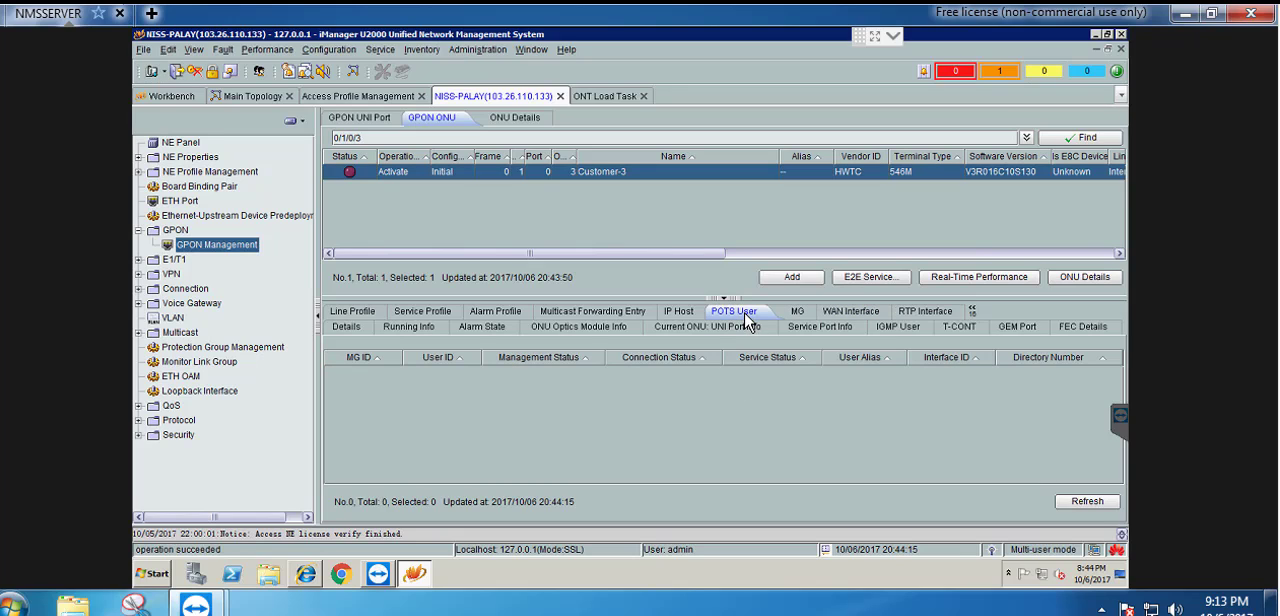
left_click(1082, 503)
left_click(1070, 508)
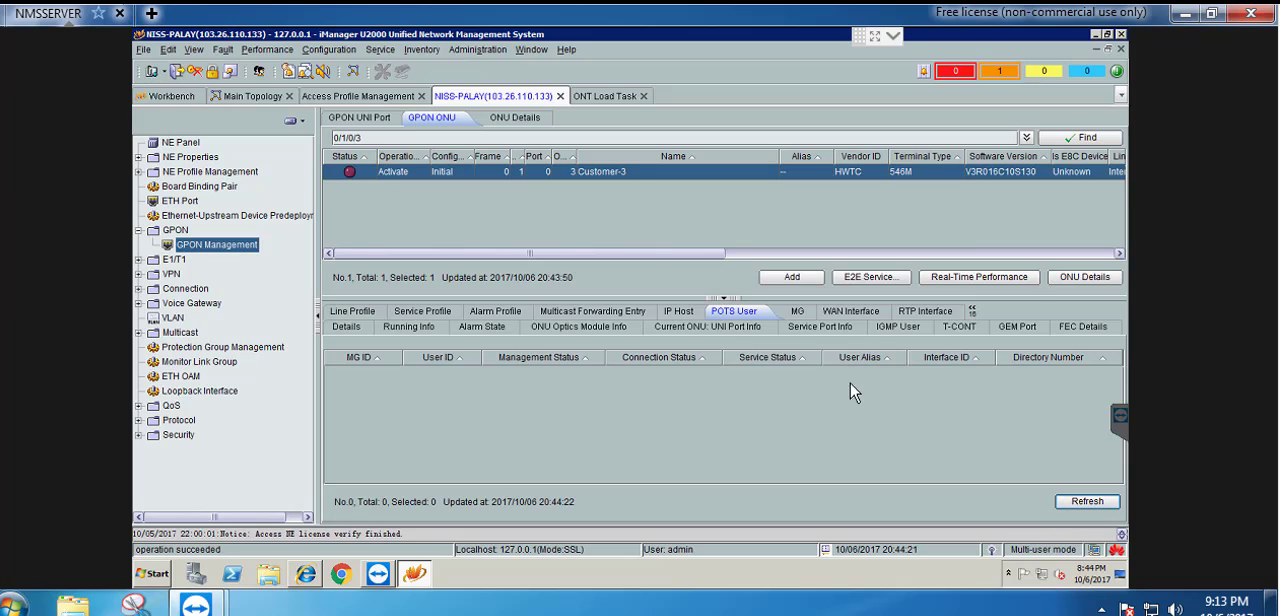
left_click(846, 316)
left_click(712, 338)
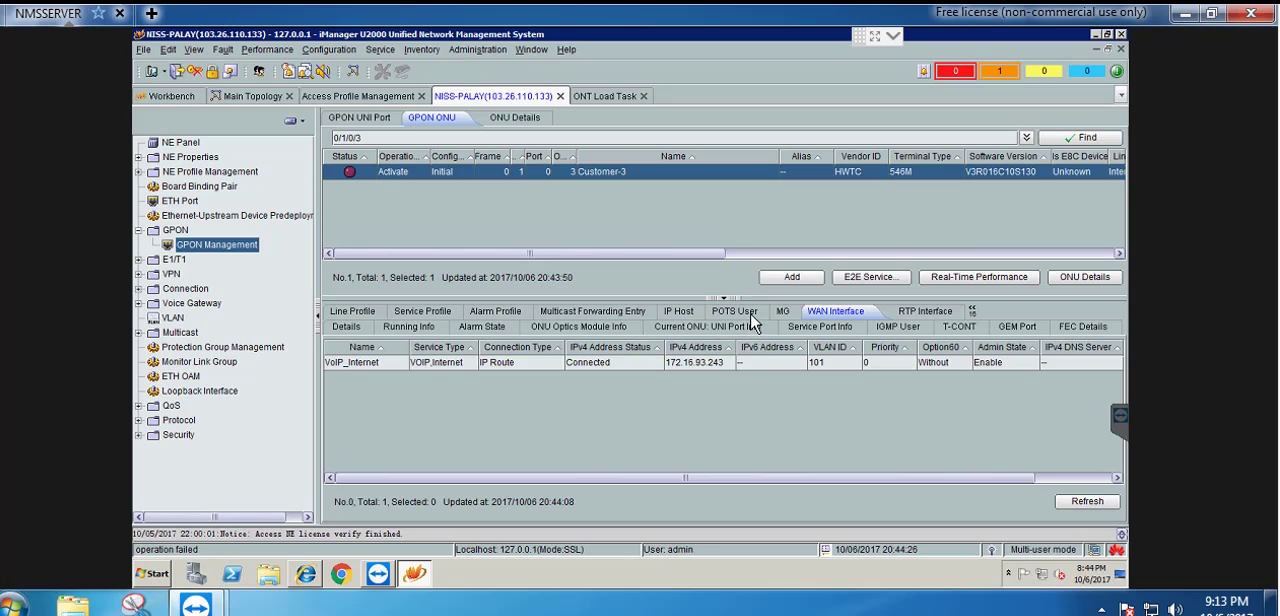
Query the status of Customer-3 again and reload its POTS user entries to check the voice registration
left_click(746, 317)
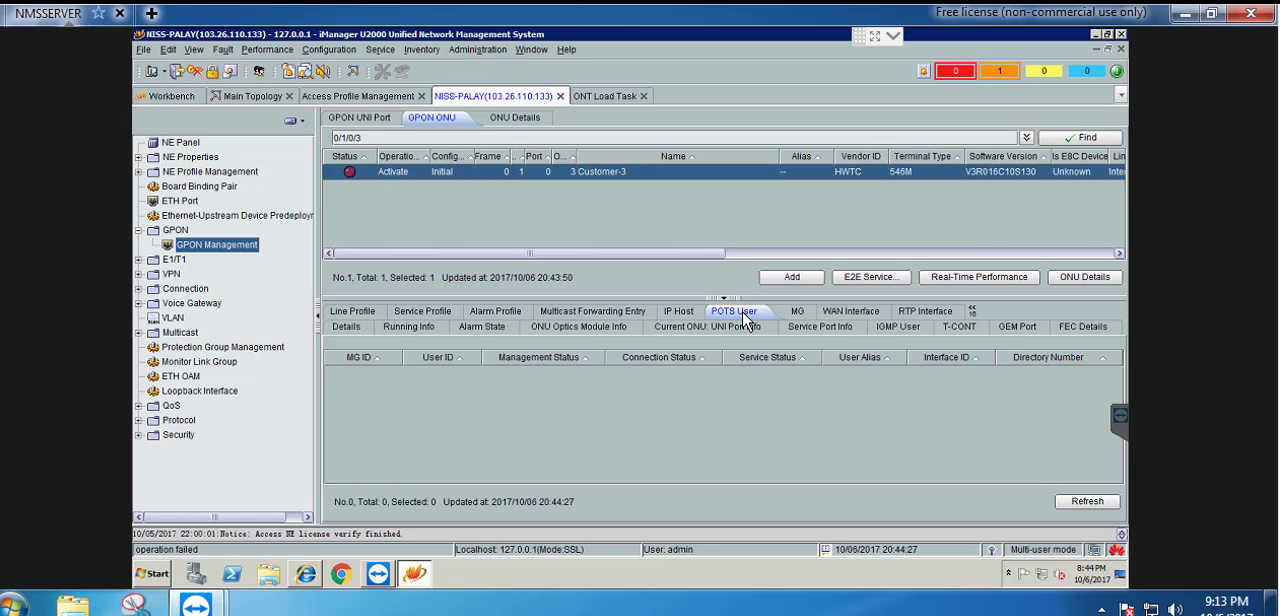
left_click(1085, 507)
left_click(1077, 505)
left_click(1062, 140)
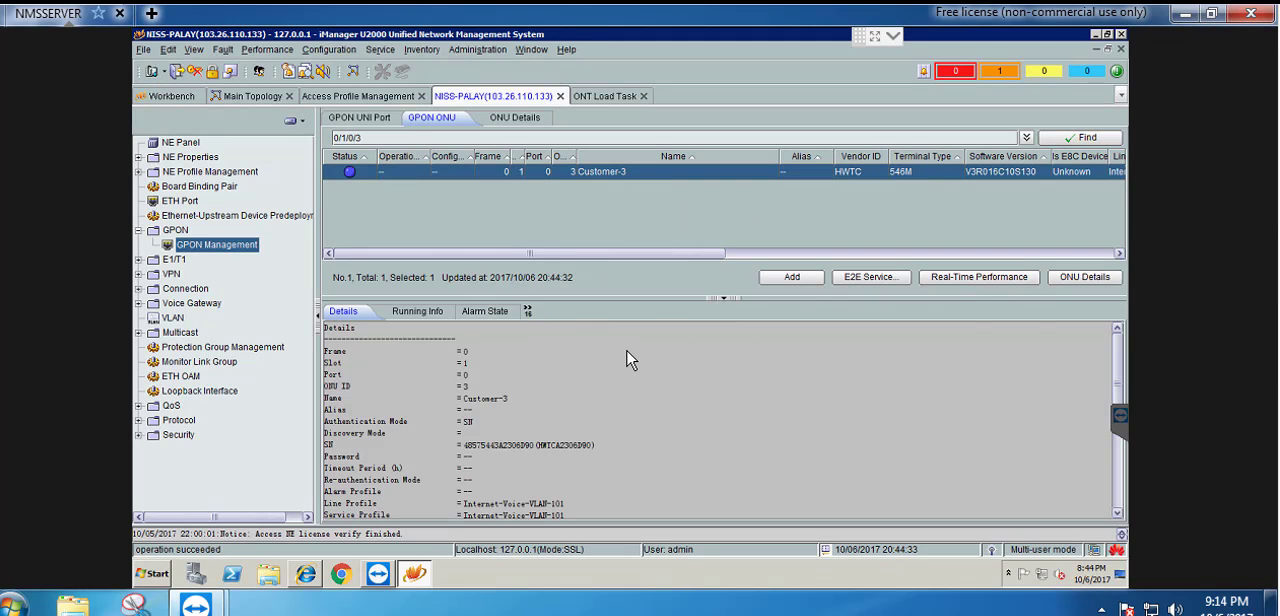
left_click(798, 315)
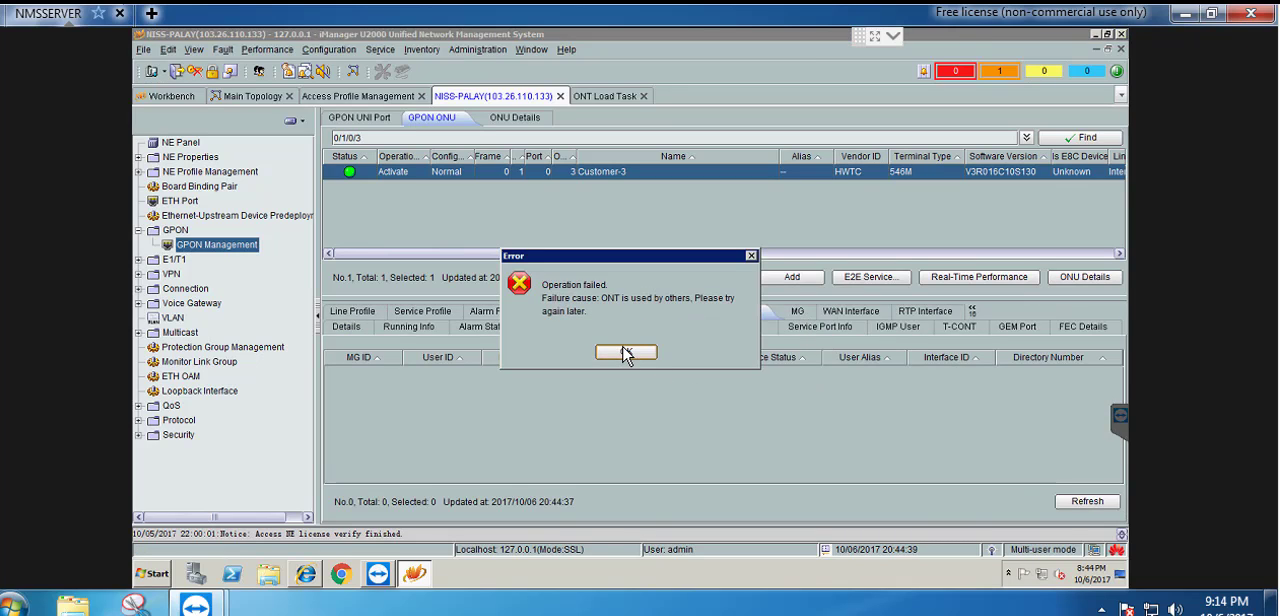
left_click(625, 353)
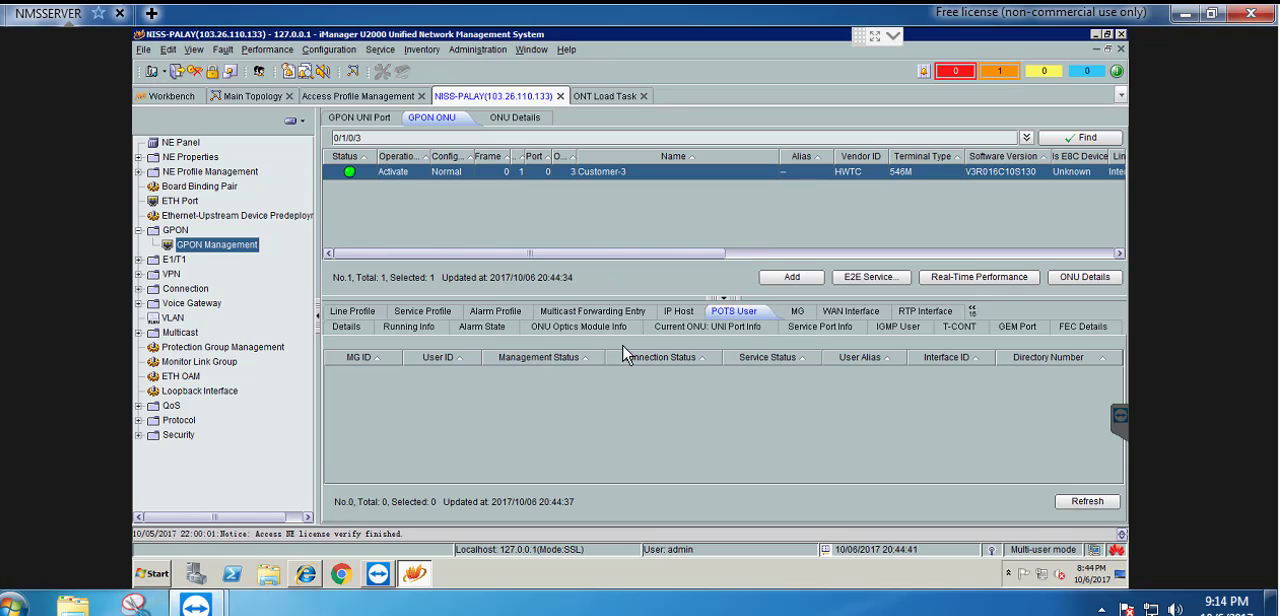
left_click(1084, 501)
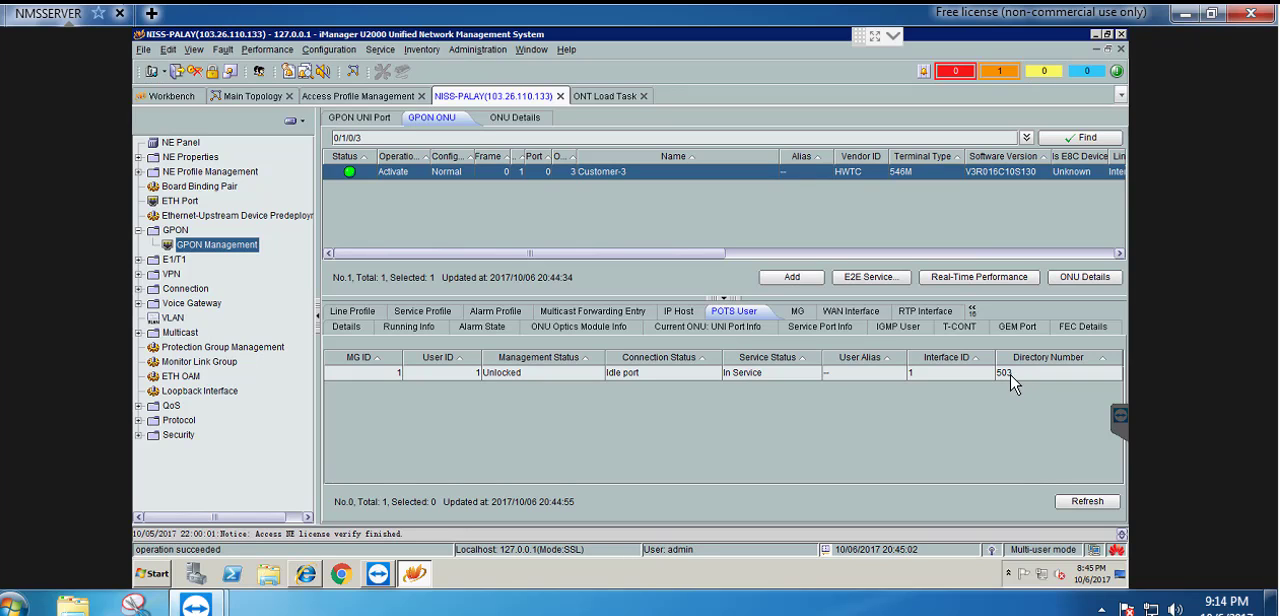
Refresh the unregistered ONUs of GPON port 0/1/0, start confirming the first one and name it Cliect-4
left_click(358, 118)
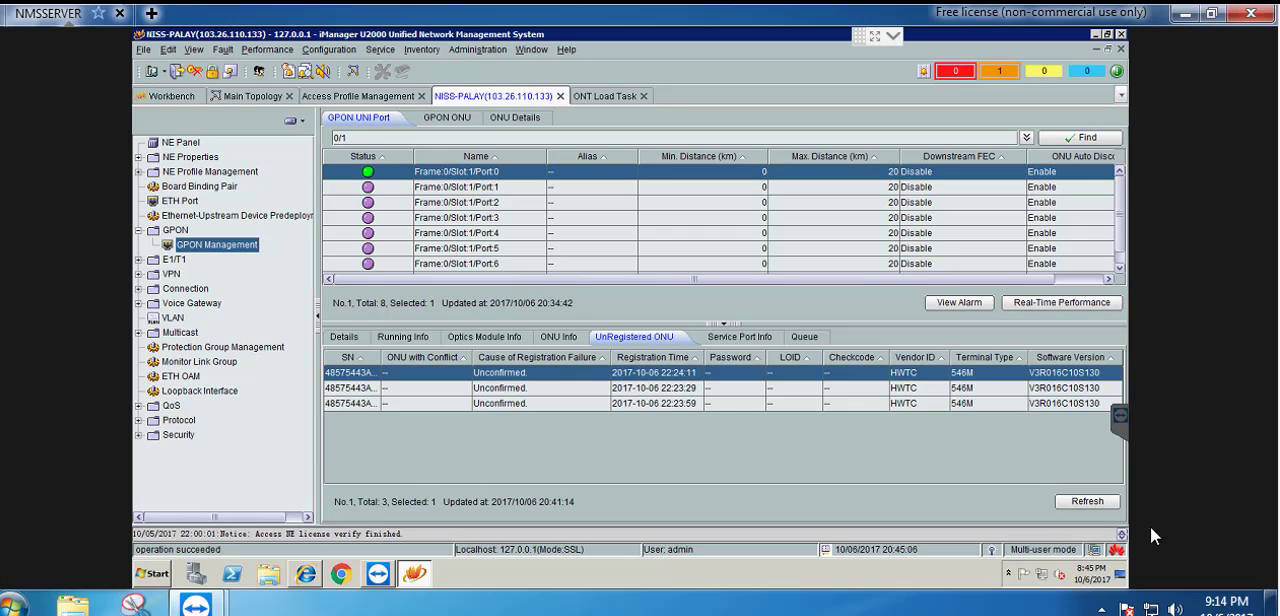
left_click(1087, 501)
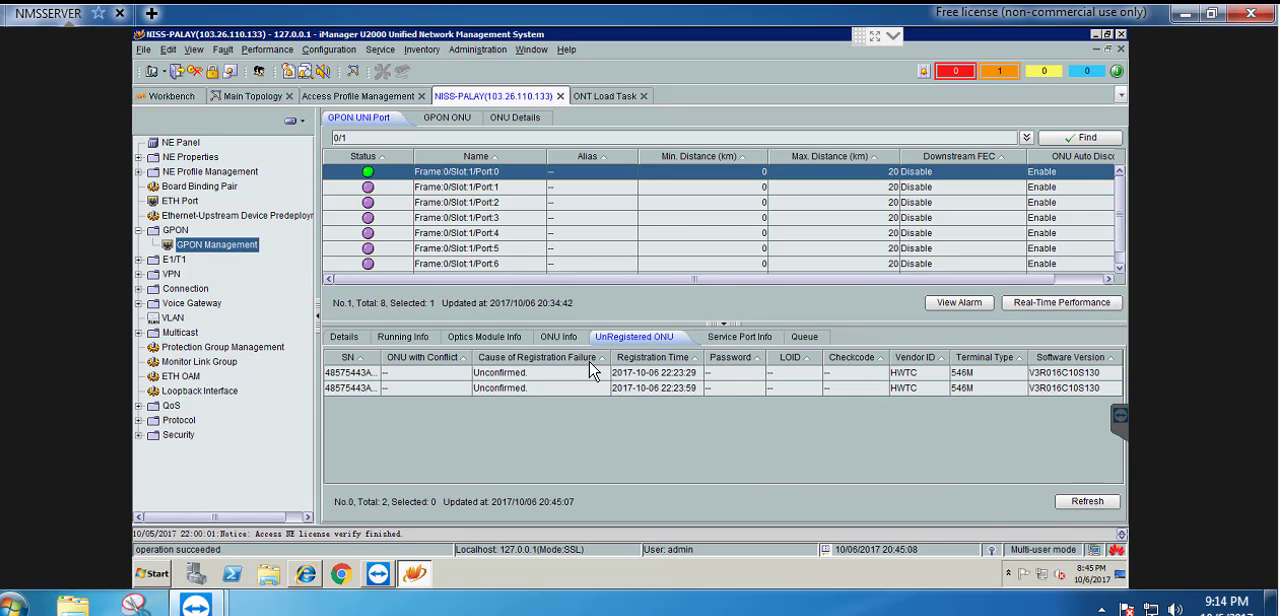
right_click(546, 376)
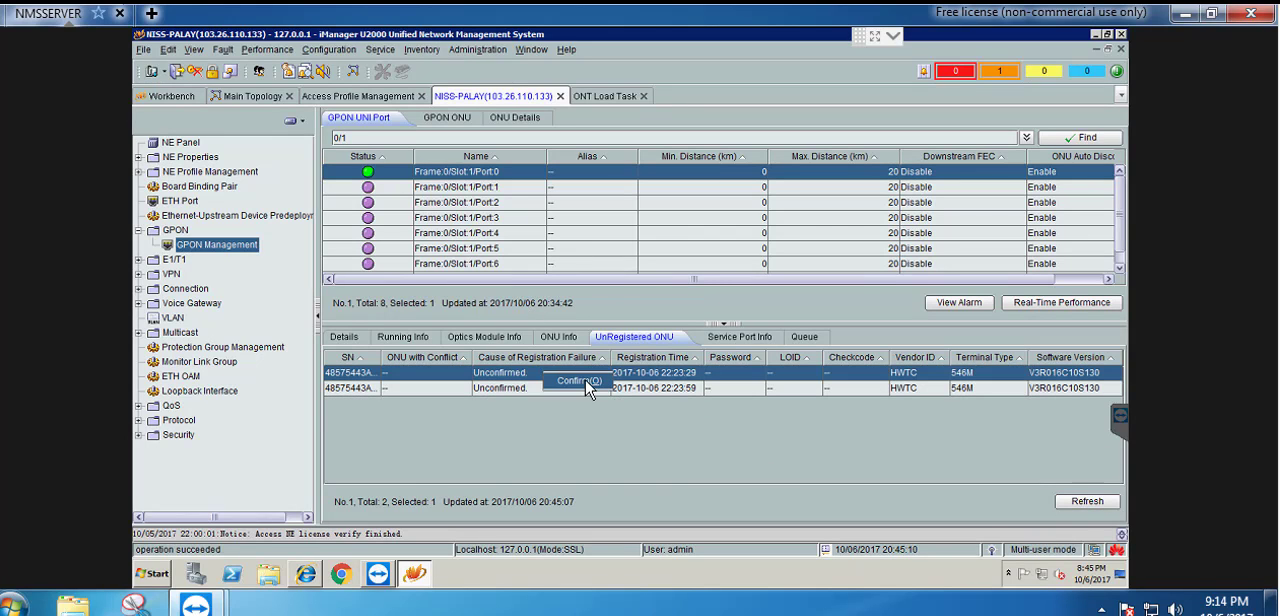
left_click(586, 383)
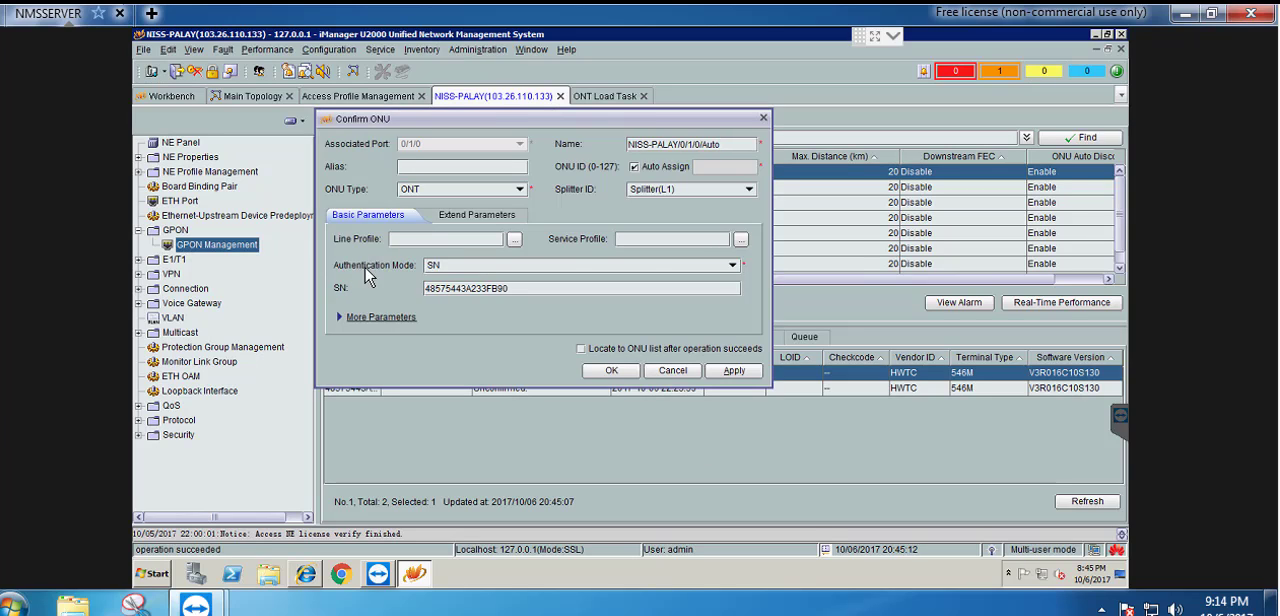
left_click_drag(620, 143, 566, 150)
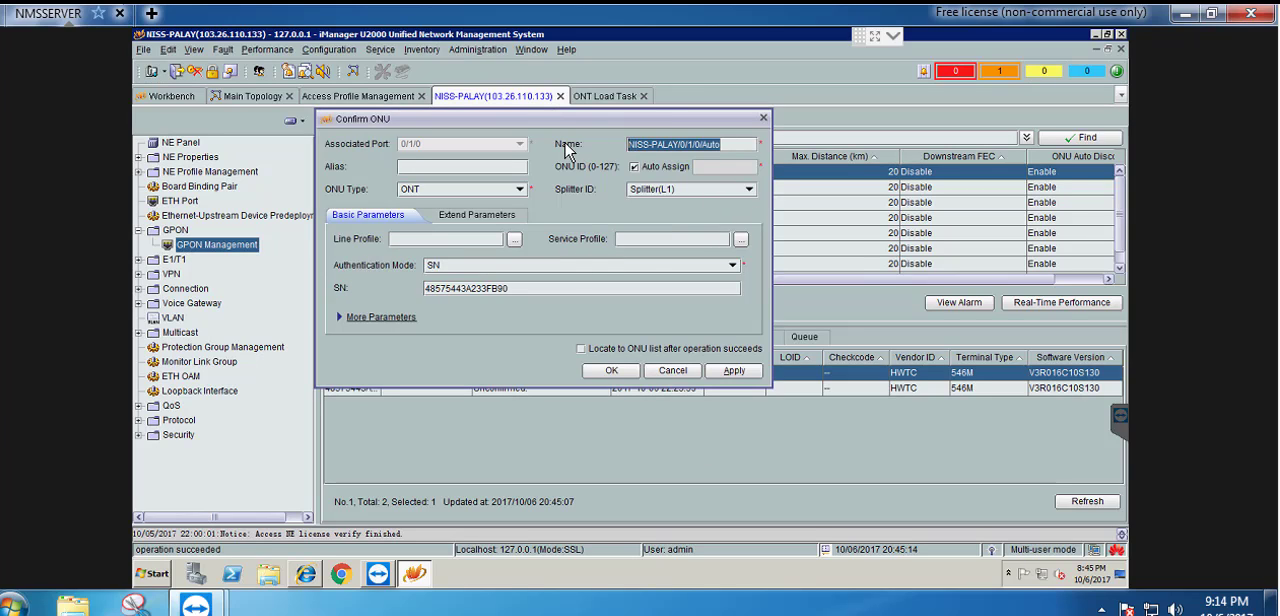
type("Cliect")
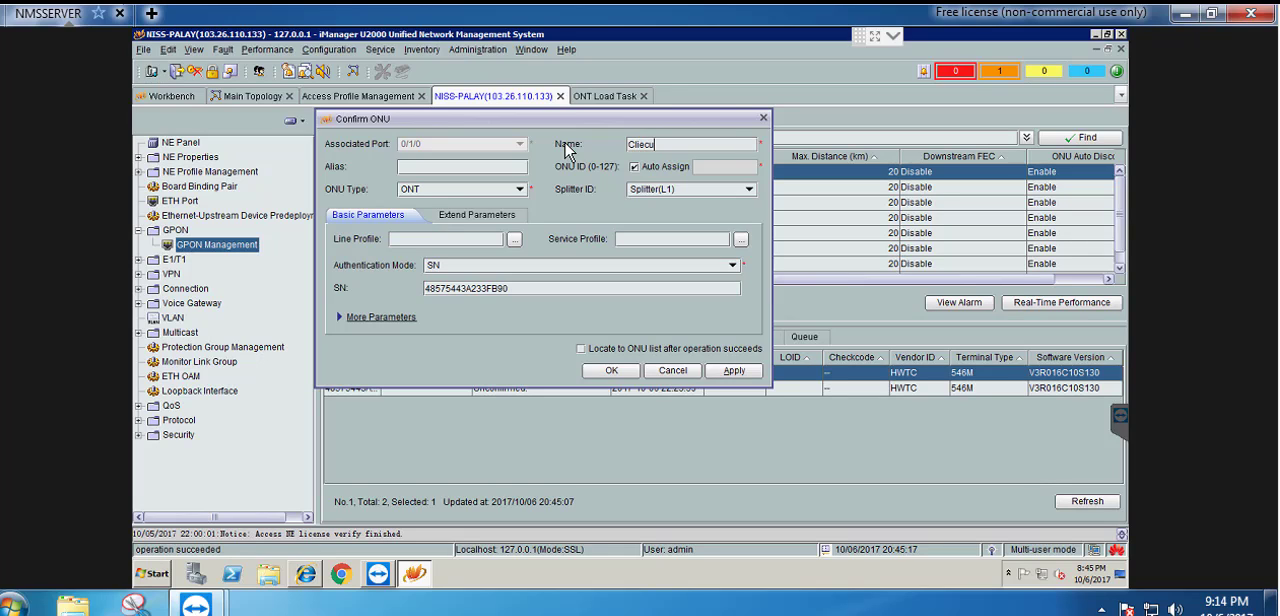
type("-4")
Assign the Internet-Voice-VLAN-101 line and service profiles, enable locating to the ONU list, and confirm the ONU
left_click(516, 243)
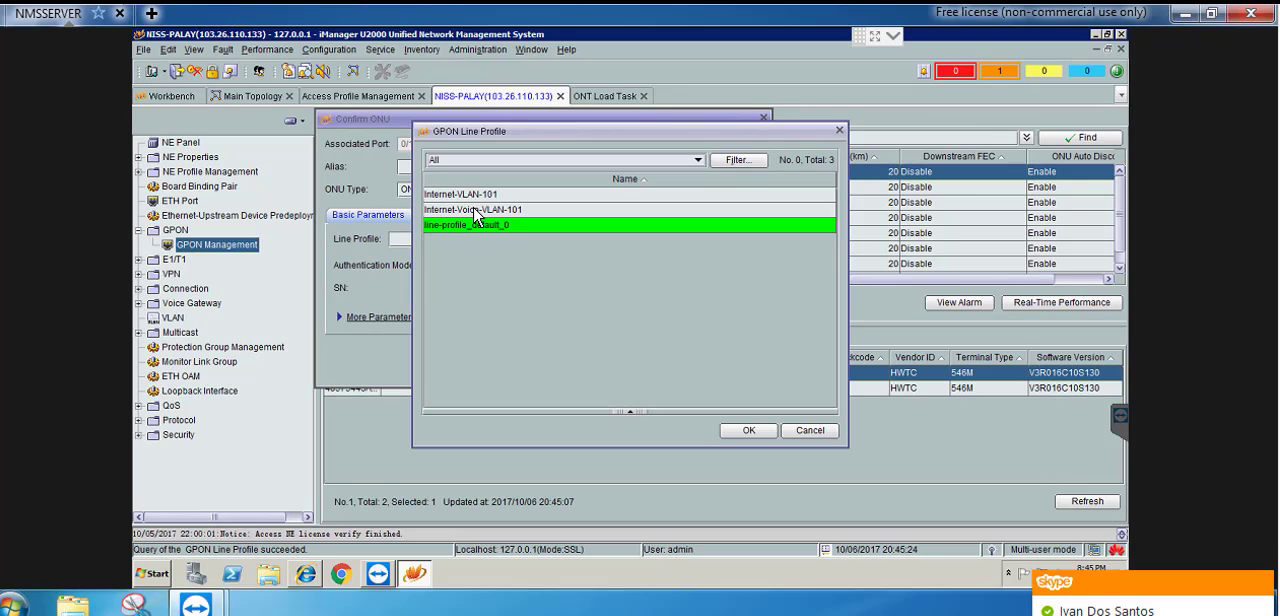
left_click(478, 211)
left_click(749, 430)
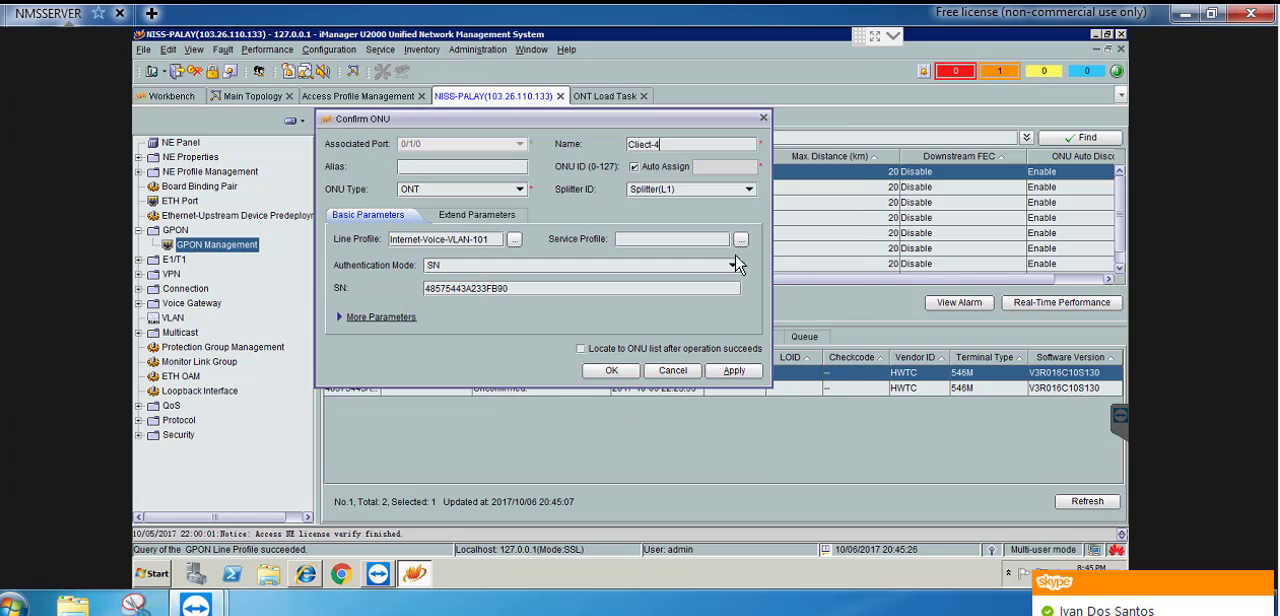
left_click(743, 241)
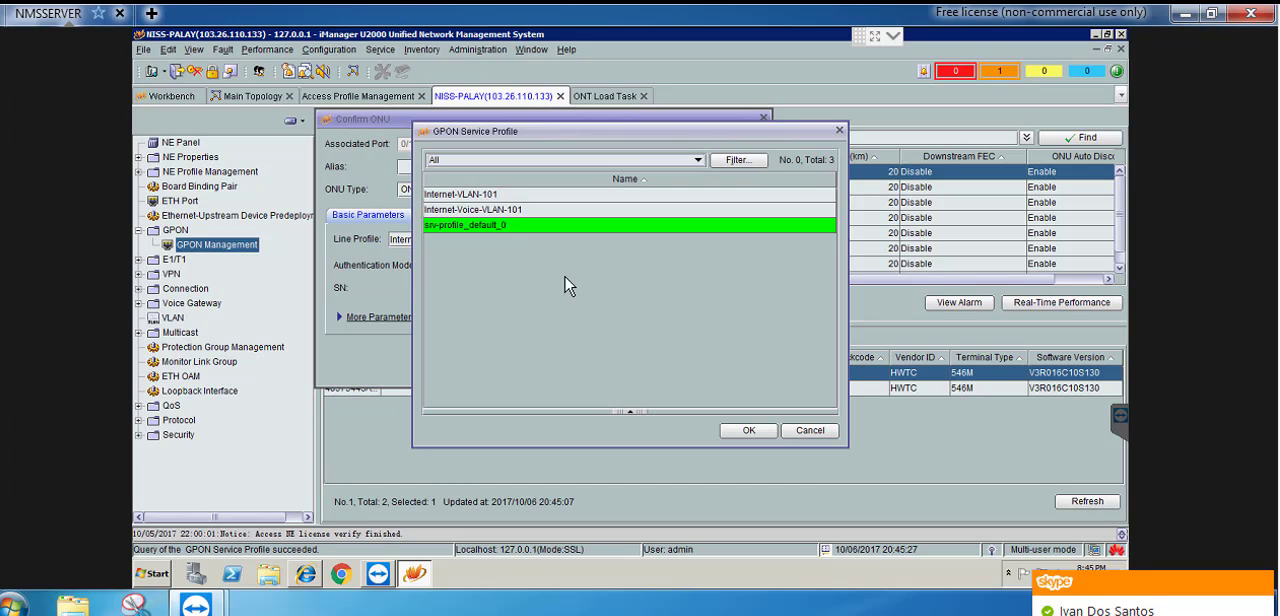
left_click(490, 212)
left_click(745, 430)
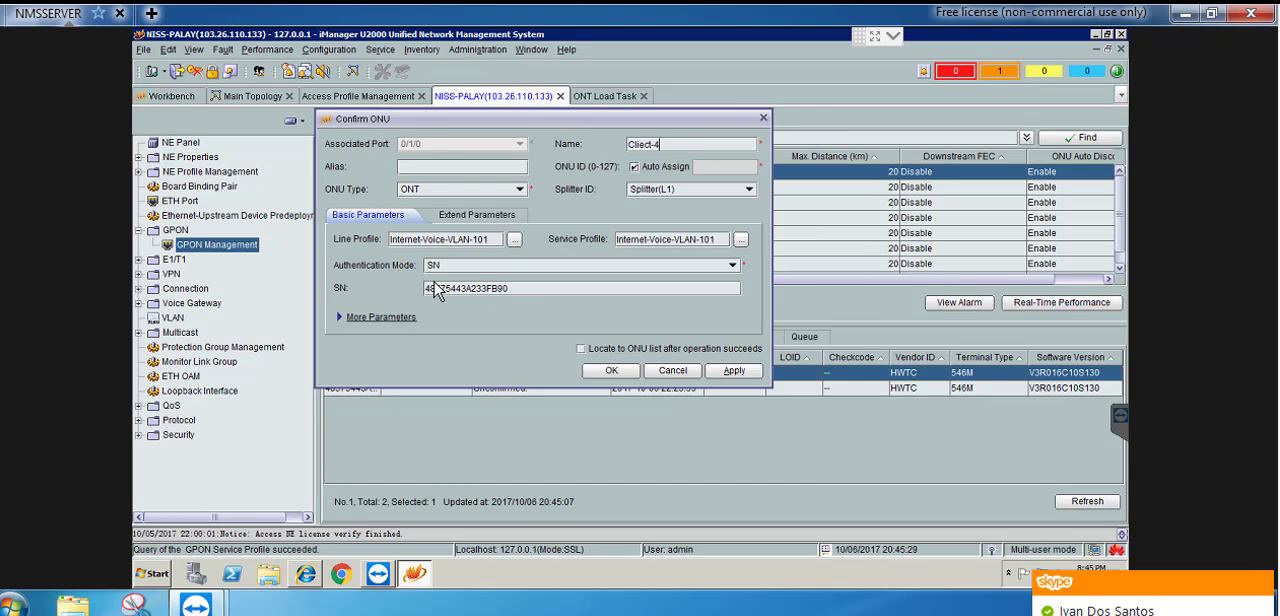
left_click(580, 350)
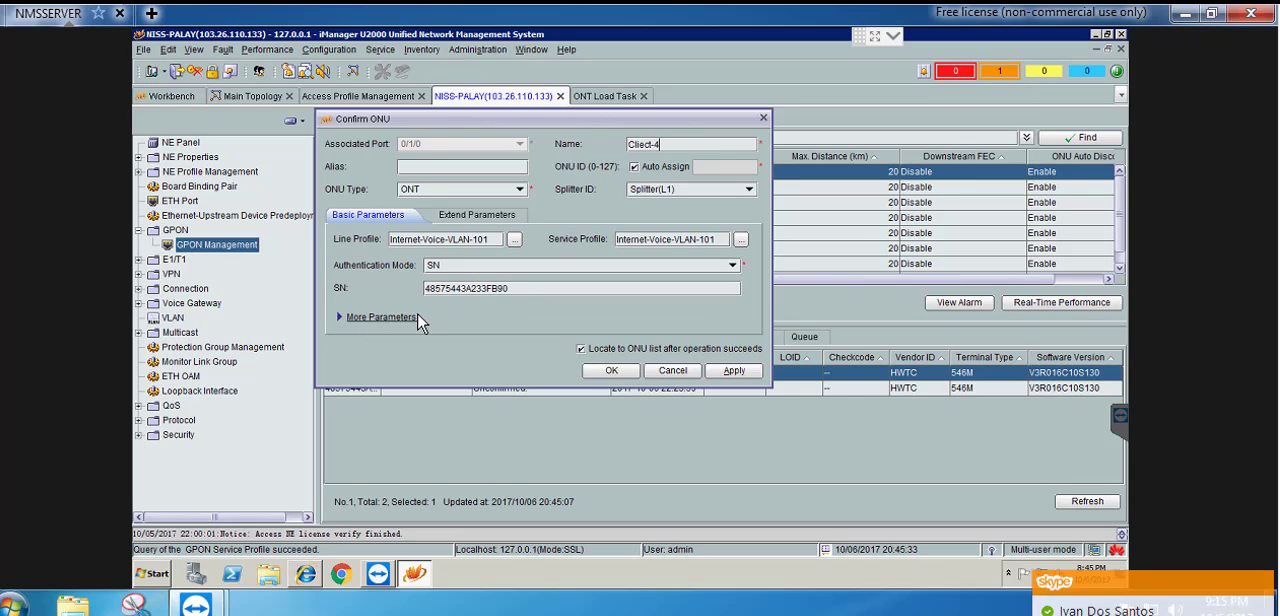
left_click(607, 371)
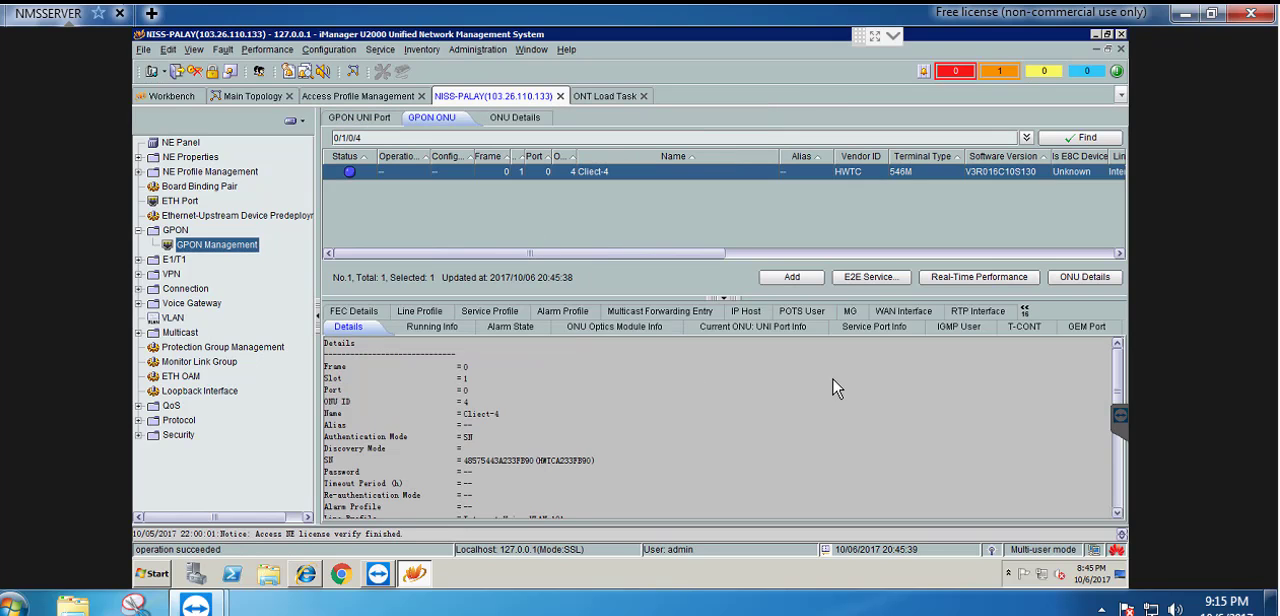
Start adding a service port to Cliect-4 and set its alias to Client-4
mouse_move(530, 313)
left_click(857, 327)
right_click(503, 387)
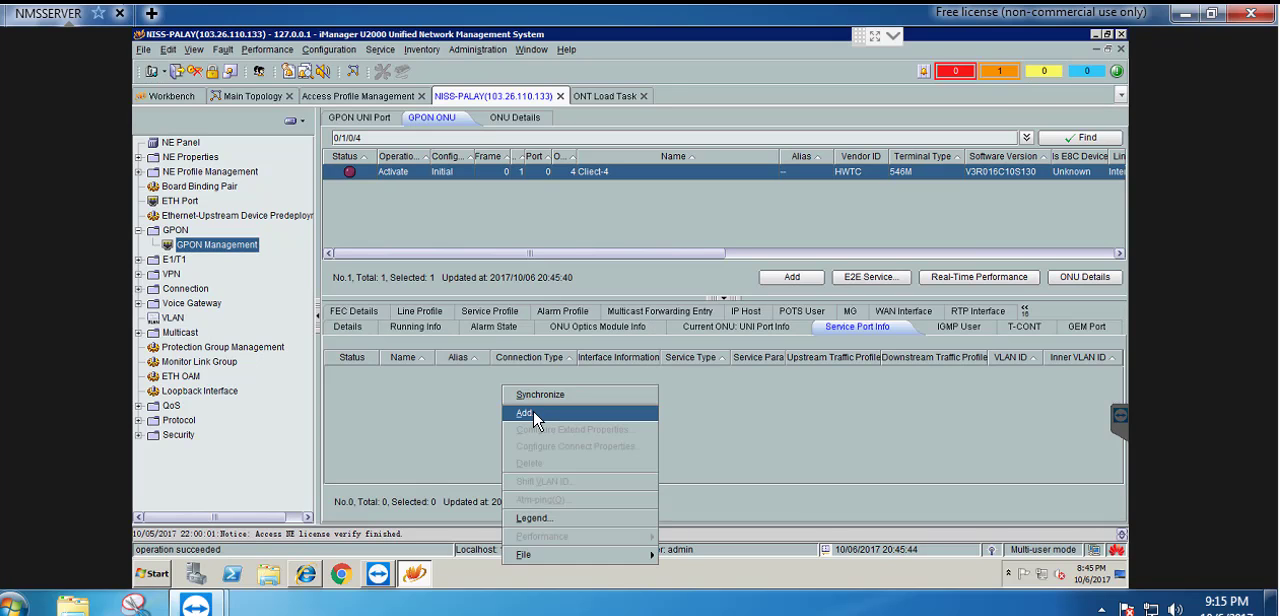
left_click(535, 413)
left_click(772, 167)
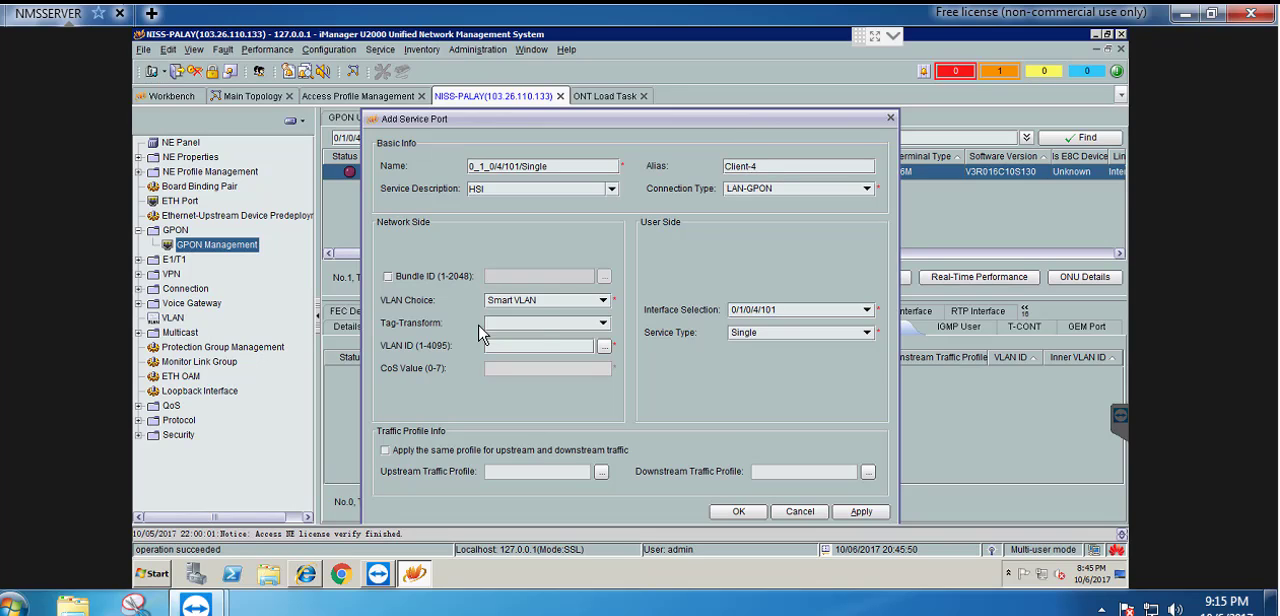
Create the service port with Translate tag-transform, VLAN ID 101, service type Multi-Service VLAN and user VLAN 101
left_click(542, 323)
left_click(522, 370)
left_click(527, 346)
type("101")
left_click(797, 334)
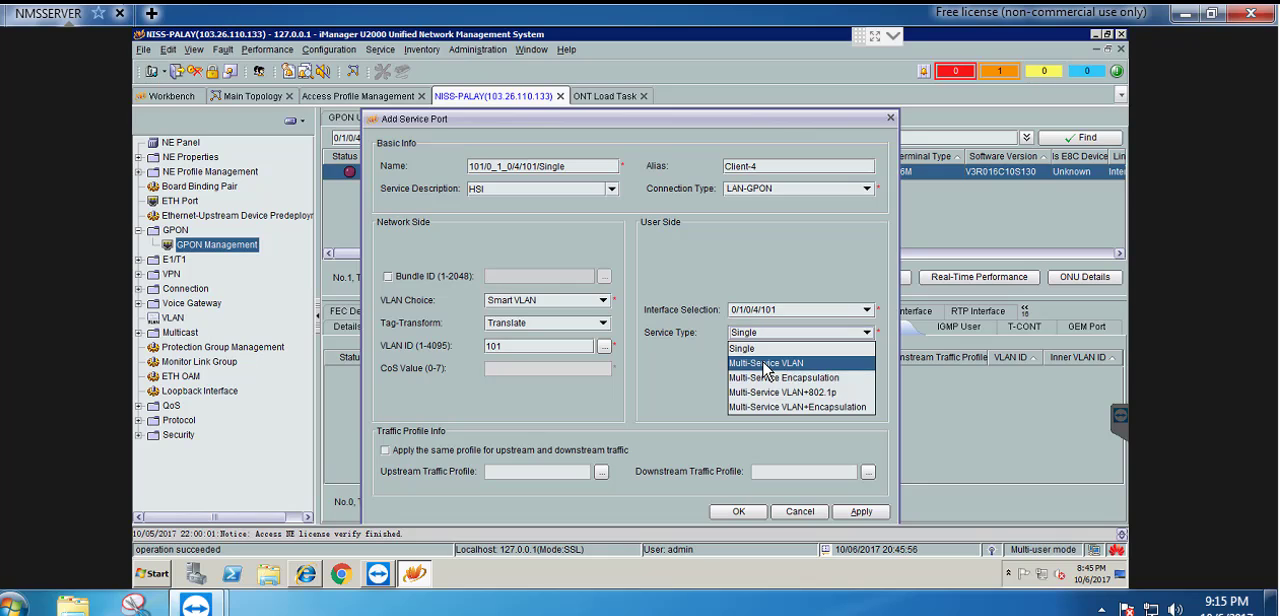
left_click(765, 368)
left_click(763, 343)
type("101")
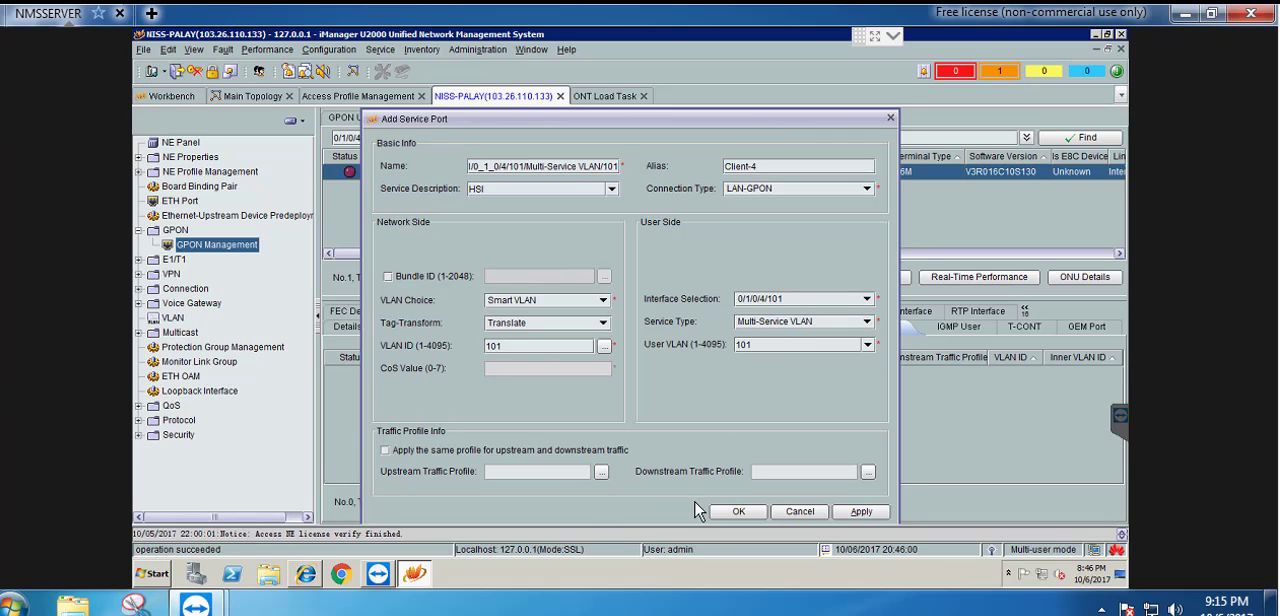
left_click(742, 512)
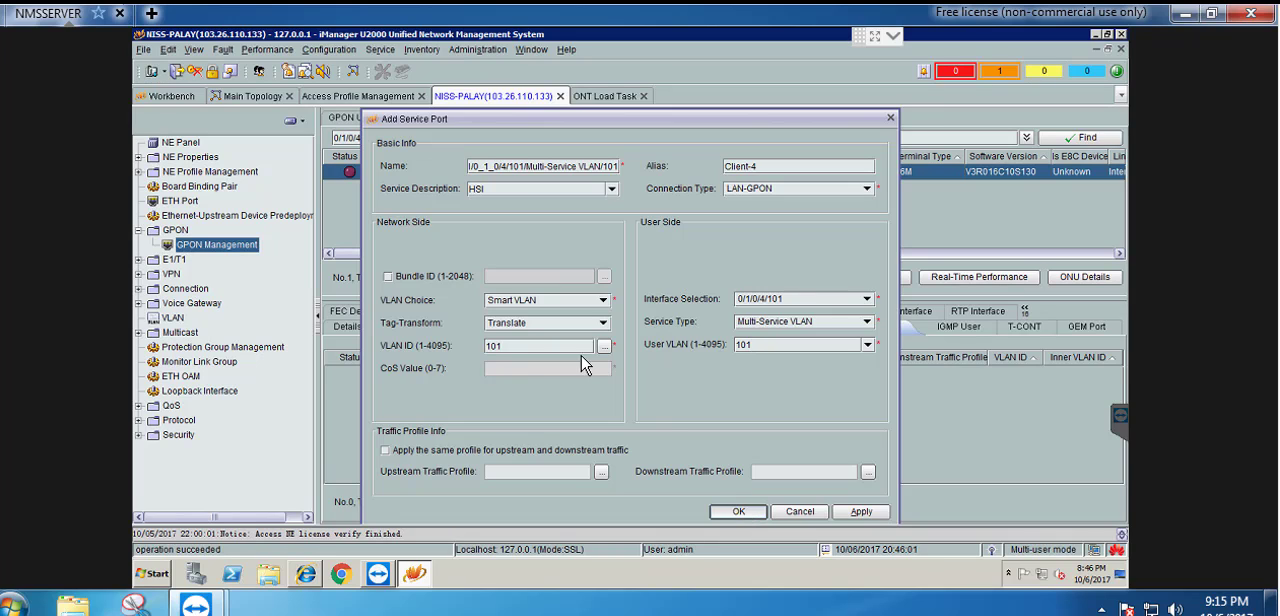
Refresh Cliect-4 and bind it to general VAS profile WAN-PPPoE-Internet-VoIP-101 with the HWTC General Type entry, switching to ONT Load Task
left_click(1080, 138)
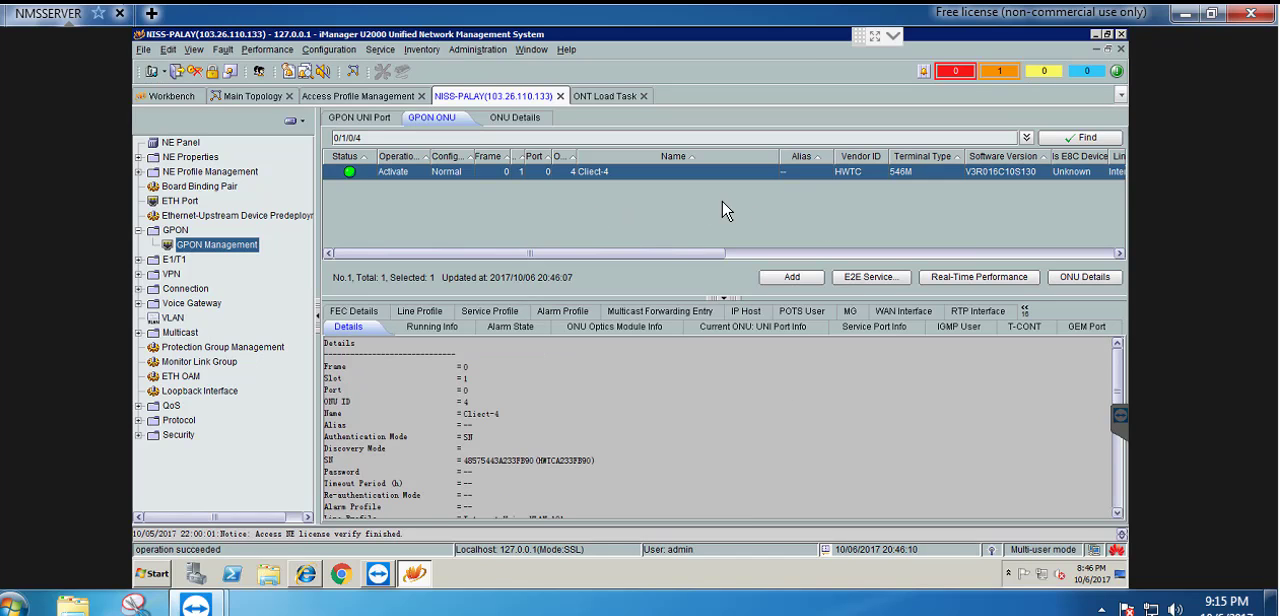
right_click(620, 178)
mouse_move(712, 492)
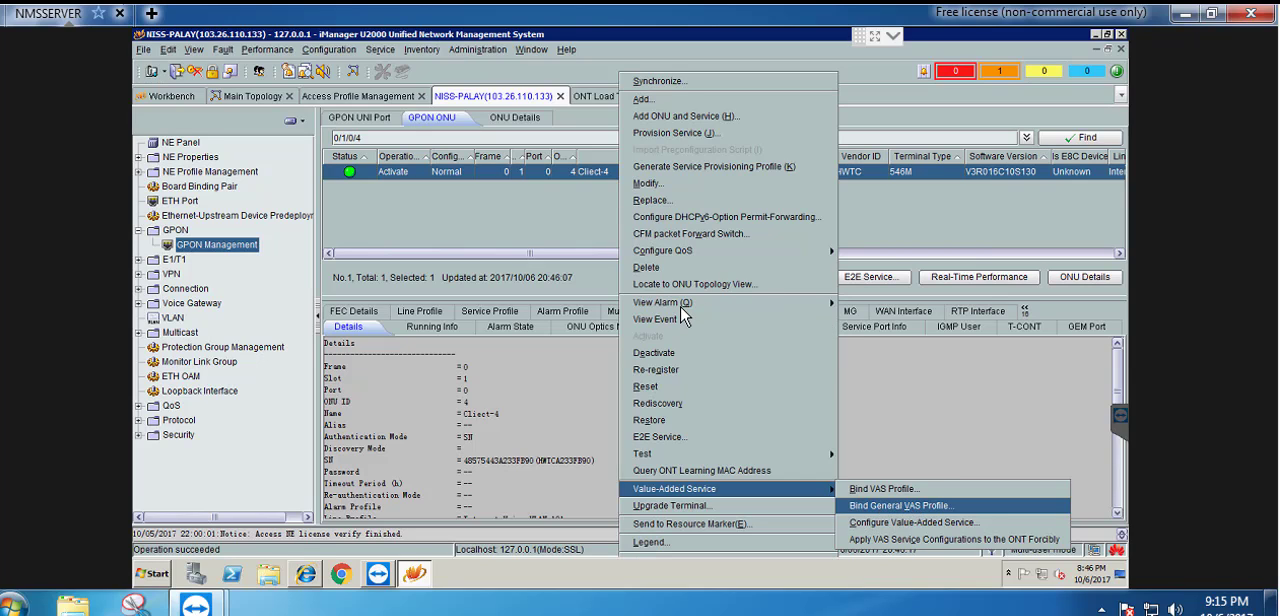
left_click(900, 505)
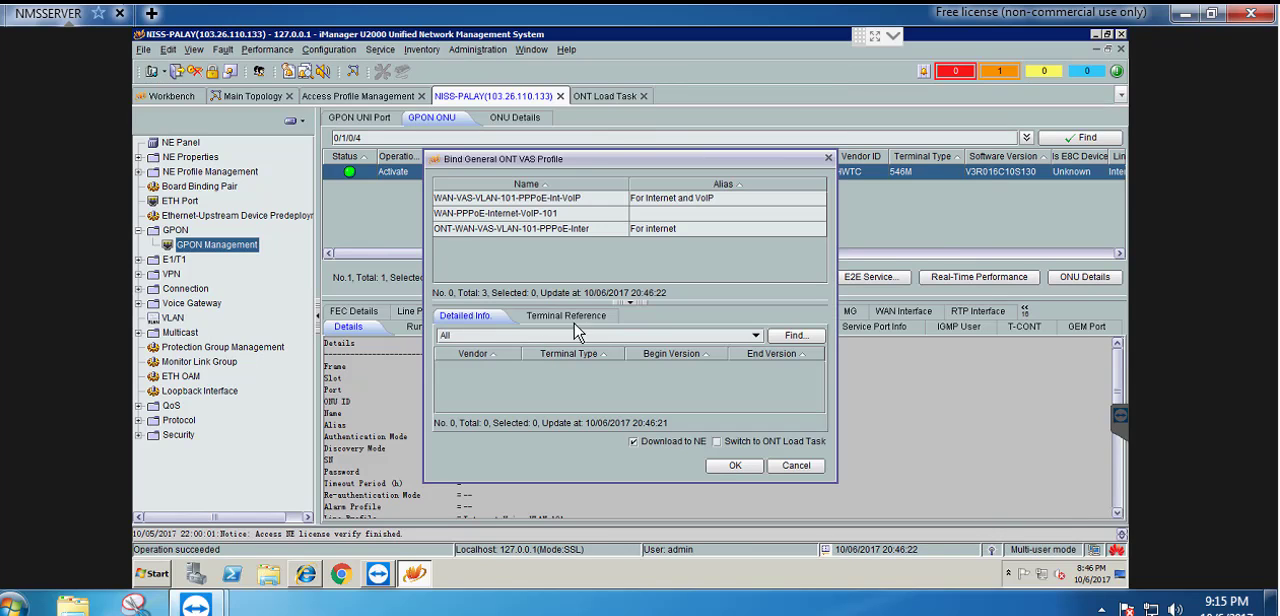
left_click(518, 214)
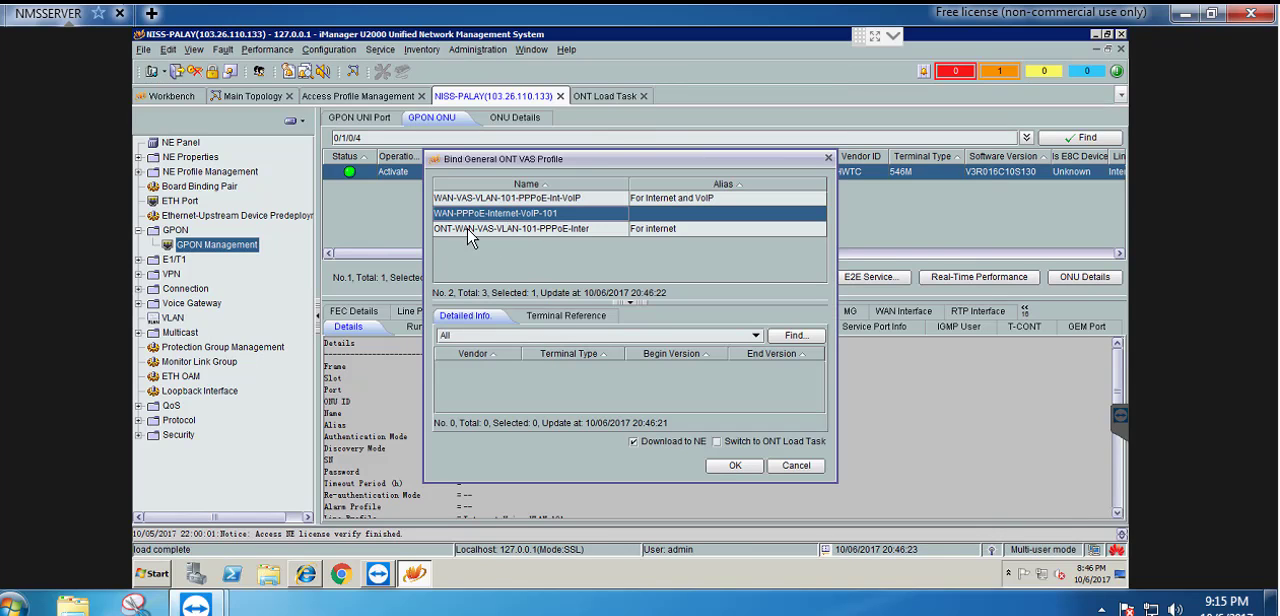
left_click(477, 368)
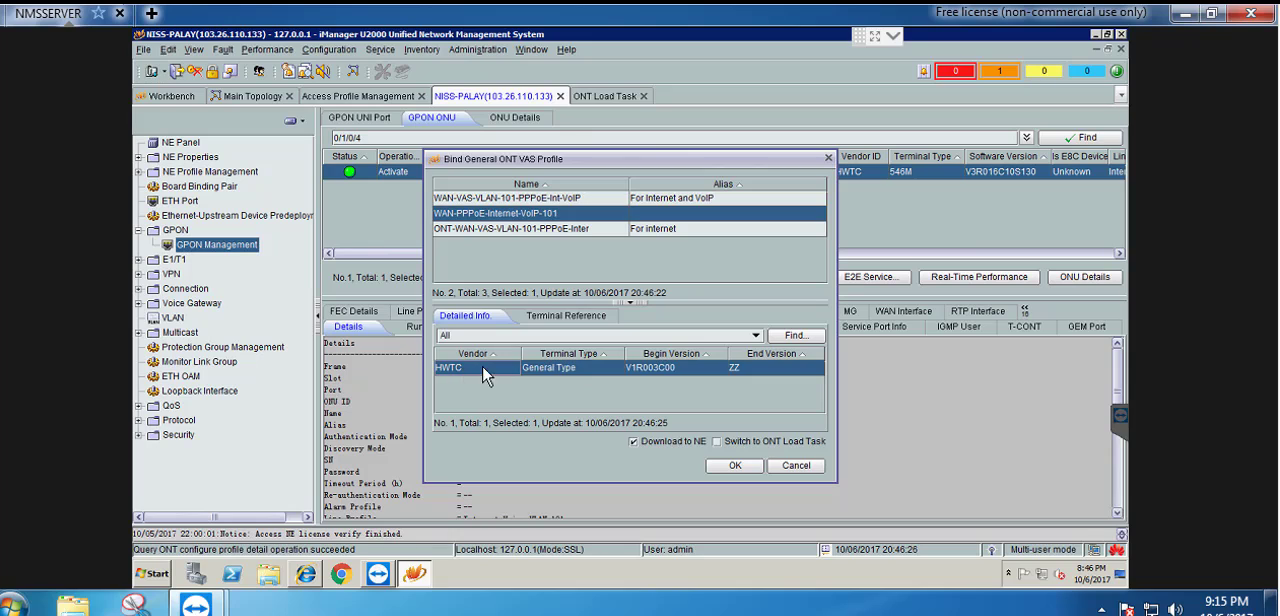
left_click(719, 443)
left_click(731, 468)
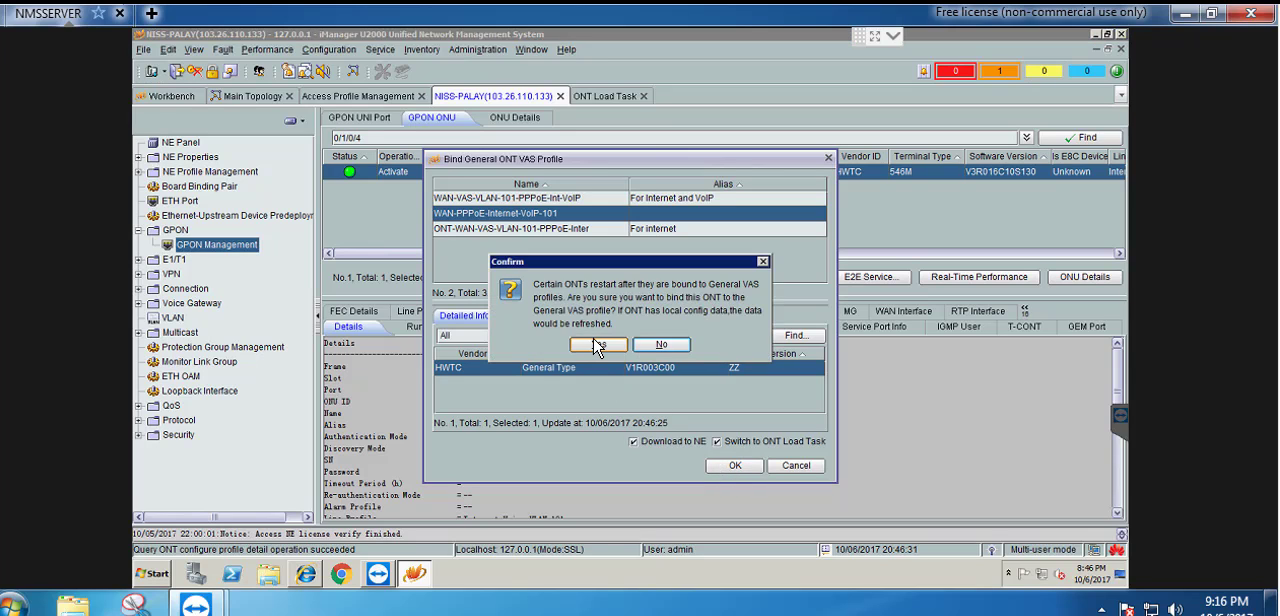
left_click(597, 345)
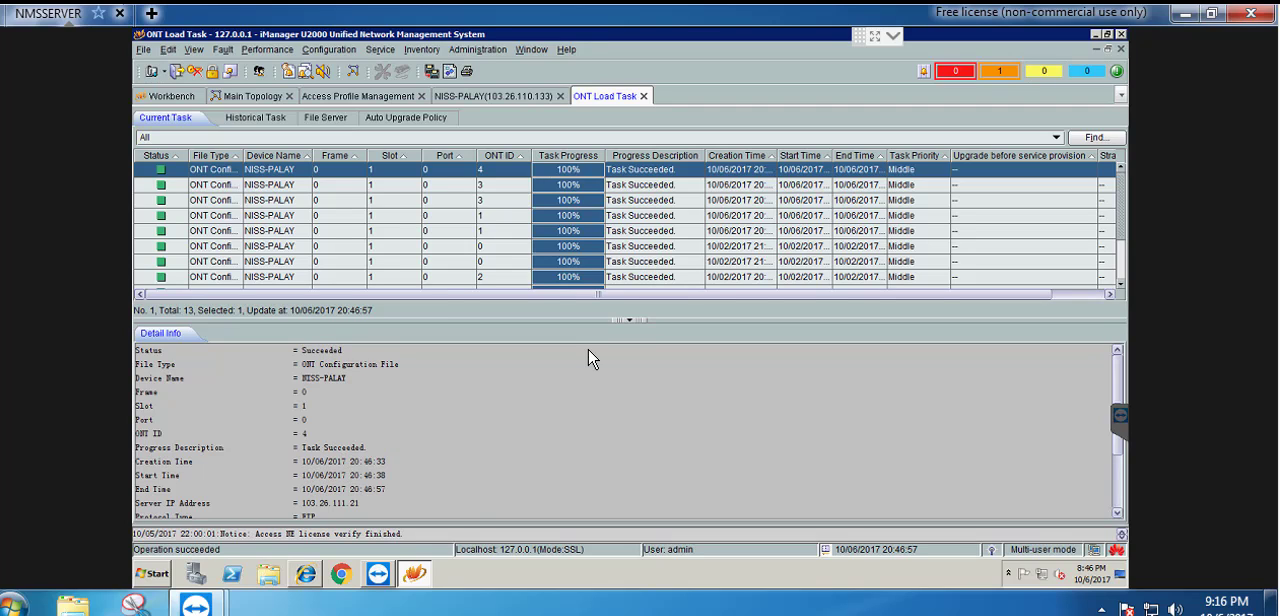
Open Cliect-4's value-added service configuration and set the WAN1 PPPoE user name to niss3
left_click(485, 96)
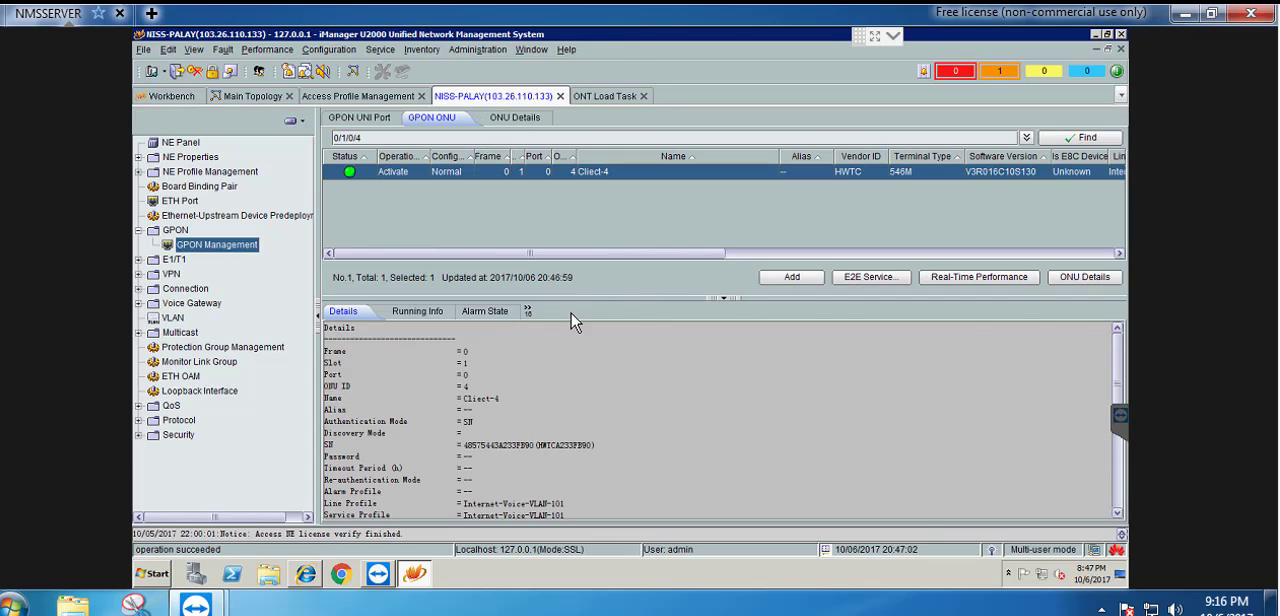
right_click(487, 173)
mouse_move(658, 489)
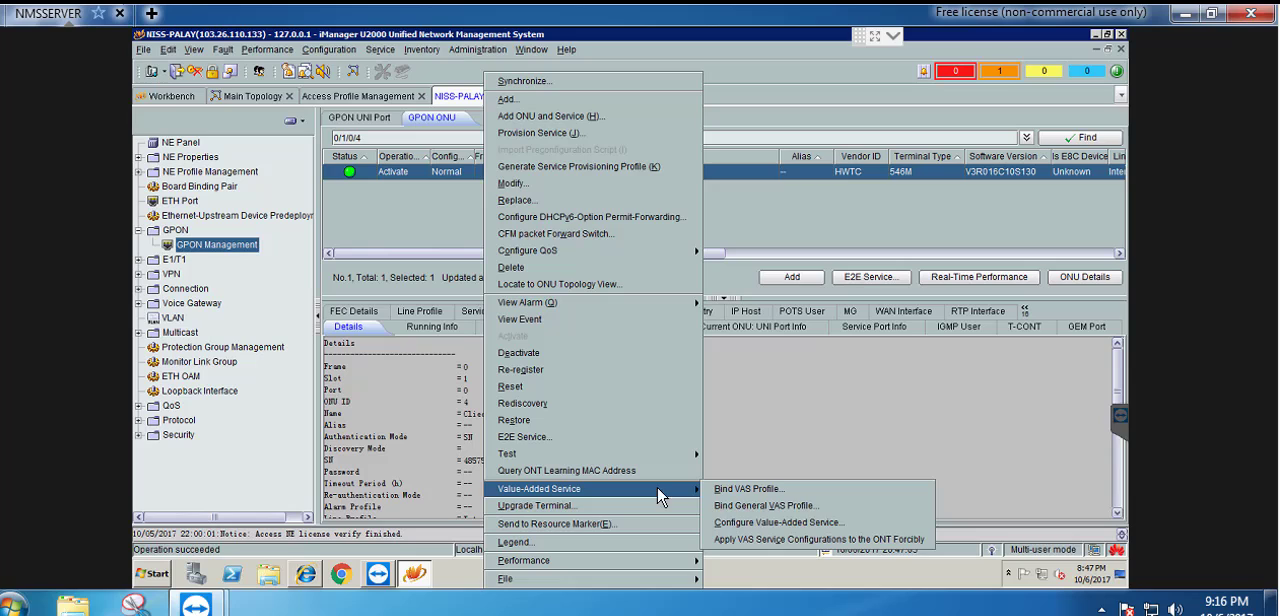
left_click(793, 525)
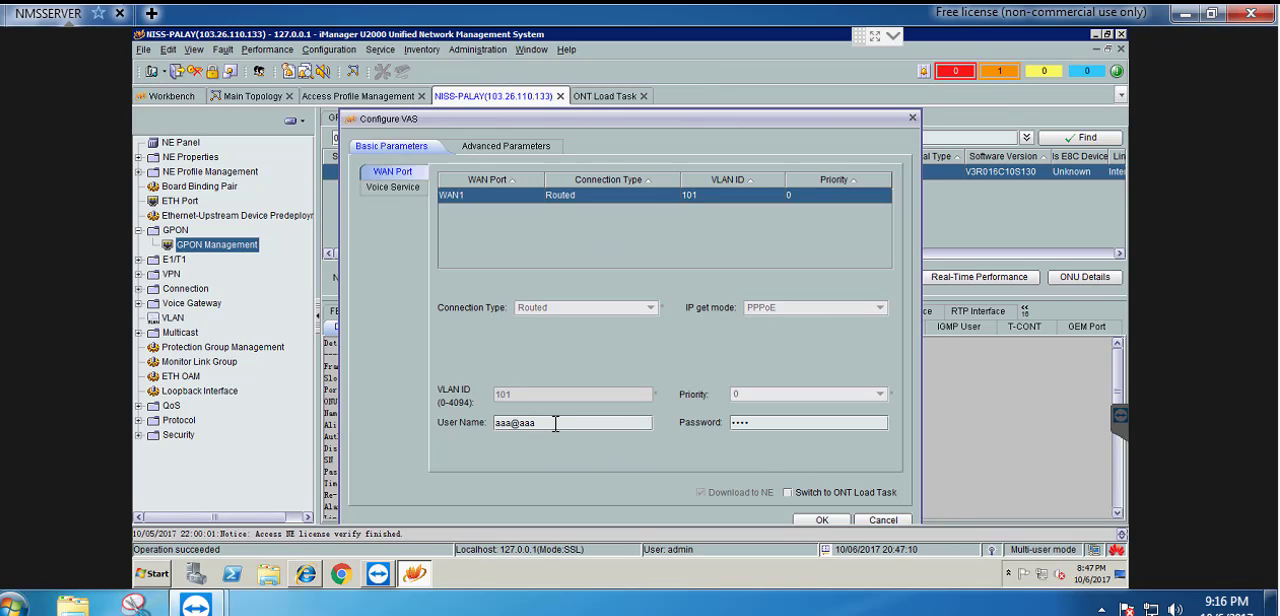
left_click_drag(556, 423, 486, 425)
key("alt+Tab")
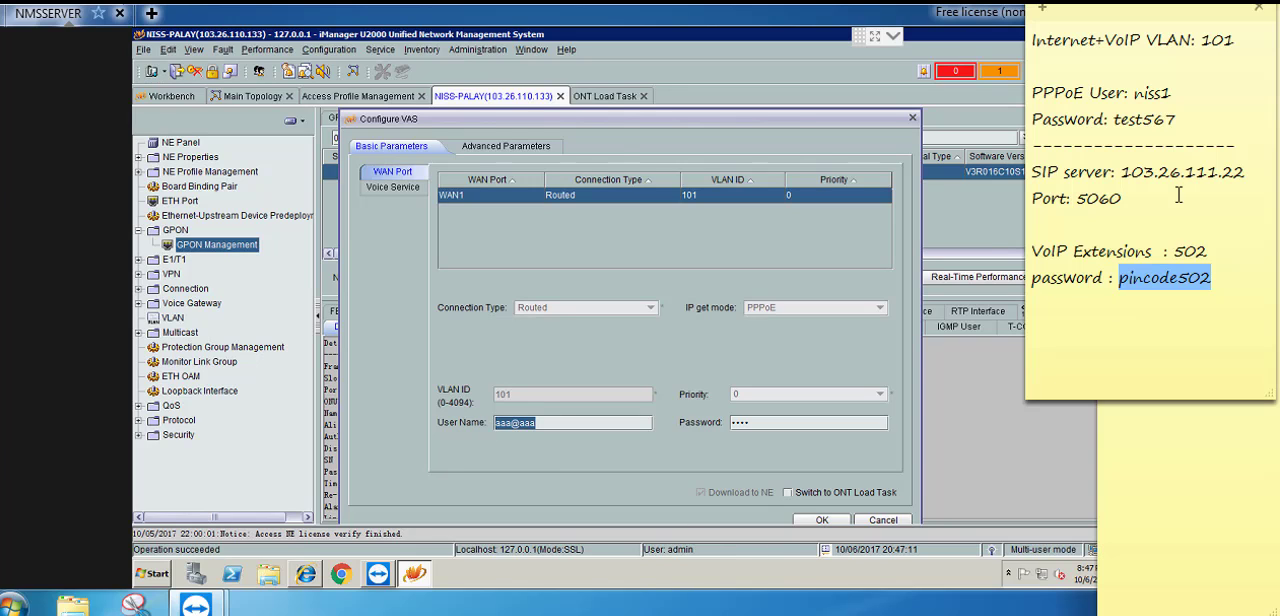
double_click(1156, 95)
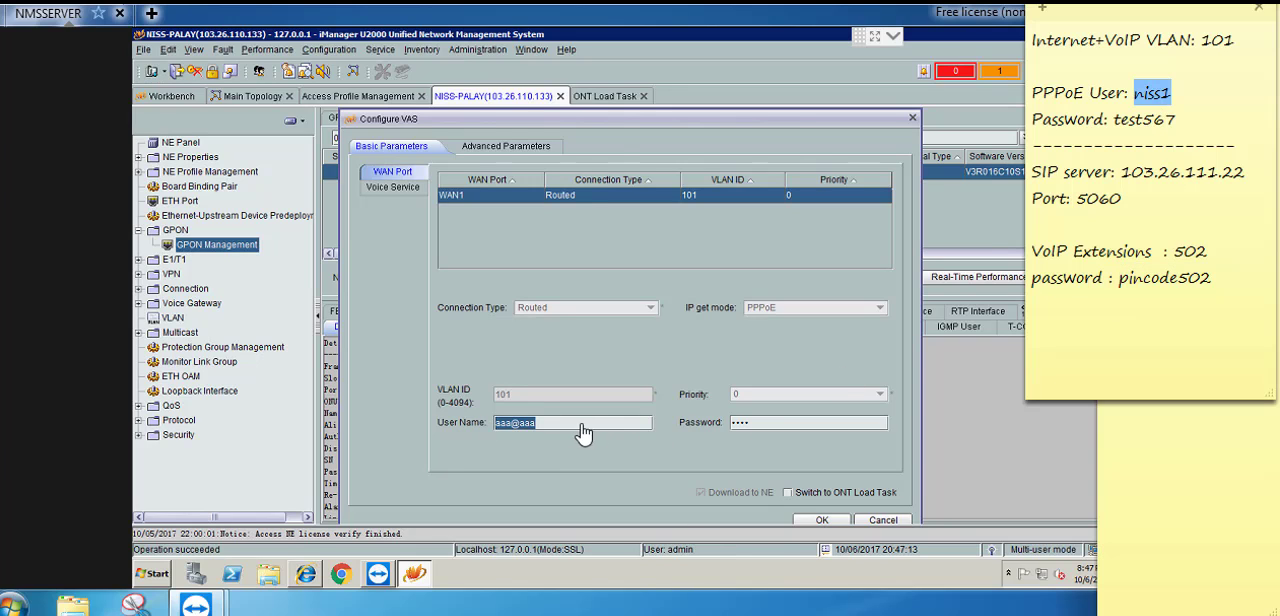
key("alt+Tab")
type("niss1")
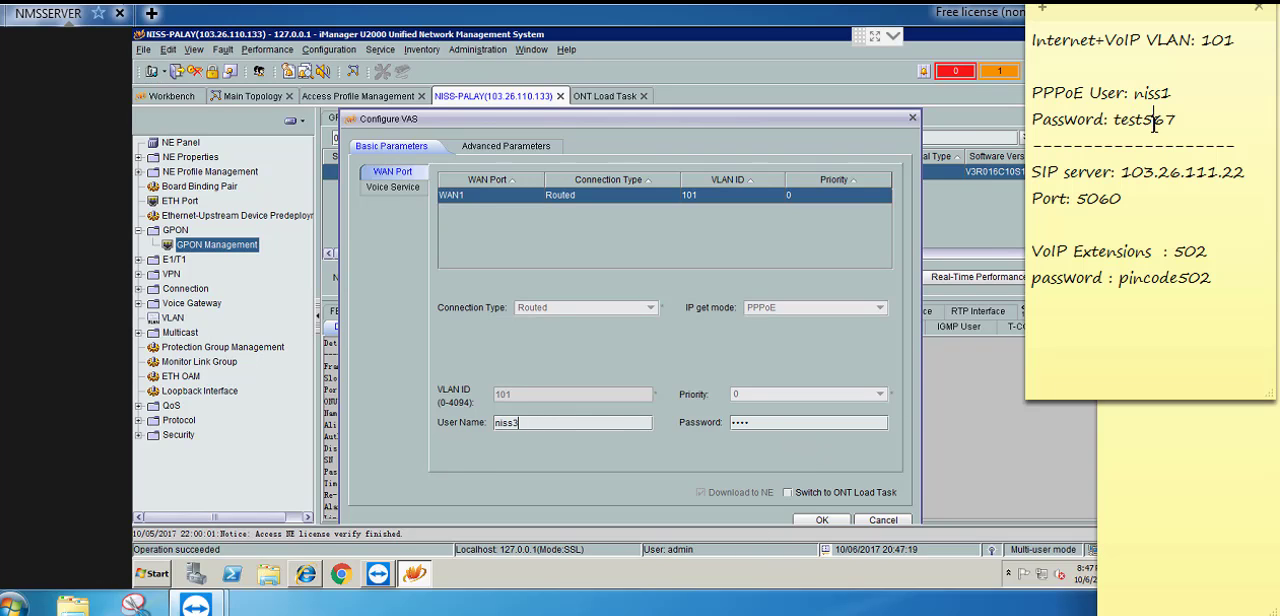
Copy the PPPoE password from the notes into WAN1's password and apply the configuration, switching to ONT Load Task
double_click(1145, 126)
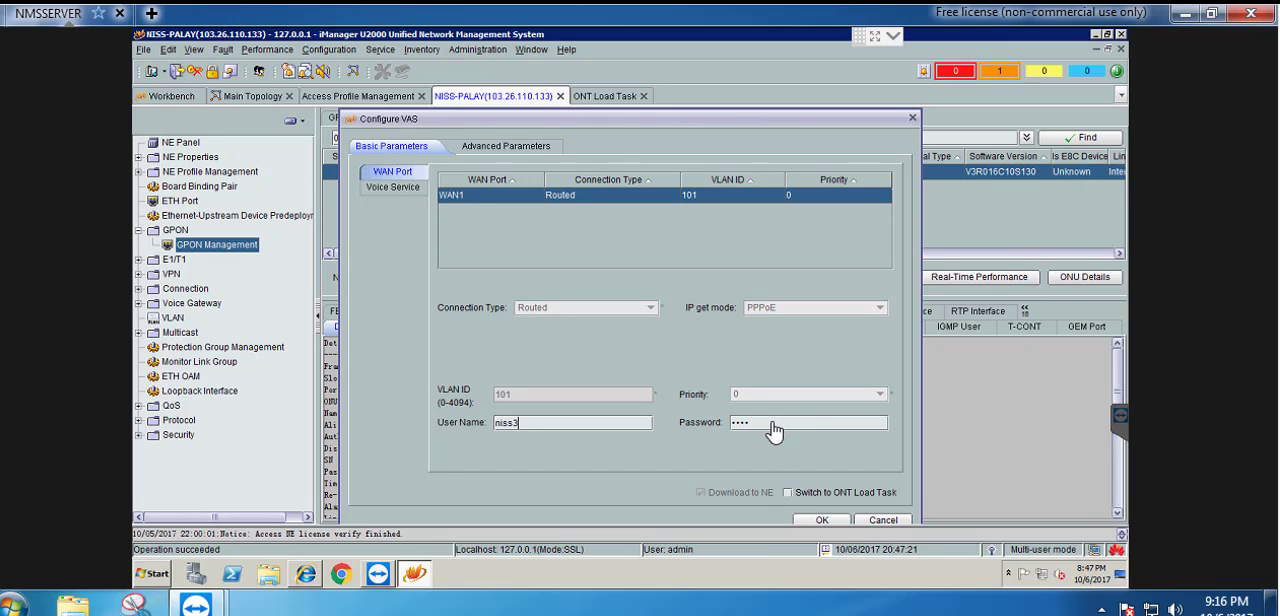
left_click(774, 422)
double_click(772, 422)
key("ctrl+v")
left_click(787, 492)
left_click(812, 520)
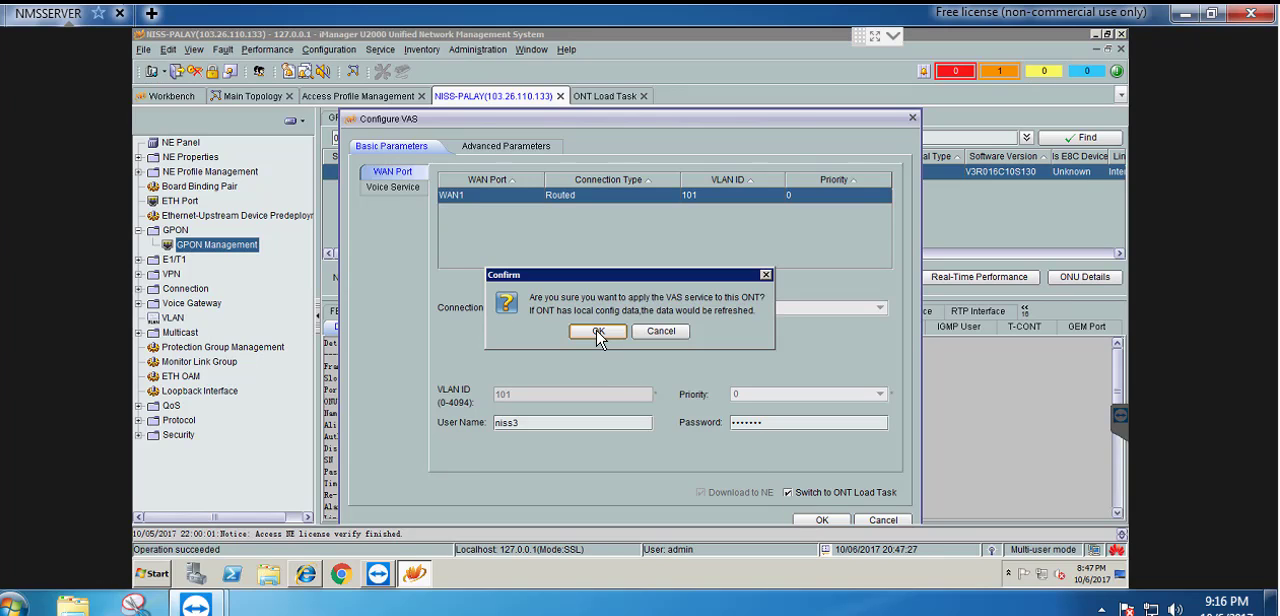
left_click(597, 331)
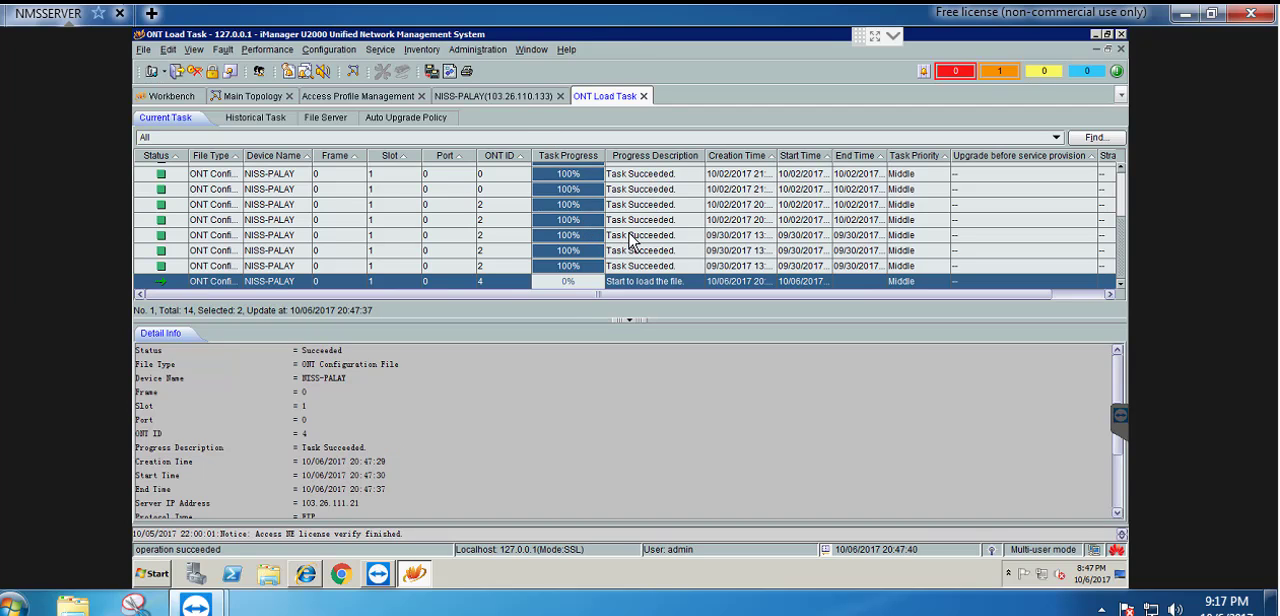
Reopen Cliect-4's value-added service configuration and set voice interface 1's directory number to 504, with switching to ONT Load Task enabled
left_click(521, 96)
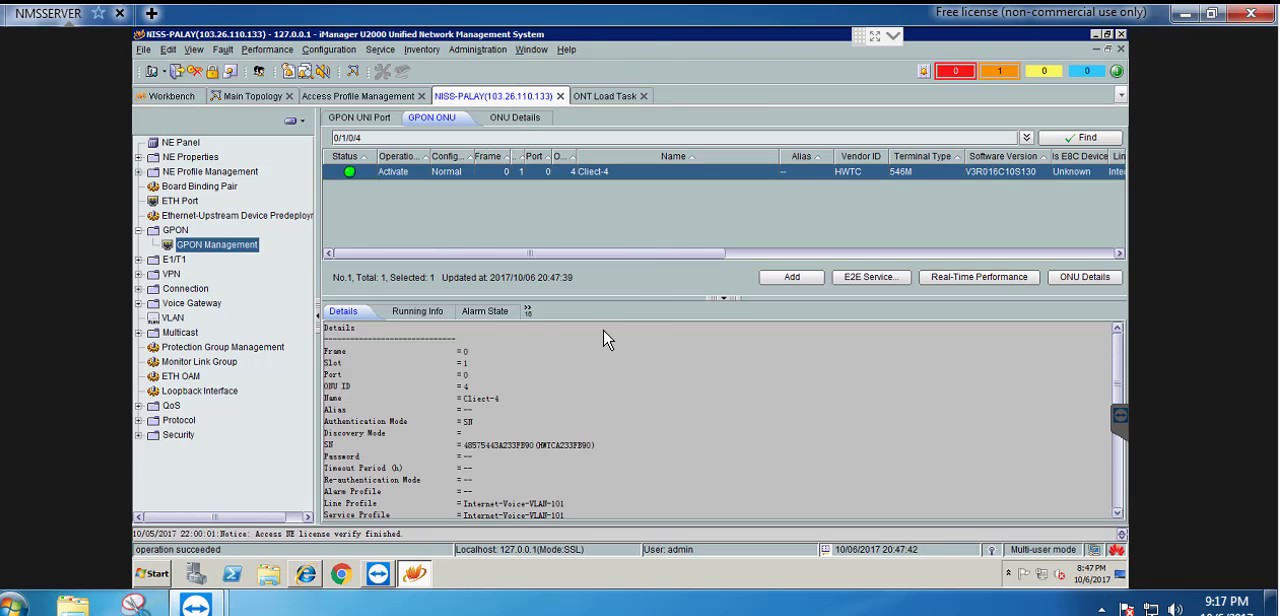
right_click(462, 176)
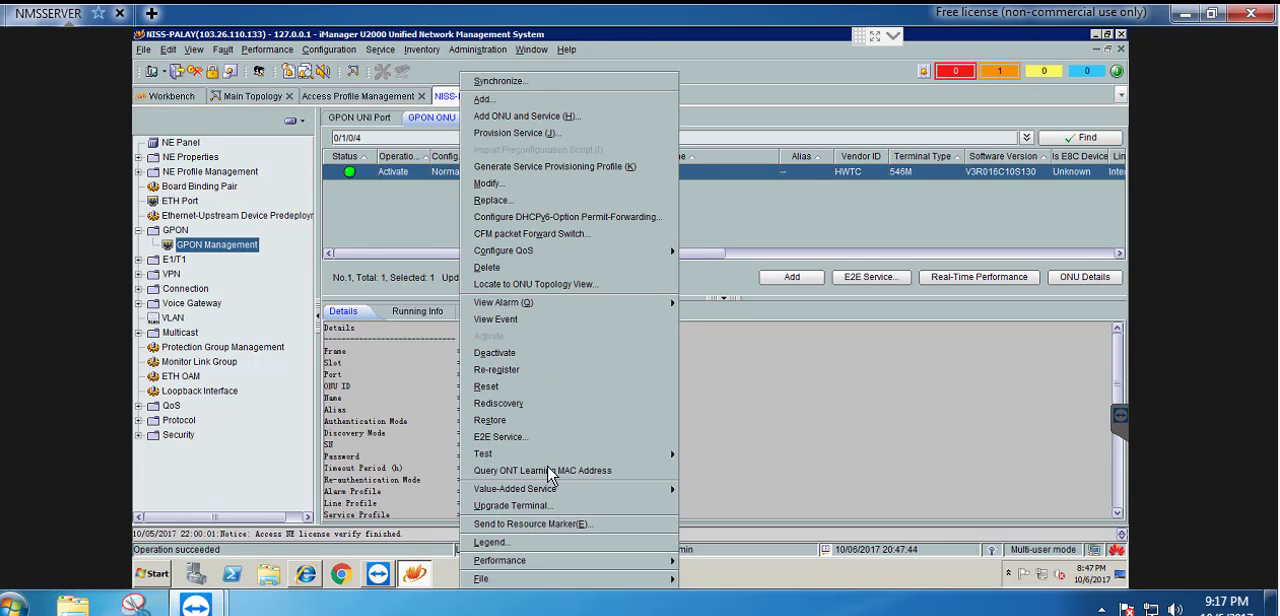
mouse_move(640, 490)
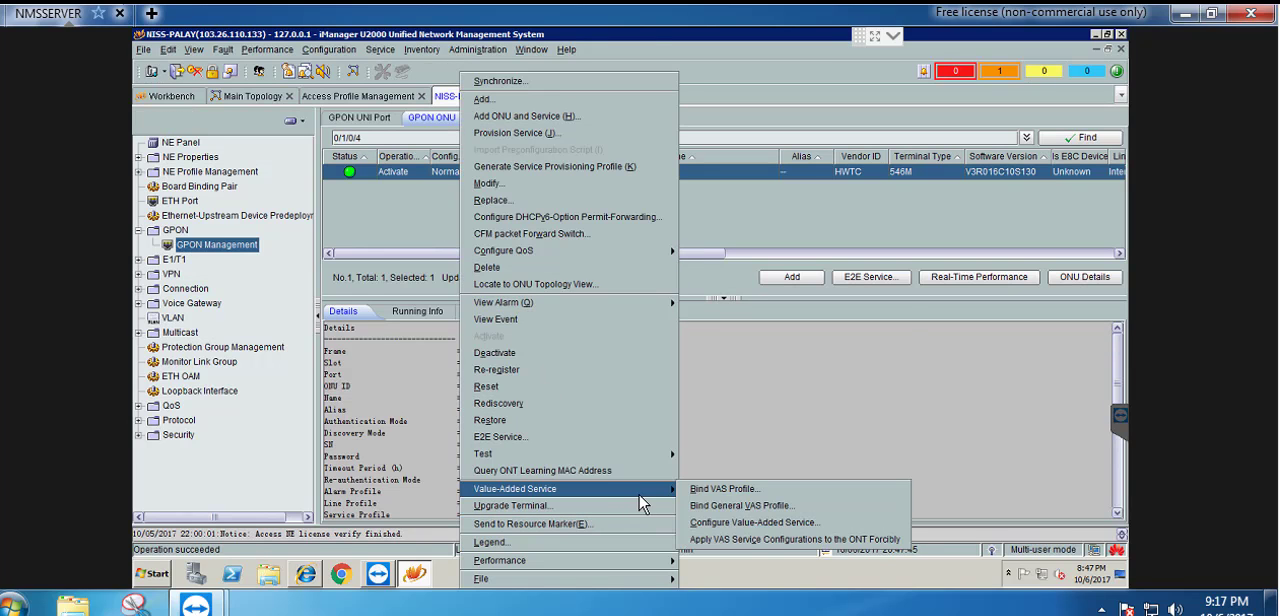
left_click(736, 524)
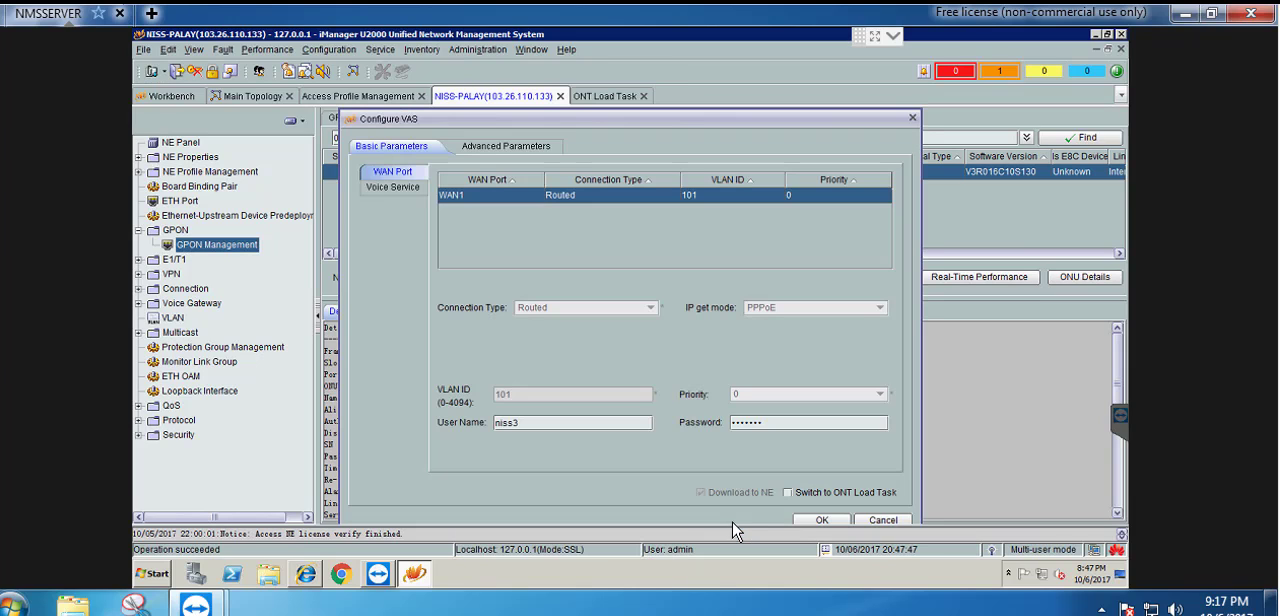
left_click(390, 190)
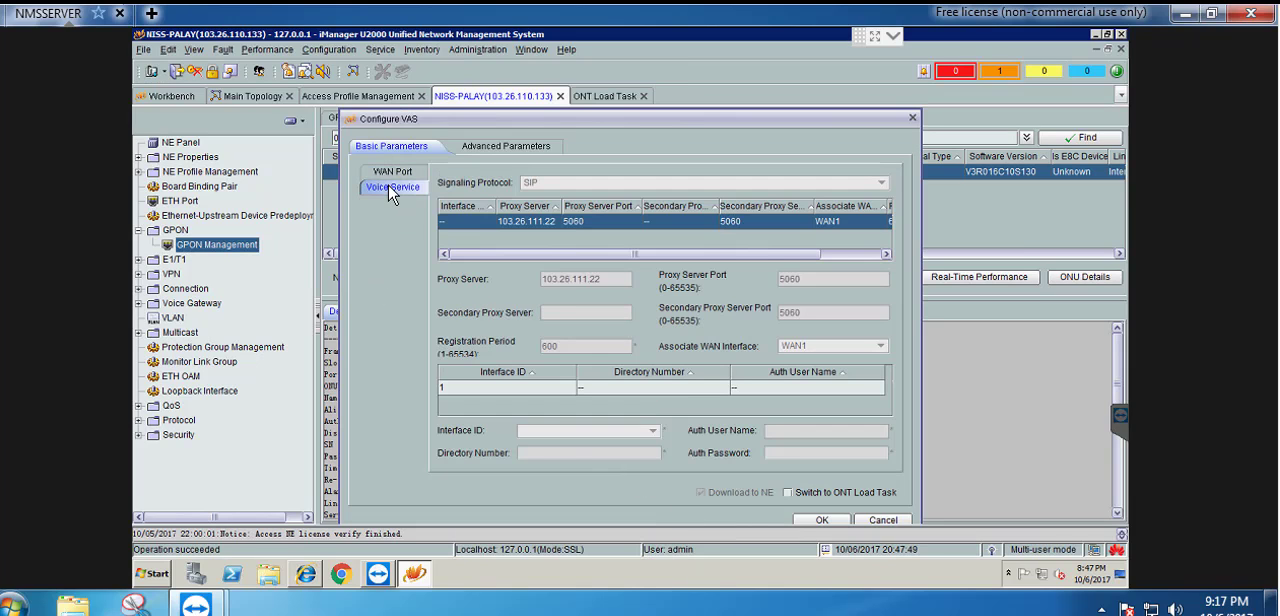
left_click(562, 388)
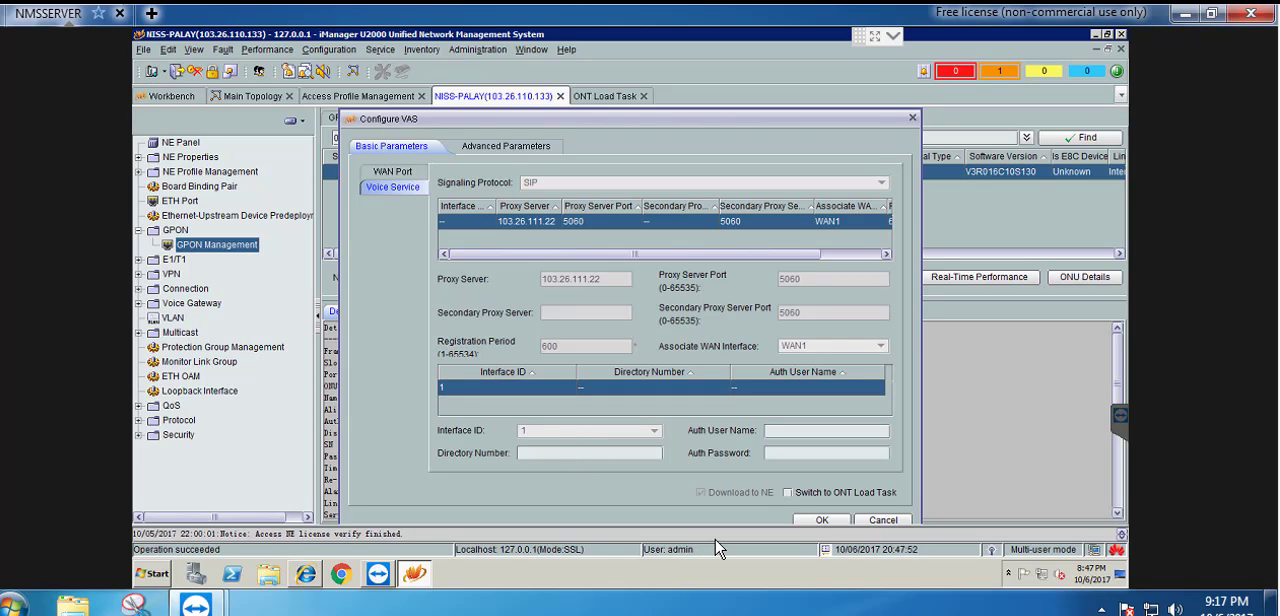
type("504")
left_click(788, 493)
Copy the VoIP password from the notes into interface 1's authentication password and apply the voice configuration to the ONT
key("alt+Tab")
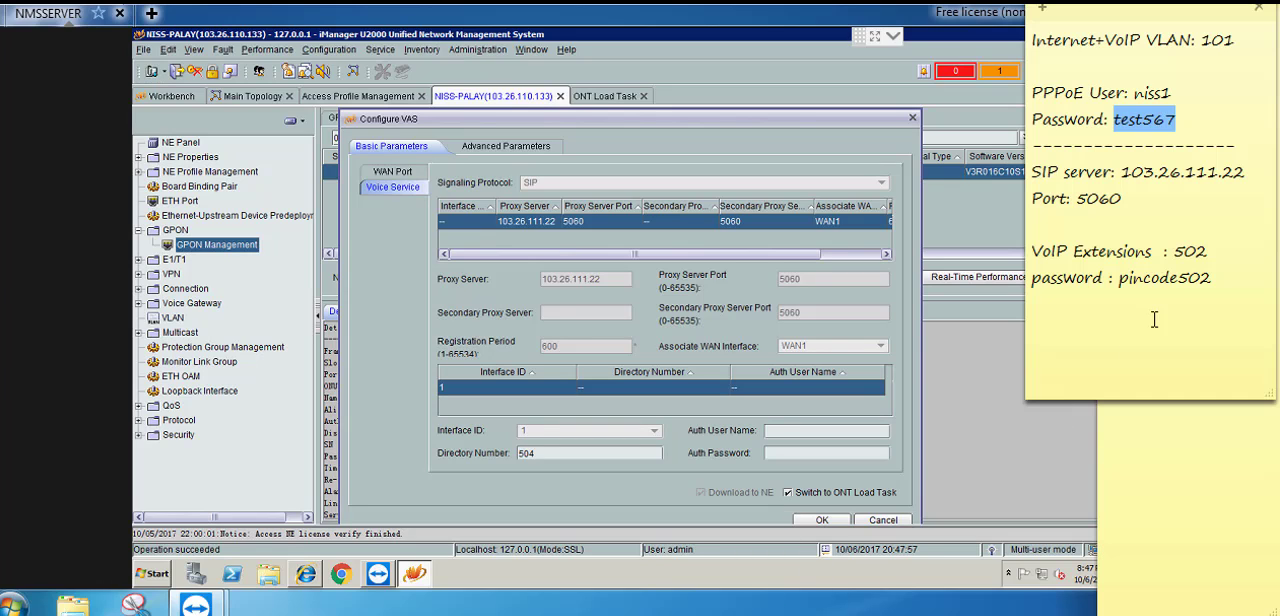
double_click(1160, 280)
key("ctrl+c")
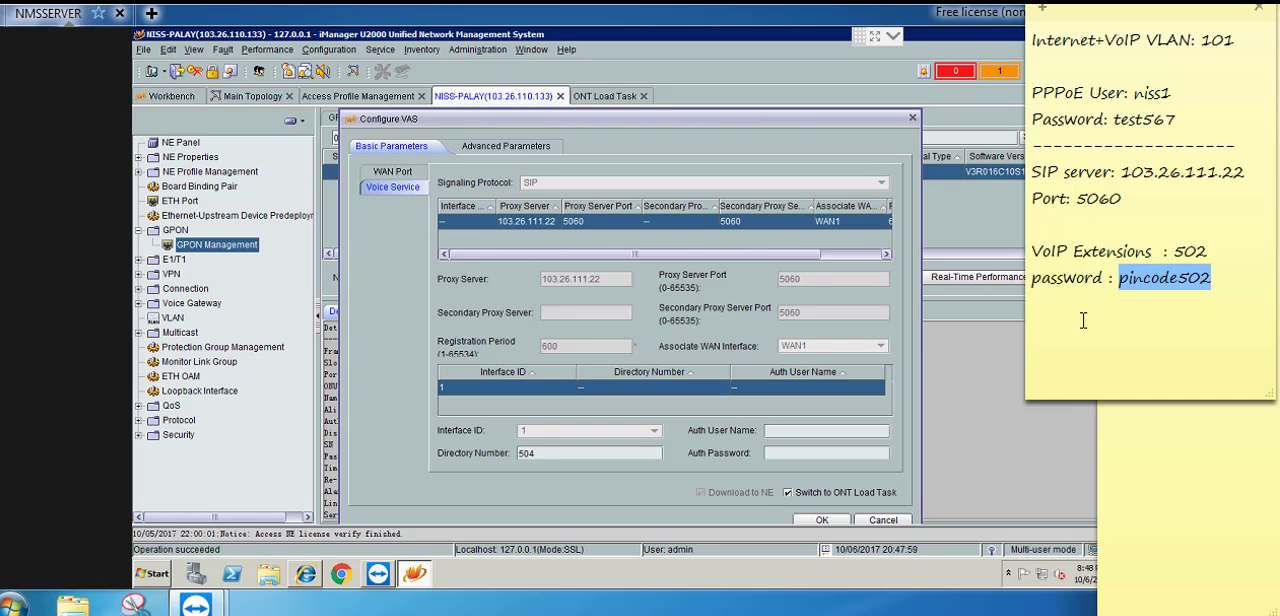
left_click(792, 454)
key("ctrl+v")
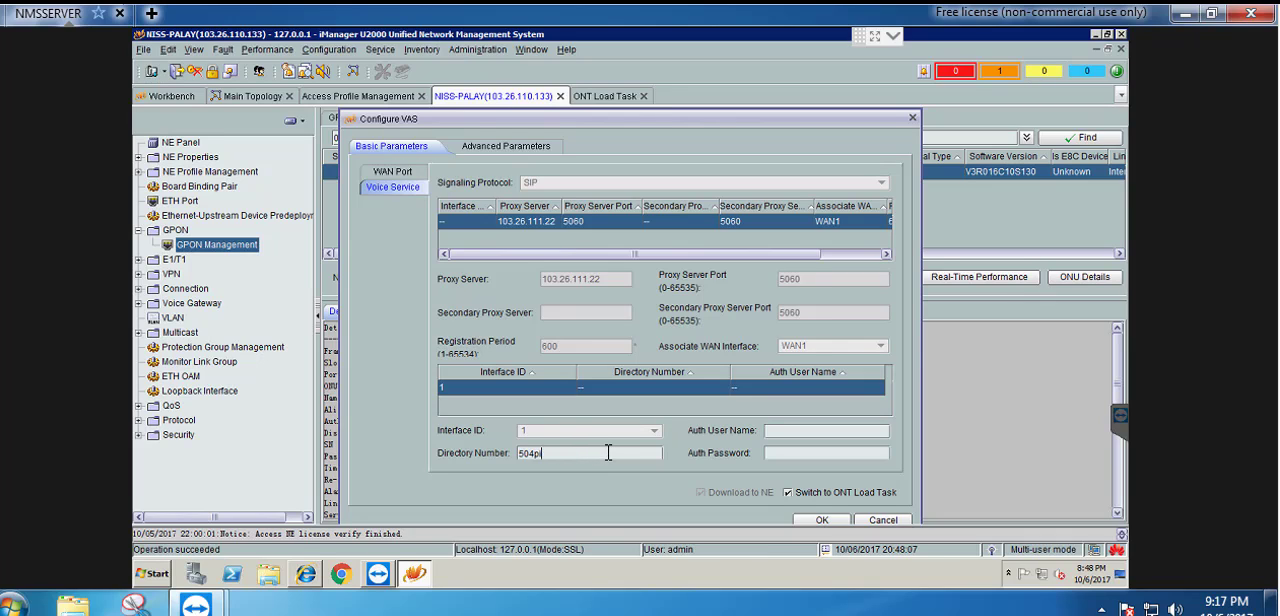
key("BackSpace")
left_click(821, 520)
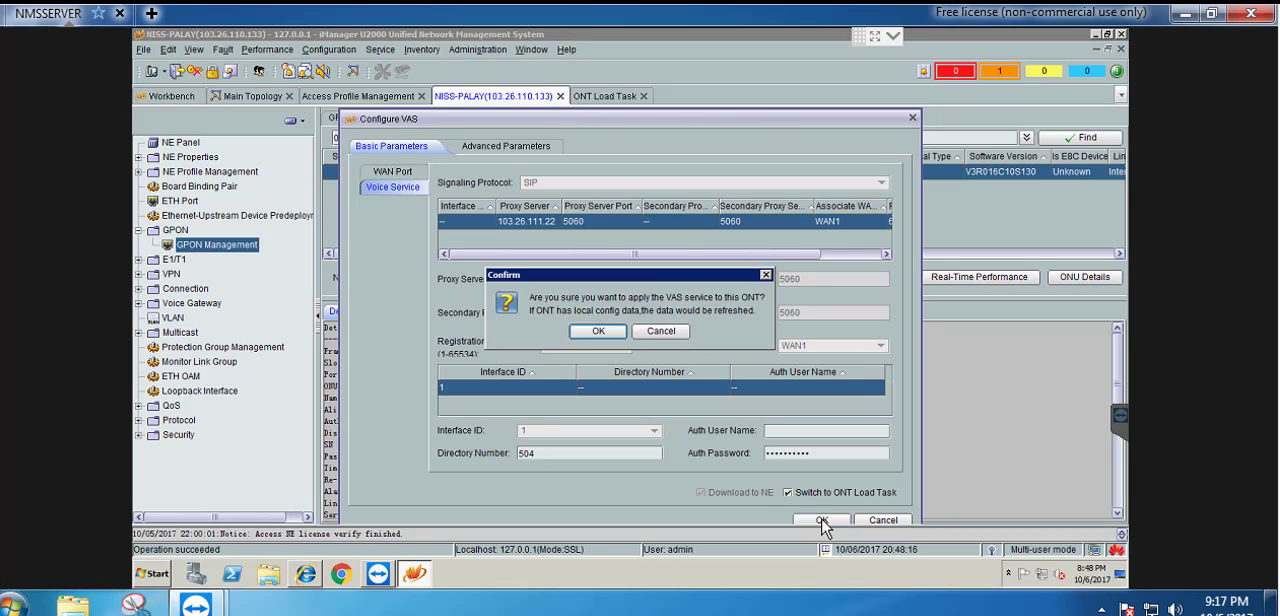
left_click(592, 333)
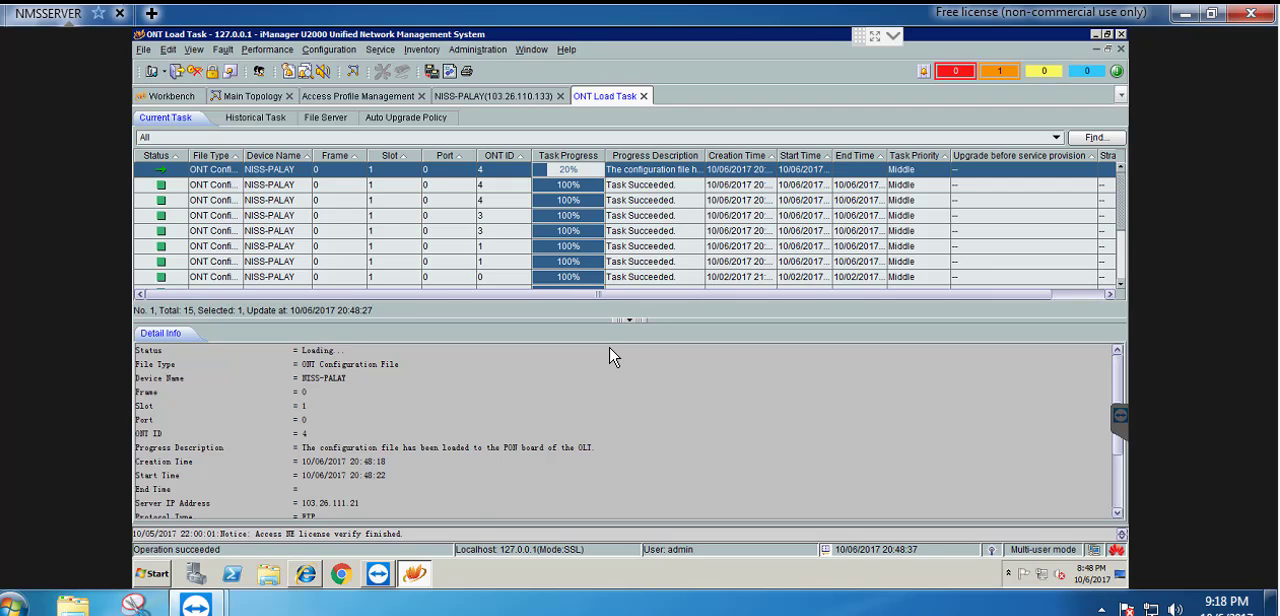
Check Cliect-4's WAN interface connection and its POTS user status and directory number
left_click(520, 98)
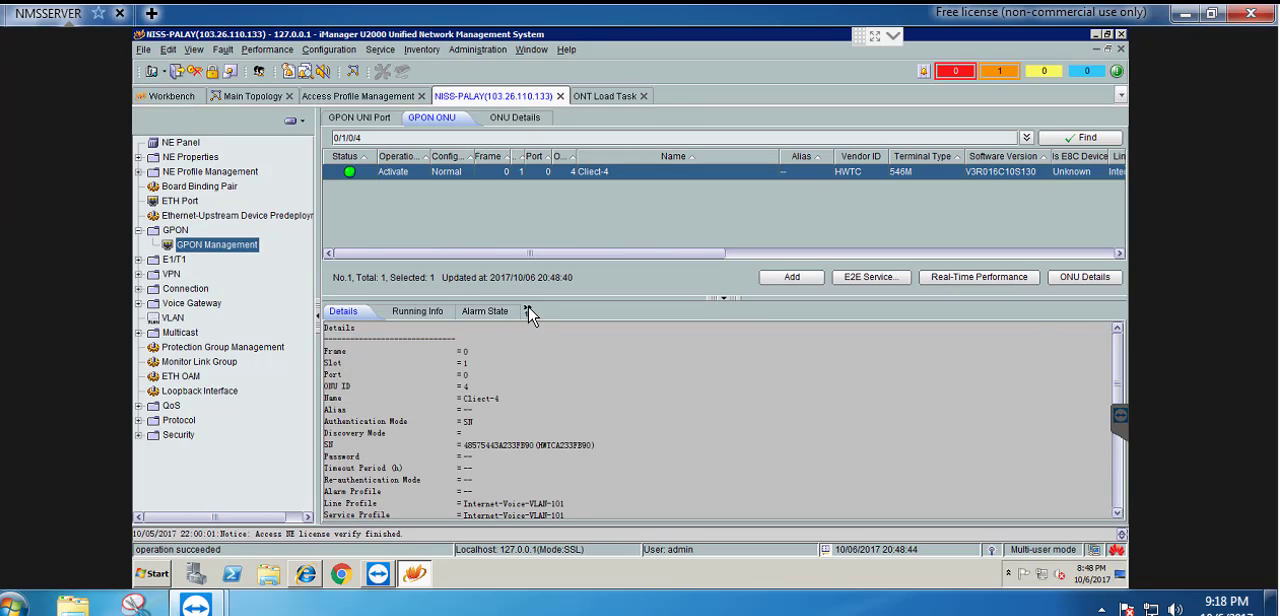
left_click(527, 311)
left_click(908, 311)
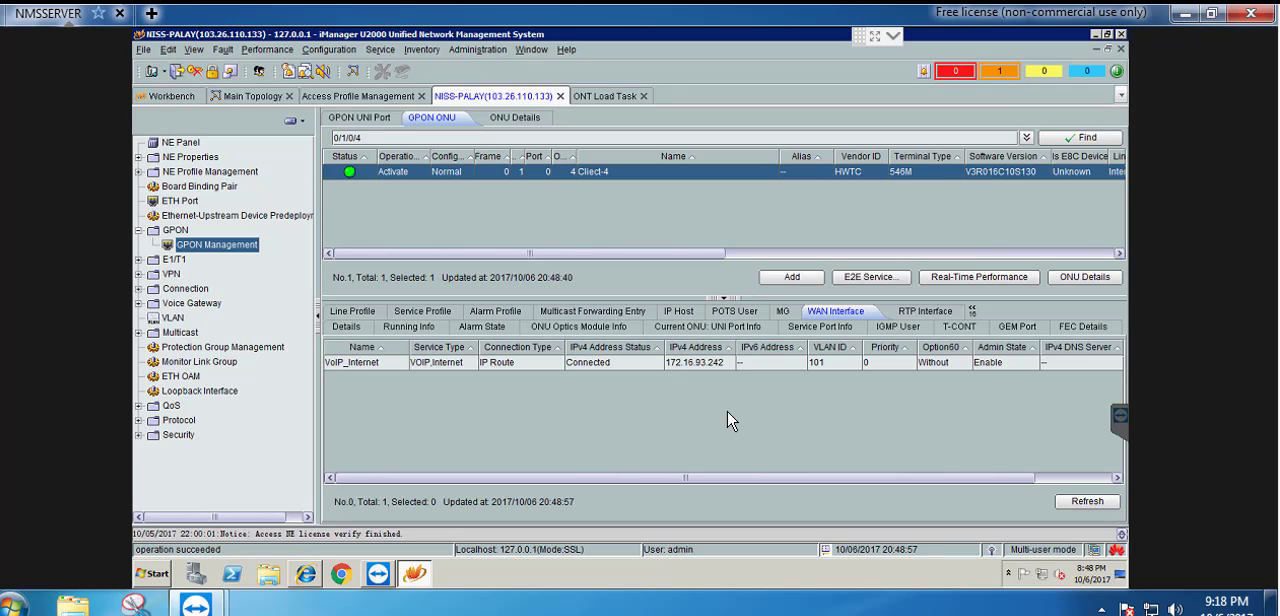
left_click(743, 313)
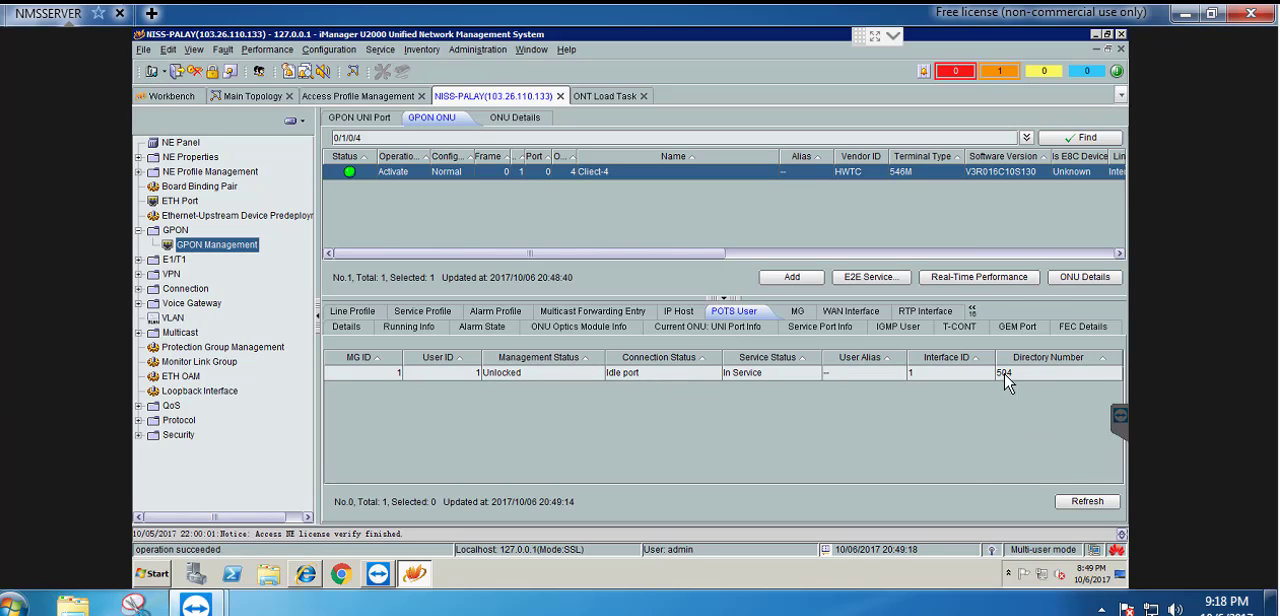
Return to NISS-PALAY's GPON UNI ports and refresh the unregistered ONUs on Frame:0/Slot:1/Port:0
left_click(381, 98)
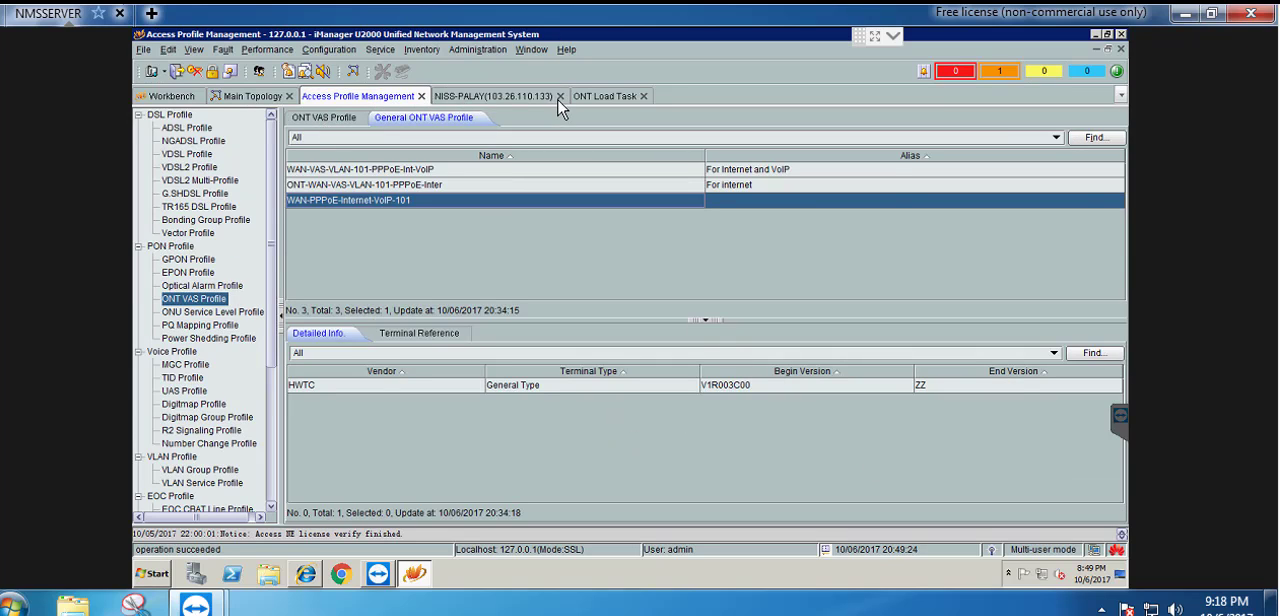
left_click(498, 96)
left_click(356, 117)
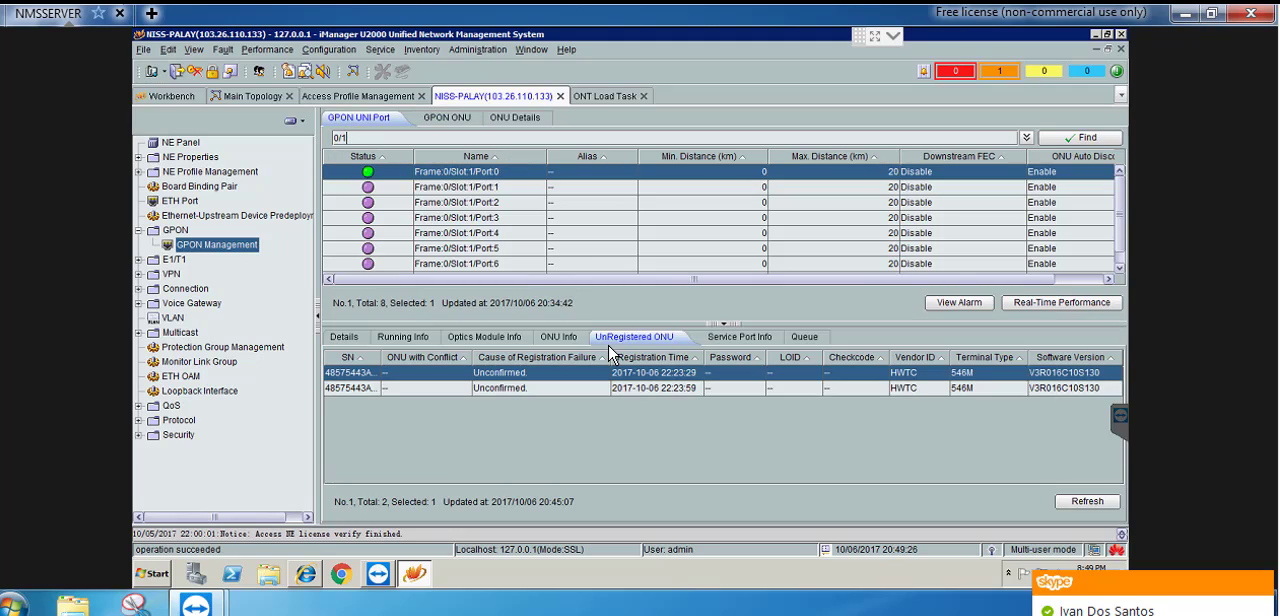
left_click(1086, 502)
left_click(1106, 503)
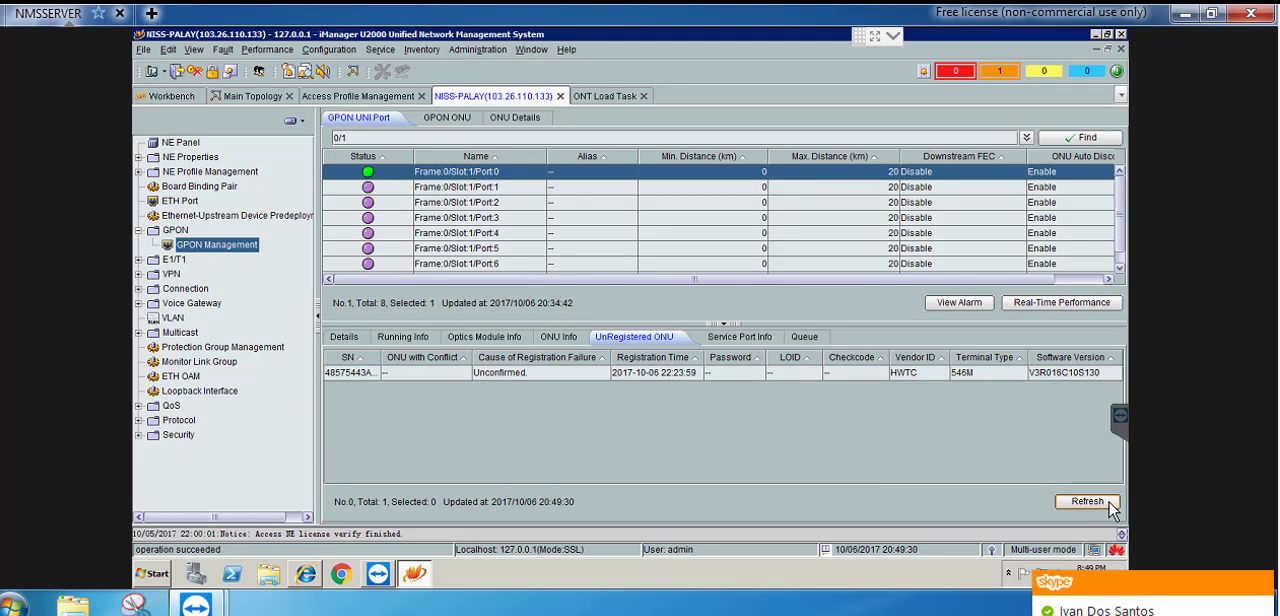
Start confirming the remaining unregistered ONU and name it Client-5
right_click(556, 375)
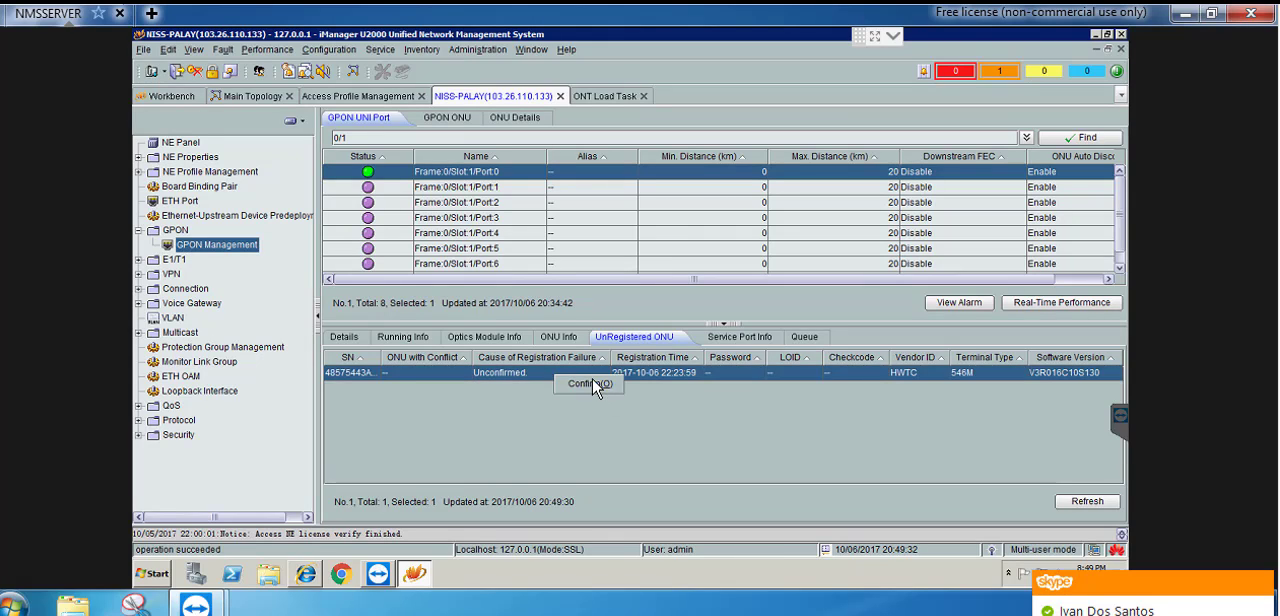
left_click(594, 384)
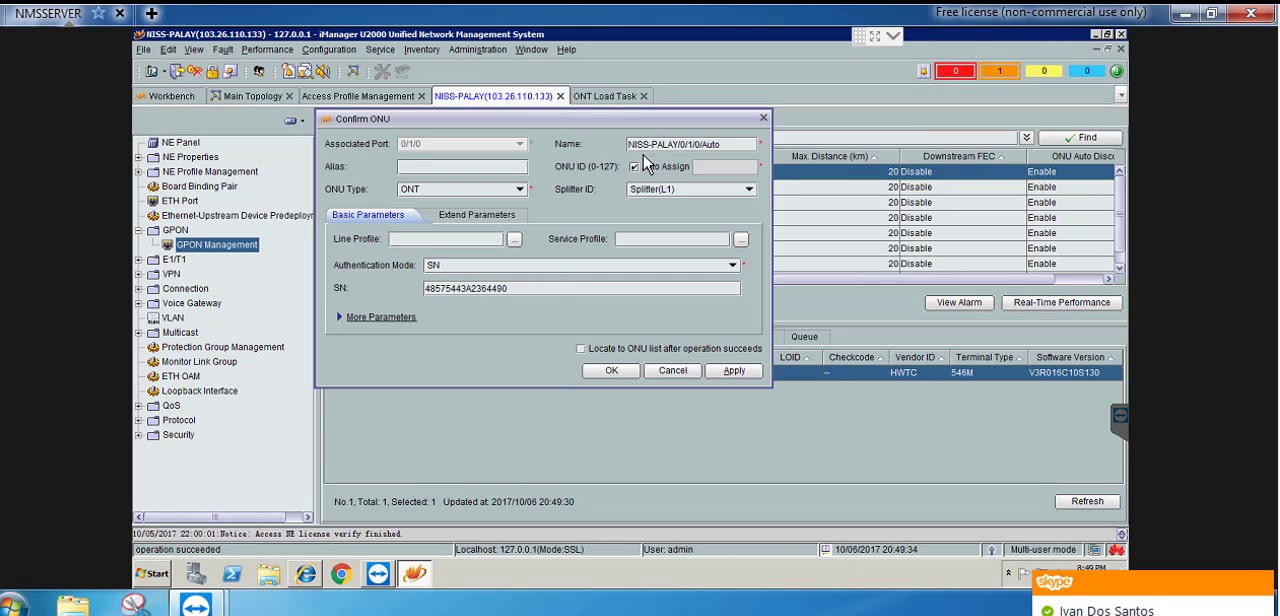
left_click_drag(734, 143, 565, 144)
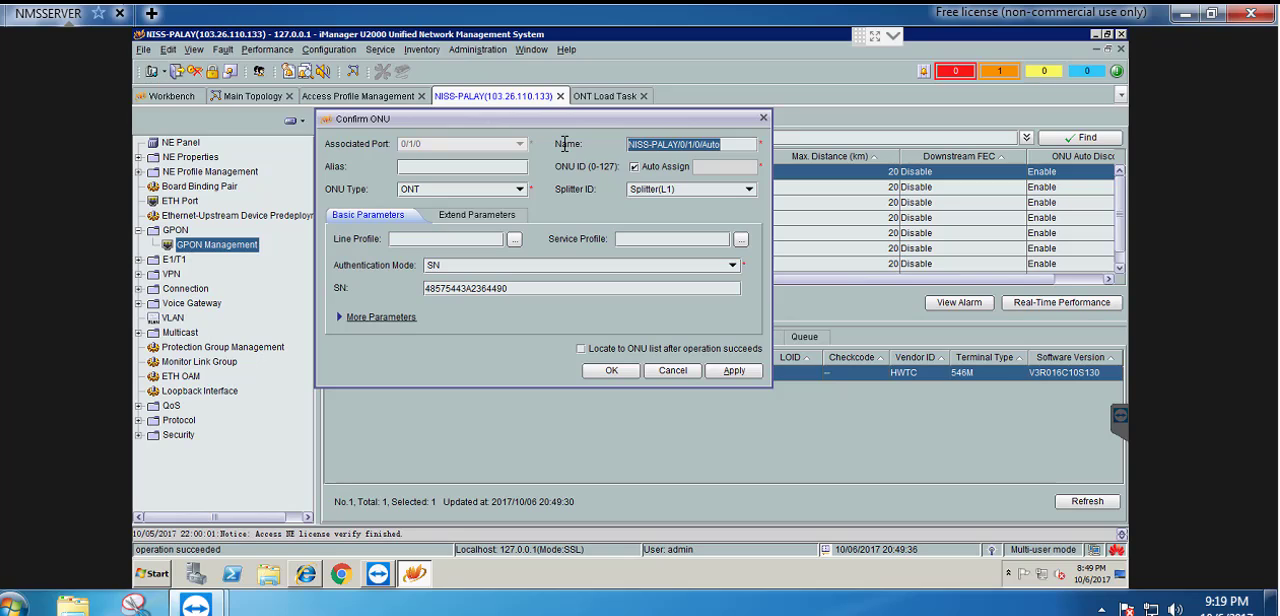
type("Client-5")
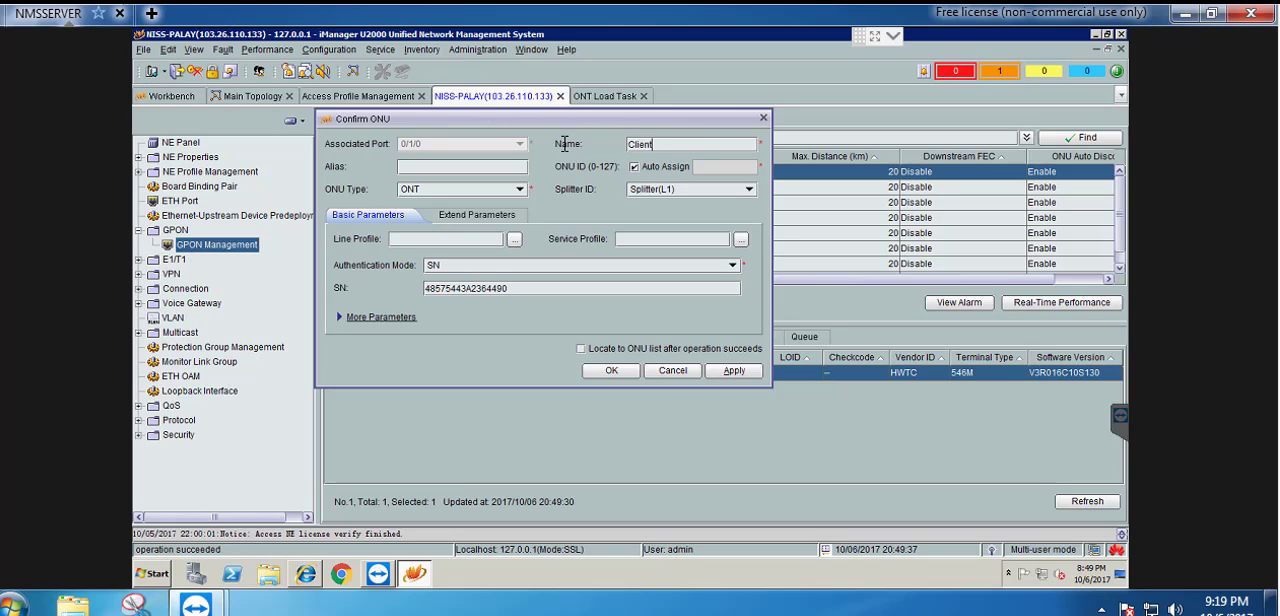
Assign the Internet-Voice-VLAN-101 line and service profiles to Client-5 and expand its additional parameters
left_click(514, 239)
left_click(472, 210)
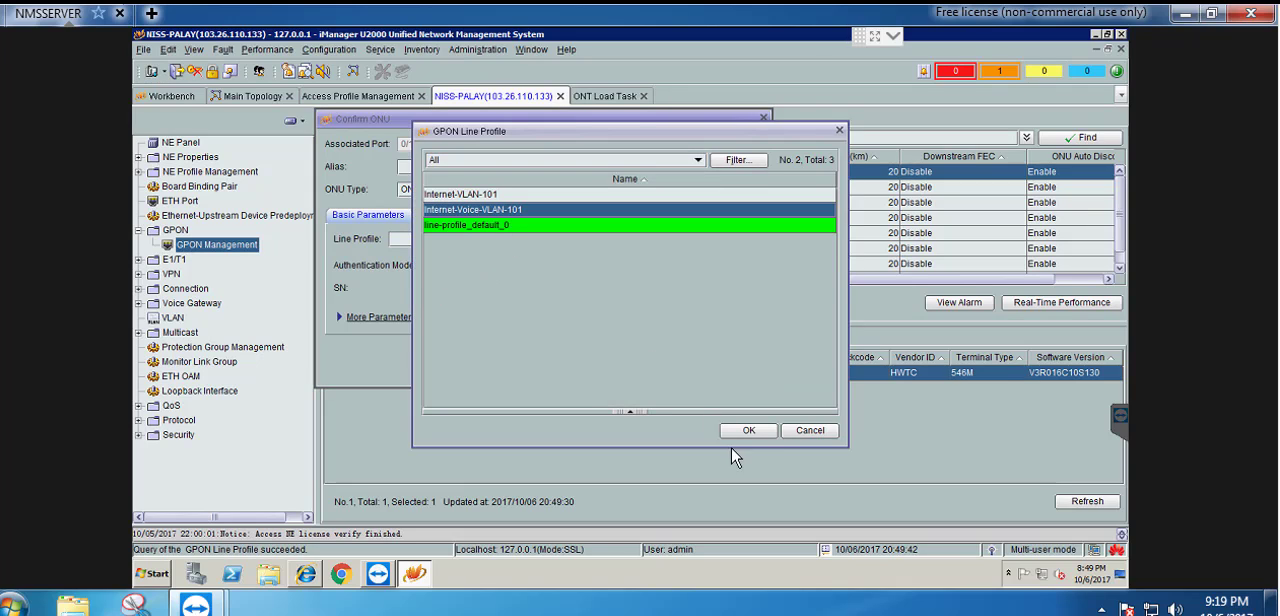
left_click(748, 431)
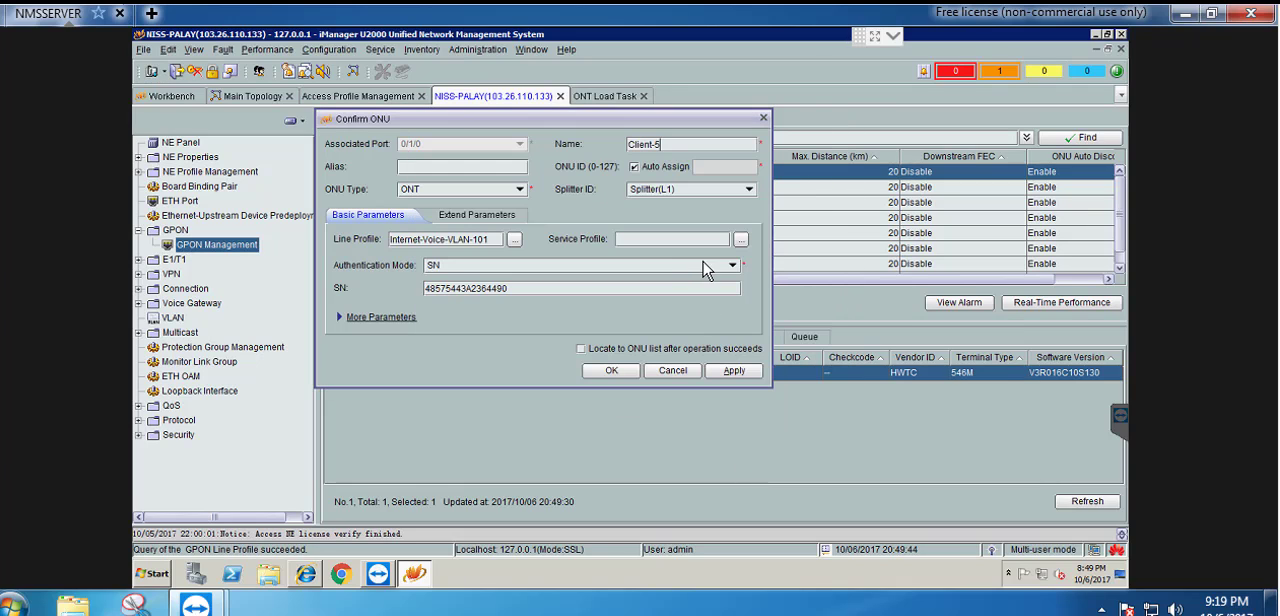
left_click(740, 243)
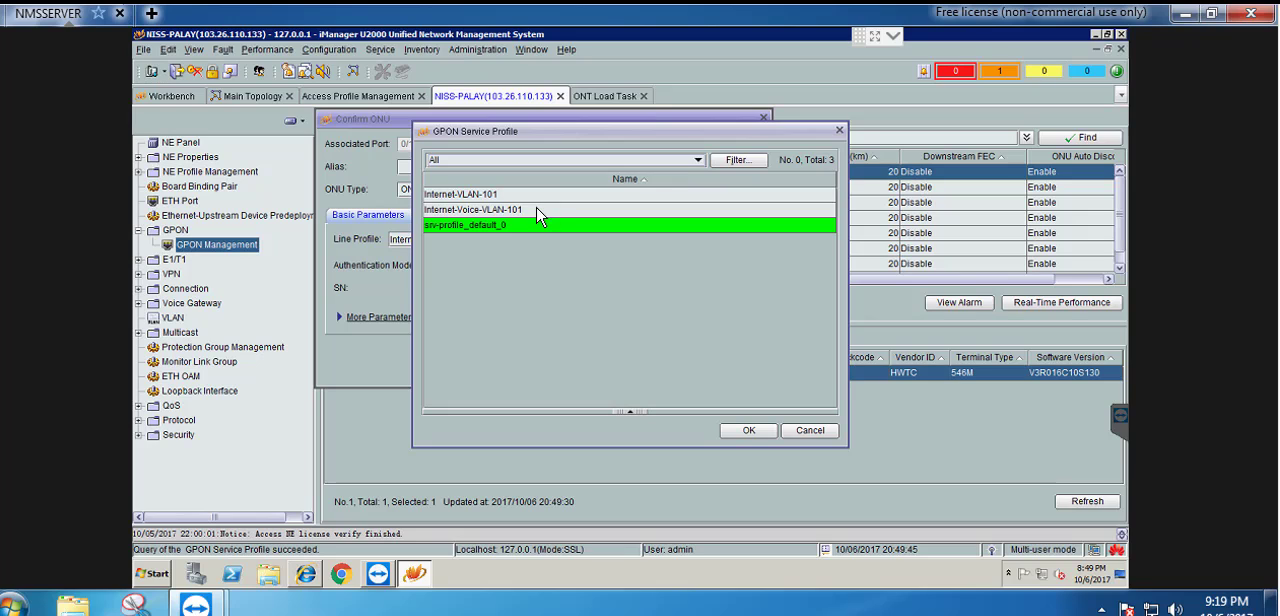
left_click(546, 211)
left_click(748, 431)
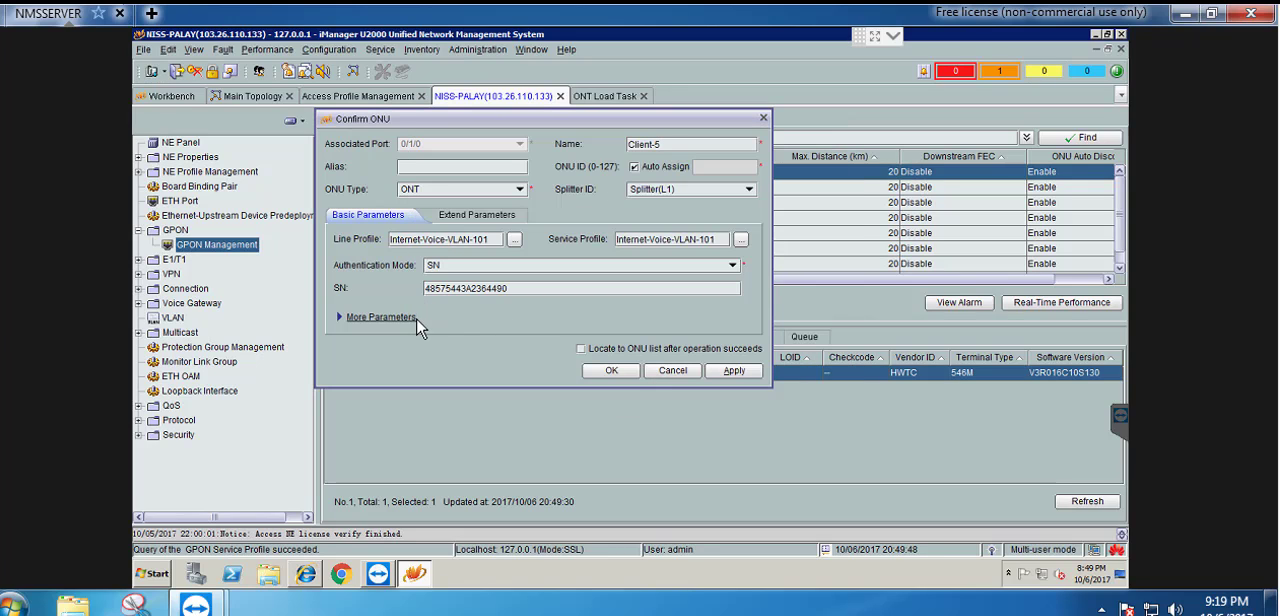
left_click(340, 317)
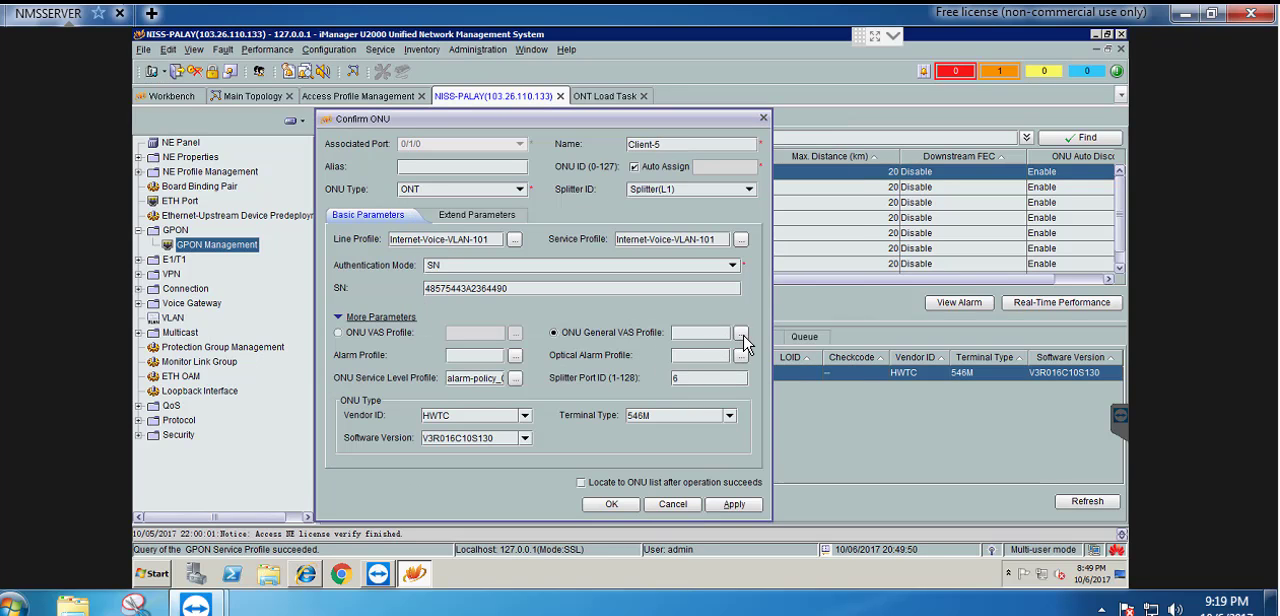
Bind the WAN-PPPoE-Internet-VoIP-101 general VAS profile to Client-5, enable locating to the ONU list, and confirm the ONU
left_click(741, 333)
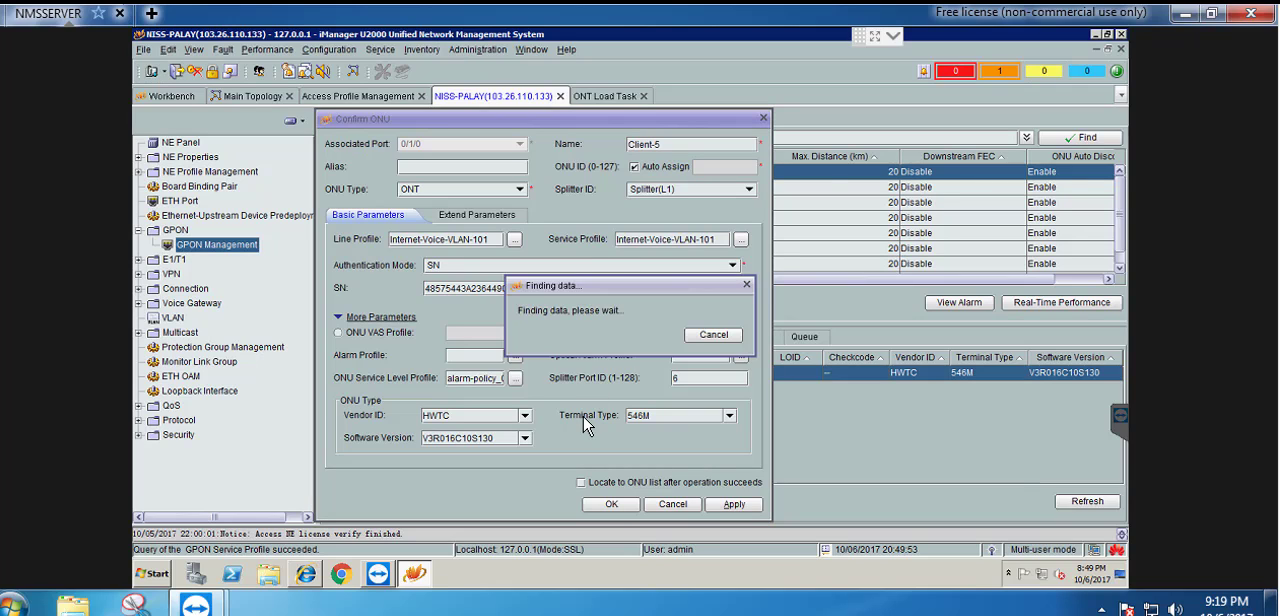
left_click(527, 214)
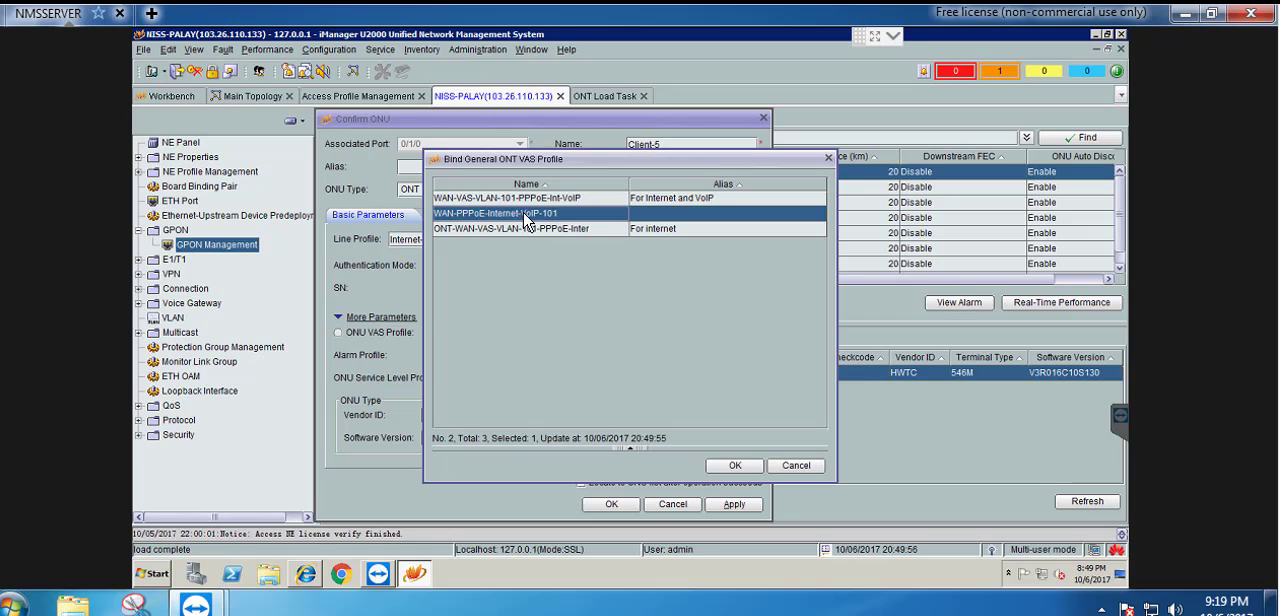
left_click(735, 466)
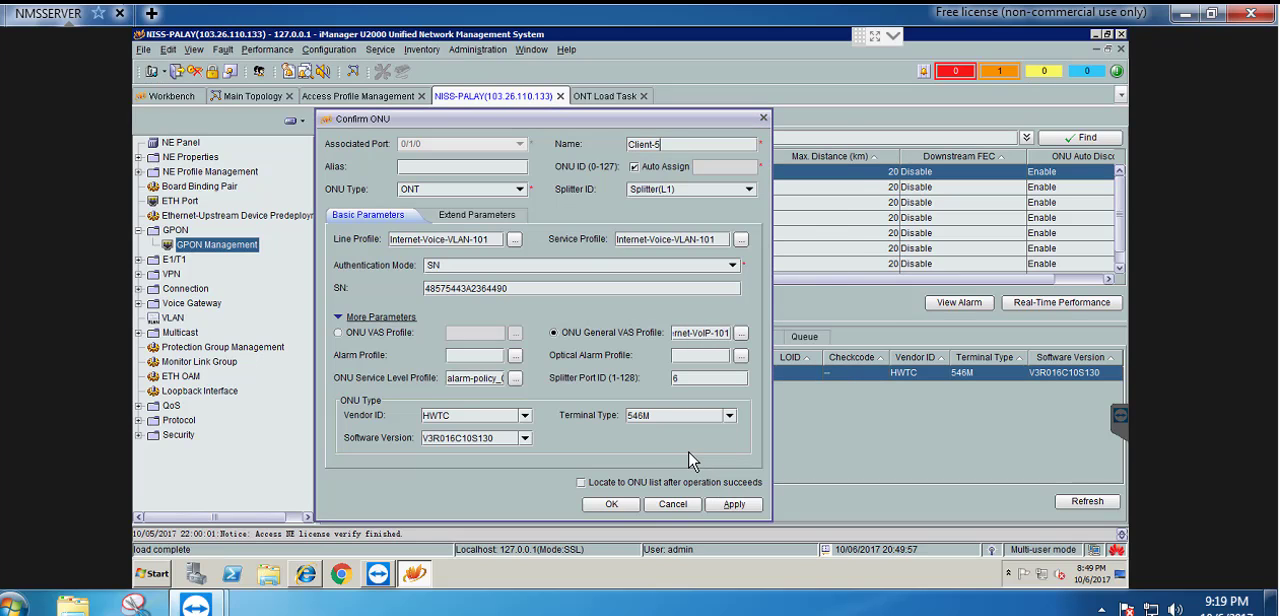
left_click(581, 482)
left_click(611, 504)
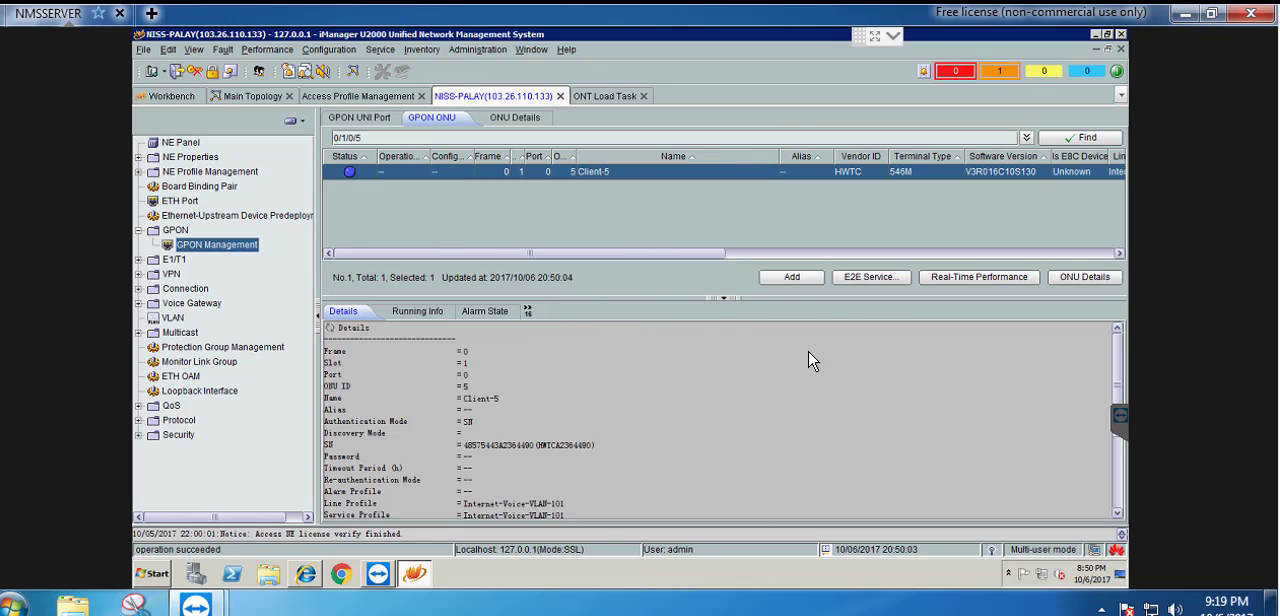
Start adding a service port for Client-5 with alias Client-5, Translate tag transform and VLAN ID 101
left_click(857, 326)
right_click(557, 386)
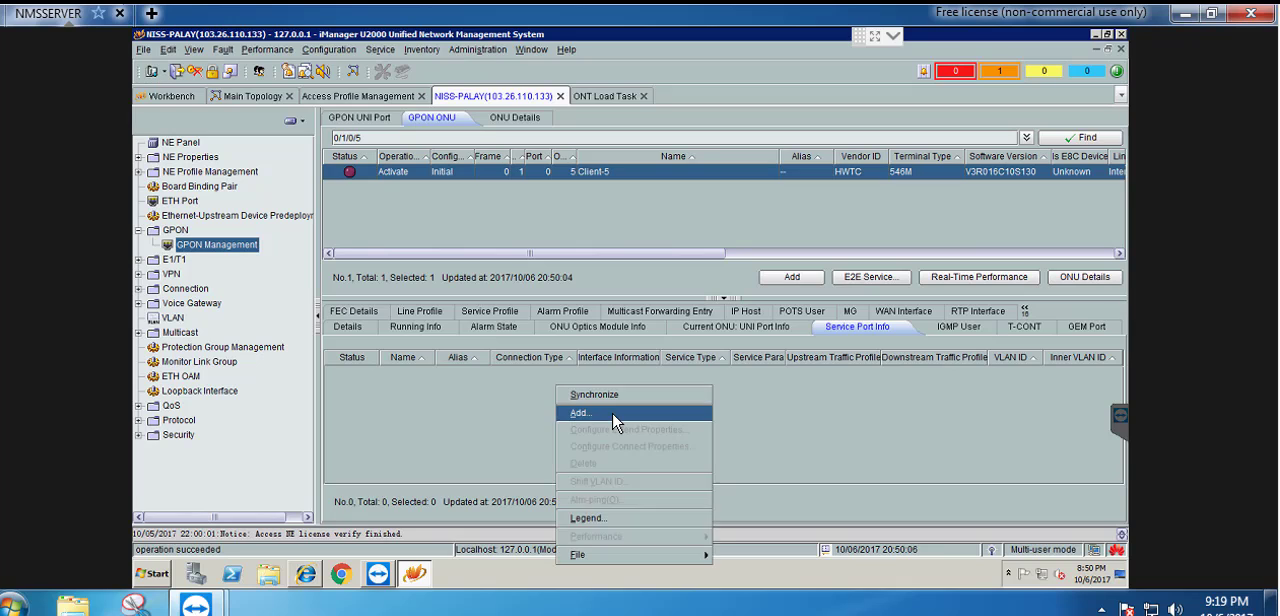
left_click(614, 413)
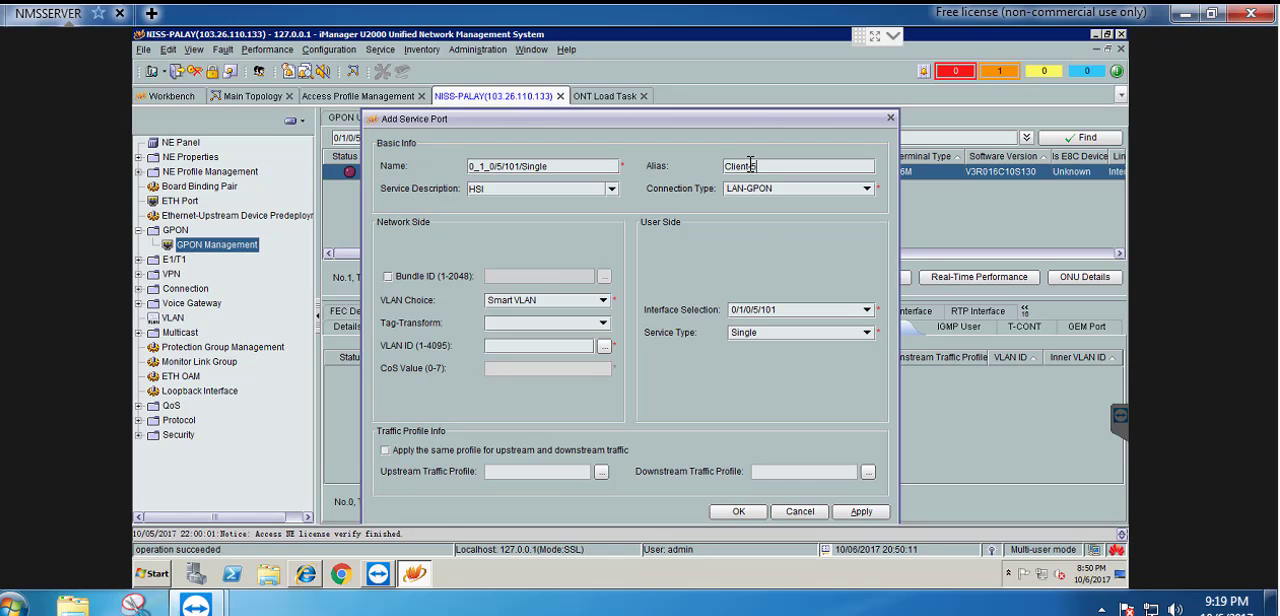
left_click(602, 323)
left_click(510, 370)
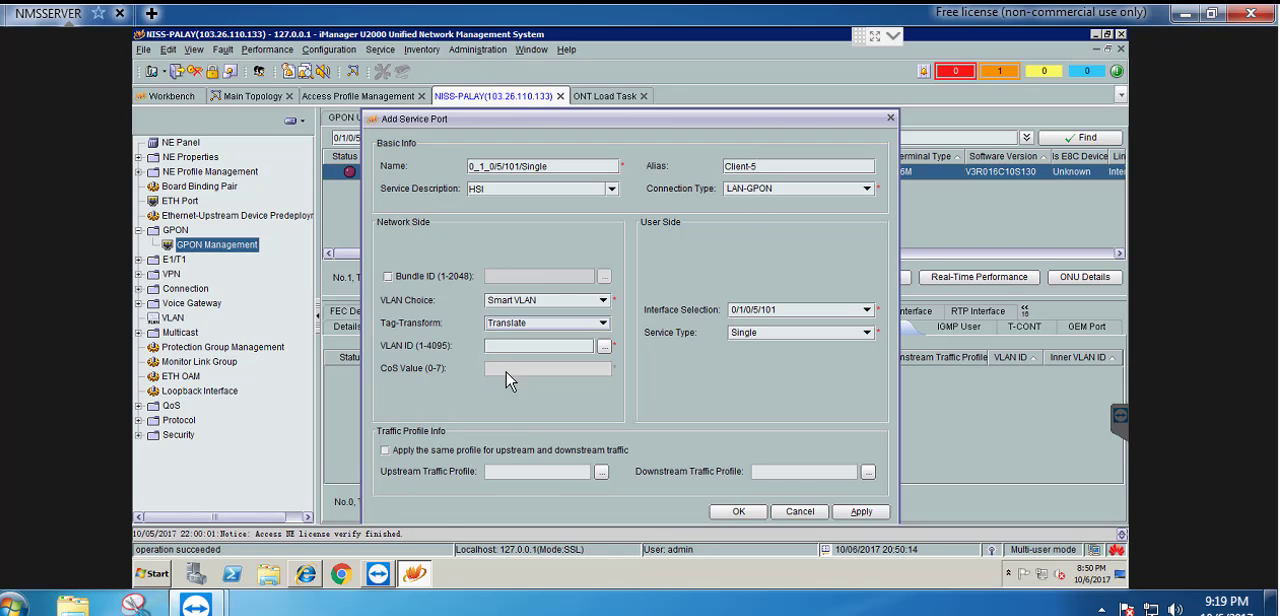
left_click(508, 345)
type("101")
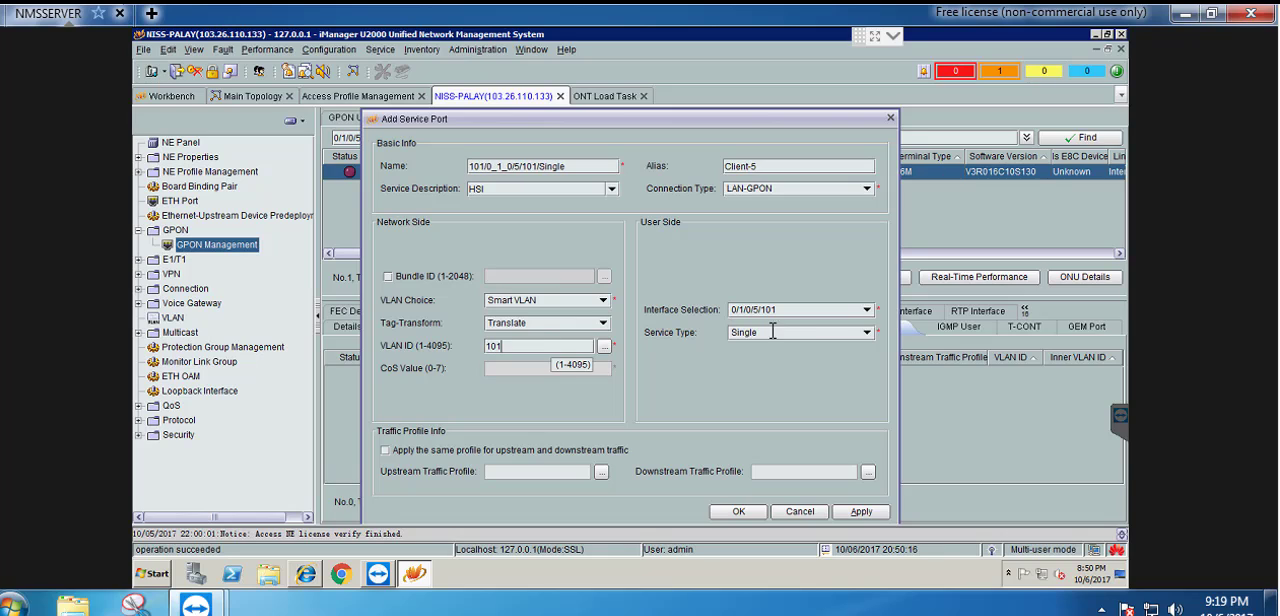
Set the service port's user side to Multi-Service VLAN with user VLAN 101 and create the port
left_click(795, 333)
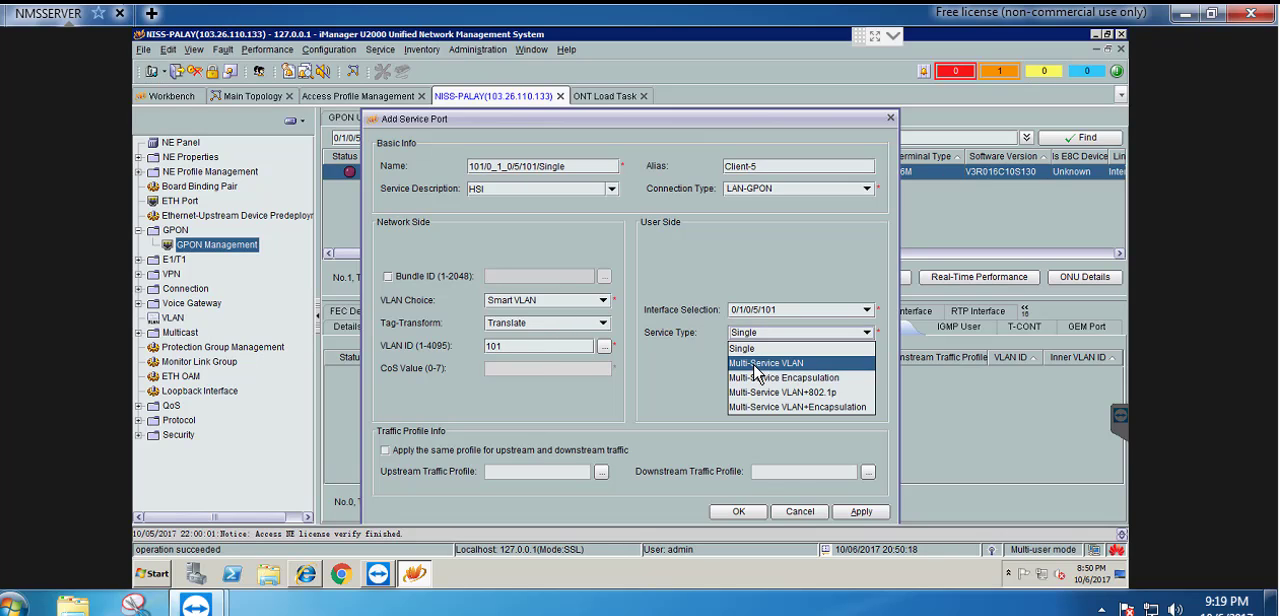
left_click(765, 363)
left_click(750, 345)
type("101")
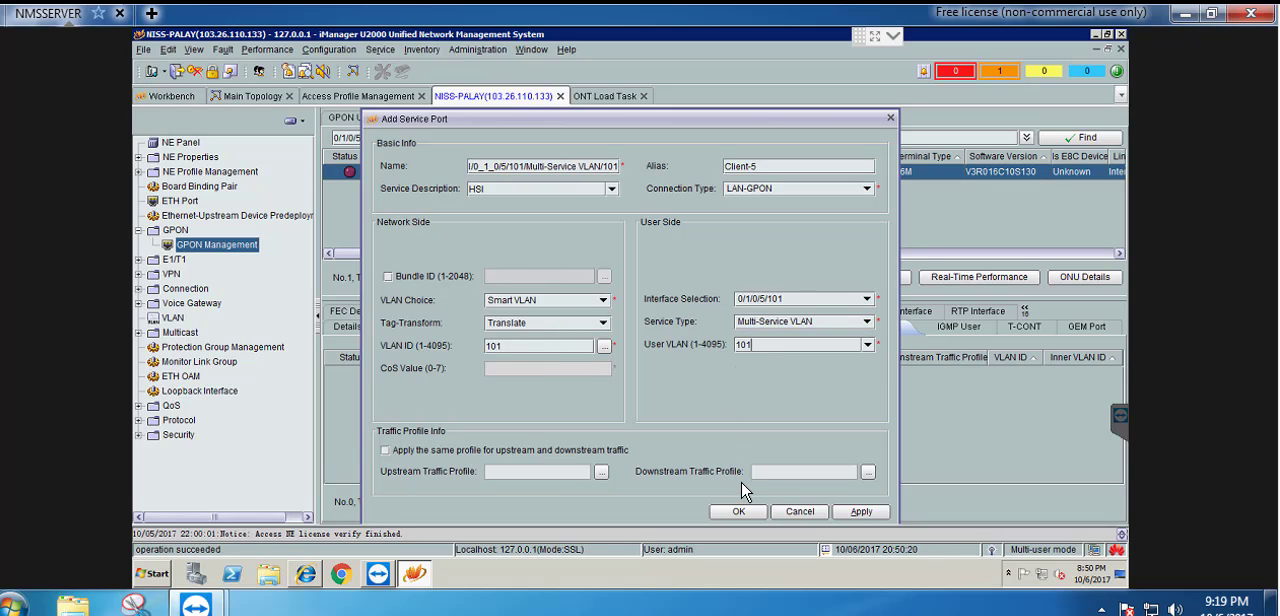
left_click(738, 511)
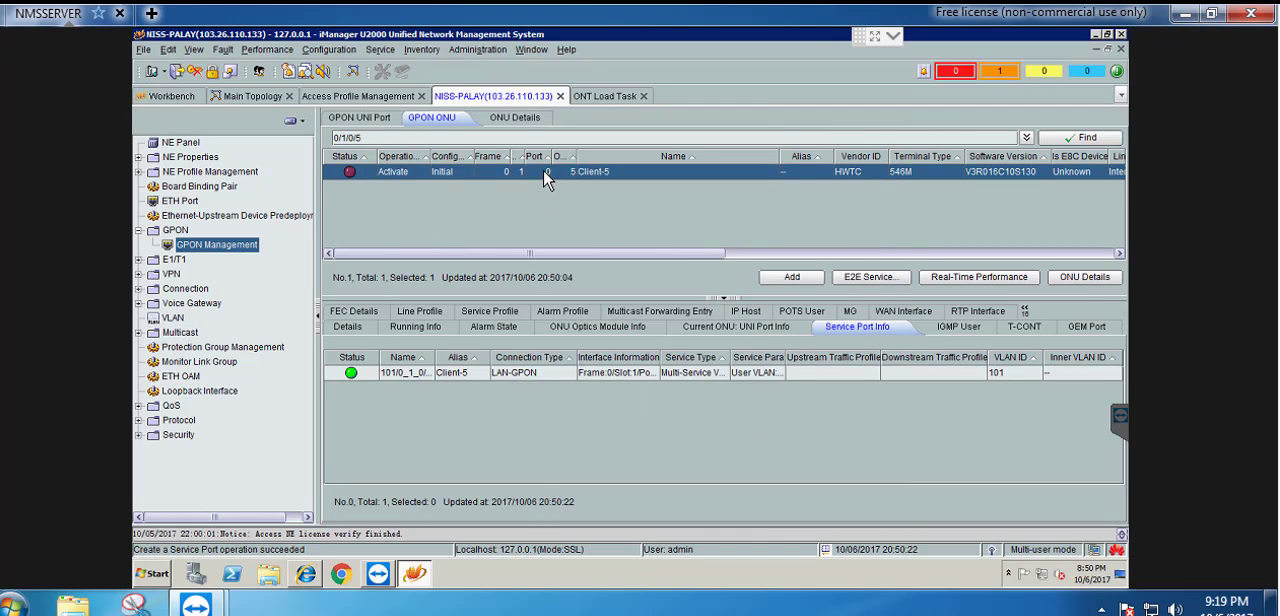
Open Client-5's value-added service configuration and enable switching to the ONT load task
right_click(545, 172)
mouse_move(668, 495)
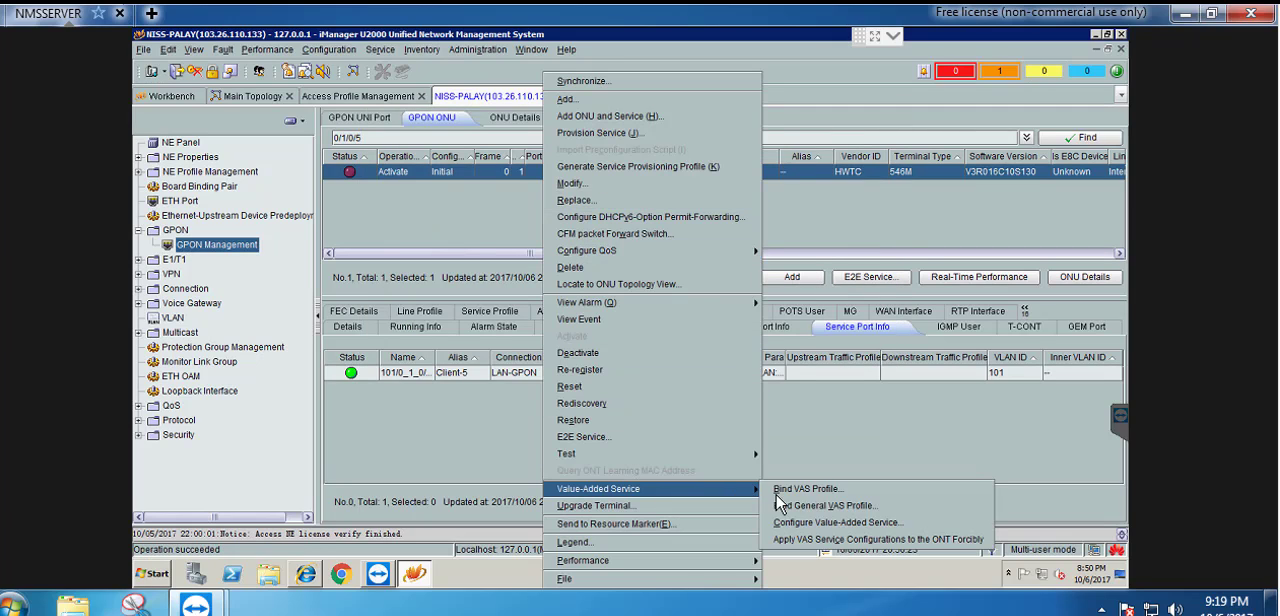
left_click(868, 528)
left_click(790, 493)
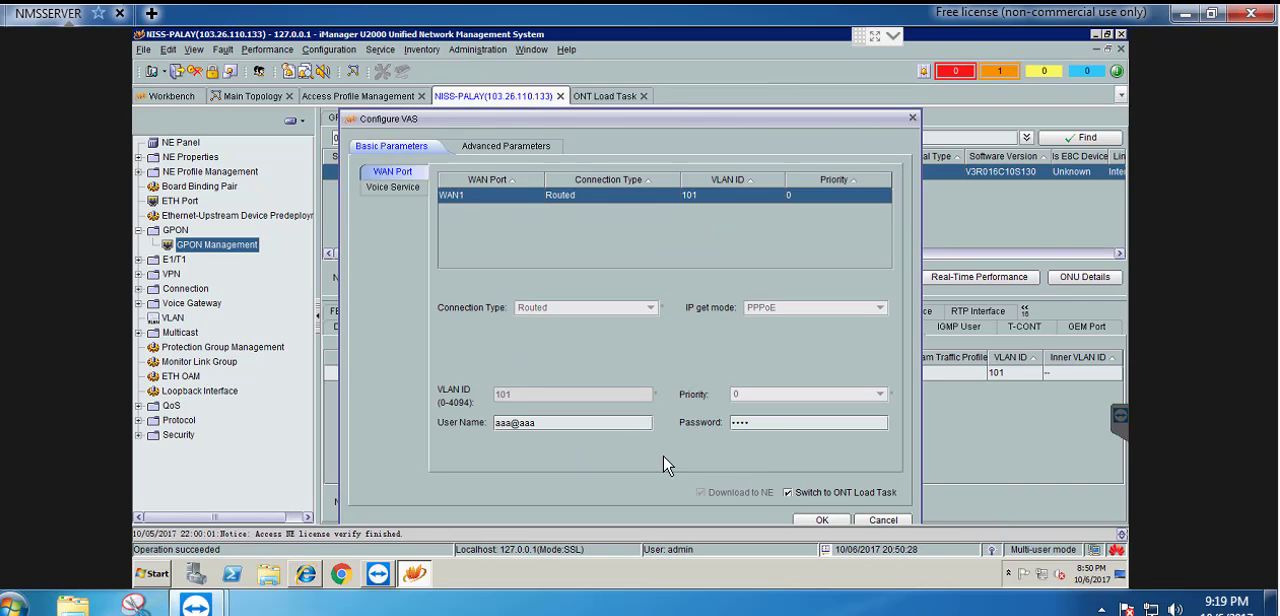
Set the PPPoE user name of WAN1 to niss4, using the user name in the sticky note as reference
double_click(527, 422)
key("alt+Tab")
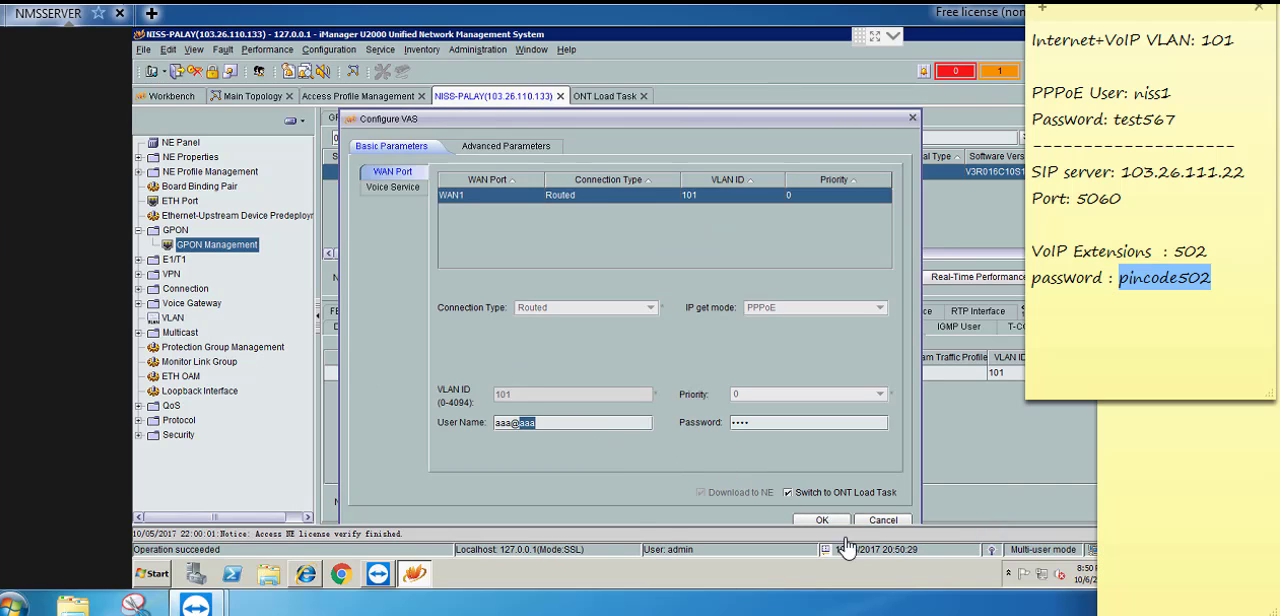
double_click(1156, 93)
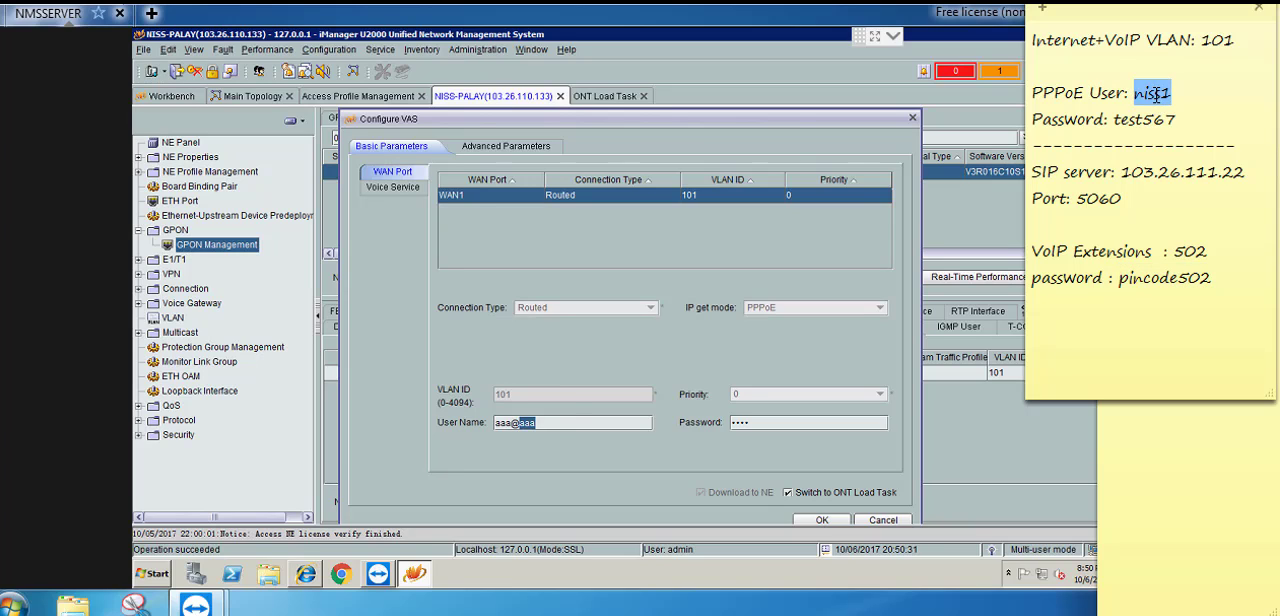
left_click(557, 422)
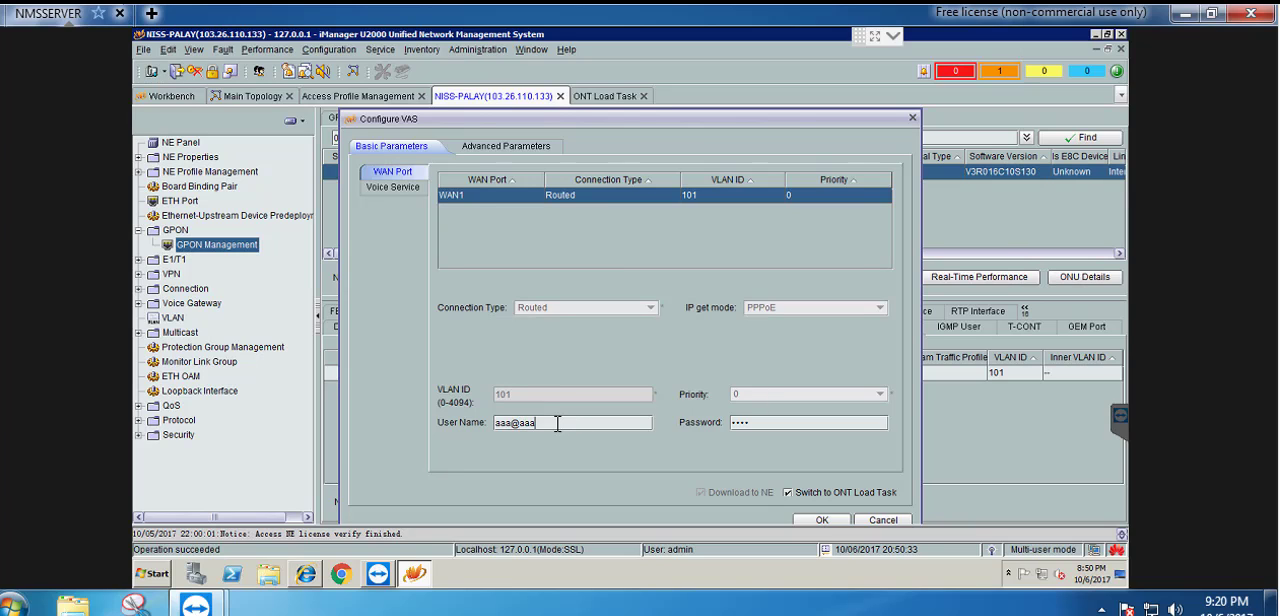
left_click_drag(557, 422, 432, 430)
type("niss1")
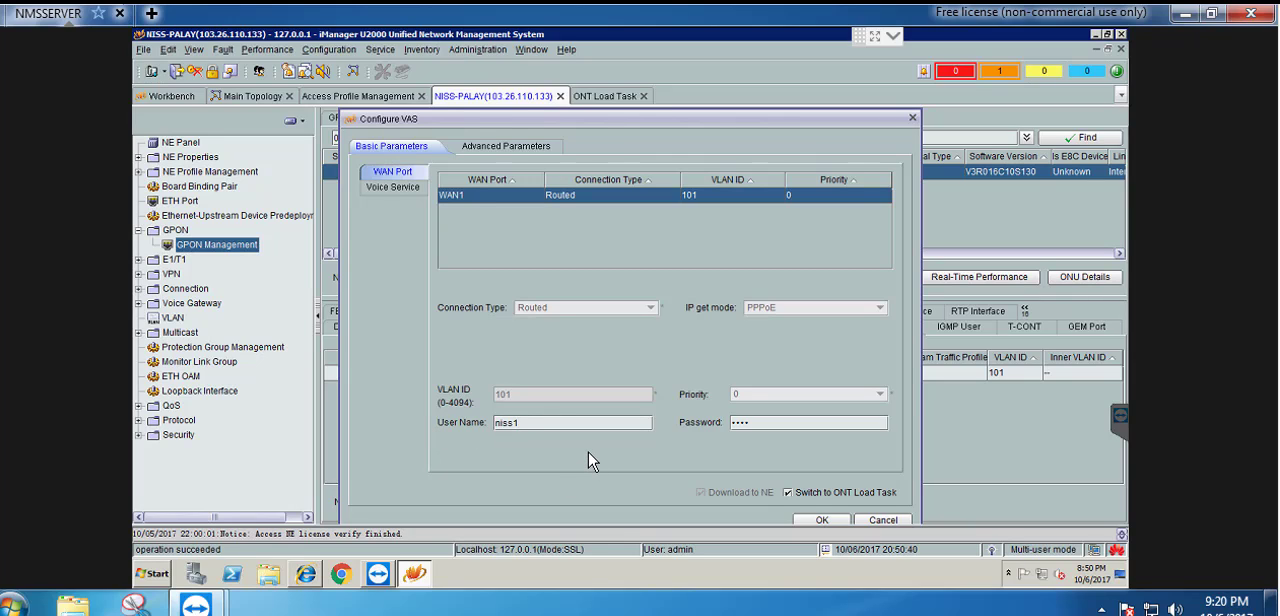
key("BackSpace")
type("4")
Copy the PPPoE password from the sticky note into WAN1's password field
key("alt+Tab")
double_click(1150, 125)
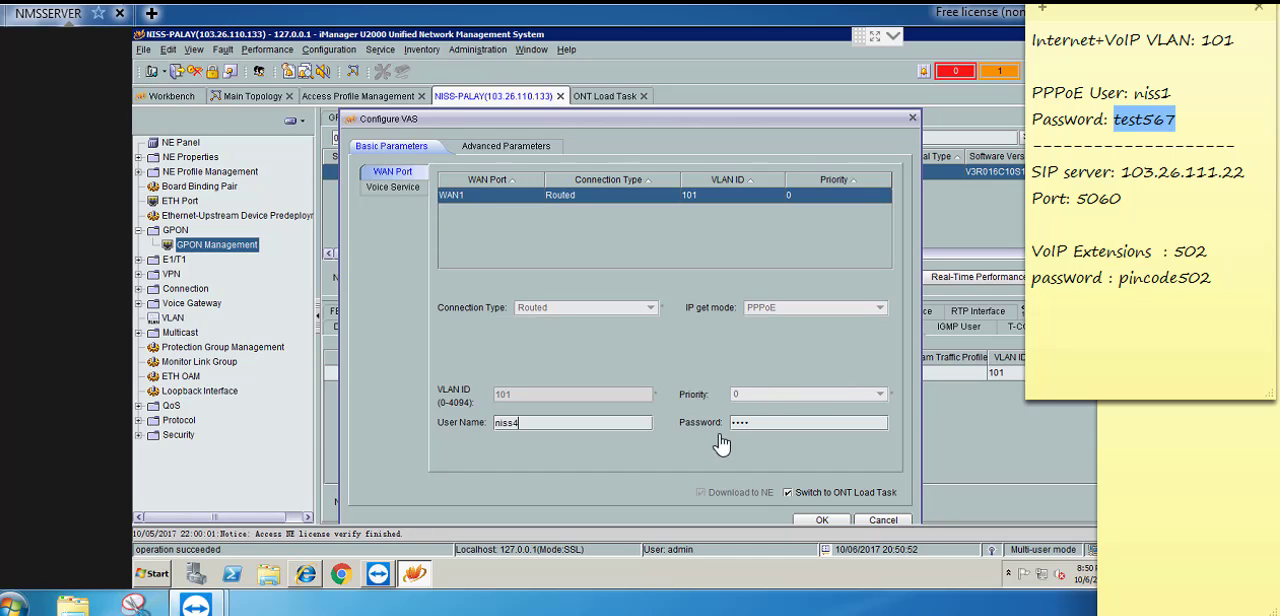
left_click(761, 422)
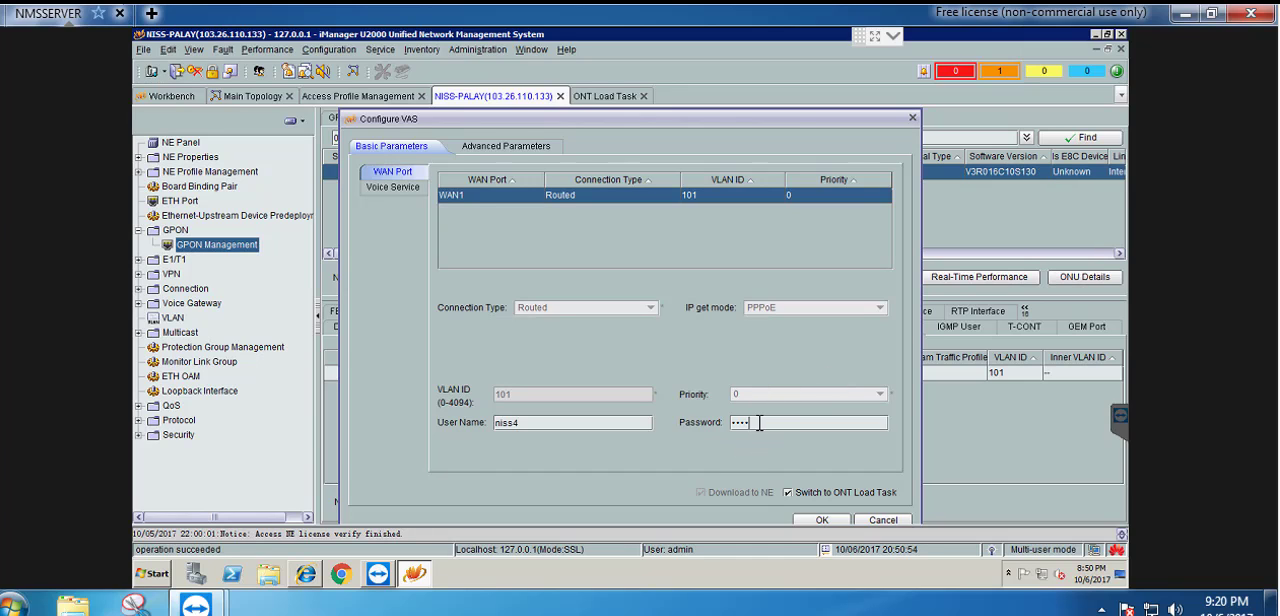
double_click(760, 422)
key("ctrl+v")
Select interface 1 in Client-5's voice service and enter its directory number
left_click(380, 191)
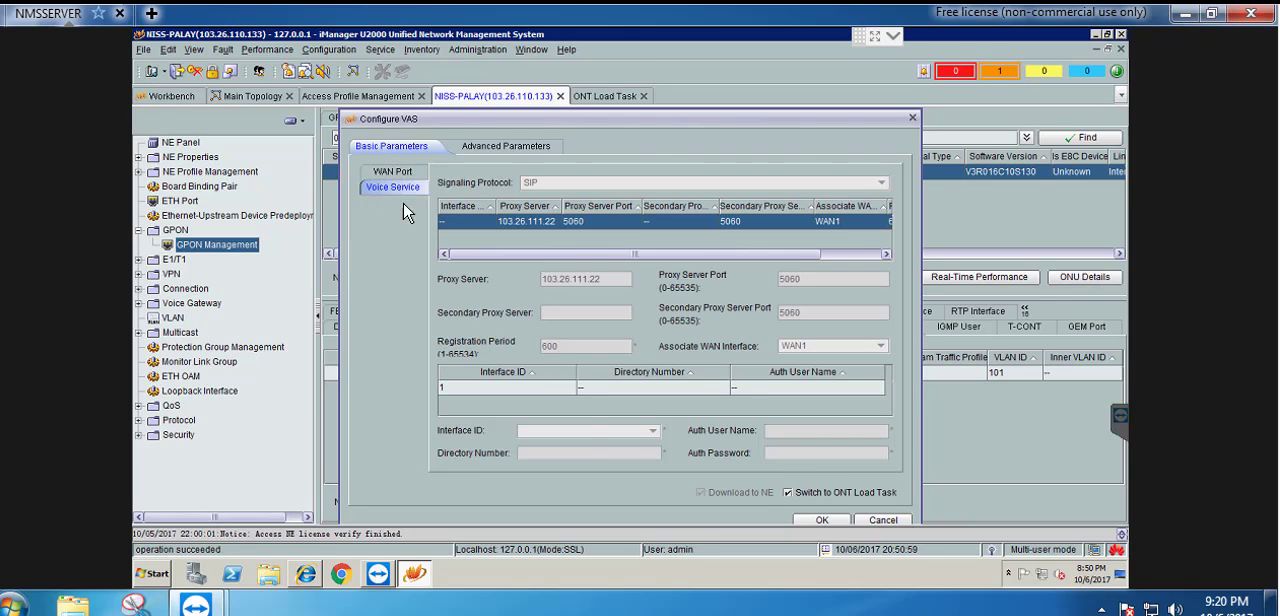
left_click(541, 388)
left_click(558, 456)
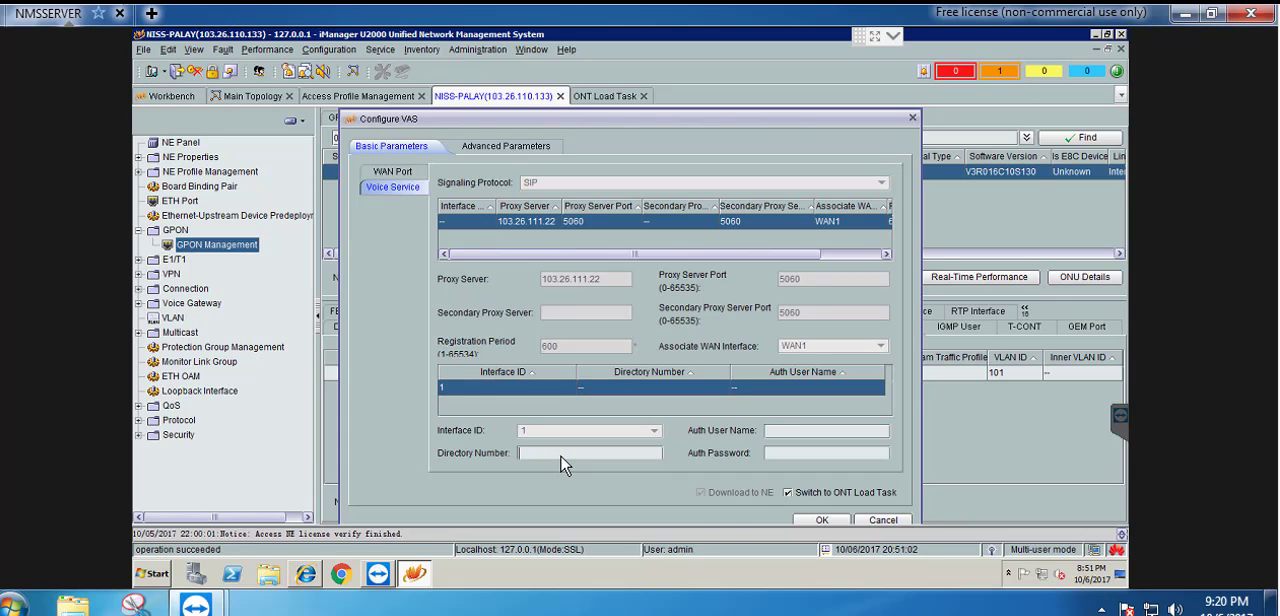
type("505")
Copy the VoIP password from the sticky note into the auth password field and apply the VAS service to the ONT
left_click(798, 453)
key("alt+Tab")
double_click(1170, 281)
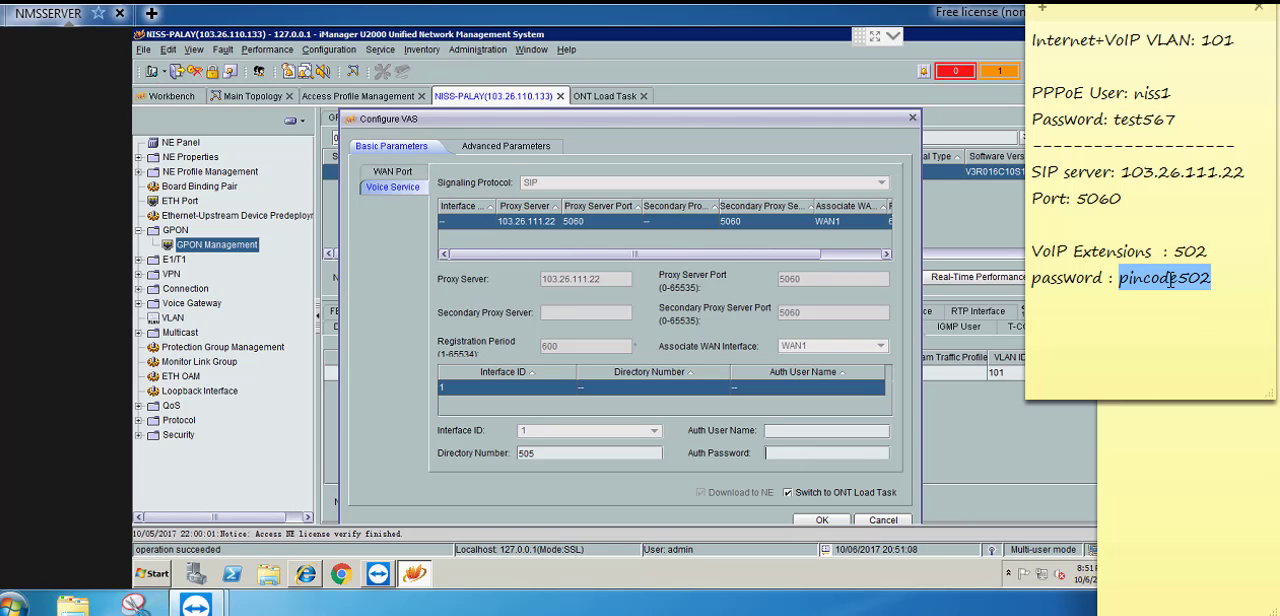
left_click(796, 453)
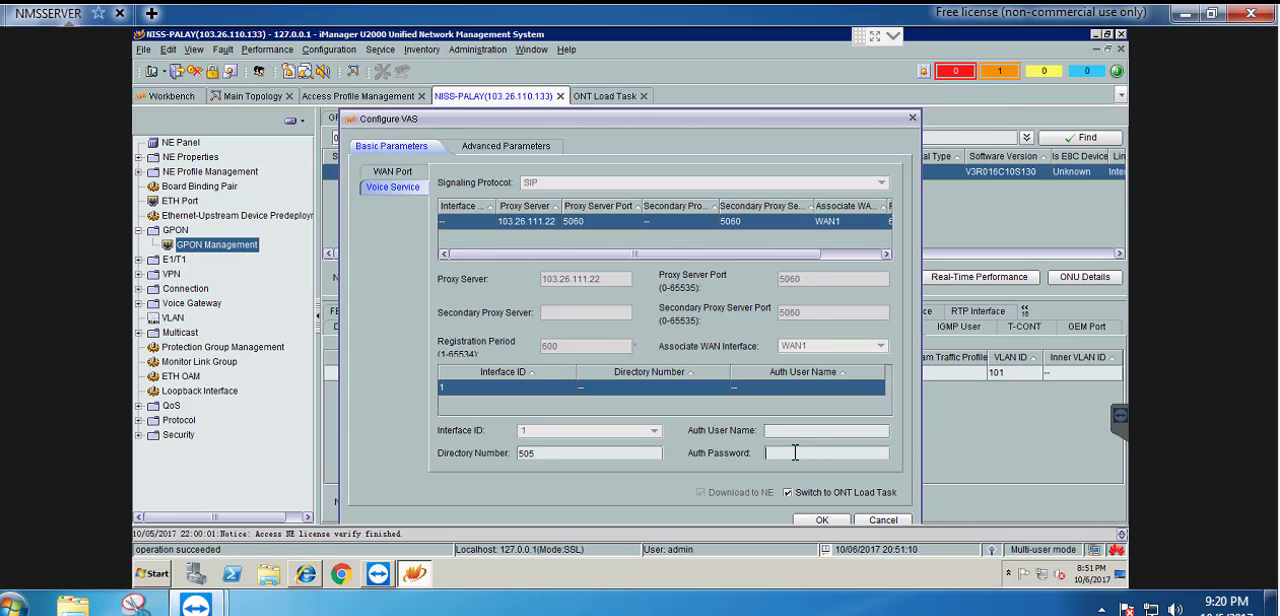
key("ctrl+v")
left_click(824, 520)
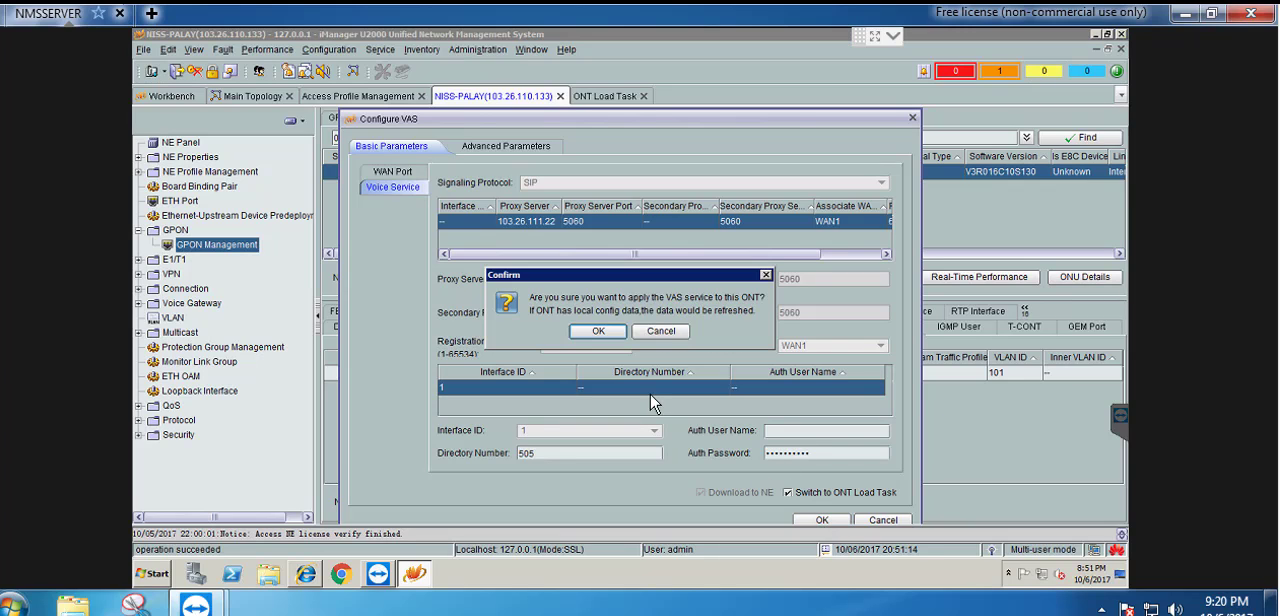
left_click(598, 331)
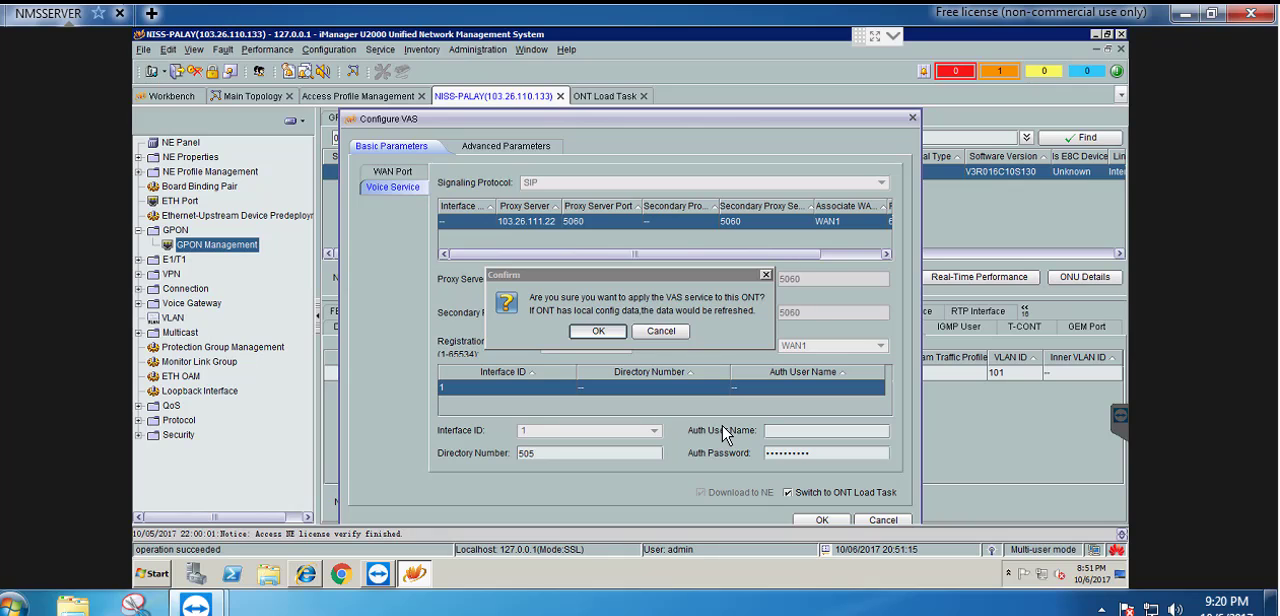
left_click(586, 334)
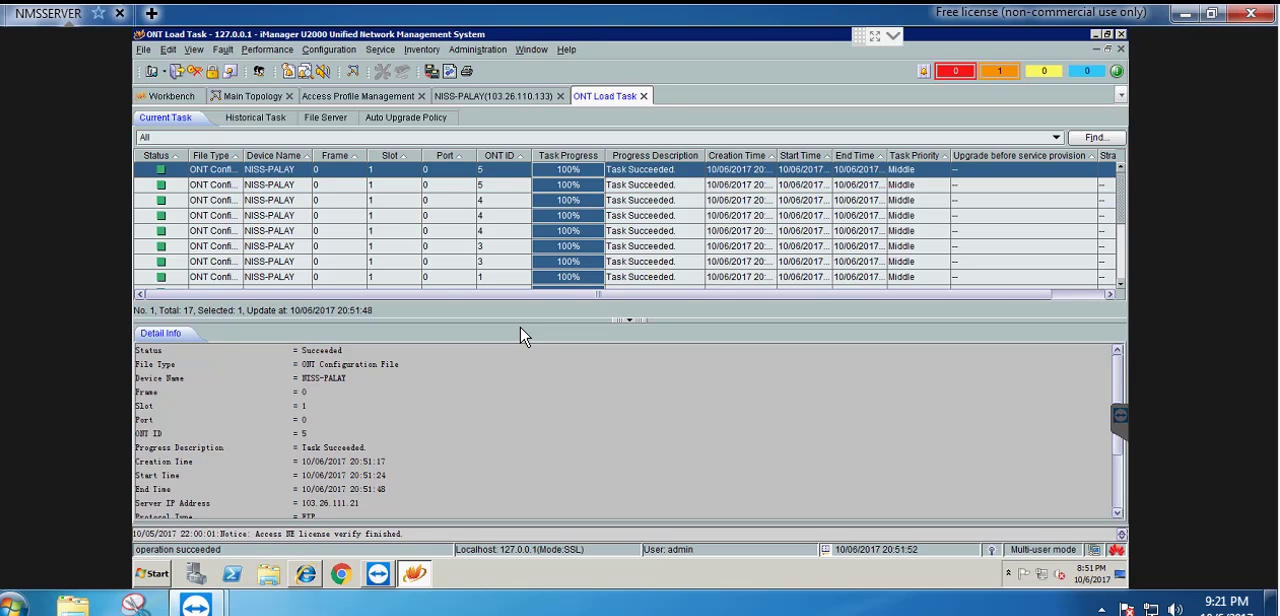
Return to NISS-PALAY to check Client-5's WAN interface connection and POTS user status, refreshing the ONU query
left_click(472, 97)
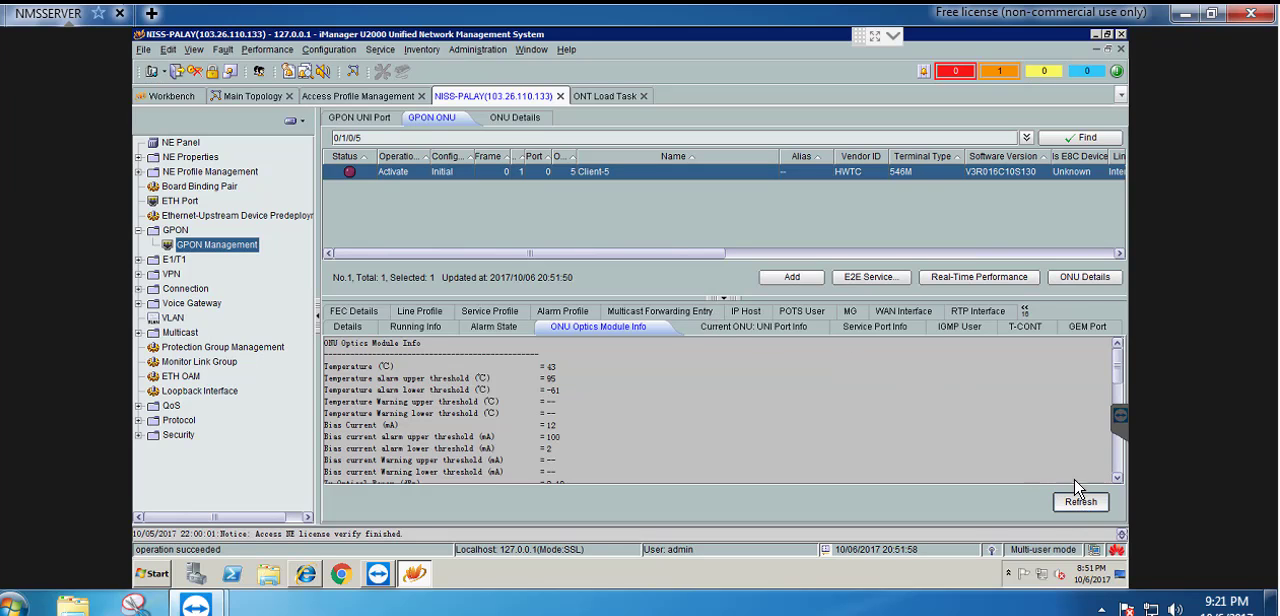
left_click(900, 313)
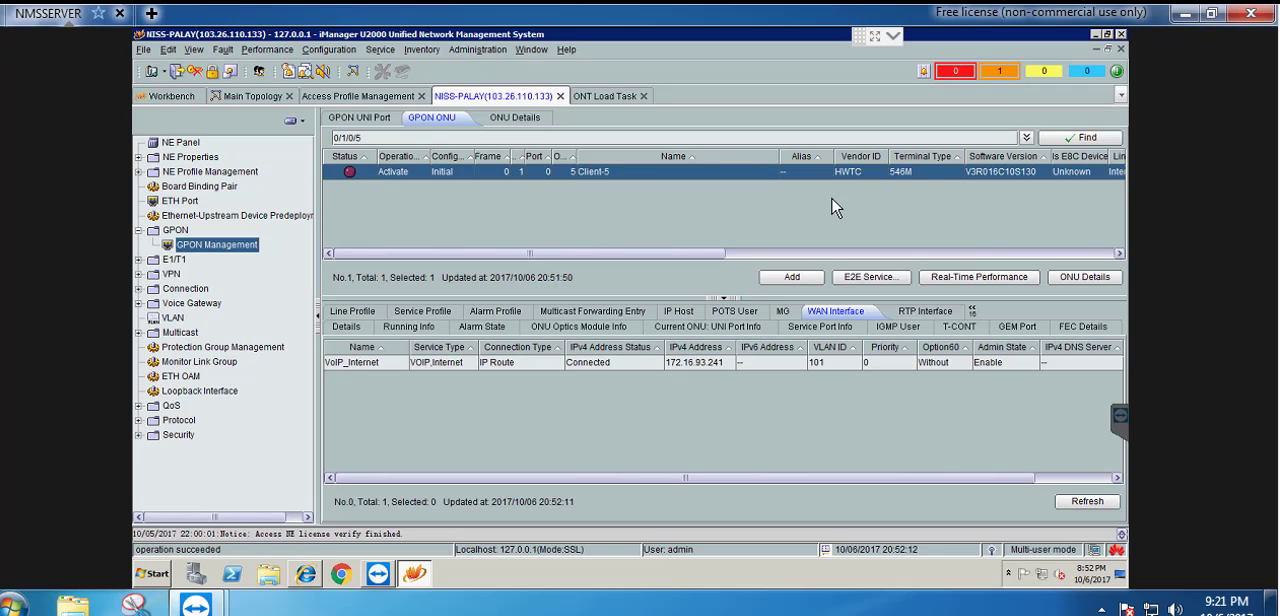
left_click(727, 318)
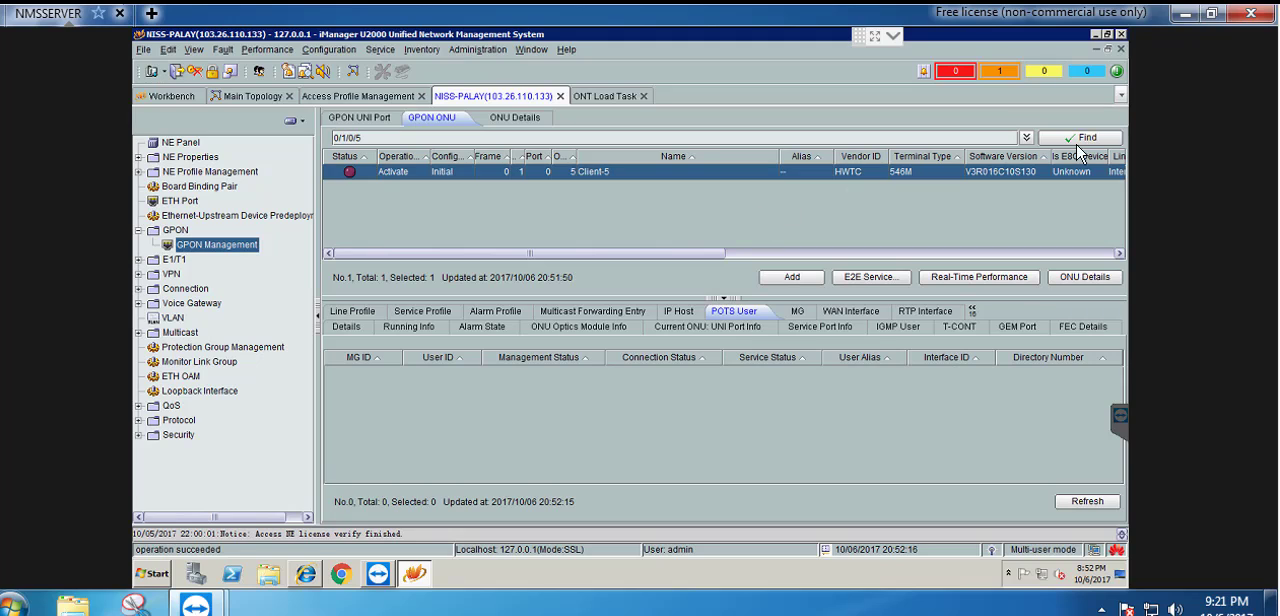
left_click(1078, 138)
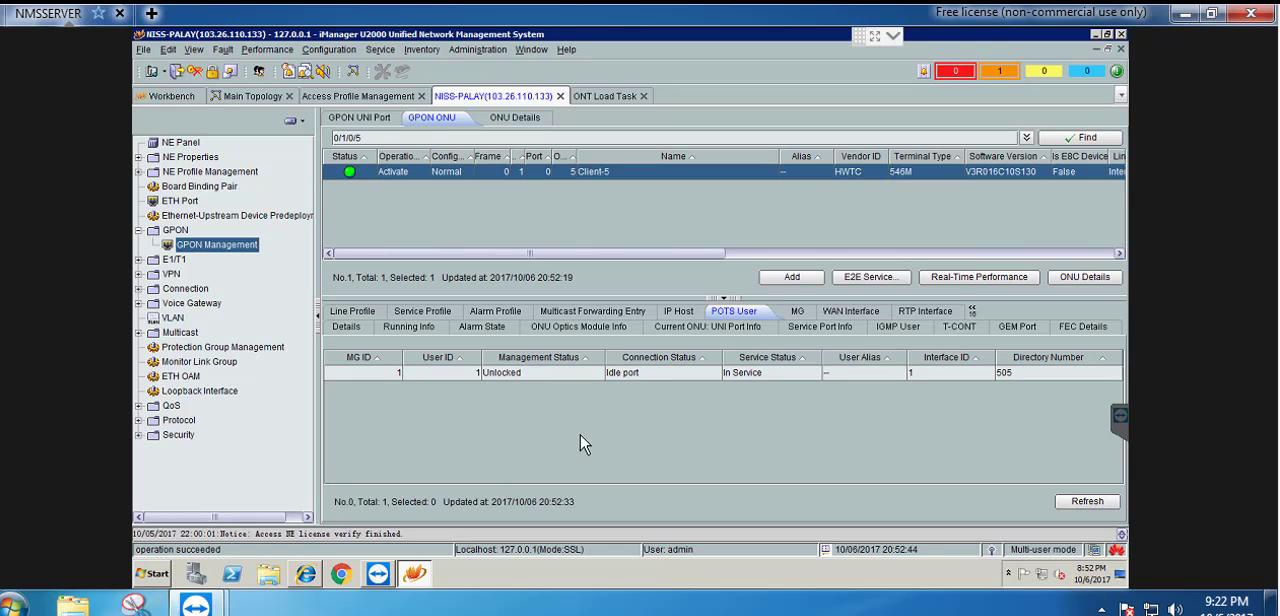
Close the ONT Load Task view and open the ONU topology view of NISS-PALAY from the main topology
left_click(608, 97)
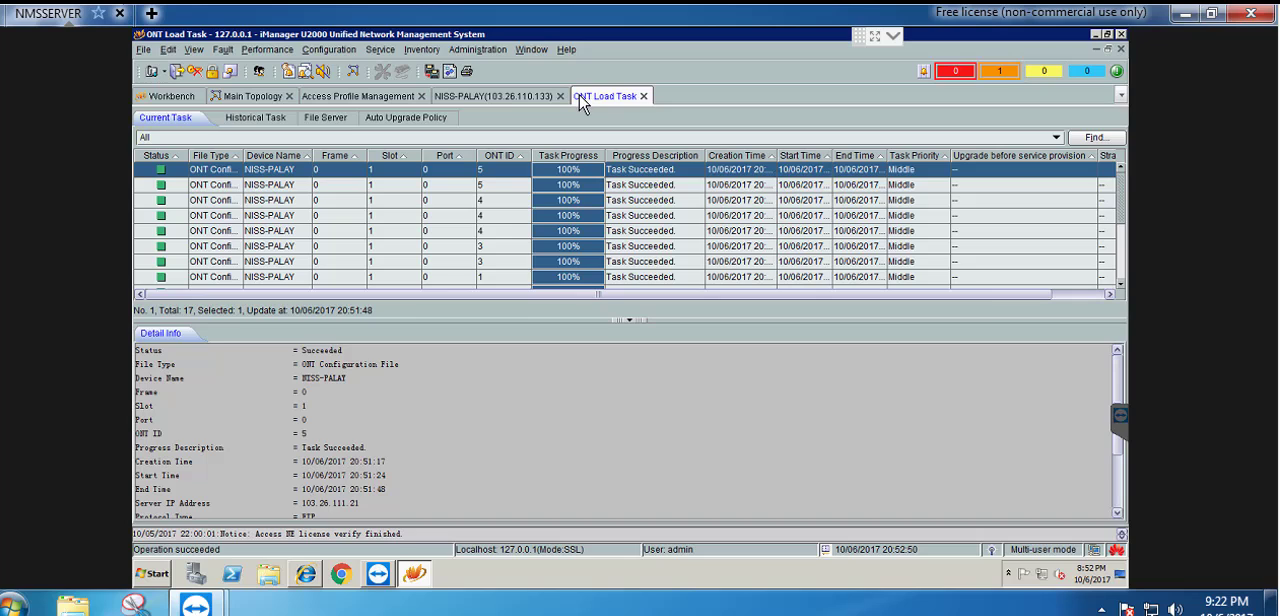
left_click(644, 97)
left_click(252, 96)
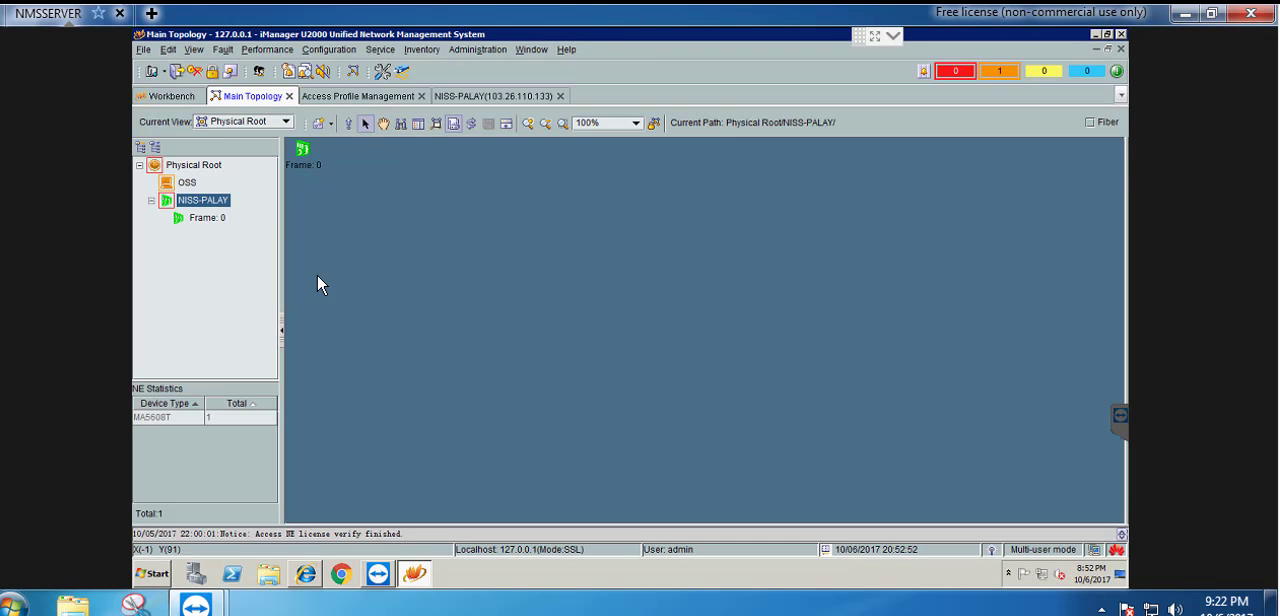
right_click(208, 204)
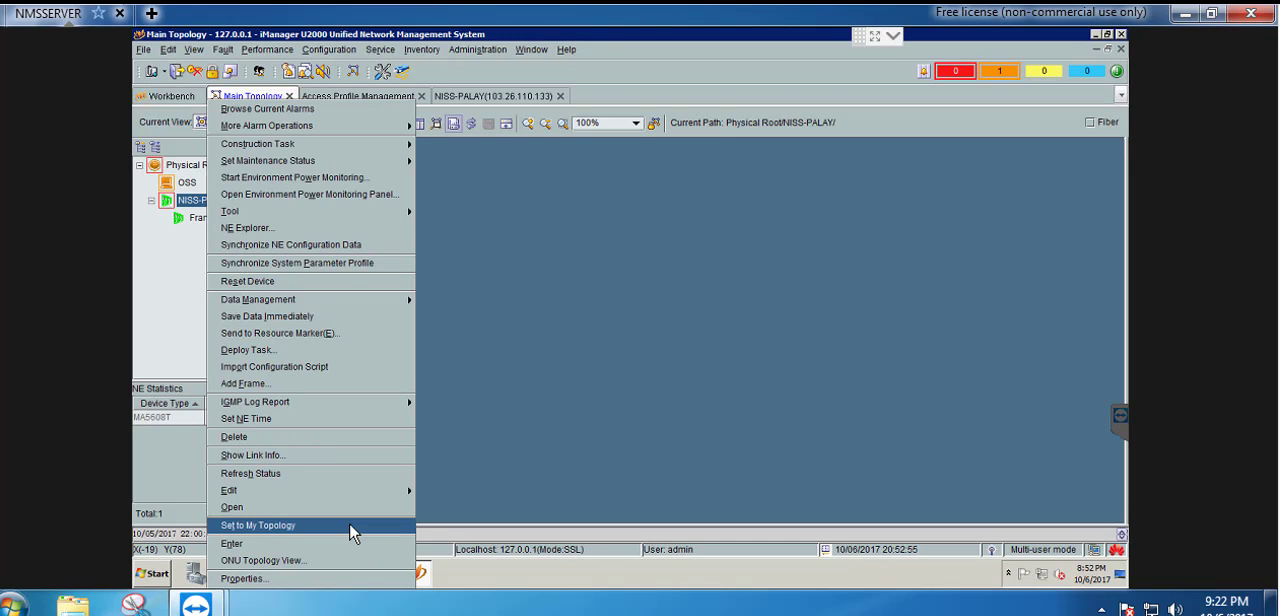
left_click(331, 562)
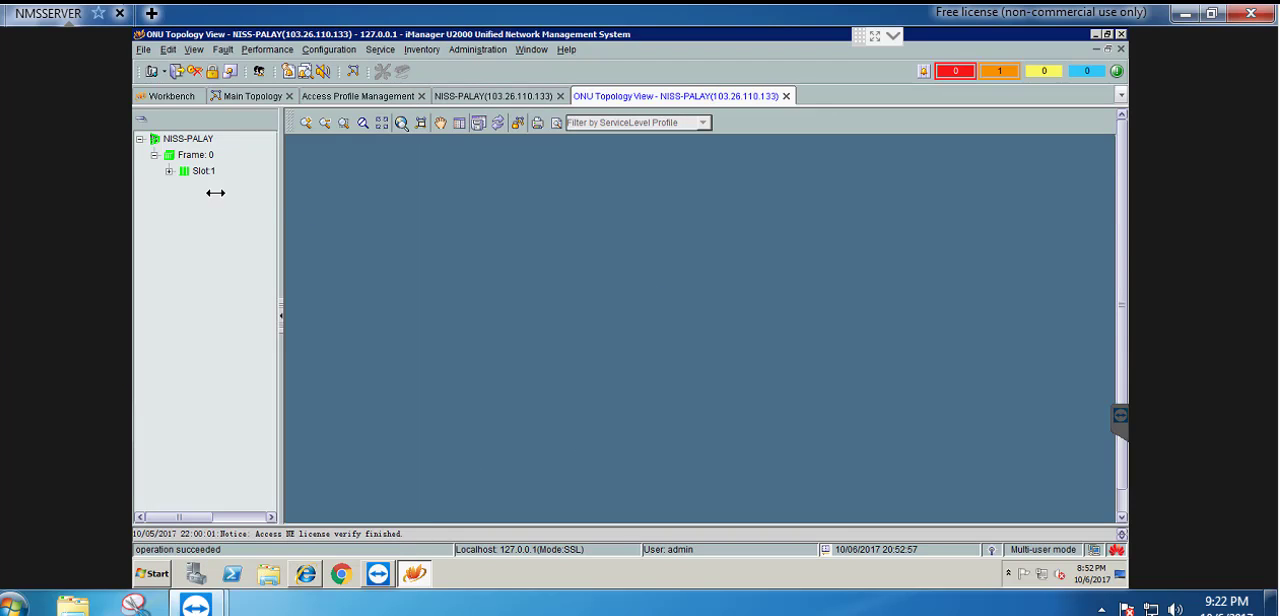
Display the ONUs of Slot:1/Port:0, reposition Customer-3 beneath Customer-2, and start closing the topology view
double_click(205, 172)
left_click(222, 188)
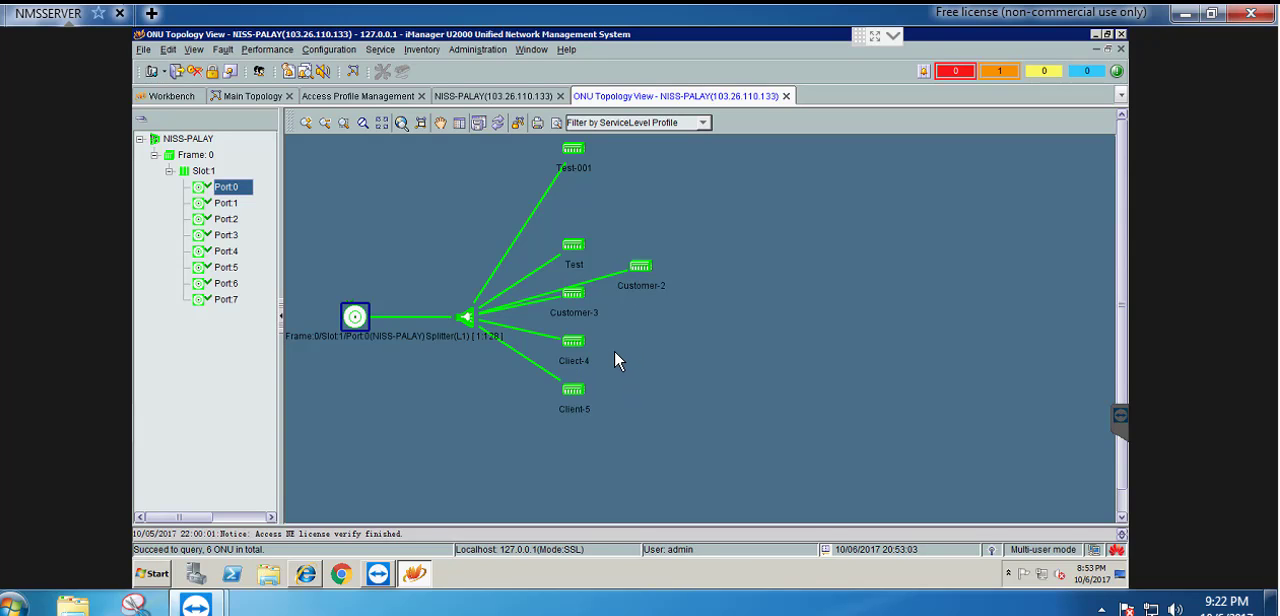
left_click_drag(580, 300, 645, 323)
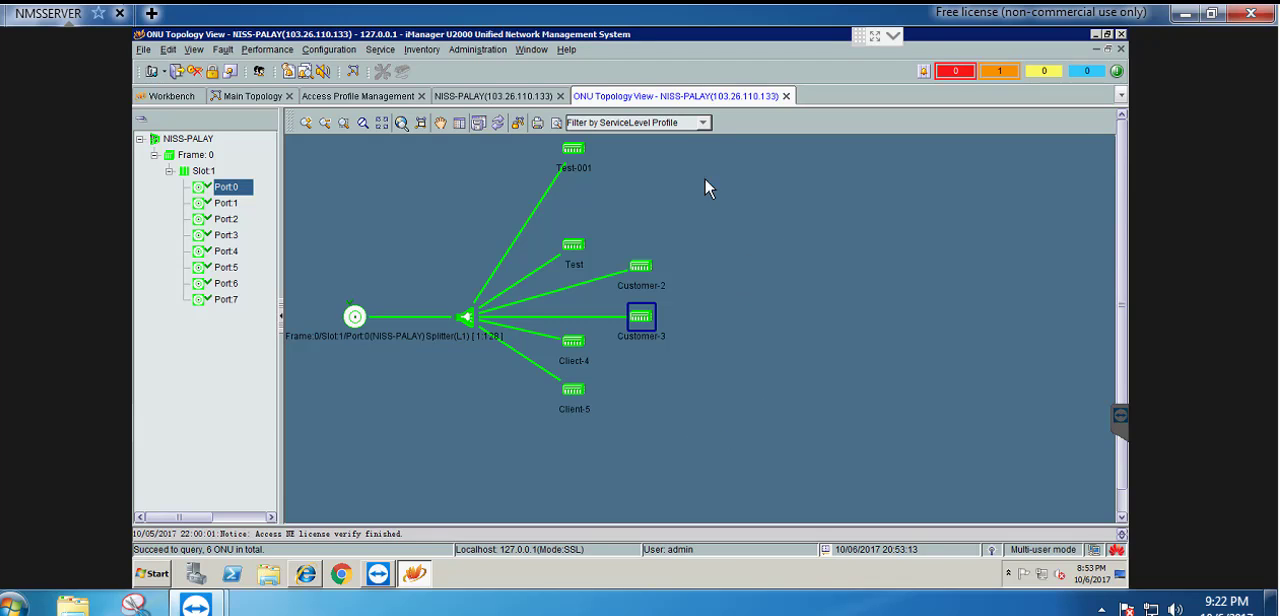
left_click(787, 96)
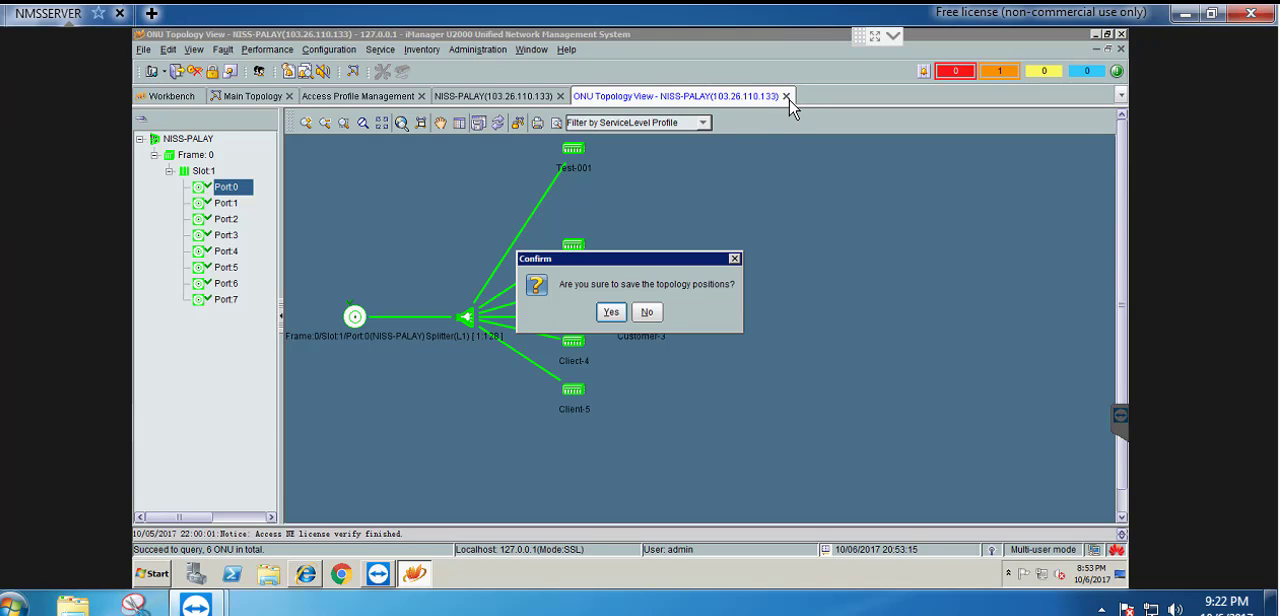